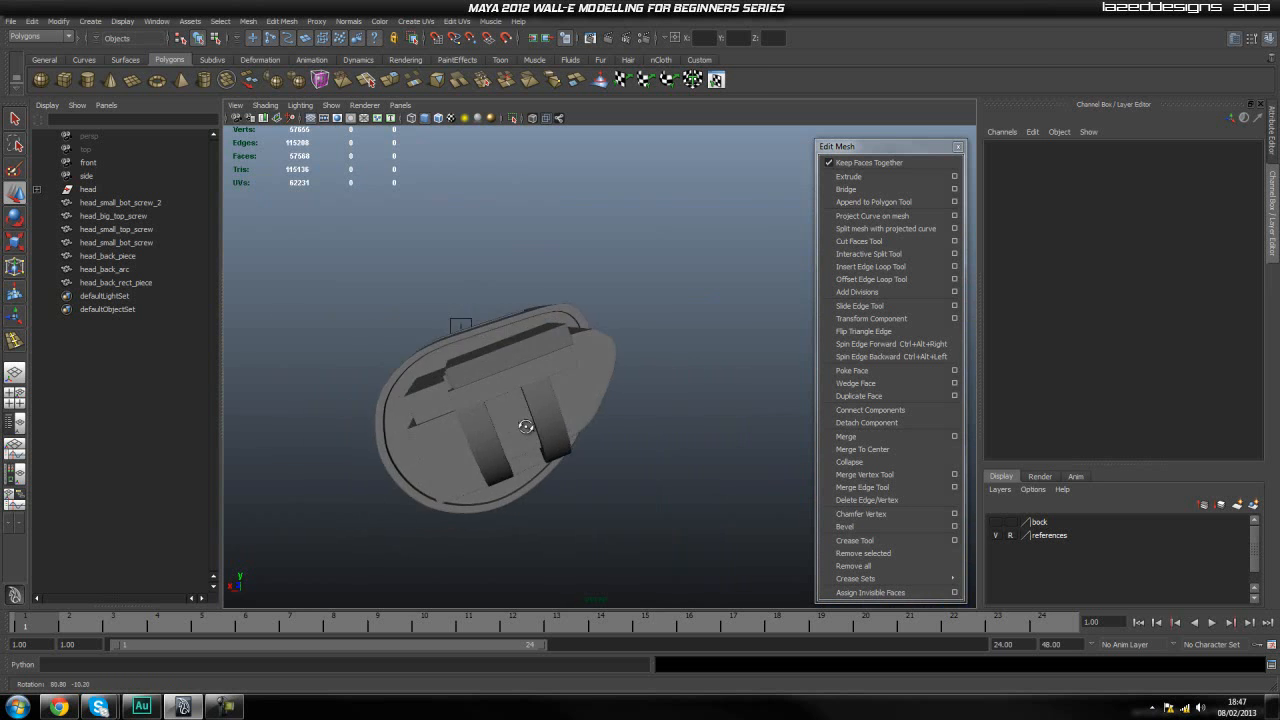
Step: Examine the rear of the head from several angles, especially the rectangular plate, the arc piece and the gap between them
scroll(596, 428, up, 3)
click(581, 355)
alt+drag(581, 355, 494, 414)
click(658, 446)
alt+right_drag(494, 414, 623, 417)
alt+drag(623, 417, 507, 375)
click(420, 400)
click(750, 371)
alt+drag(750, 371, 547, 437)
alt+drag(715, 367, 512, 436)
scroll(666, 411, up, 3)
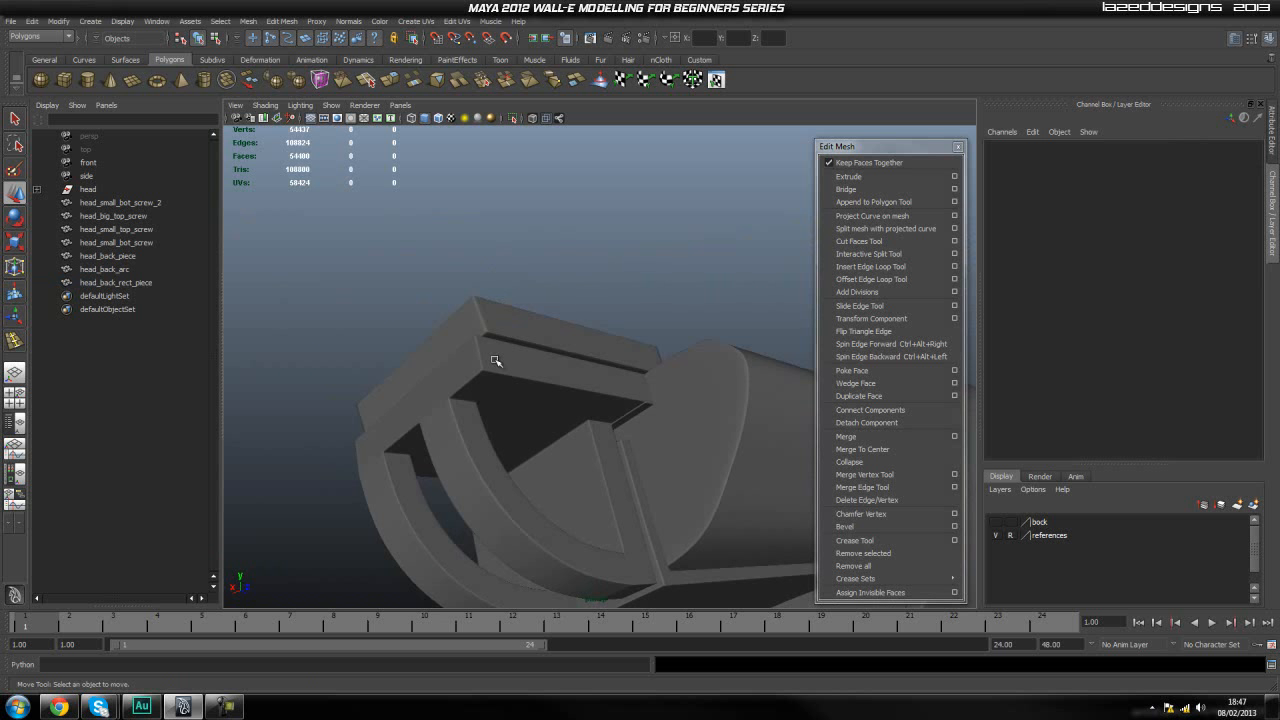
scroll(494, 361, up, 3)
alt+drag(565, 386, 660, 429)
alt+right_drag(660, 429, 529, 449)
alt+drag(529, 449, 441, 378)
alt+drag(743, 490, 405, 446)
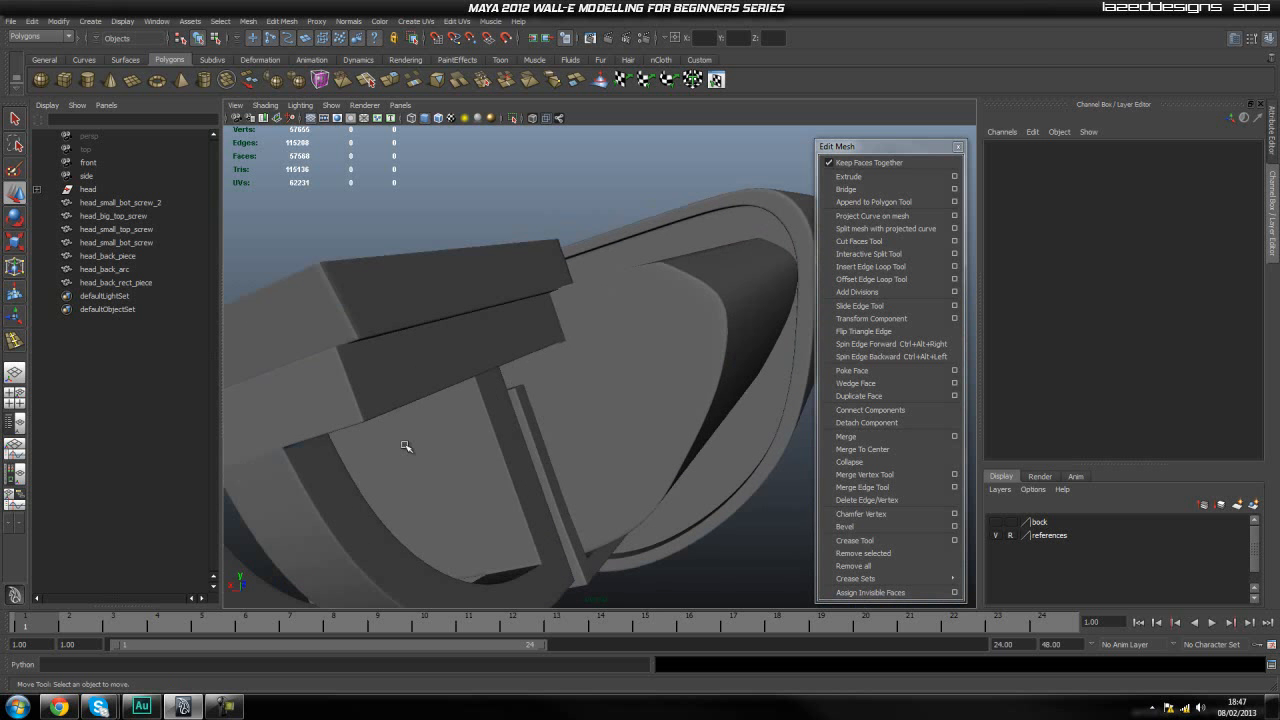
mouse_move(489, 456)
alt+mouse_down()
mouse_move(543, 460)
mouse_move(443, 466)
mouse_move(551, 457)
mouse_move(505, 464)
alt+mouse_up()
alt+drag(704, 486, 542, 475)
alt+middle_drag(542, 475, 603, 469)
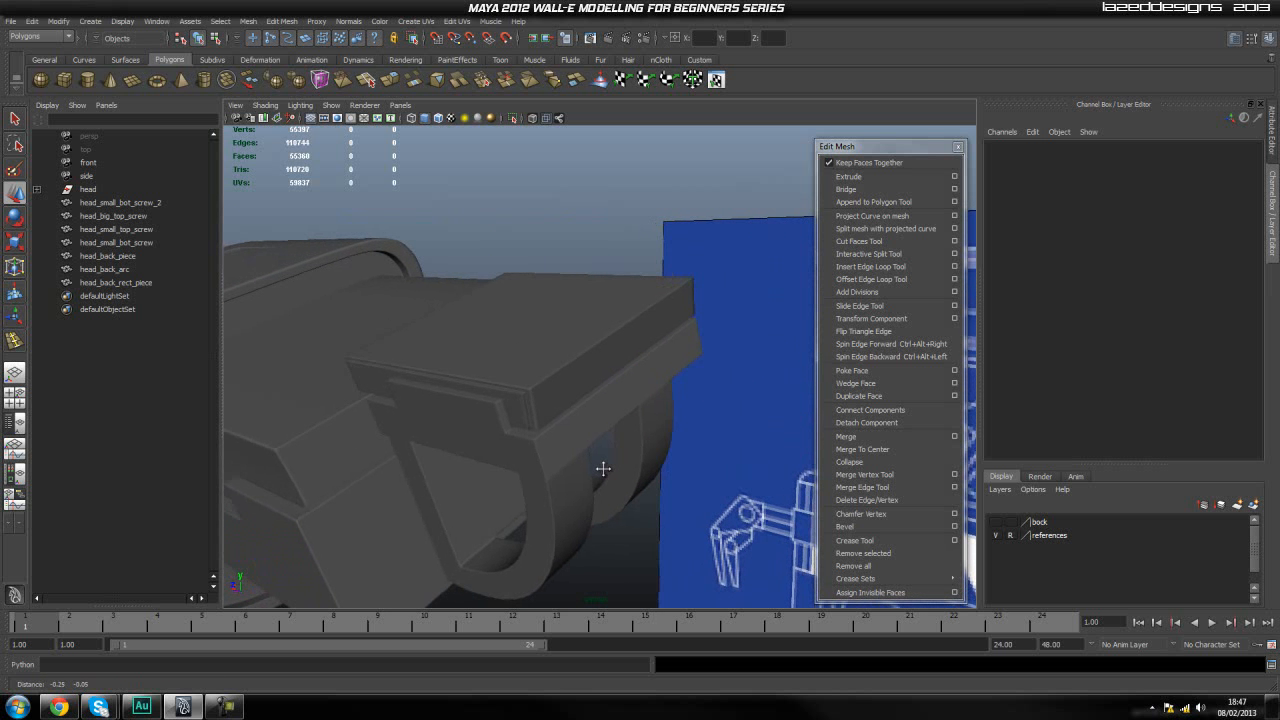
alt+drag(541, 460, 626, 420)
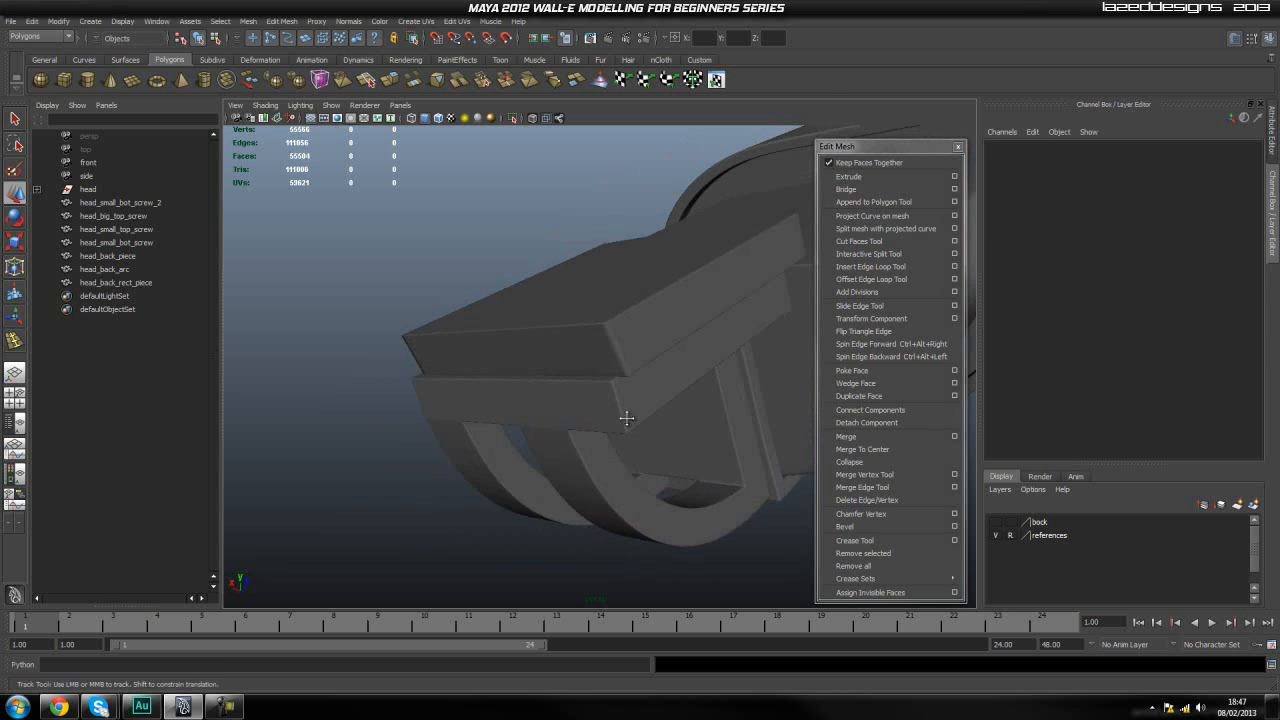
alt+middle_drag(626, 420, 632, 455)
alt+drag(632, 455, 480, 405)
Step: Inspect the narrow corner faces of head_back_arc in face mode, and return to object mode with the arc piece selected
click(480, 405)
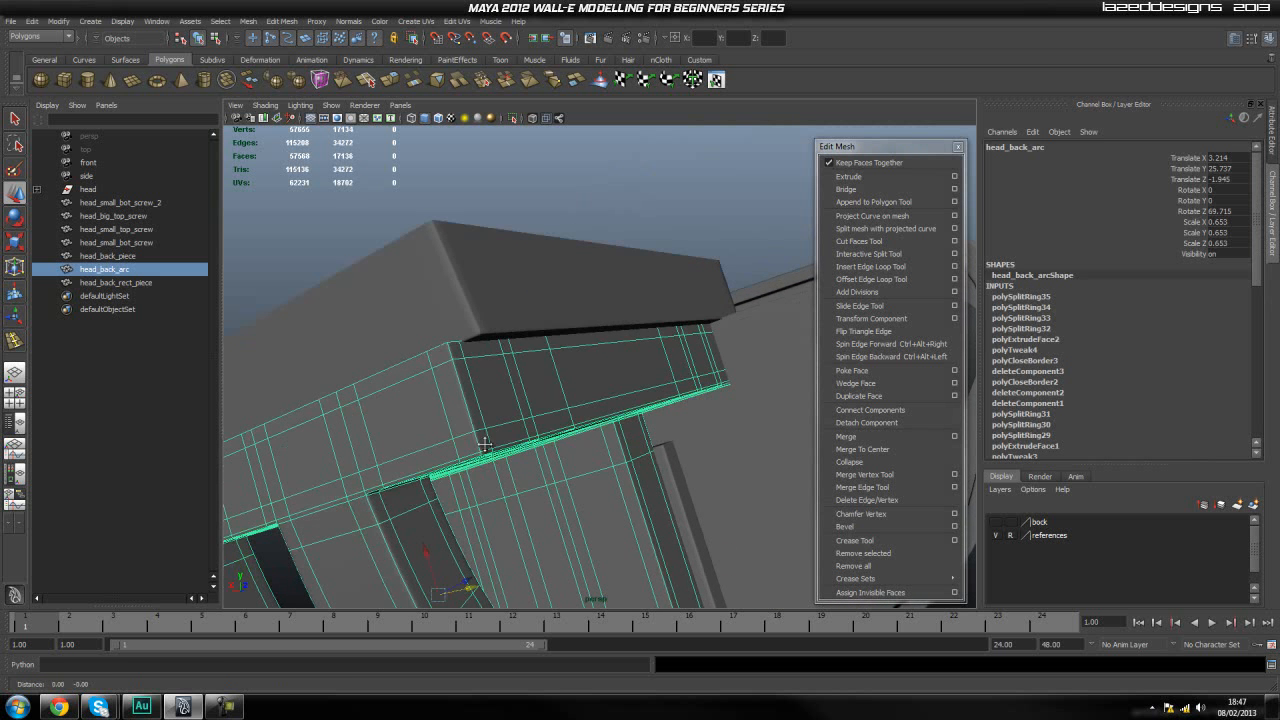
right_click(480, 405)
click(481, 438)
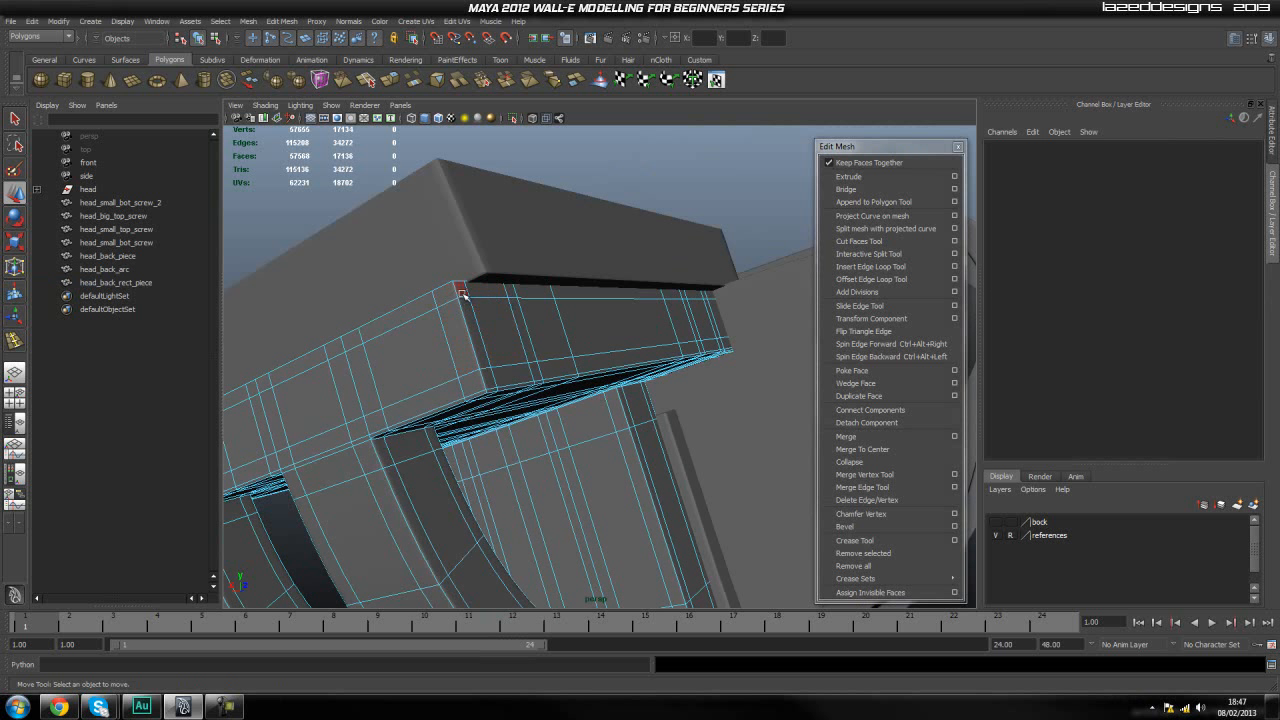
click(462, 294)
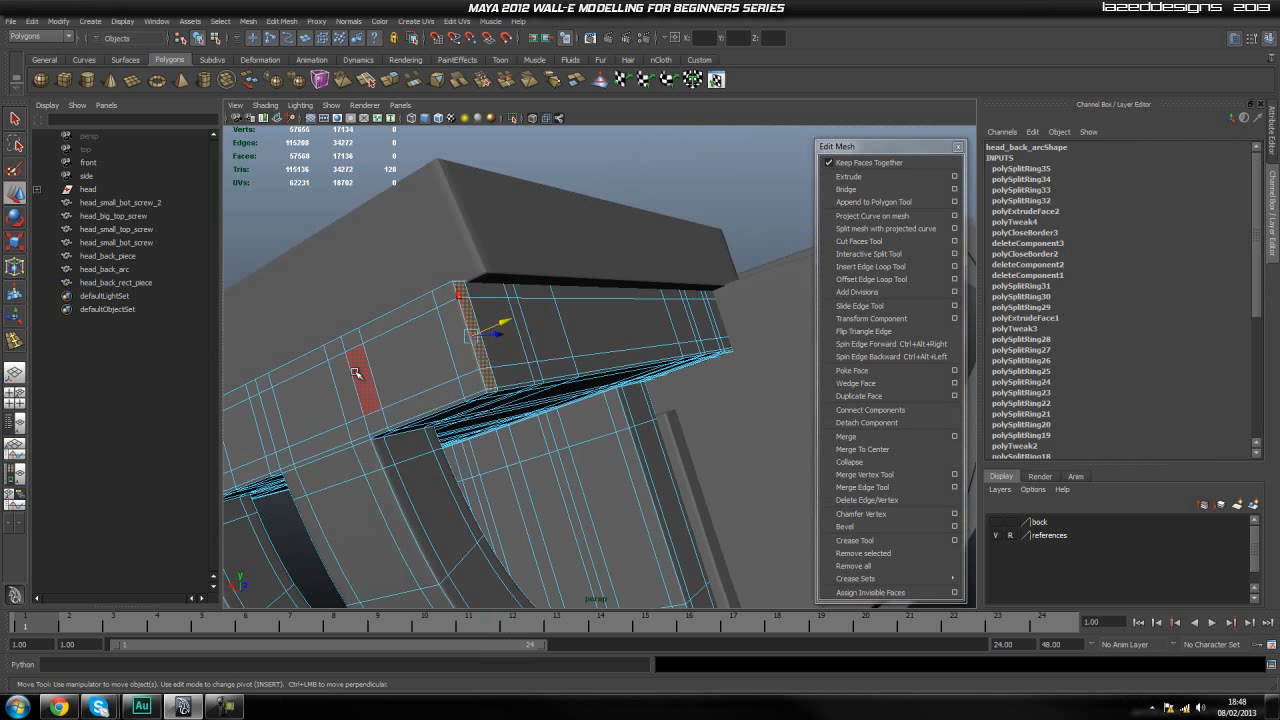
alt+drag(430, 378, 800, 296)
alt+drag(412, 367, 760, 323)
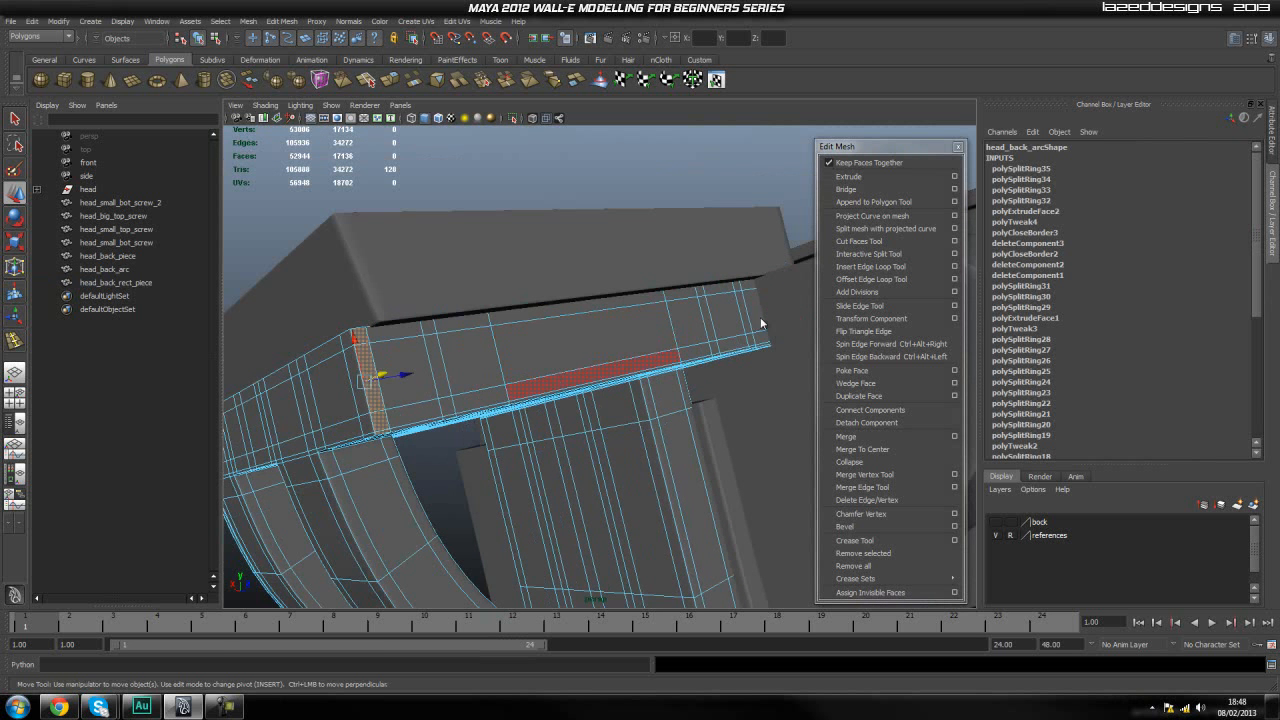
alt+drag(659, 318, 457, 373)
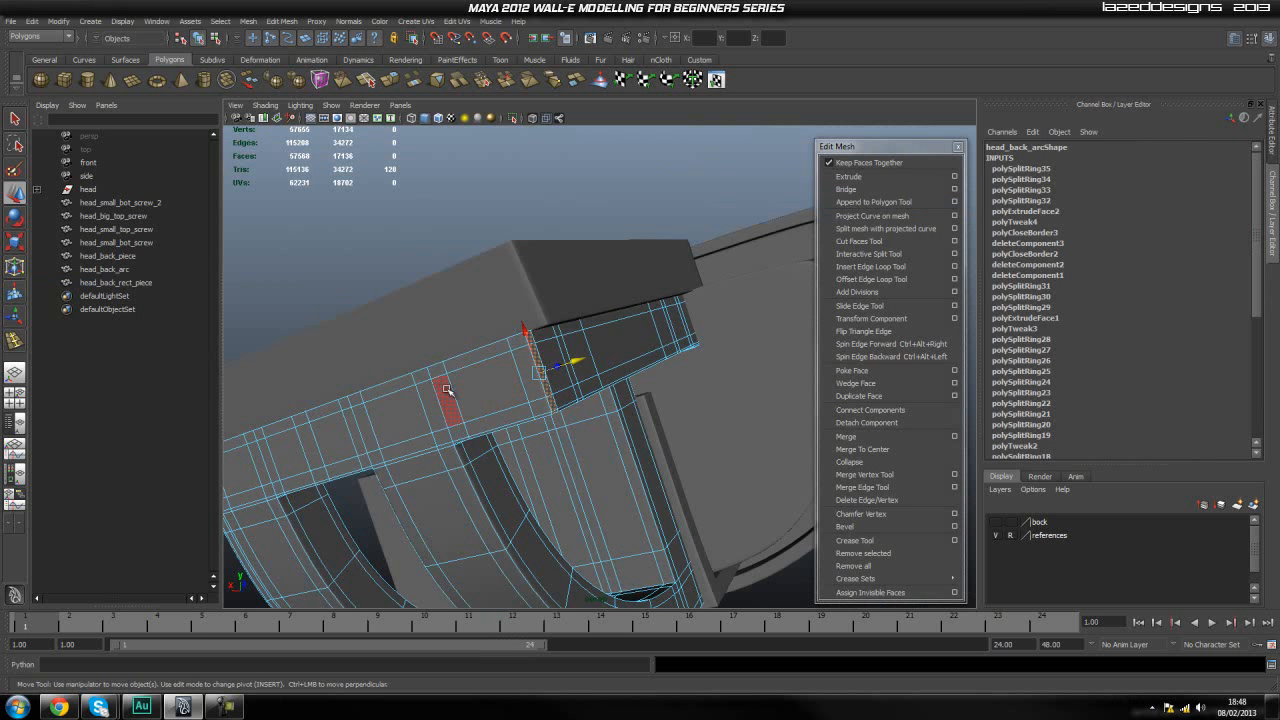
click(710, 510)
right_drag(534, 388, 590, 372)
click(531, 384)
alt+drag(531, 384, 563, 414)
alt+drag(724, 252, 708, 321)
alt+drag(645, 395, 567, 393)
click(465, 281)
click(514, 427)
Step: Compare the unsmoothed edge loops around the corners and cutout of head_back_arc with its smoothed preview
scroll(514, 460, up, 4)
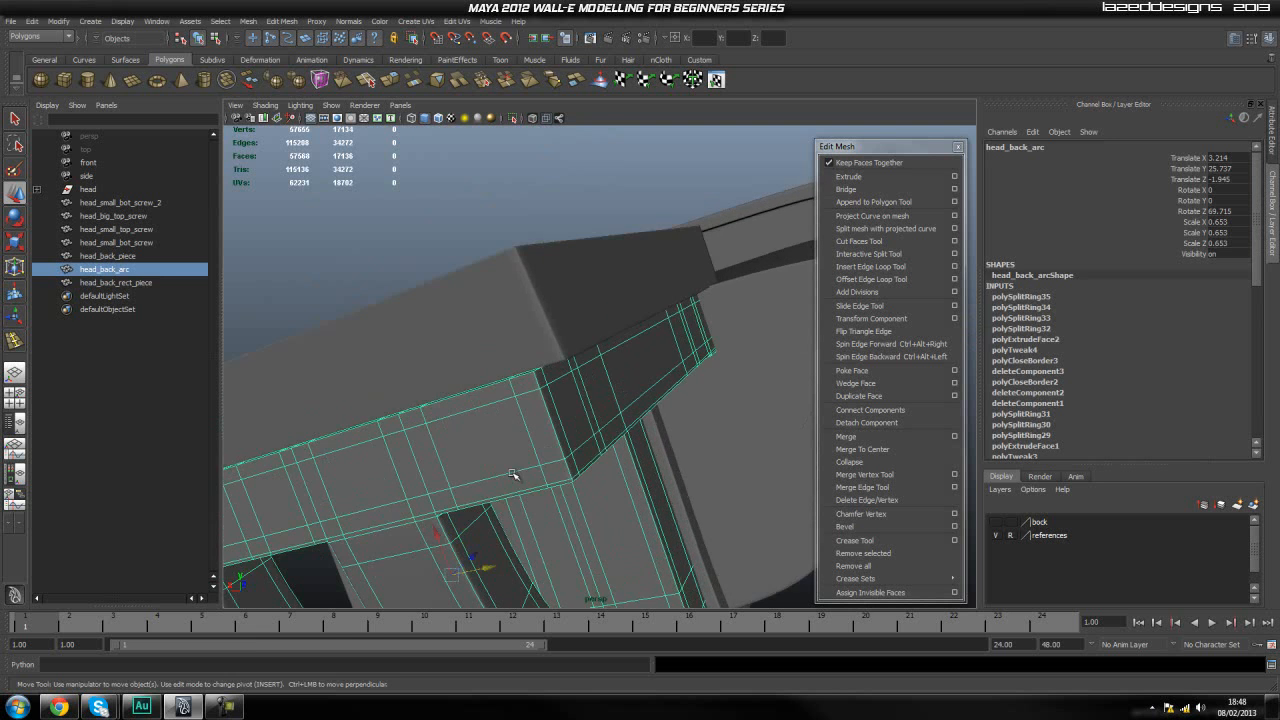
alt+drag(514, 474, 526, 443)
scroll(520, 430, up, 3)
alt+middle_drag(500, 398, 467, 394)
alt+drag(466, 394, 426, 374)
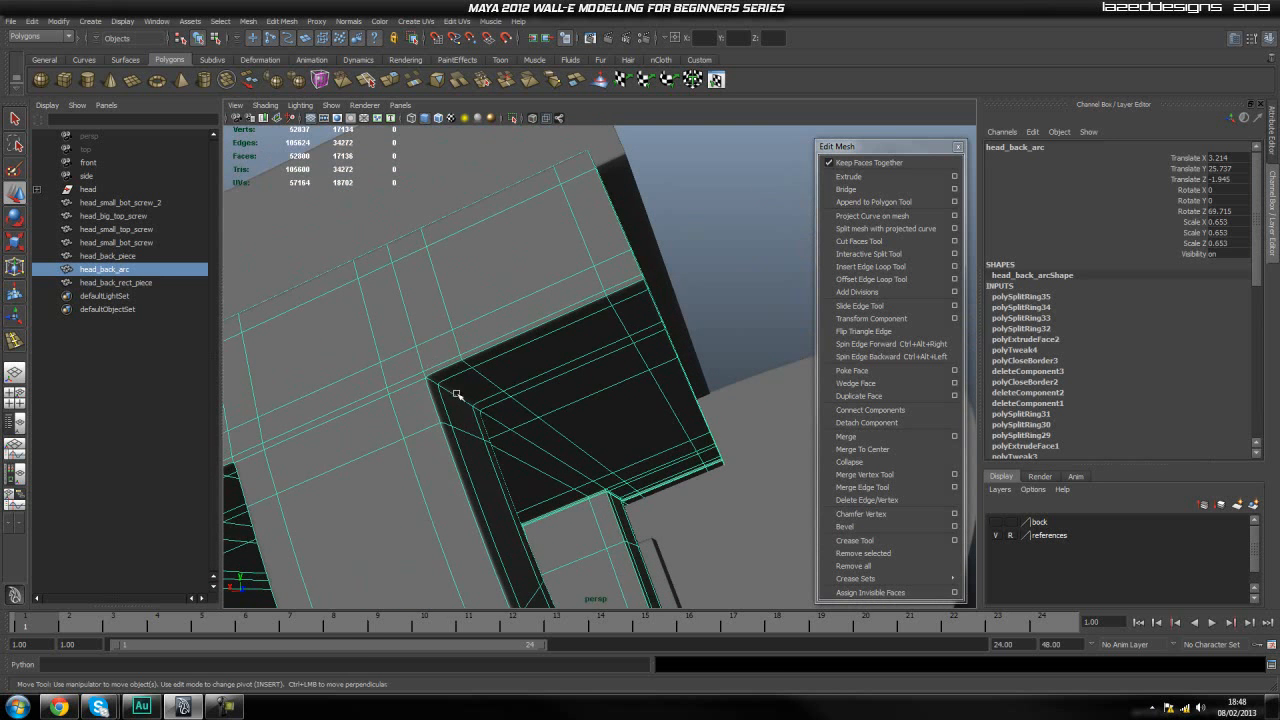
key(1)
click(748, 253)
click(415, 321)
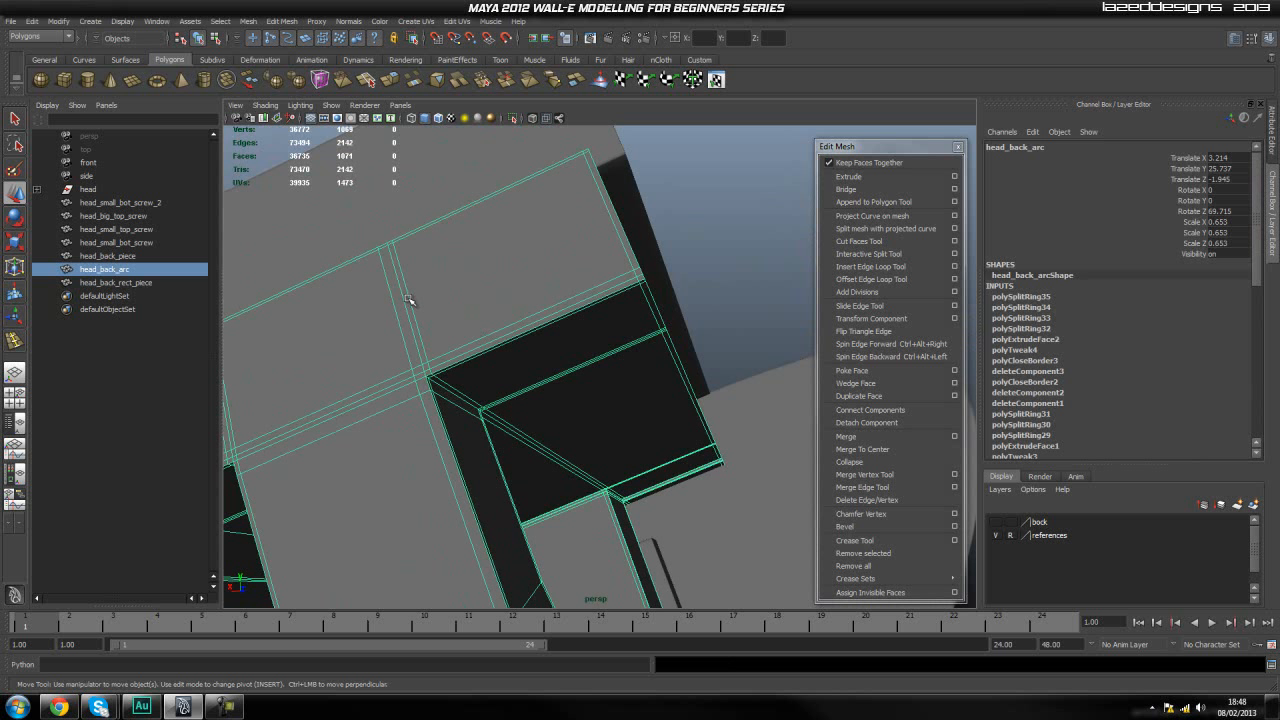
alt+drag(573, 447, 589, 418)
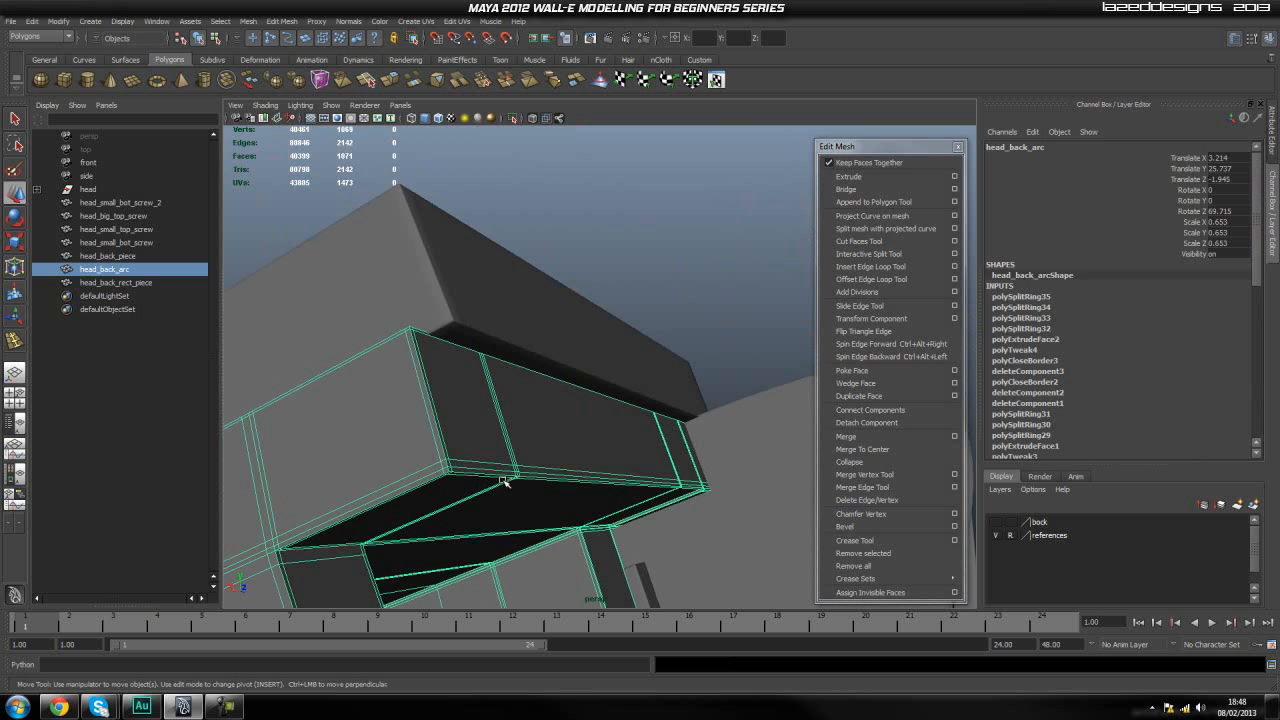
mouse_move(577, 410)
alt+mouse_down()
mouse_move(511, 440)
mouse_move(483, 429)
mouse_move(426, 502)
mouse_move(449, 457)
mouse_move(509, 457)
mouse_move(565, 426)
alt+mouse_up()
alt+middle_drag(565, 426, 563, 414)
click(546, 402)
click(546, 402)
key(3)
Step: Select head_back_rect_piece and examine how it sits on top of the arc piece at the back of the head
click(703, 417)
scroll(680, 397, up, 3)
alt+drag(678, 396, 509, 440)
click(509, 440)
alt+drag(551, 354, 583, 426)
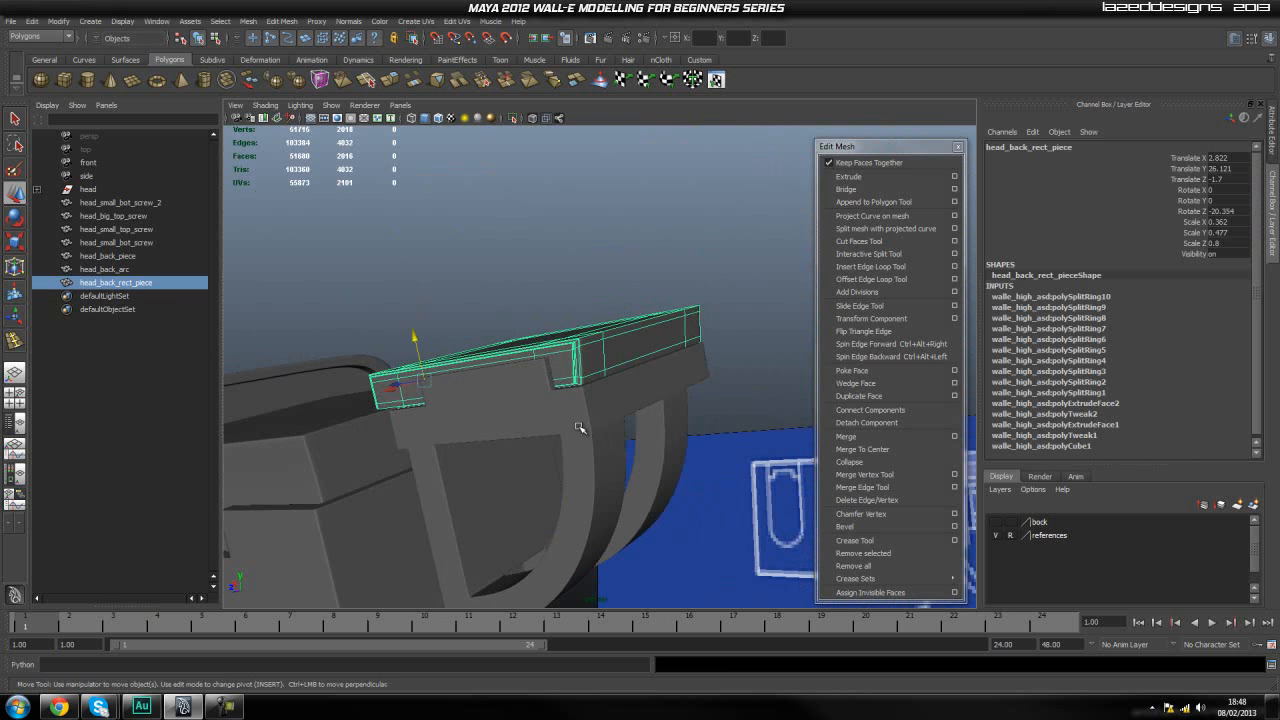
shift+click(633, 448)
click(306, 286)
alt+drag(717, 304, 604, 404)
alt+middle_drag(604, 404, 601, 408)
alt+drag(598, 383, 554, 389)
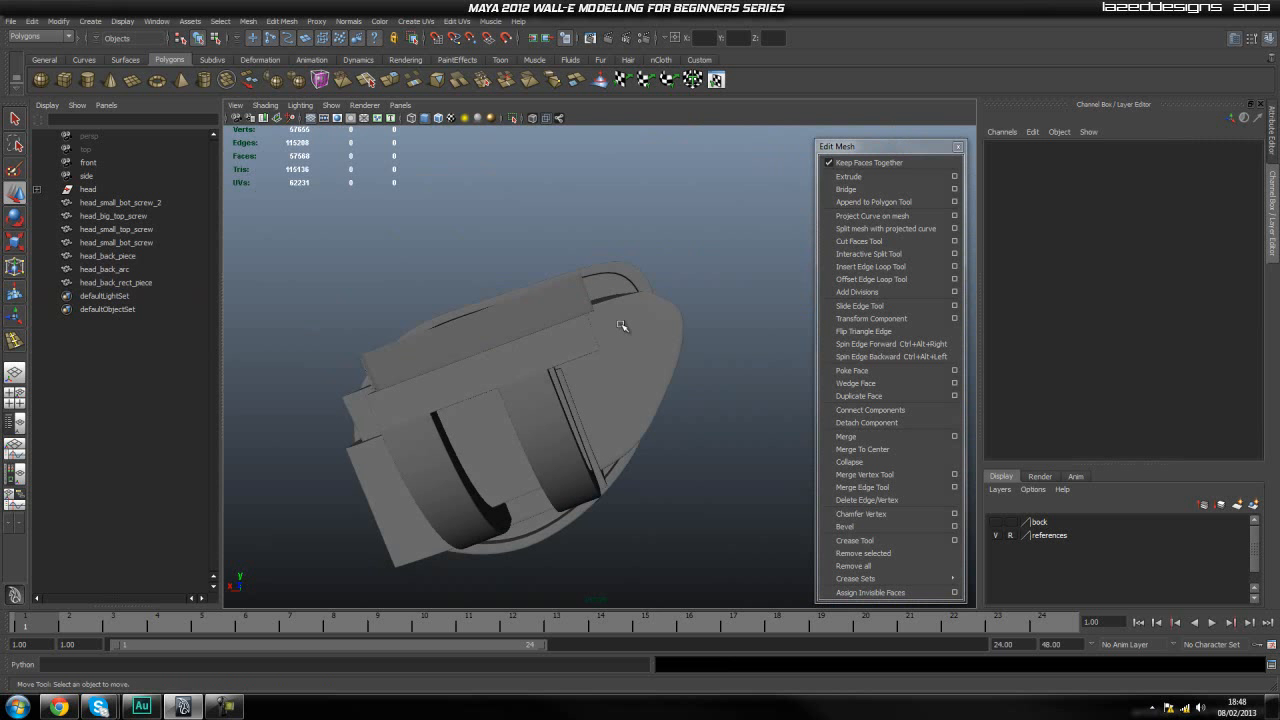
Step: Select head_back_arc and examine its curved struts beneath the rectangular plate, leaving it deselected
click(552, 364)
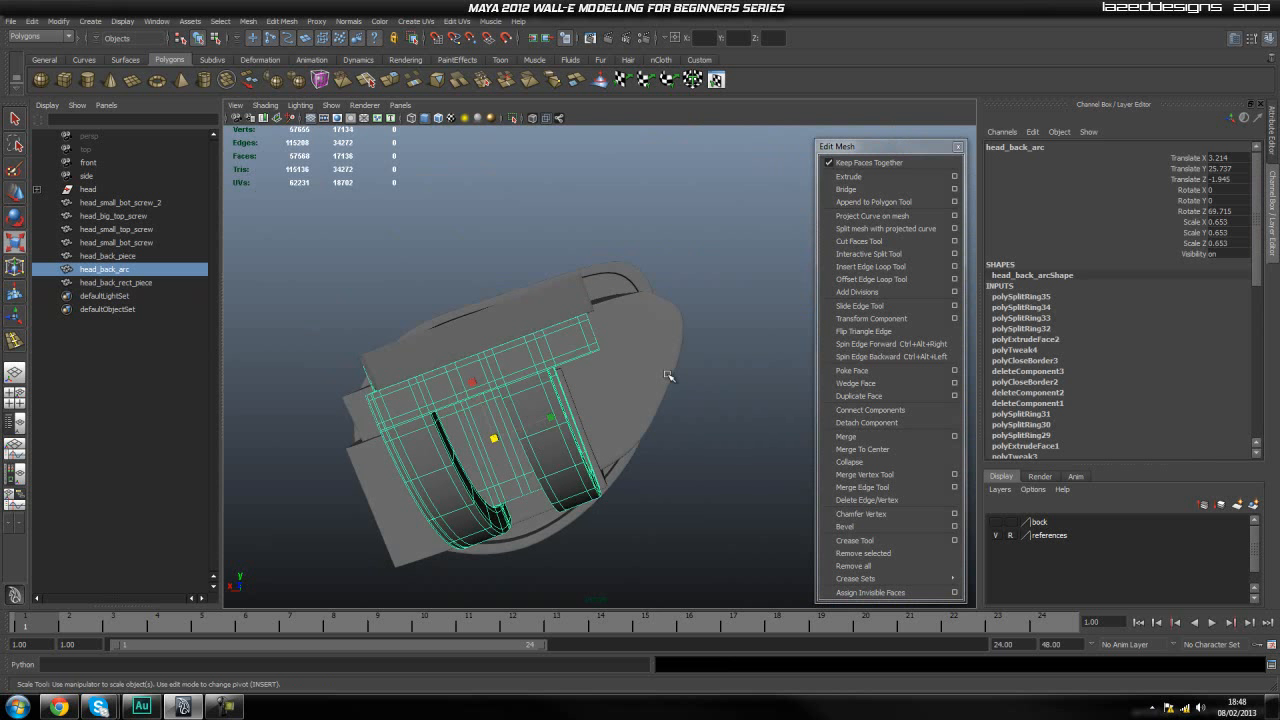
click(661, 392)
alt+drag(606, 446, 547, 456)
key(r)
alt+drag(607, 492, 590, 330)
click(586, 312)
right_drag(610, 304, 618, 300)
click(646, 452)
alt+drag(646, 452, 585, 370)
Step: View the head from the side and compare its rear pieces with the side blueprint
key(space)
drag(521, 298, 554, 303)
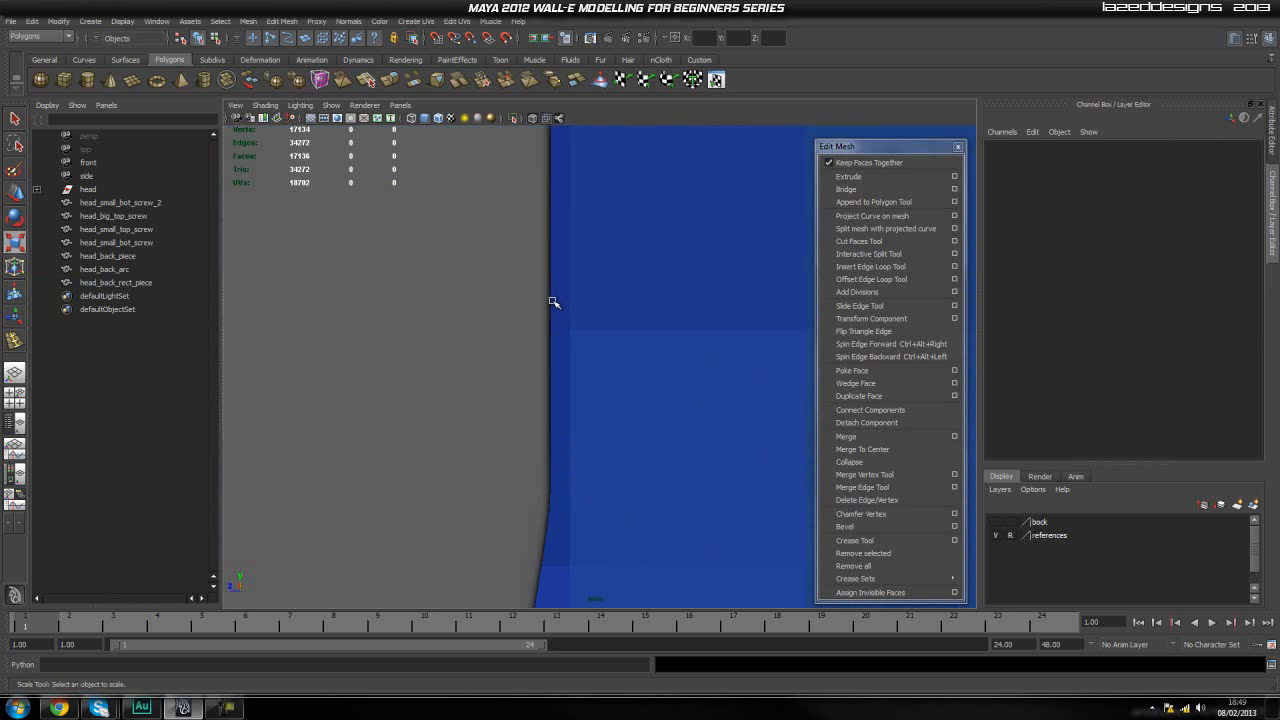
scroll(583, 337, down, 10)
scroll(533, 411, up, 4)
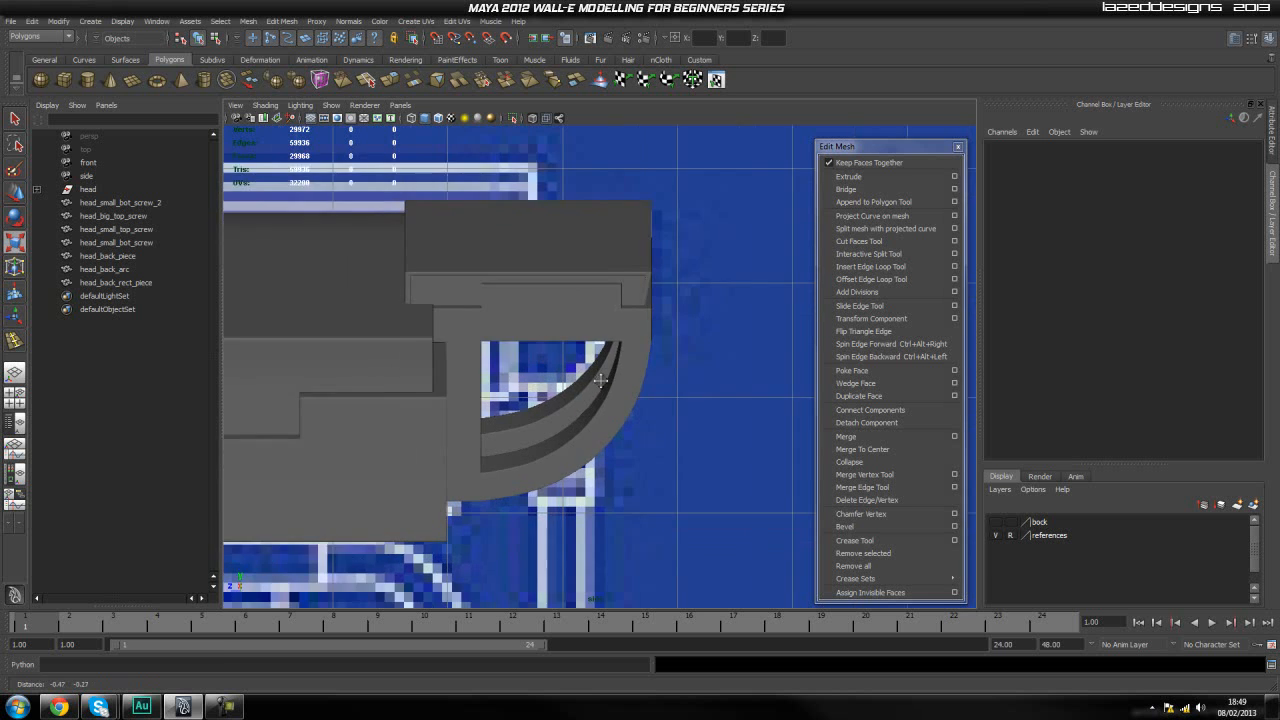
scroll(439, 389, down, 5)
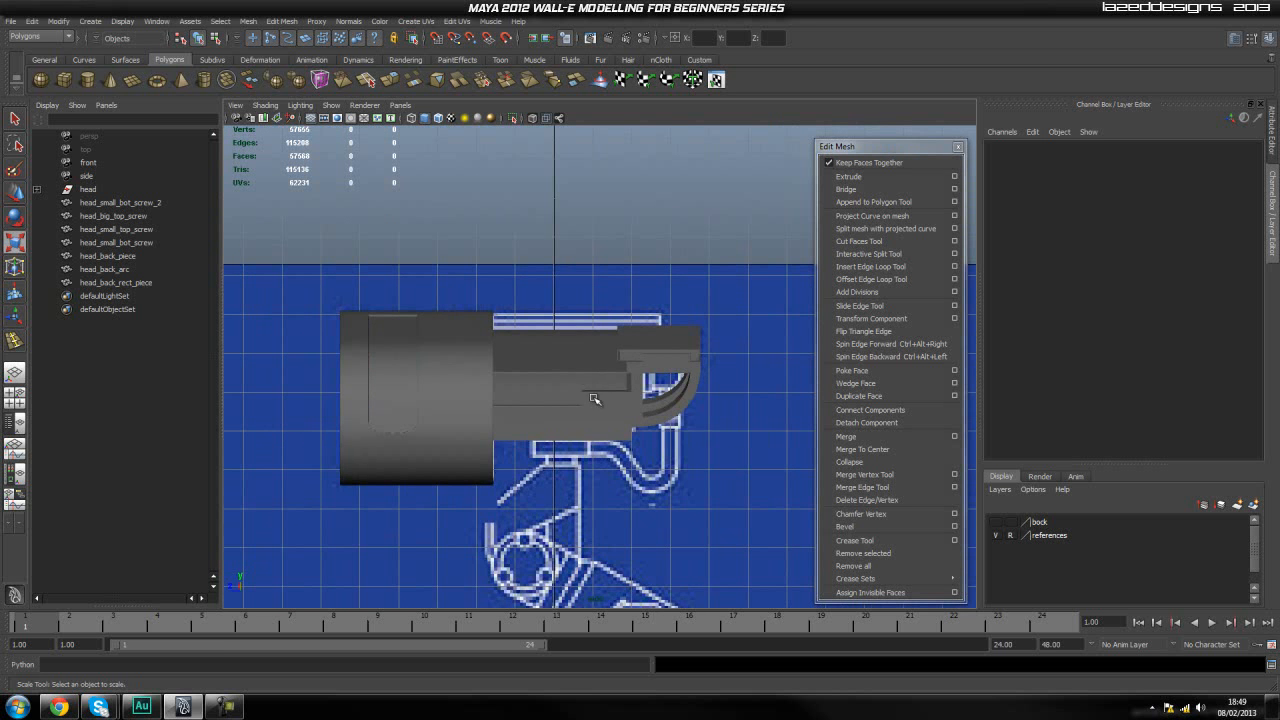
alt+drag(681, 428, 523, 383)
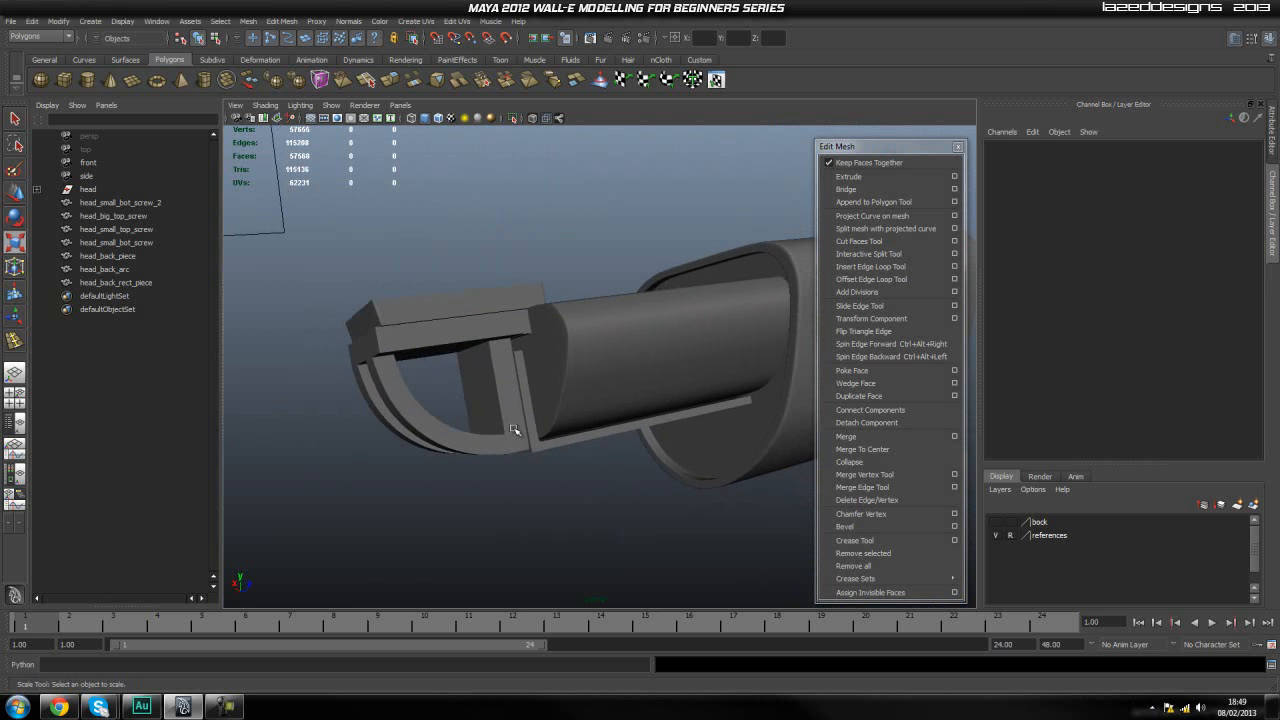
Step: Examine the joints between the head's back piece, the arc and the rectangular plate from both sides
scroll(512, 430, up, 5)
alt+drag(523, 451, 568, 459)
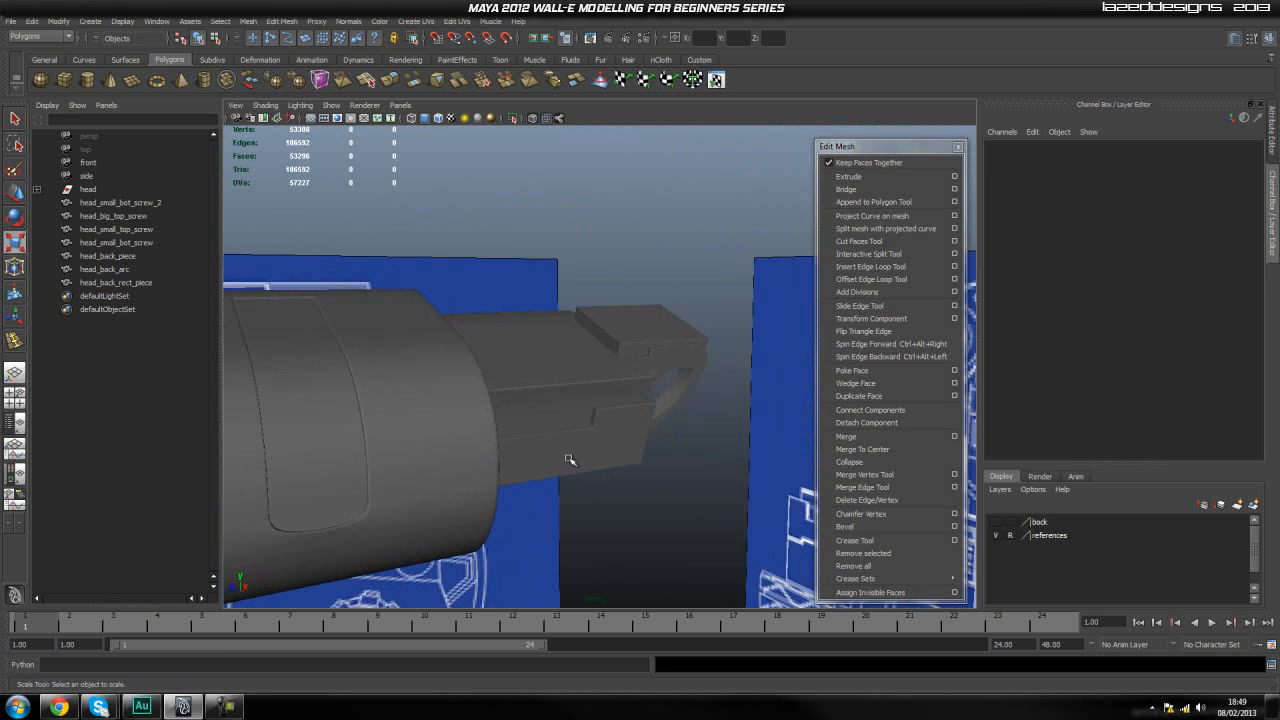
alt+drag(410, 483, 650, 420)
alt+drag(666, 291, 571, 420)
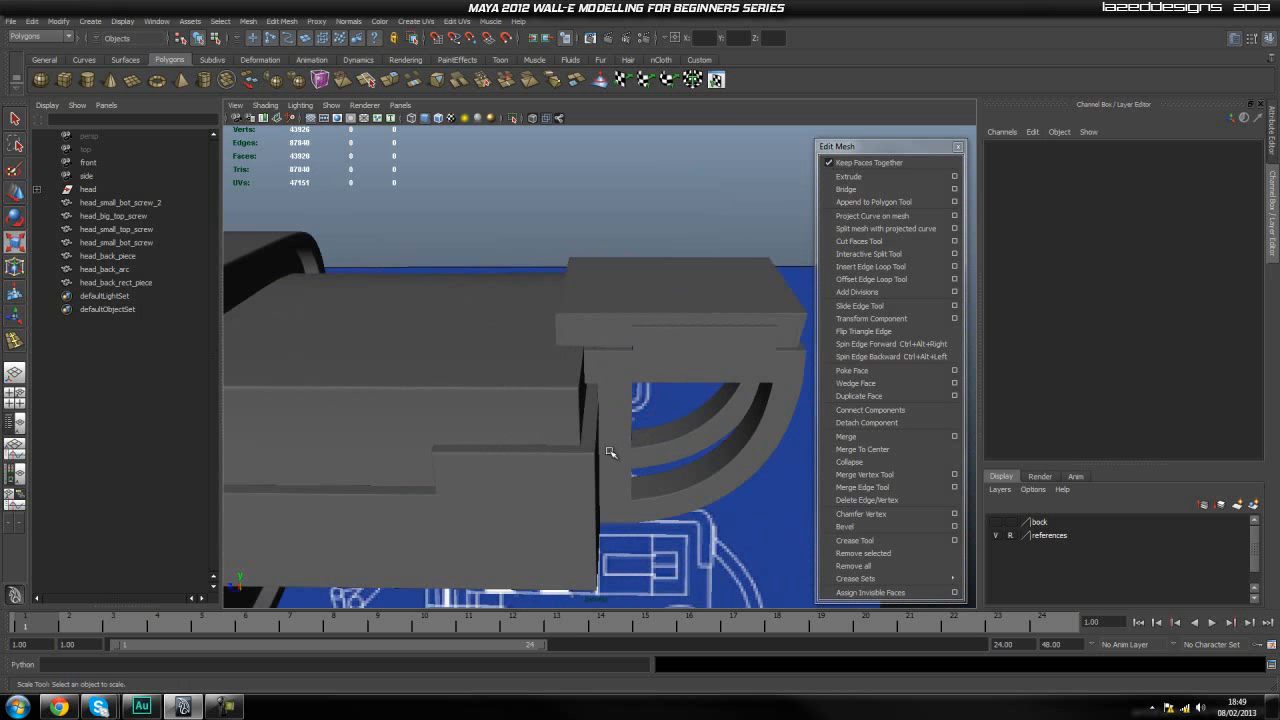
alt+drag(575, 400, 714, 437)
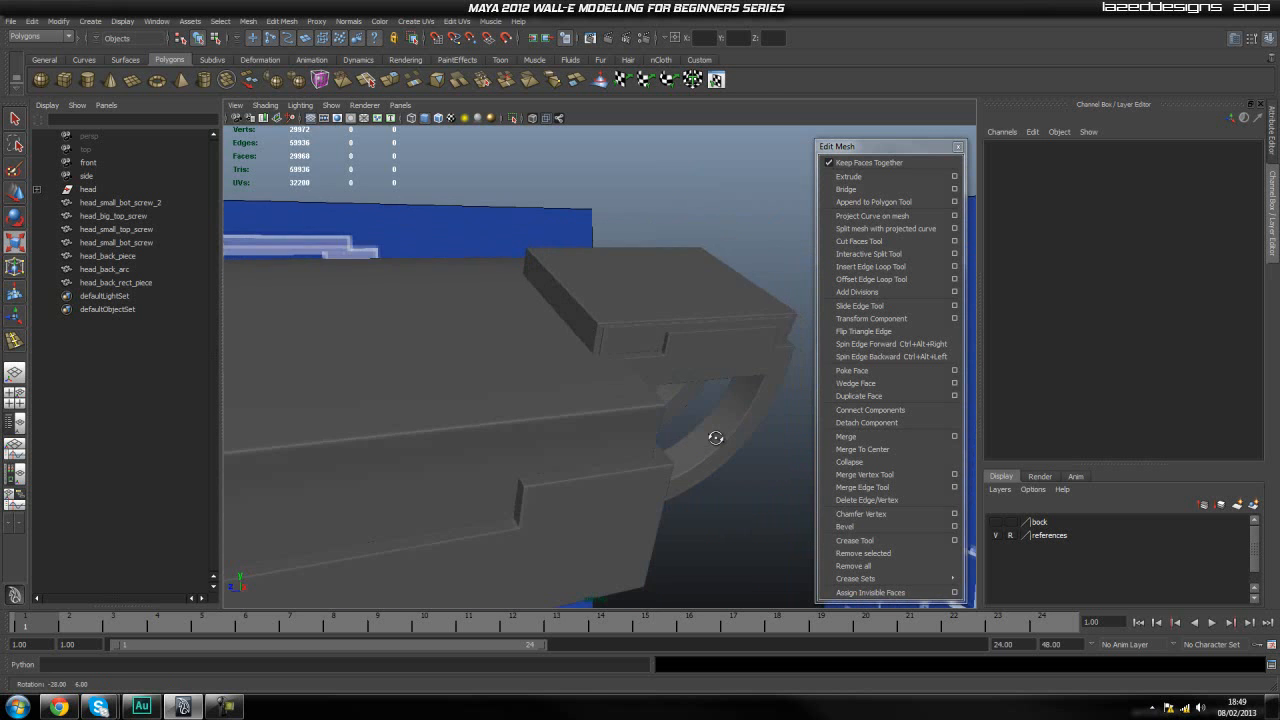
scroll(634, 371, up, 3)
alt+middle_drag(634, 371, 568, 403)
scroll(609, 451, down, 5)
alt+drag(609, 451, 637, 451)
scroll(637, 451, down, 5)
alt+middle_drag(637, 451, 581, 454)
alt+drag(557, 481, 663, 467)
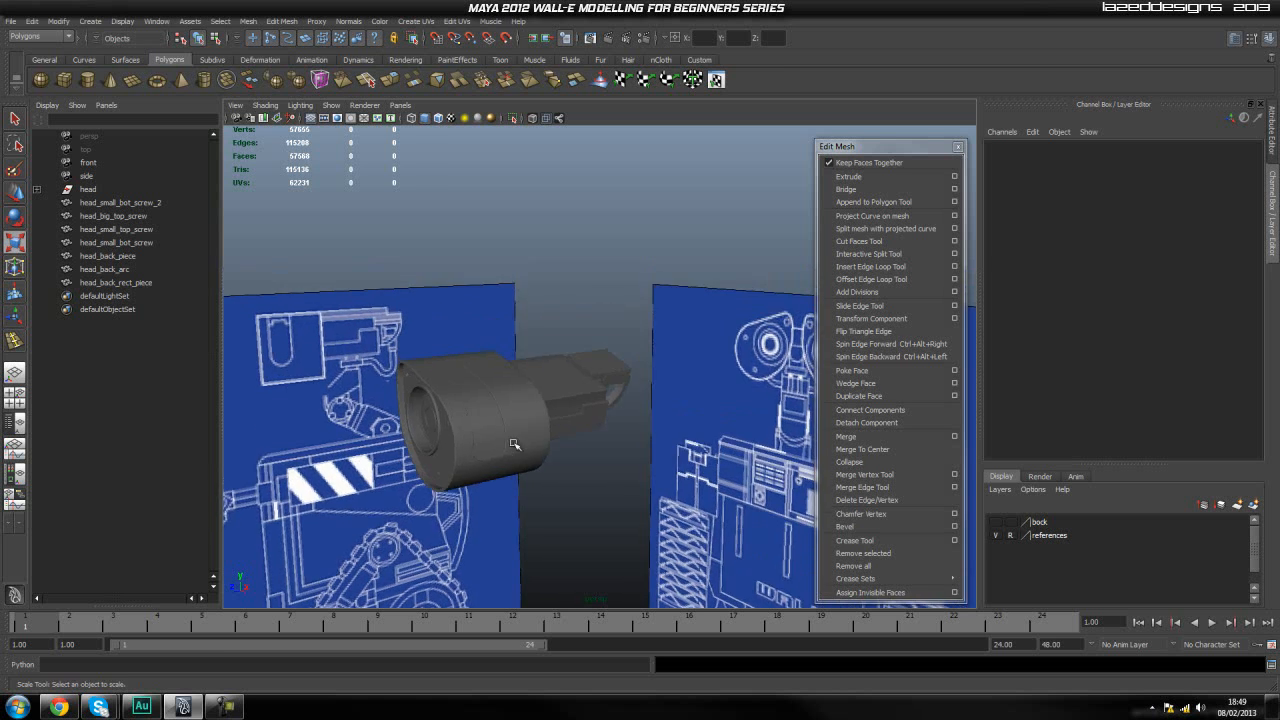
Step: Examine the front housing and overall shape of the head against the side and front blueprints
scroll(514, 444, up, 5)
mouse_move(500, 454)
alt+mouse_down()
mouse_move(540, 438)
mouse_move(508, 457)
alt+mouse_up()
scroll(508, 457, down, 5)
alt+middle_drag(508, 457, 563, 423)
alt+drag(563, 423, 514, 414)
key(r)
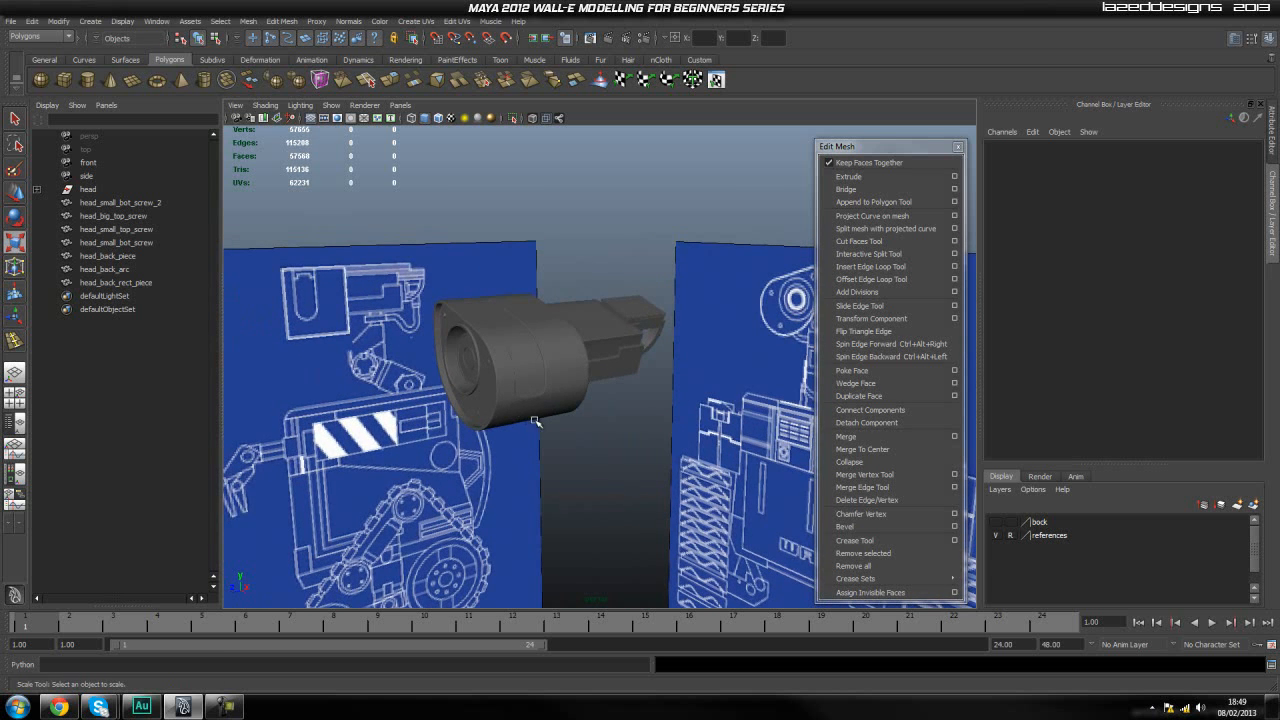
alt+drag(587, 455, 560, 444)
alt+middle_drag(557, 398, 554, 469)
scroll(564, 445, up, 4)
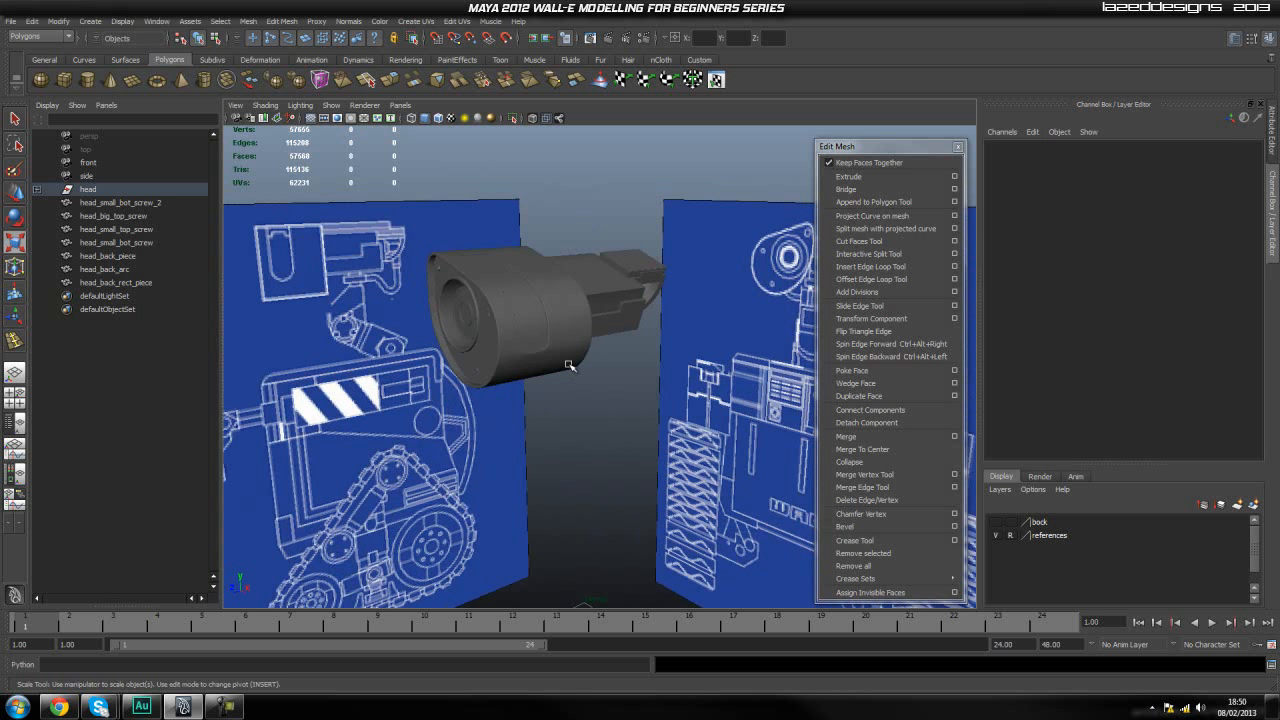
Step: Select the head, head_back_piece and head_back_arc in turn to examine the separate parts, and clear the selection
click(568, 366)
click(591, 431)
click(623, 311)
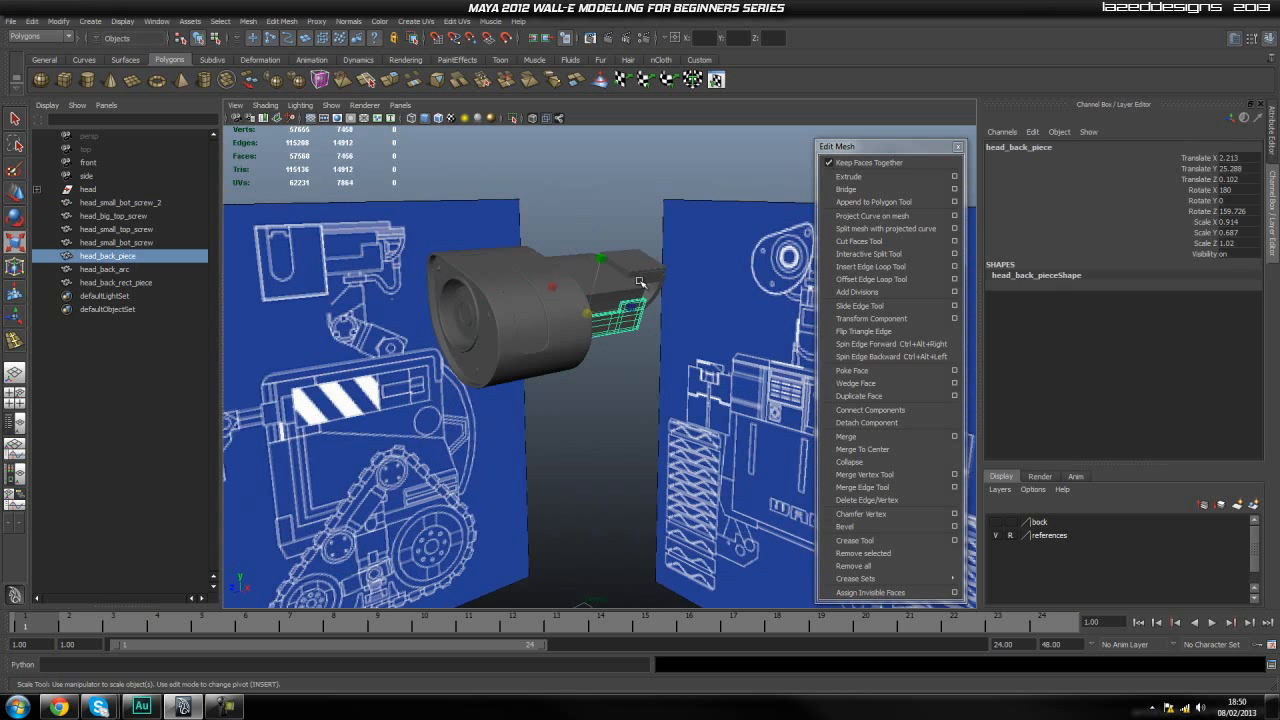
click(638, 283)
scroll(638, 283, up, 5)
alt+middle_drag(640, 285, 656, 468)
alt+drag(656, 468, 590, 428)
click(588, 419)
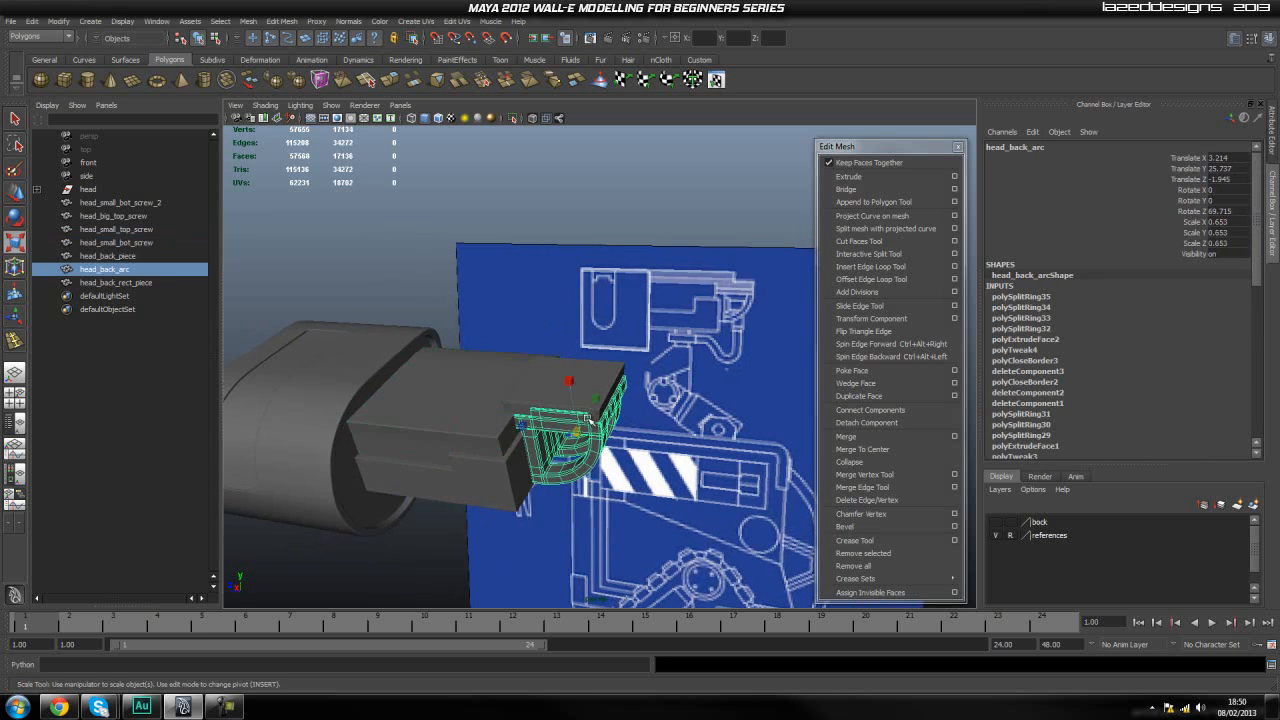
alt+drag(566, 502, 590, 490)
click(590, 490)
alt+middle_drag(590, 490, 575, 462)
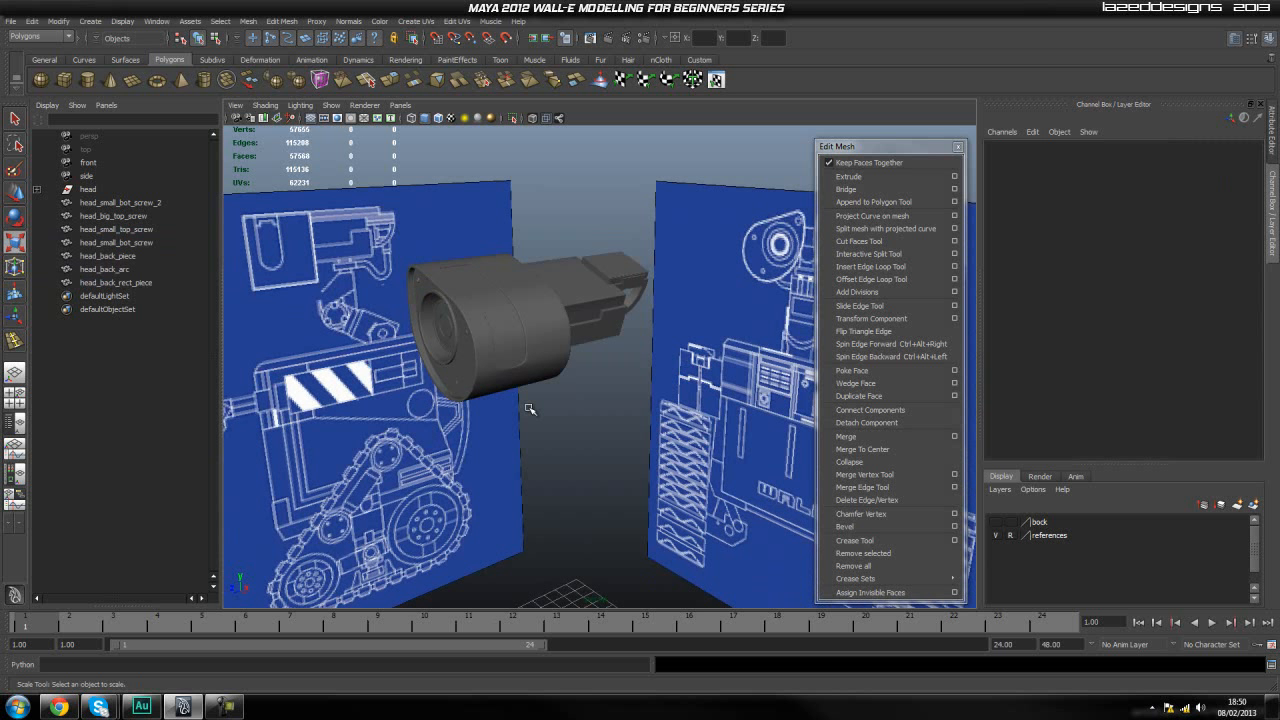
Step: Highlight head_back_arc and head_back_rect_piece in turn to check them from the front of the head, leaving nothing selected
alt+drag(553, 366, 614, 325)
click(645, 262)
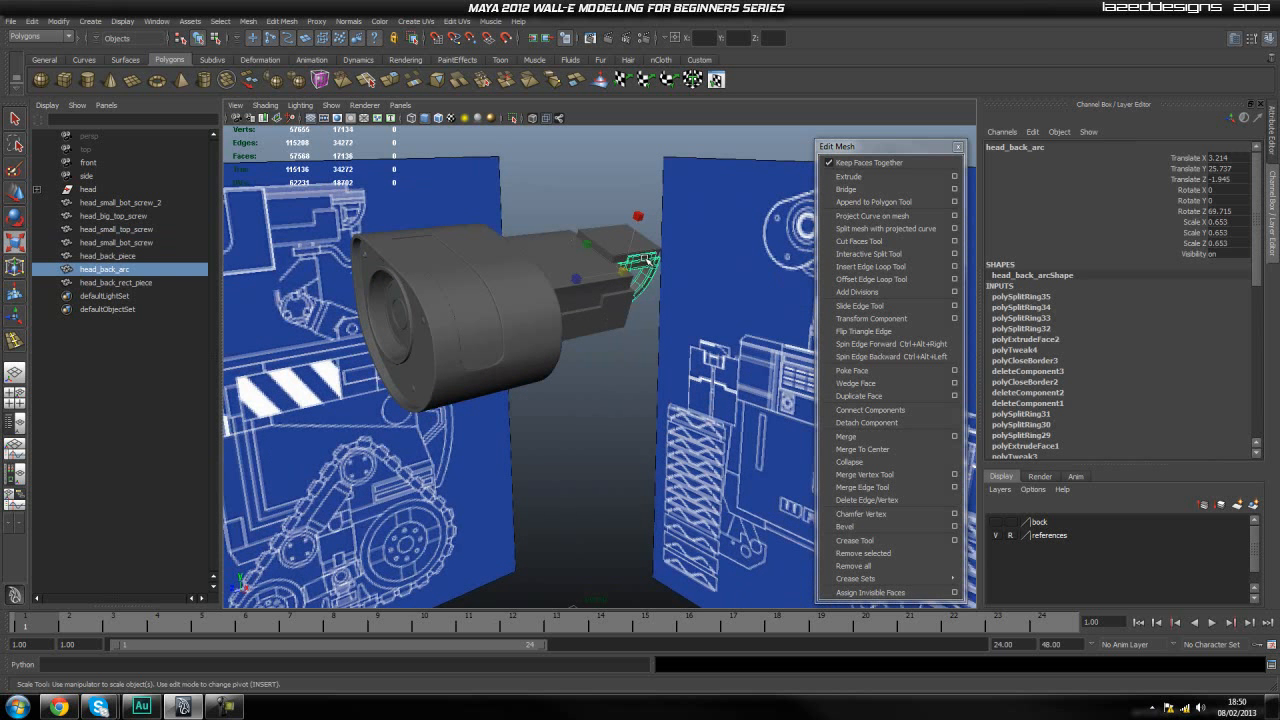
alt+right_drag(645, 262, 630, 354)
click(606, 423)
alt+middle_drag(606, 423, 624, 412)
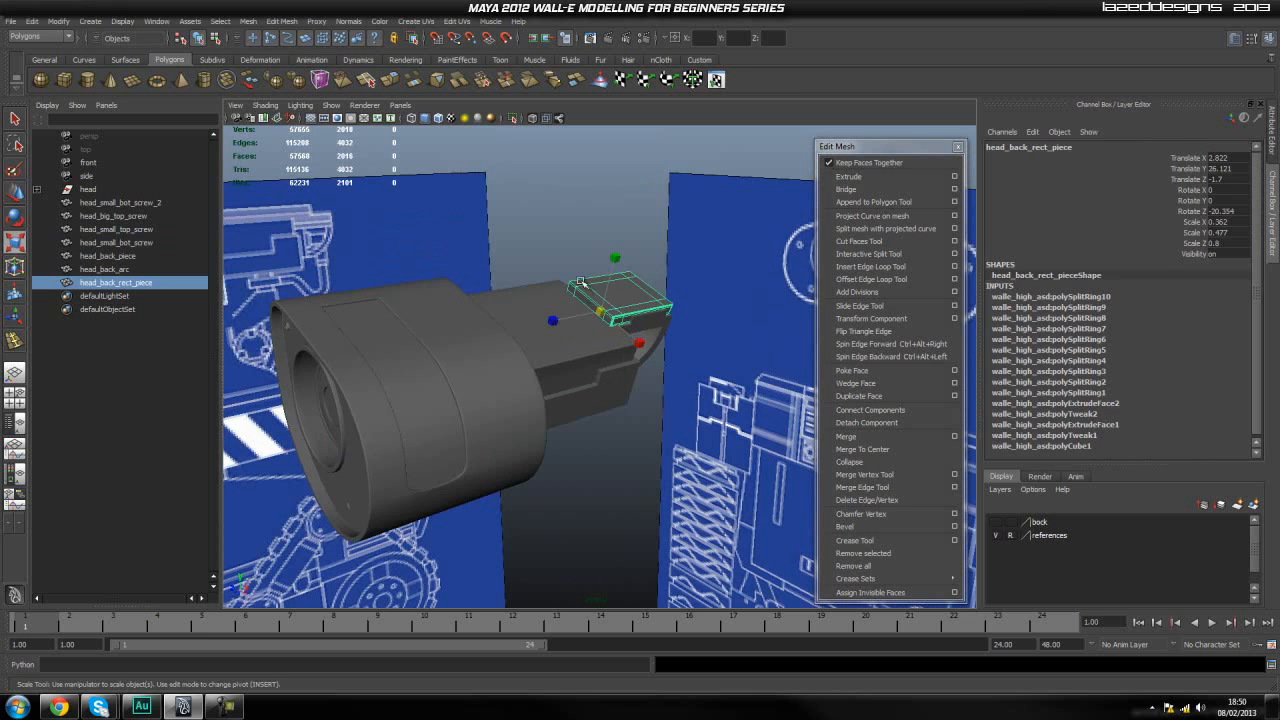
click(576, 468)
Step: Review the complete head in front of both blueprint planes from near and far
alt+drag(576, 468, 514, 520)
alt+right_drag(514, 520, 557, 443)
alt+middle_drag(557, 443, 534, 437)
alt+right_drag(534, 437, 526, 437)
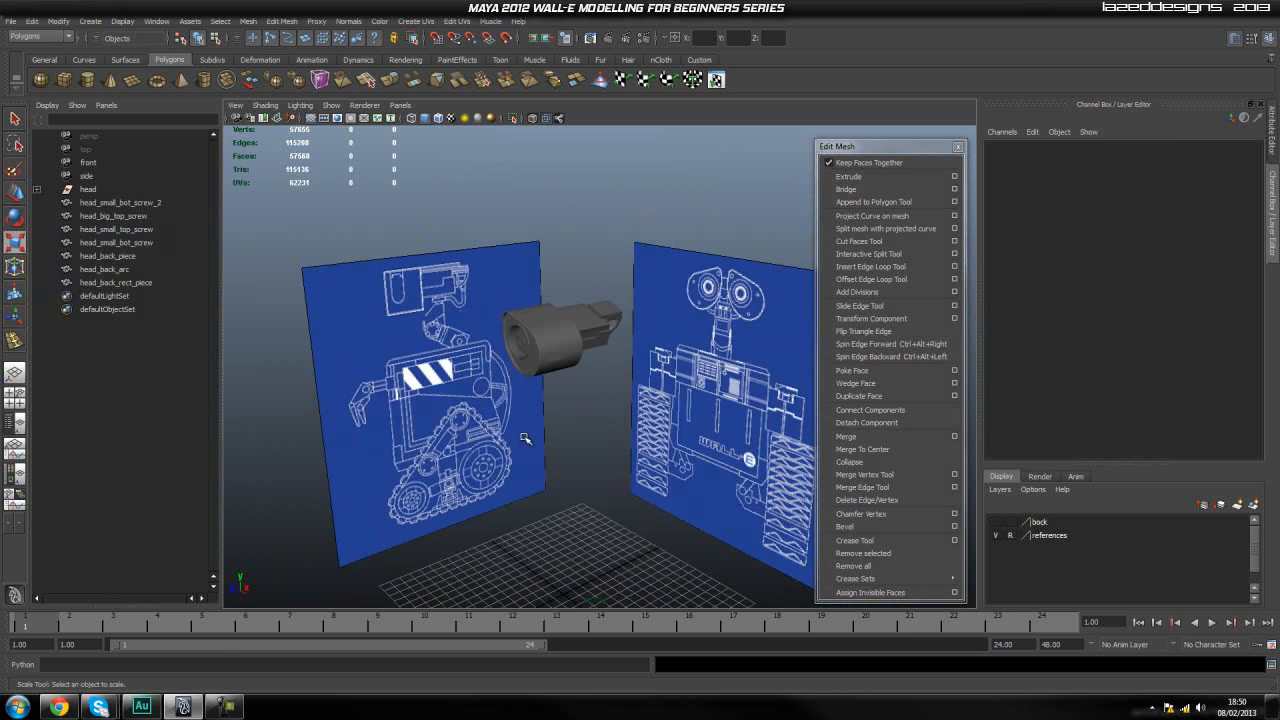
alt+middle_drag(526, 437, 543, 405)
scroll(507, 419, up, 3)
key(r)
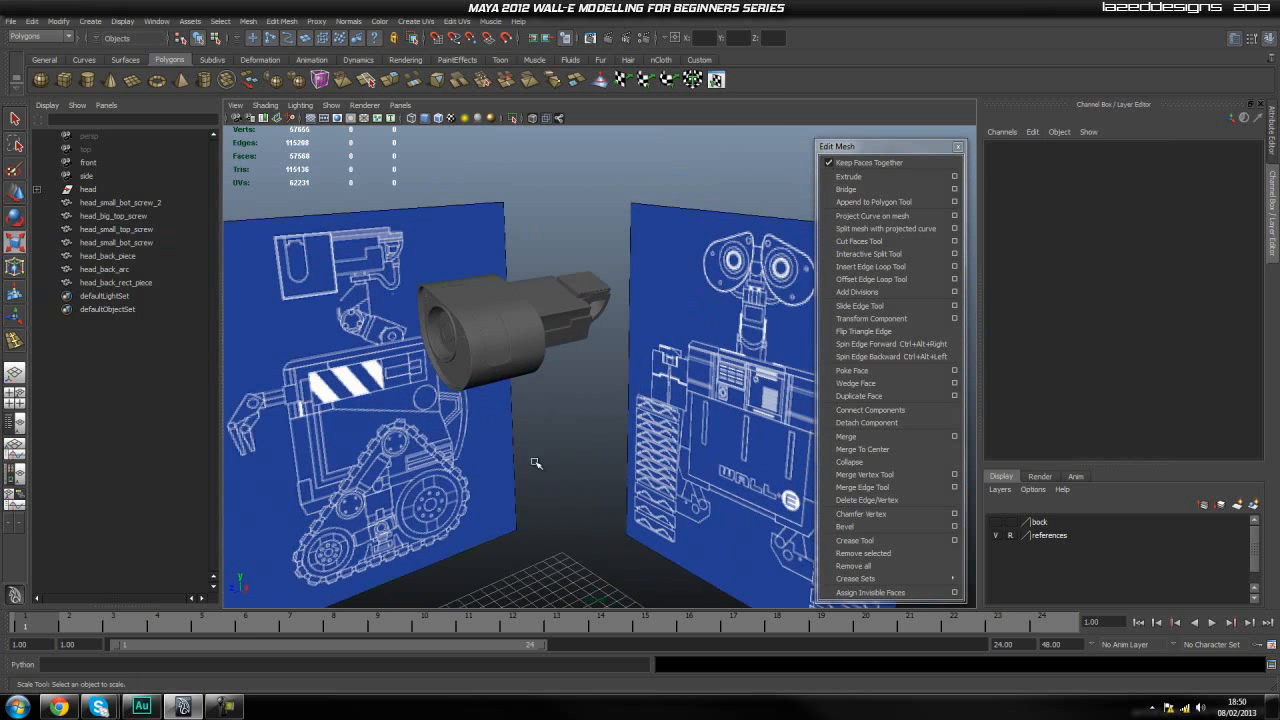
alt+middle_drag(490, 486, 501, 464)
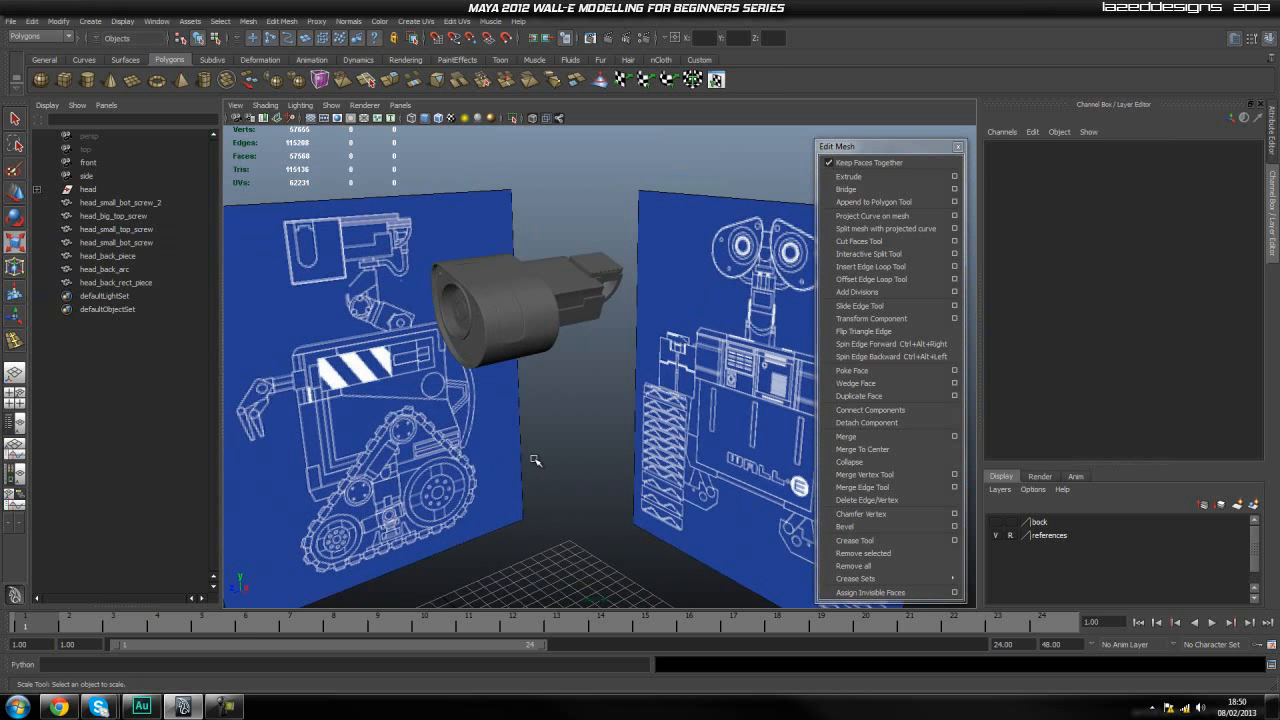
alt+drag(545, 360, 534, 434)
alt+right_drag(534, 434, 668, 341)
click(668, 341)
alt+drag(668, 341, 673, 462)
click(604, 447)
scroll(610, 488, down, 5)
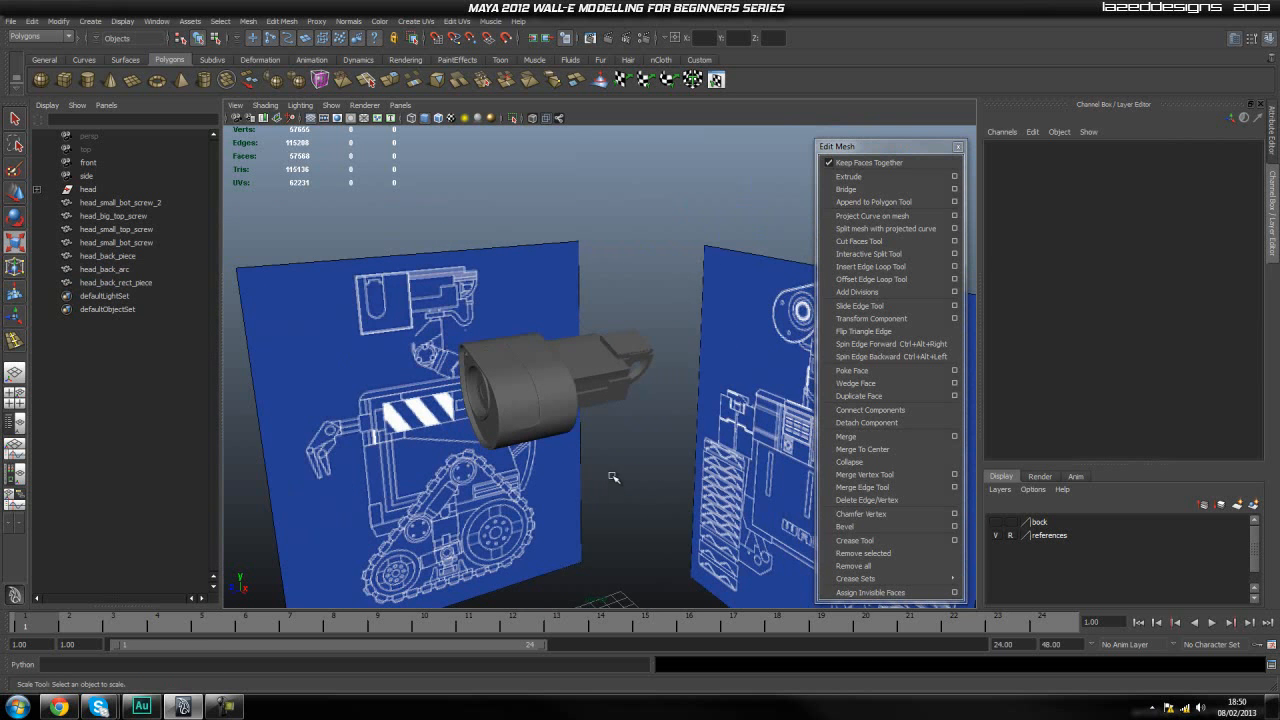
Step: Examine the rear section of the head against the side and front blueprints, from far away and close up
scroll(618, 468, up, 5)
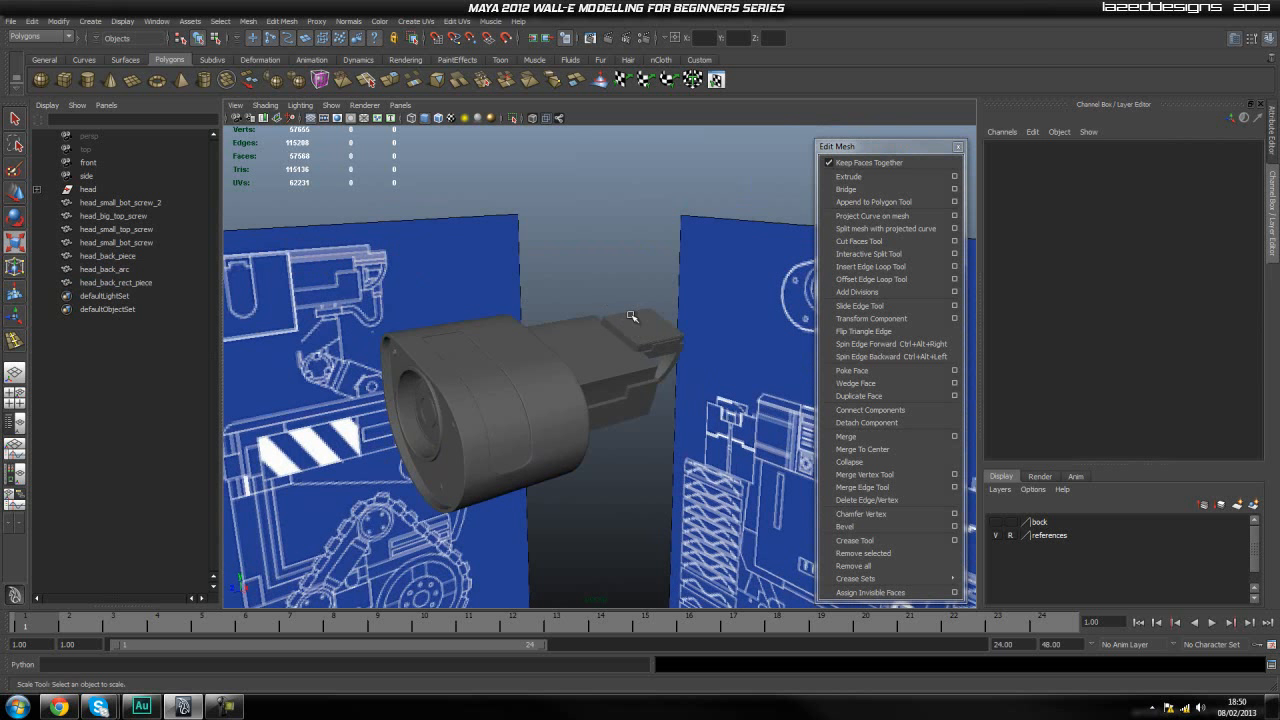
alt+drag(621, 526, 585, 541)
scroll(585, 541, down, 3)
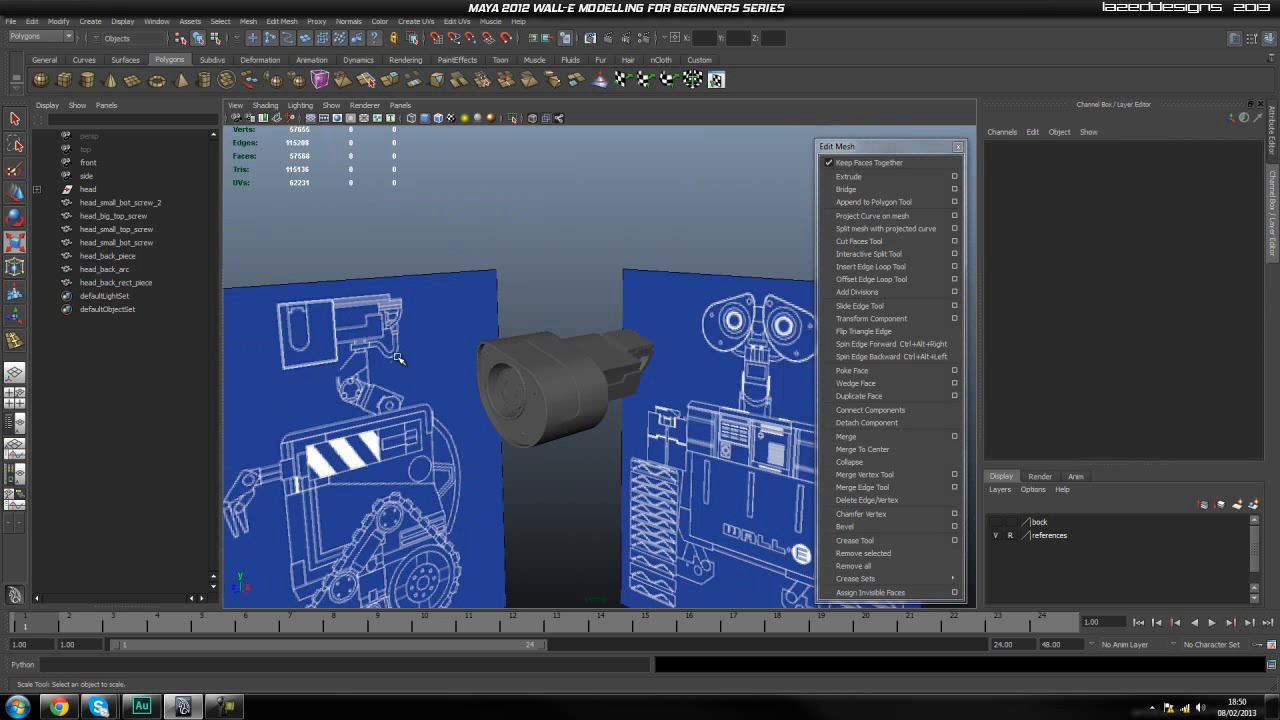
alt+drag(594, 562, 525, 425)
mouse_move(527, 506)
alt+mouse_down()
mouse_move(549, 549)
mouse_move(525, 417)
mouse_move(493, 422)
mouse_move(509, 491)
alt+mouse_up()
alt+right_drag(509, 491, 615, 373)
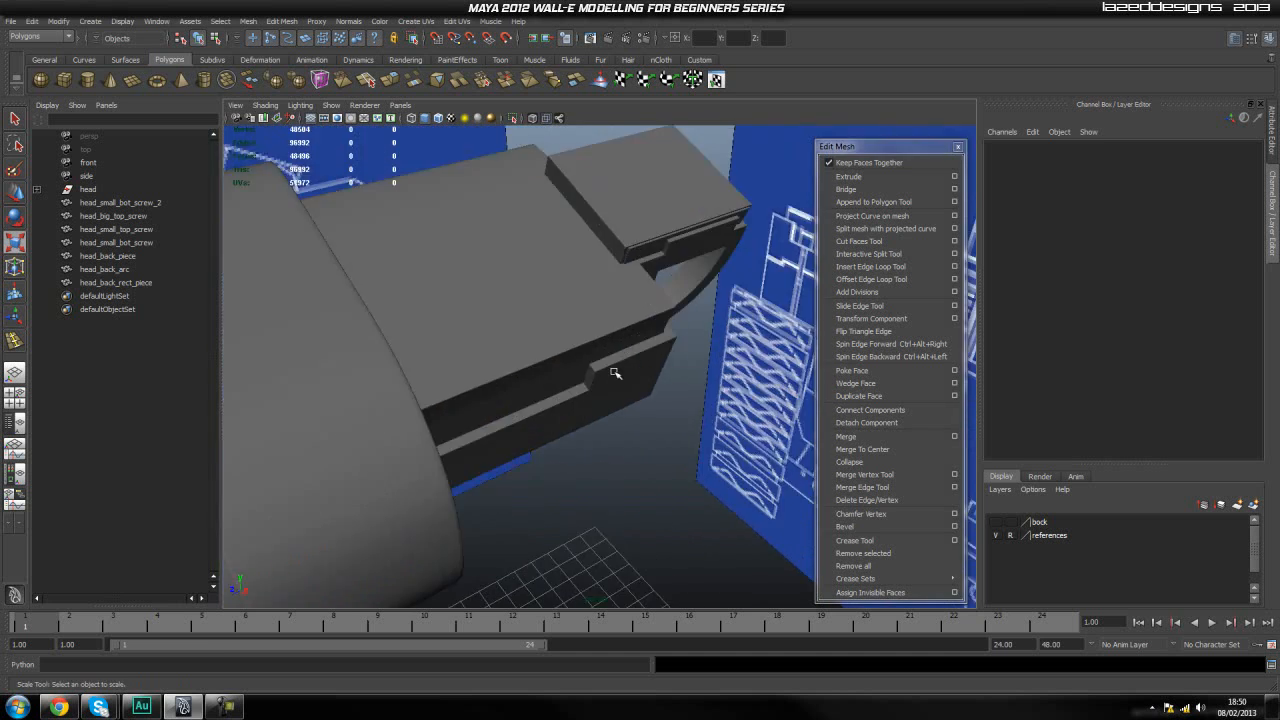
scroll(615, 373, up, 4)
scroll(606, 403, down, 3)
alt+middle_drag(617, 374, 611, 440)
Step: Select head_back_rect_piece to examine it on top of the head's rear section, and clear the selection
click(611, 340)
alt+drag(611, 340, 684, 508)
mouse_move(497, 378)
alt+mouse_down()
mouse_move(523, 372)
mouse_move(537, 486)
mouse_move(643, 514)
mouse_move(497, 385)
alt+mouse_up()
alt+middle_drag(497, 385, 515, 492)
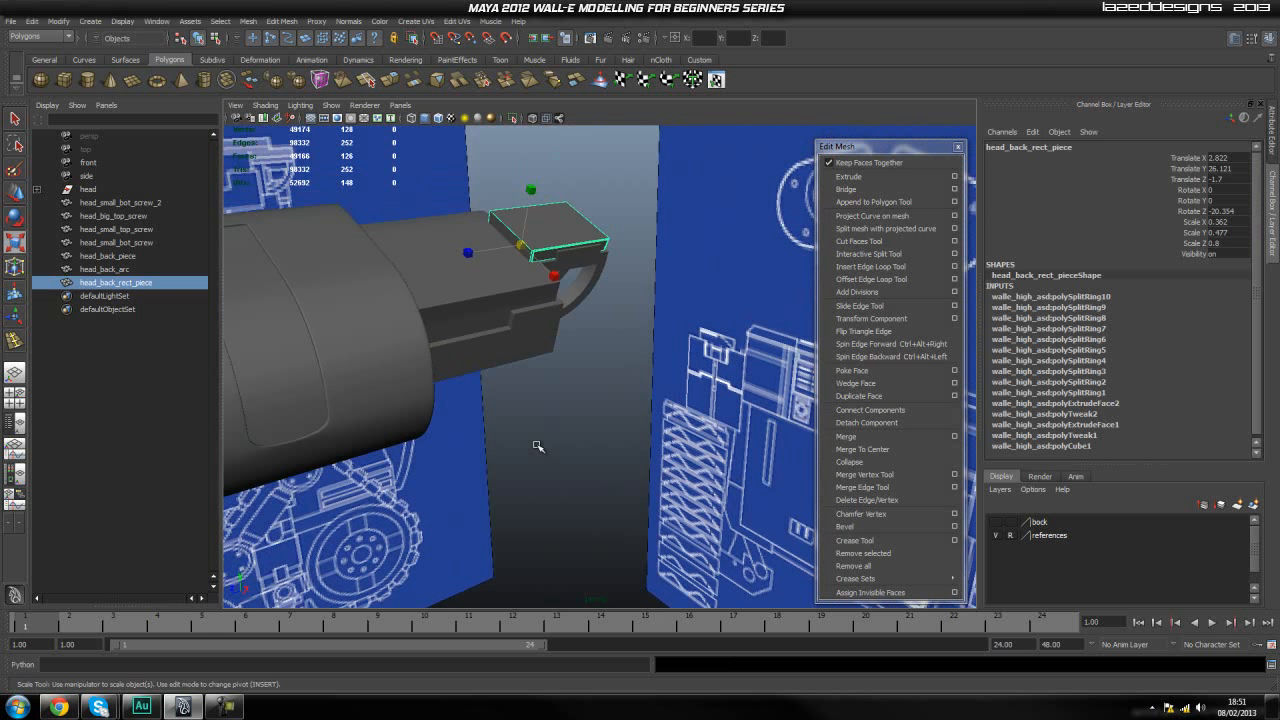
alt+drag(537, 447, 615, 440)
alt+middle_drag(615, 440, 563, 300)
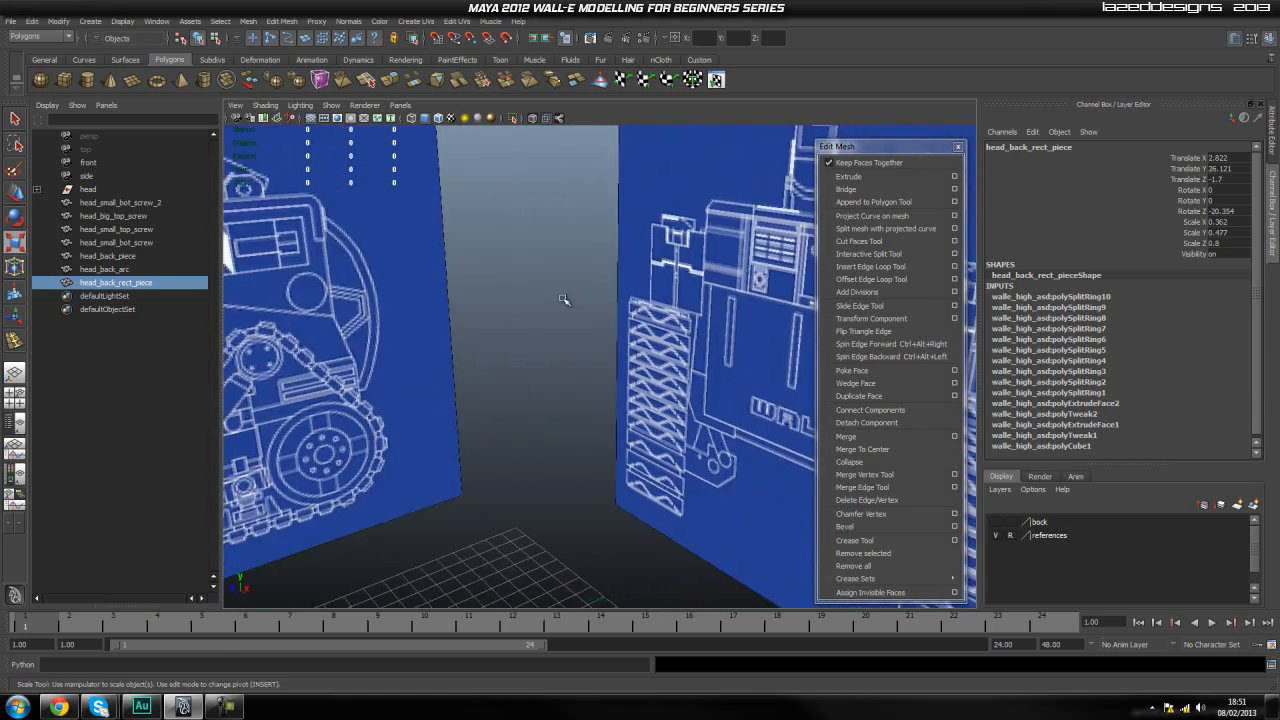
alt+drag(563, 300, 529, 480)
alt+middle_drag(529, 480, 583, 357)
click(583, 357)
Step: Draw a flat, elongated rectangular polygon cube on the grid near the origin, below the head
alt+drag(440, 345, 423, 383)
alt+middle_drag(423, 383, 511, 342)
alt+drag(511, 342, 541, 369)
alt+right_drag(541, 369, 500, 392)
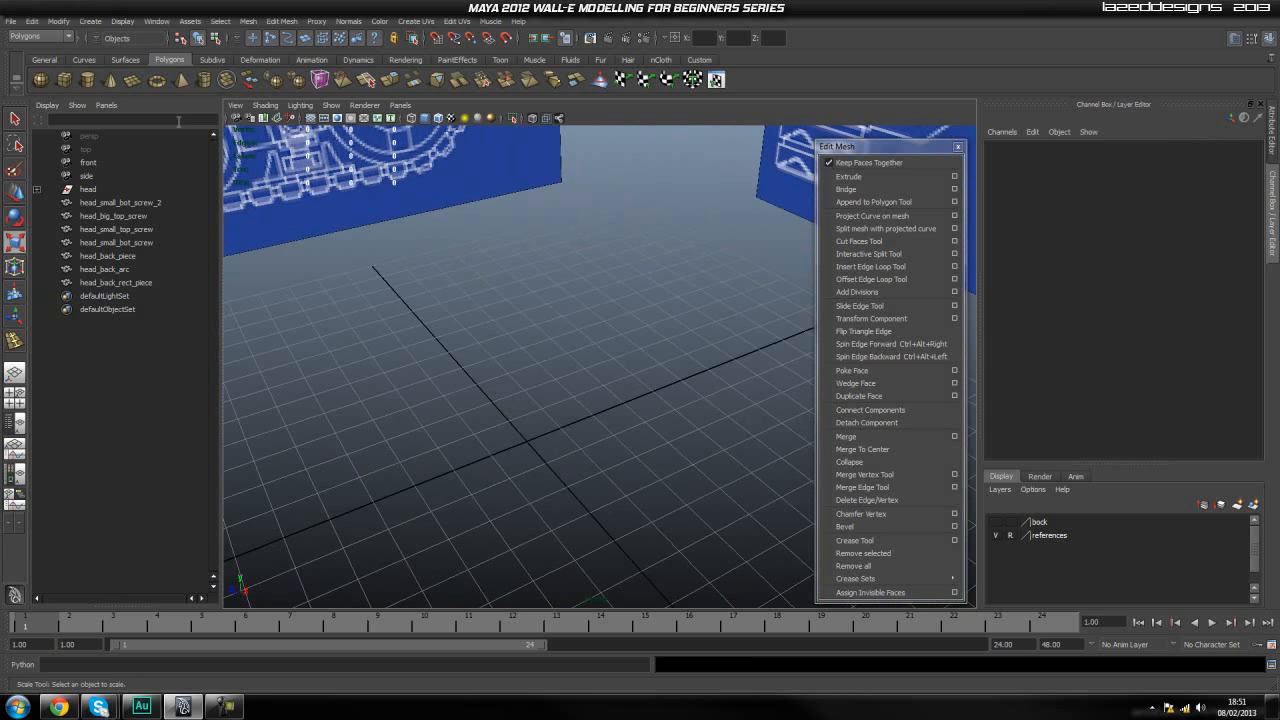
drag(578, 390, 471, 501)
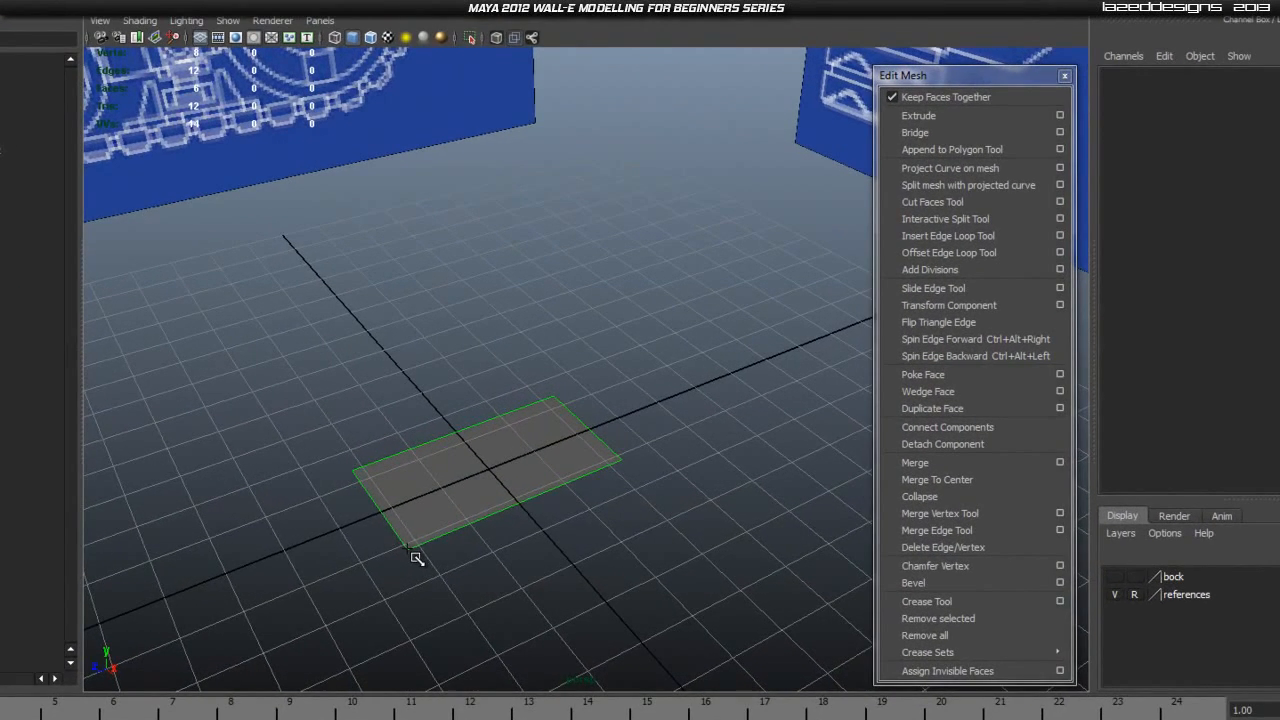
drag(417, 558, 311, 635)
drag(302, 525, 296, 475)
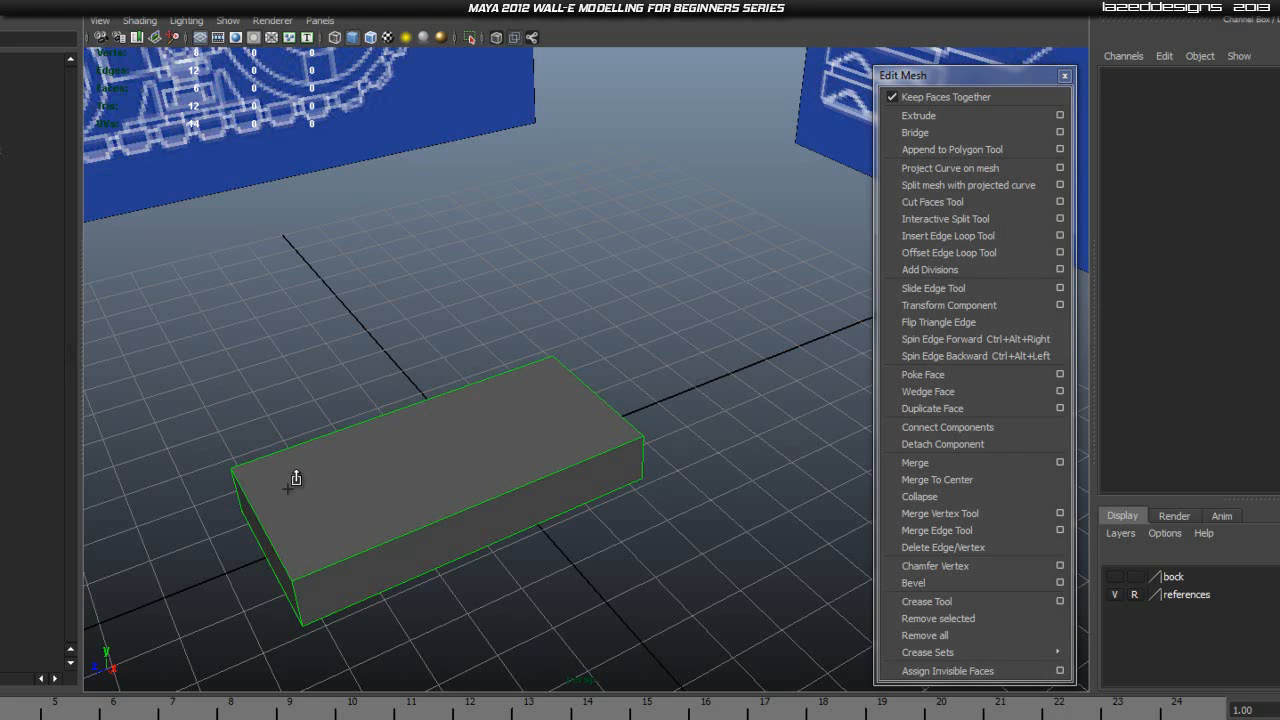
drag(288, 488, 288, 489)
scroll(362, 497, down, 8)
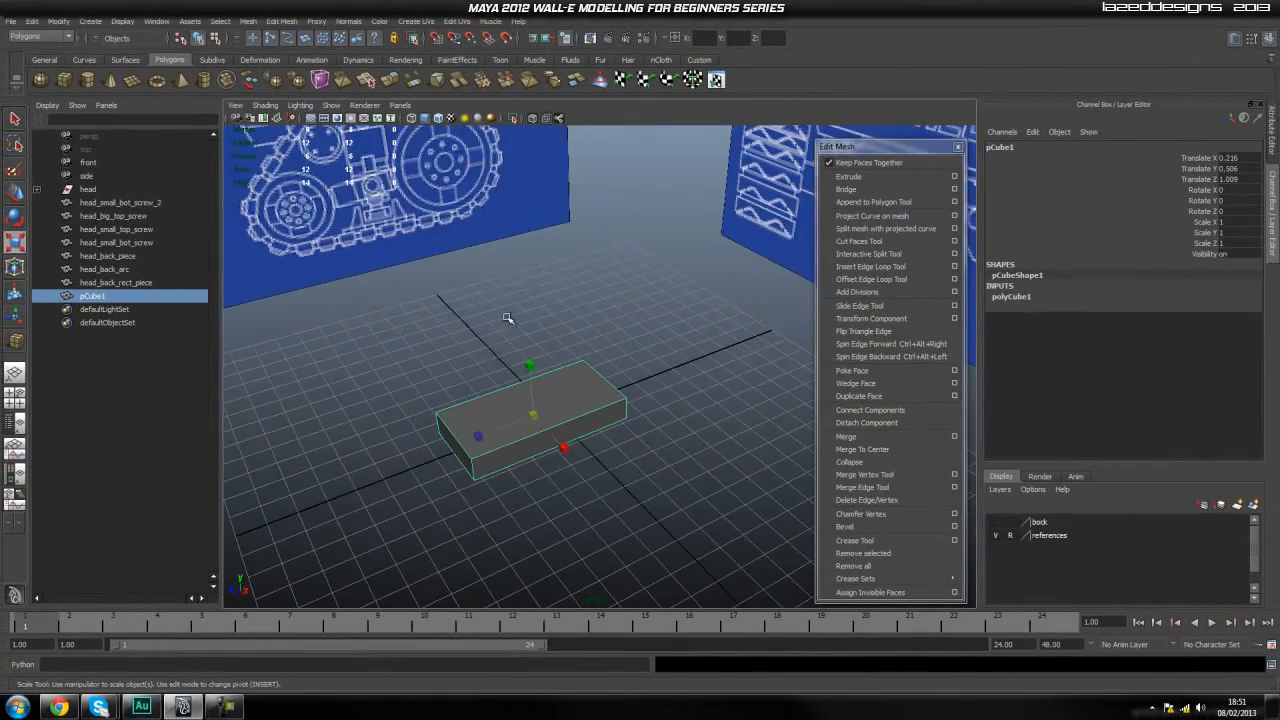
Step: Duplicate head_back_rect_piece and move the copy down to the cube on the grid, at about X -2.14, Y -1.3
scroll(520, 338, up, 5)
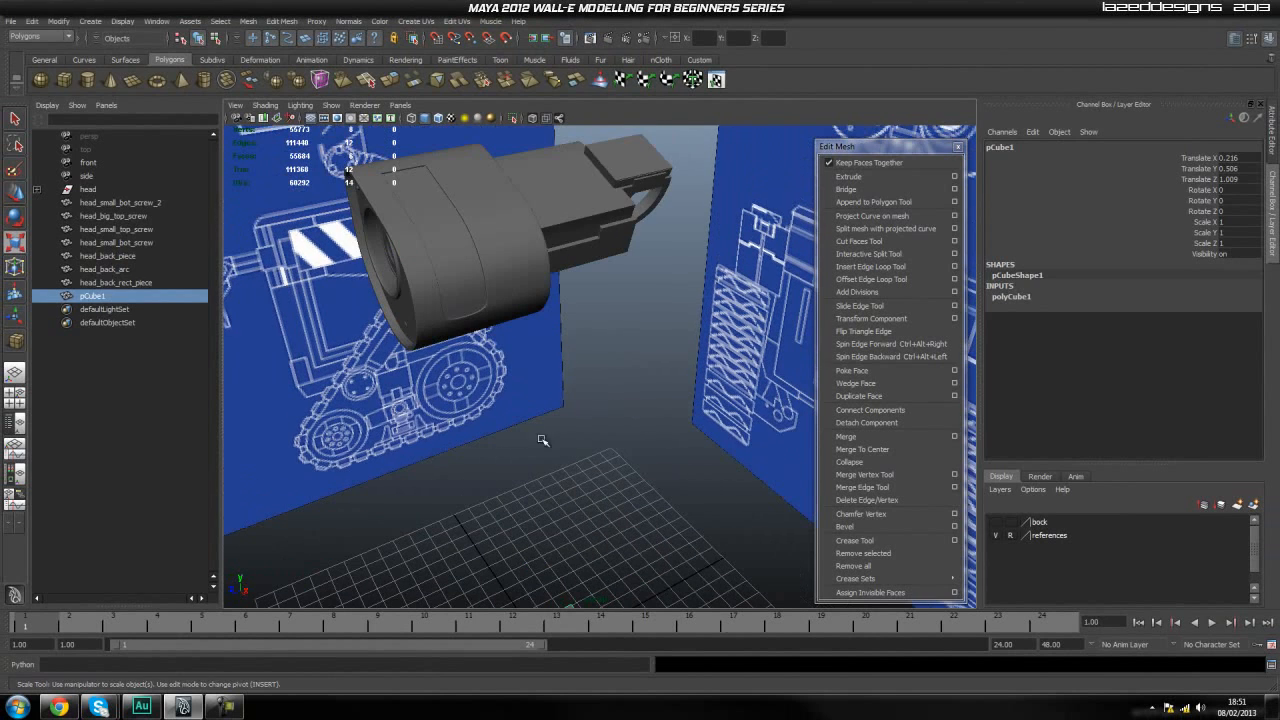
click(633, 161)
key(ctrl+d)
drag(609, 137, 608, 296)
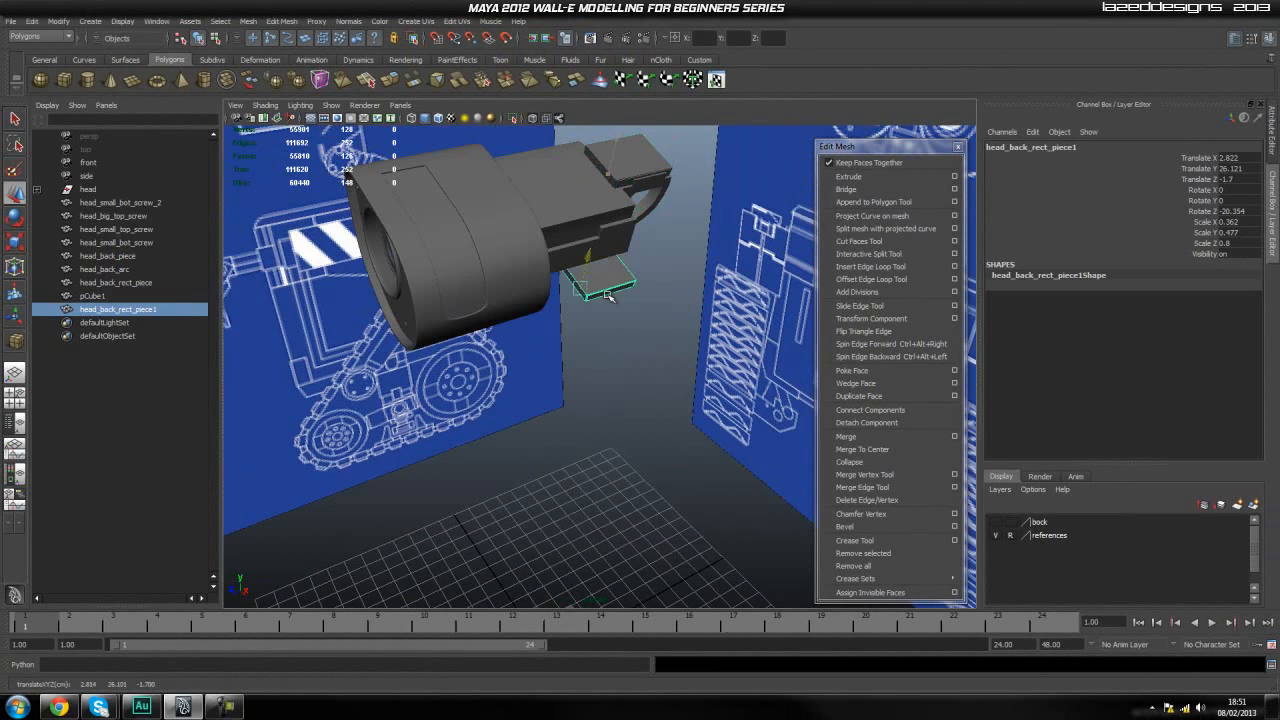
drag(559, 555, 558, 553)
alt+middle_drag(542, 460, 515, 300)
scroll(500, 430, up, 3)
alt+middle_drag(494, 451, 495, 365)
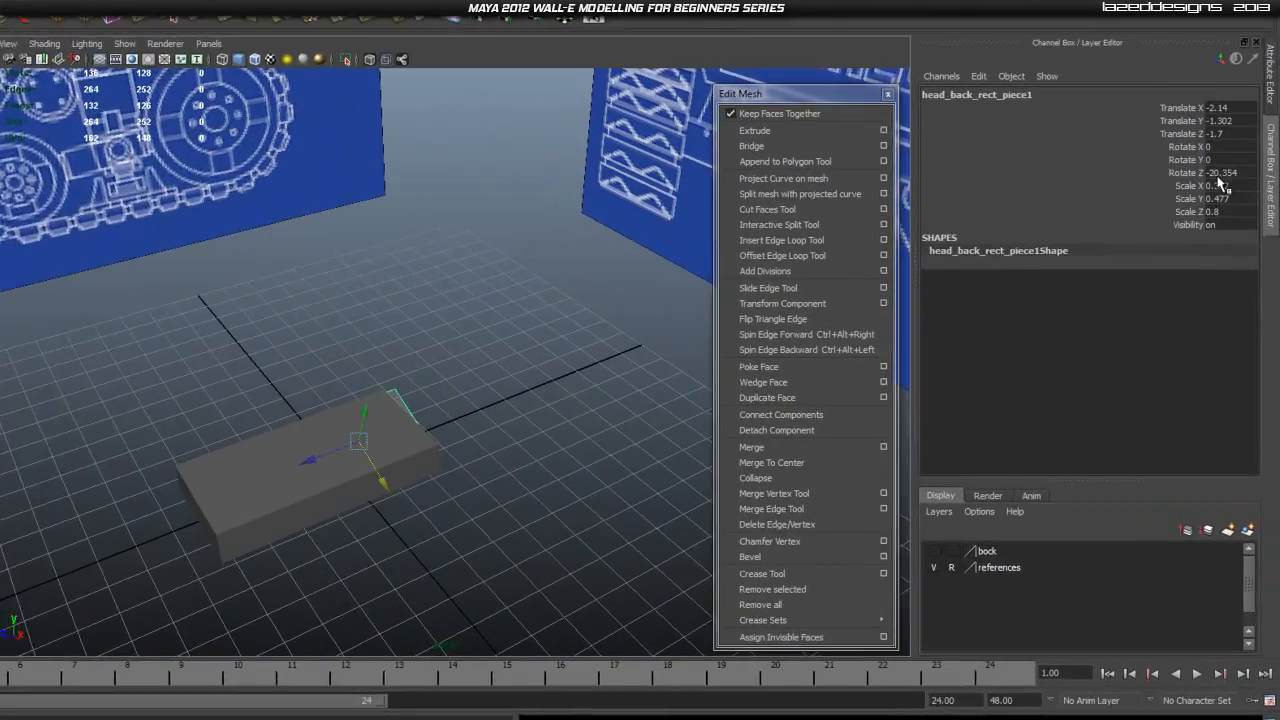
Step: Set the duplicated rectangular piece's Z rotation to 0 so it lies flat, and clear the selection
double_click(1236, 211)
text(0)
click(410, 395)
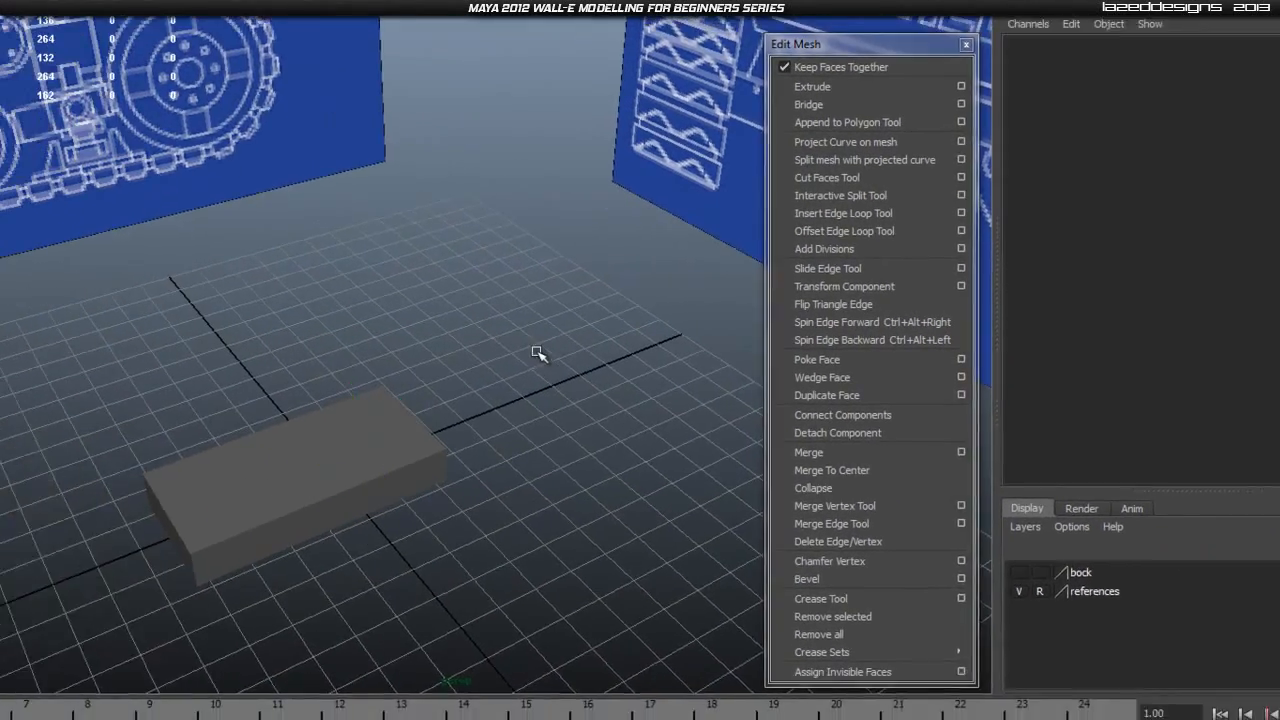
Step: Pull the duplicated rectangular piece and the cube apart so they lie separately on the grid
alt+drag(307, 410, 232, 414)
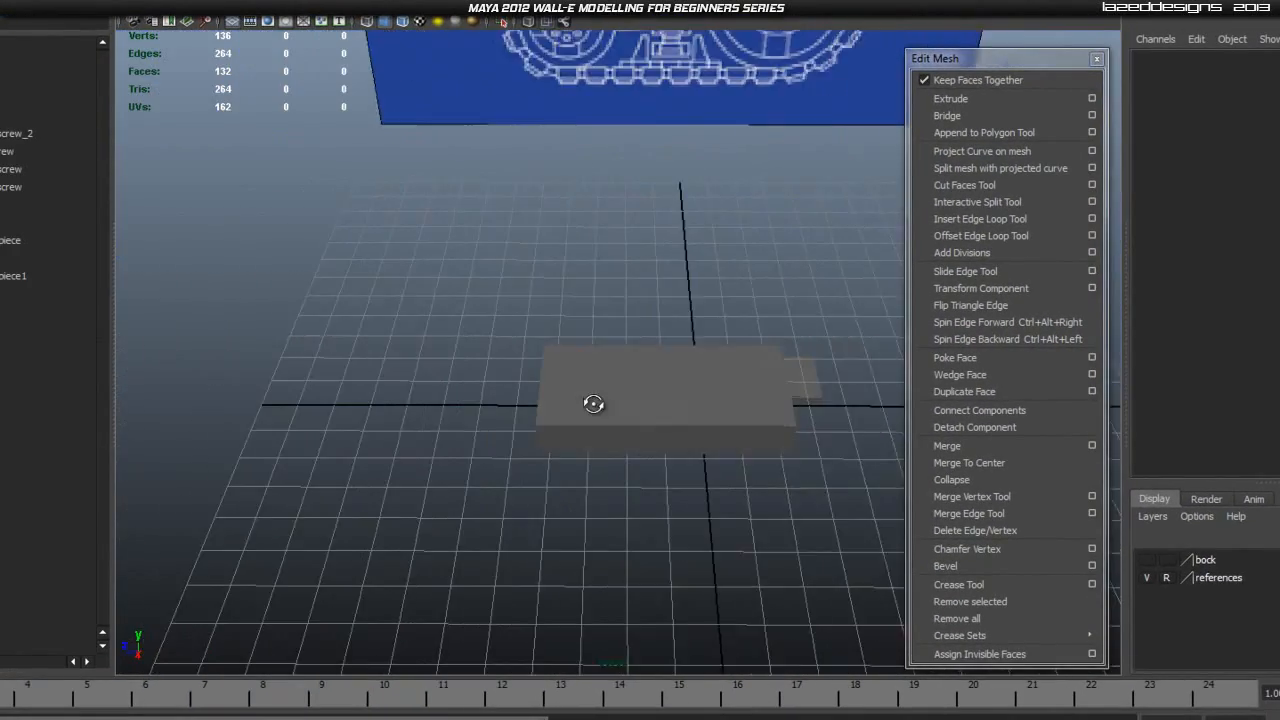
alt+drag(593, 403, 829, 394)
click(826, 393)
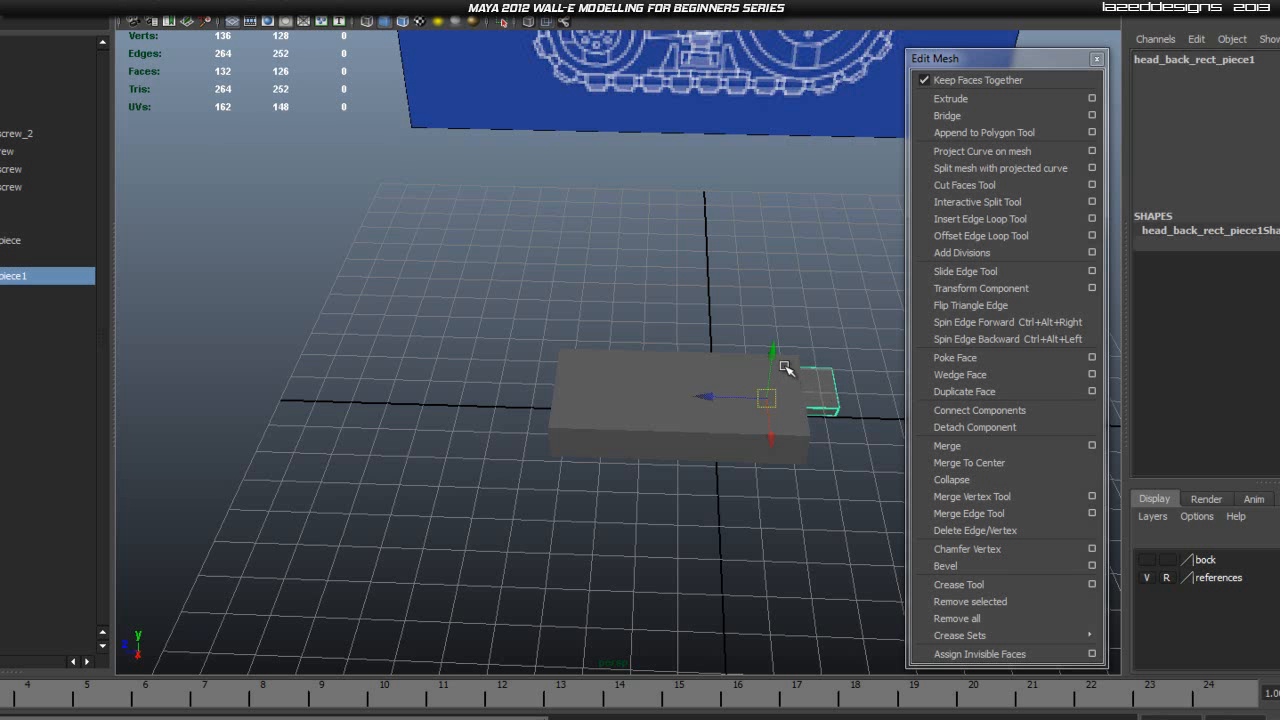
drag(842, 259, 717, 366)
click(710, 207)
click(746, 391)
drag(640, 420, 715, 460)
alt+middle_drag(715, 460, 691, 449)
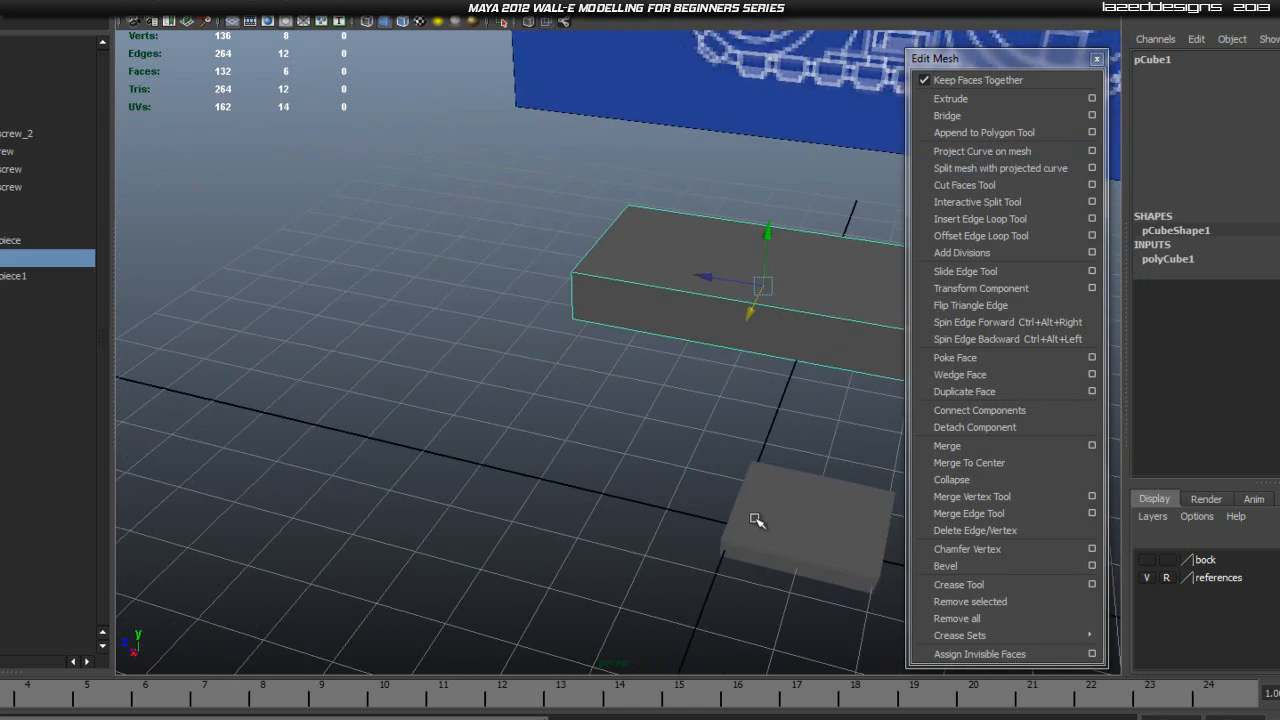
Step: Move the cube back to the duplicated piece and shift it along Z so the piece sticks out at its end
scroll(757, 520, down, 6)
click(814, 569)
alt+drag(814, 569, 700, 566)
scroll(700, 566, up, 3)
alt+middle_drag(700, 566, 574, 371)
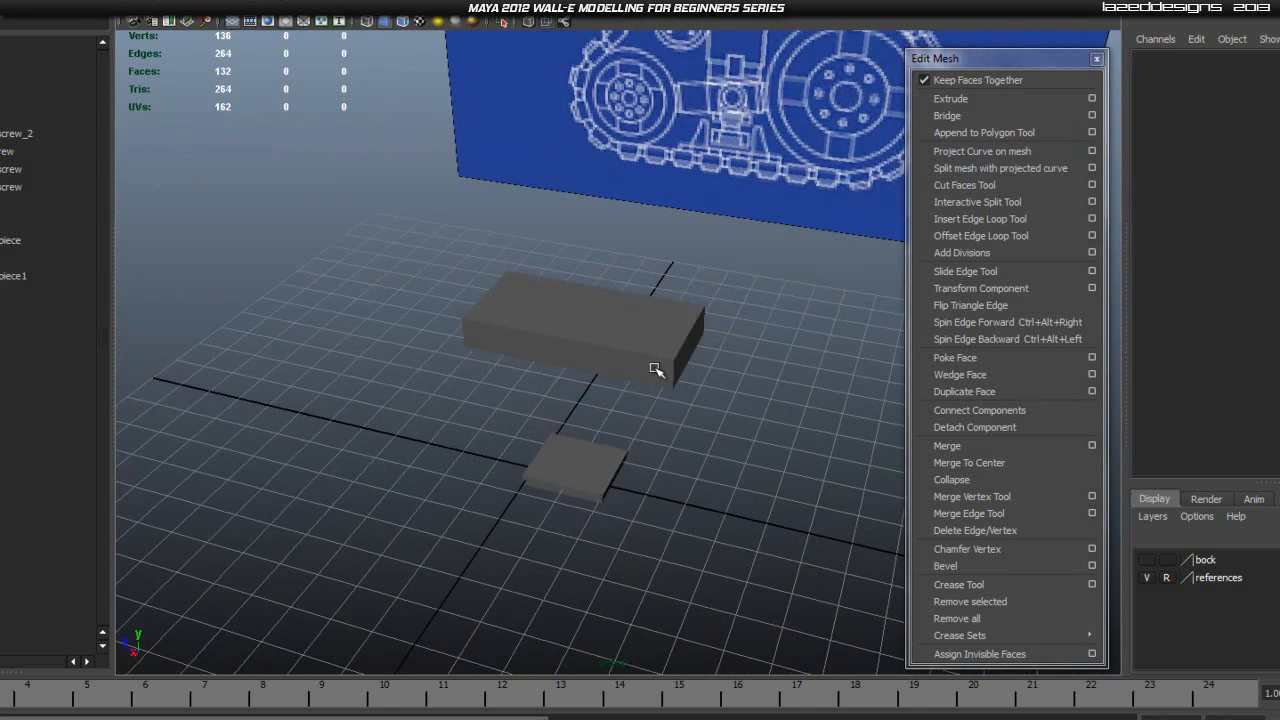
click(574, 365)
drag(563, 362, 471, 476)
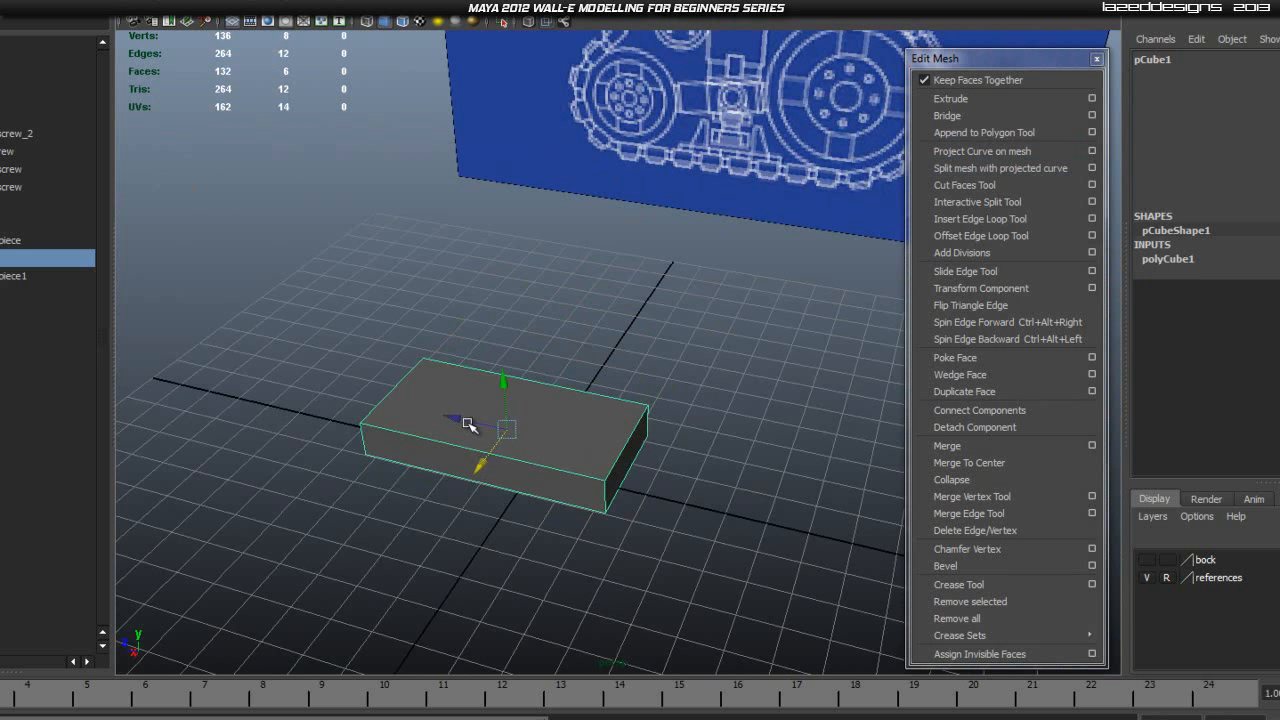
drag(468, 424, 423, 418)
Step: Scale the cube narrower in X and thinner in Y, and lower it to match the duplicated piece beside it
scroll(462, 436, up, 4)
alt+middle_drag(594, 530, 645, 396)
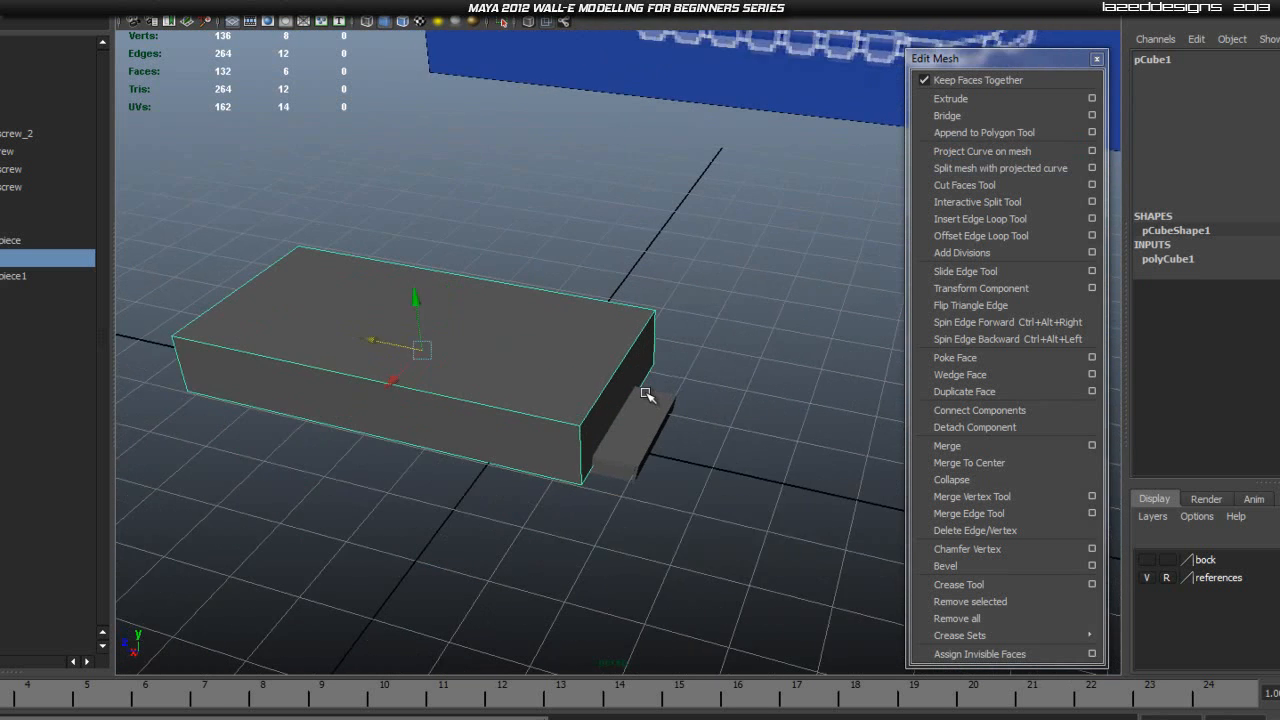
scroll(645, 396, up, 2)
key(r)
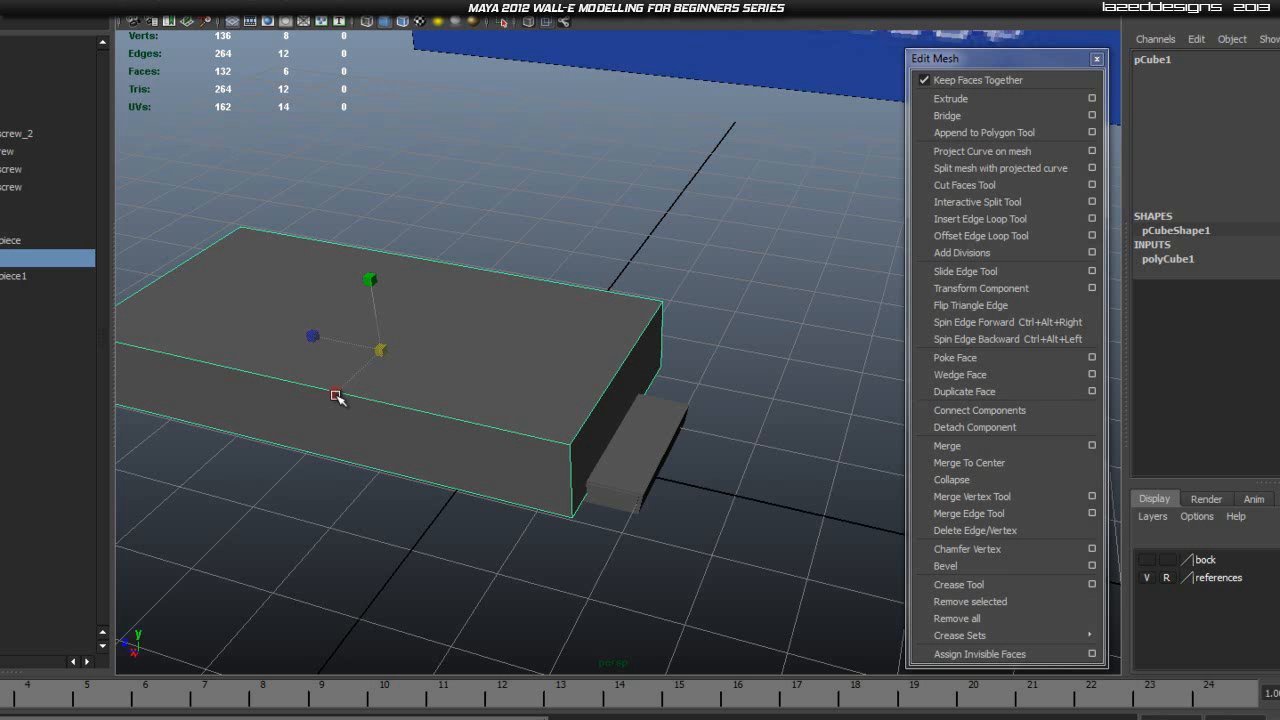
mouse_move(340, 397)
mouse_down()
mouse_move(366, 392)
mouse_move(325, 407)
mouse_move(332, 395)
mouse_up()
click(402, 371)
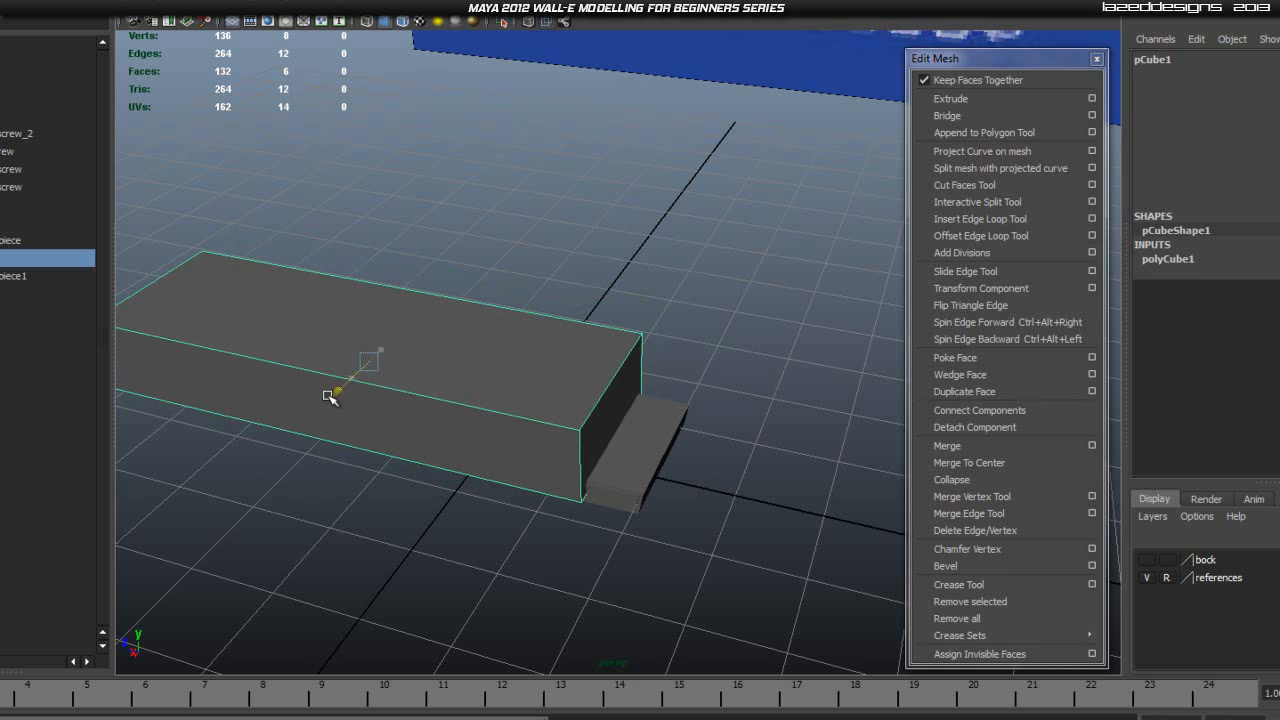
drag(357, 293, 356, 336)
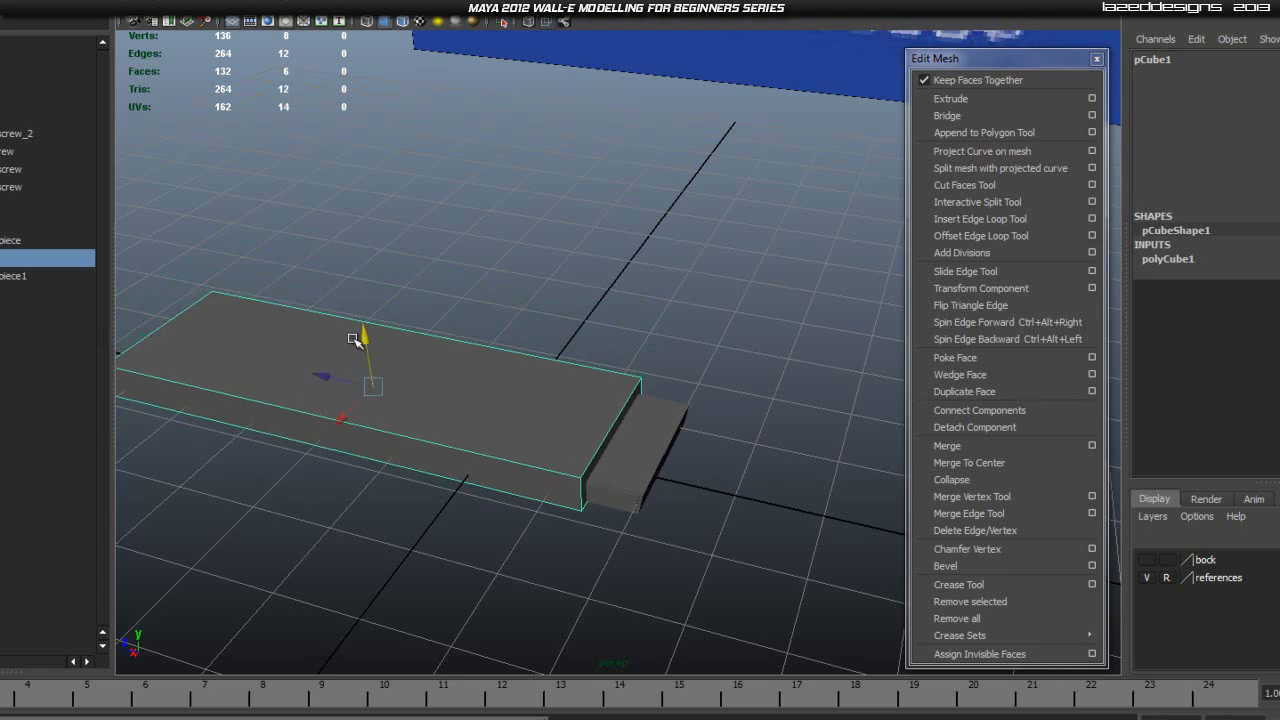
Step: Fine-tune the cube's height and X position so its end face frames the duplicated piece, and clear the selection
scroll(554, 386, up, 2)
alt+drag(554, 386, 645, 486)
scroll(706, 486, up, 3)
alt+middle_drag(705, 486, 653, 440)
drag(462, 302, 466, 309)
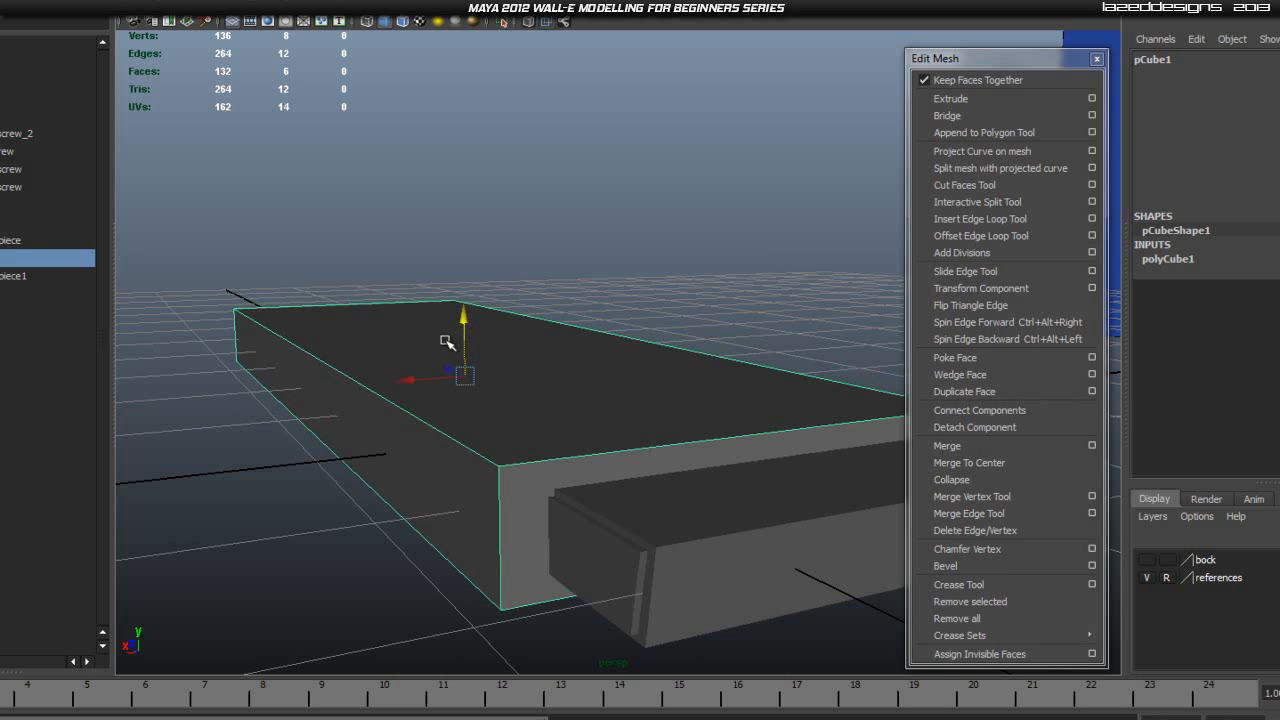
drag(409, 384, 418, 387)
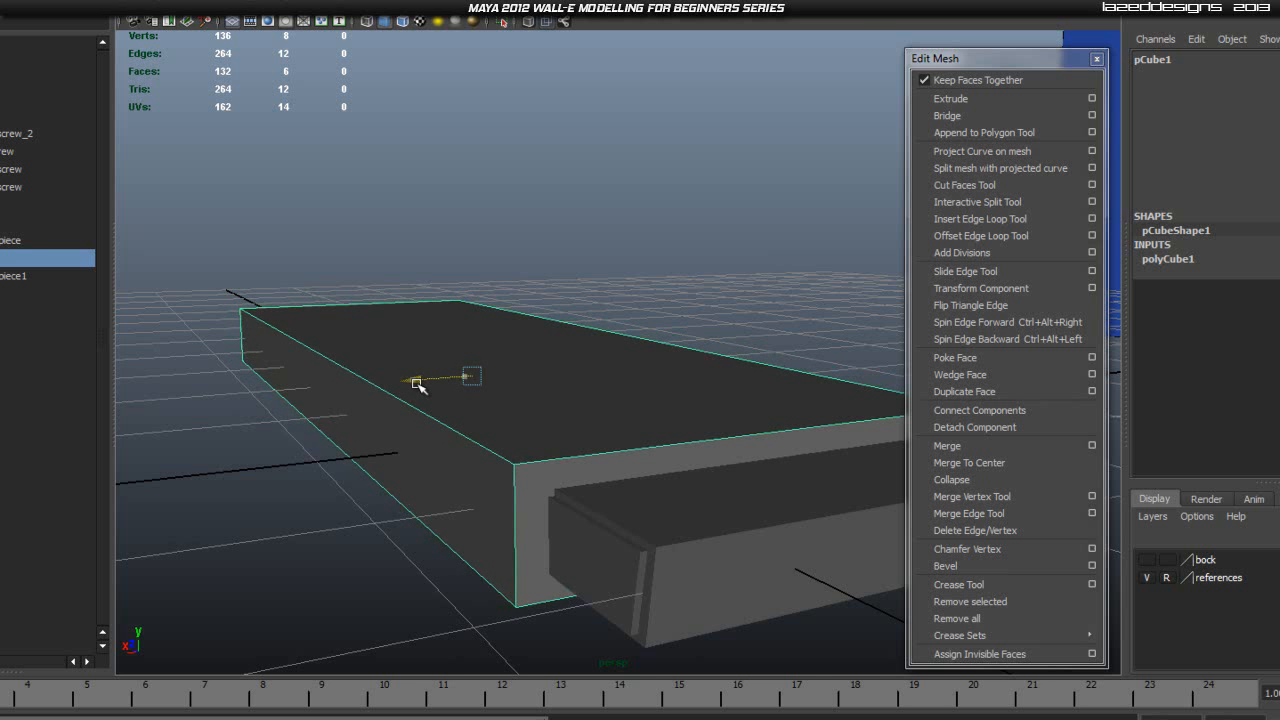
click(203, 518)
Step: Check the cube's proportions against the duplicated piece from several sides, with the cube selected
scroll(298, 509, down, 5)
alt+drag(338, 517, 546, 524)
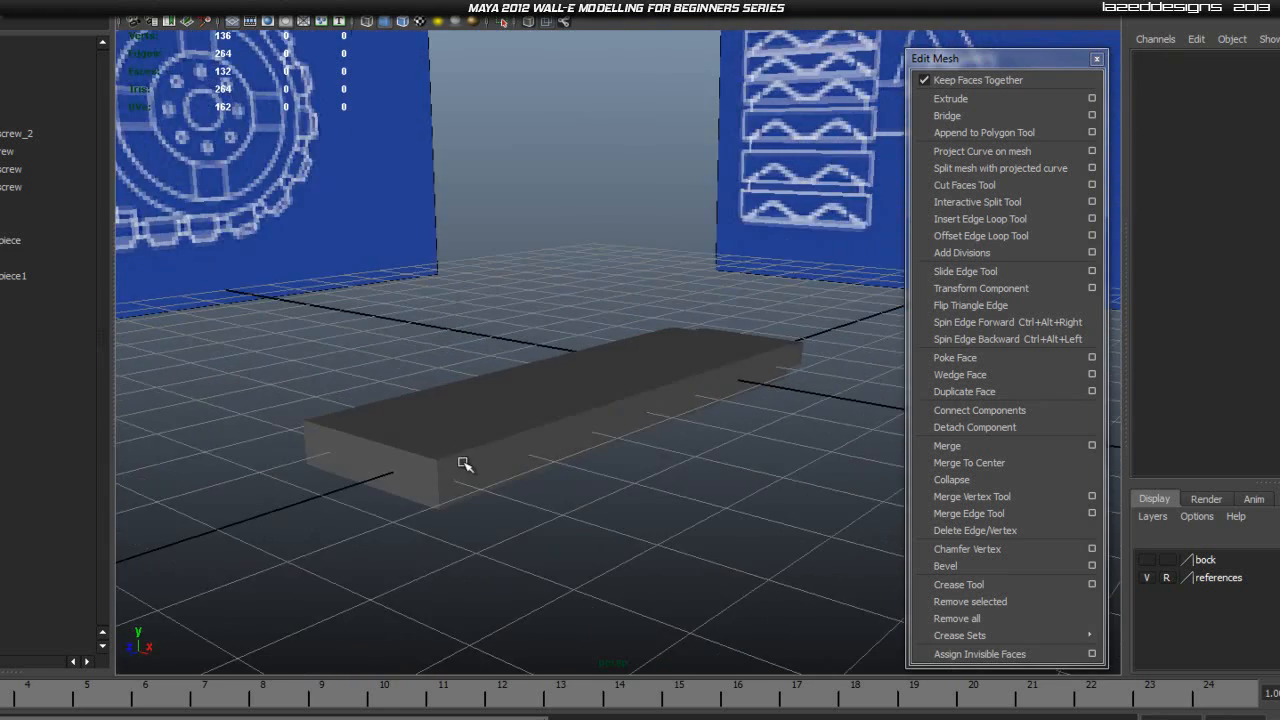
click(463, 463)
scroll(563, 466, up, 5)
alt+drag(563, 466, 508, 450)
scroll(540, 470, down, 4)
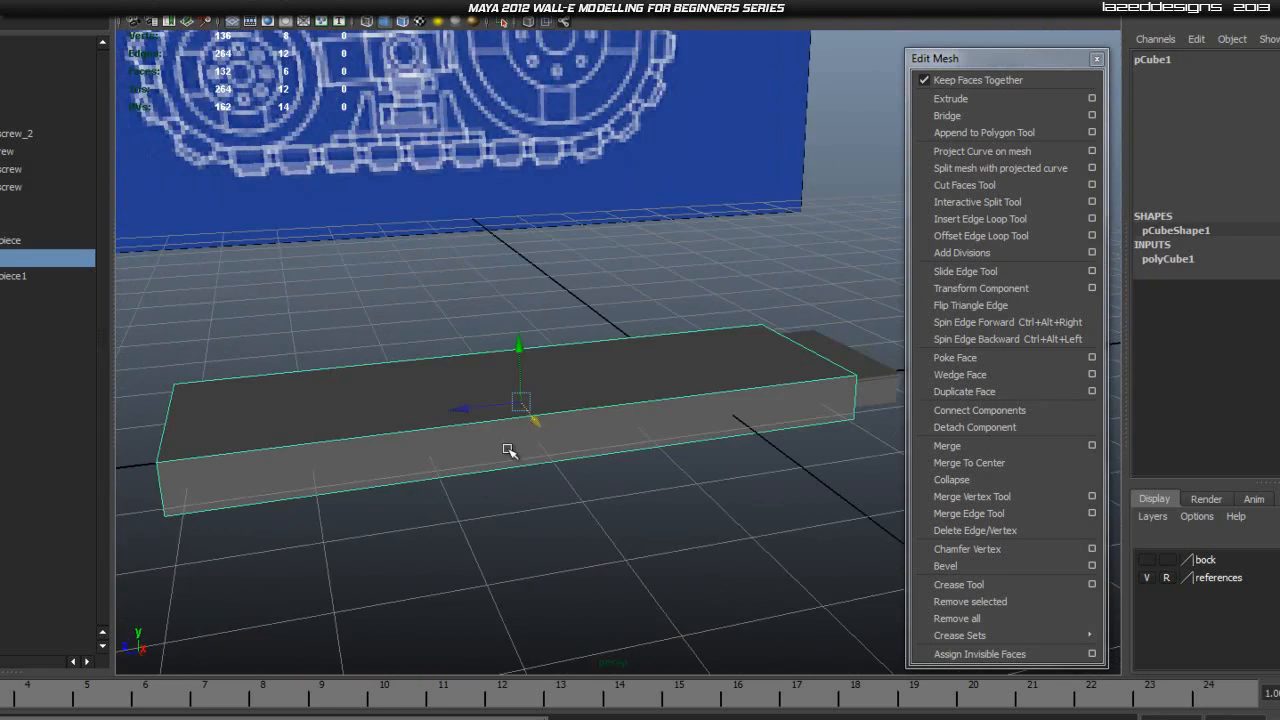
alt+drag(670, 451, 434, 380)
scroll(540, 449, up, 6)
alt+middle_drag(434, 380, 463, 386)
scroll(449, 422, up, 3)
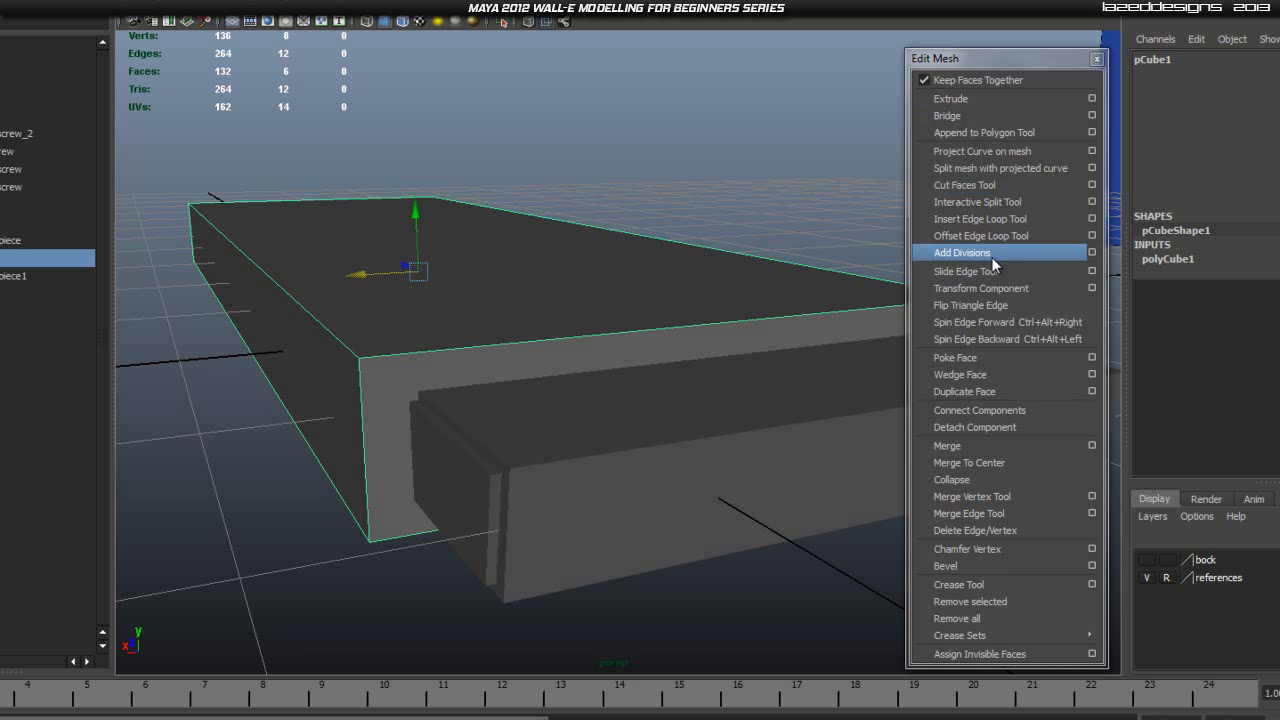
Step: Insert a lengthwise edge loop near the cube's long side edge and a horizontal edge loop a little below its top
click(986, 219)
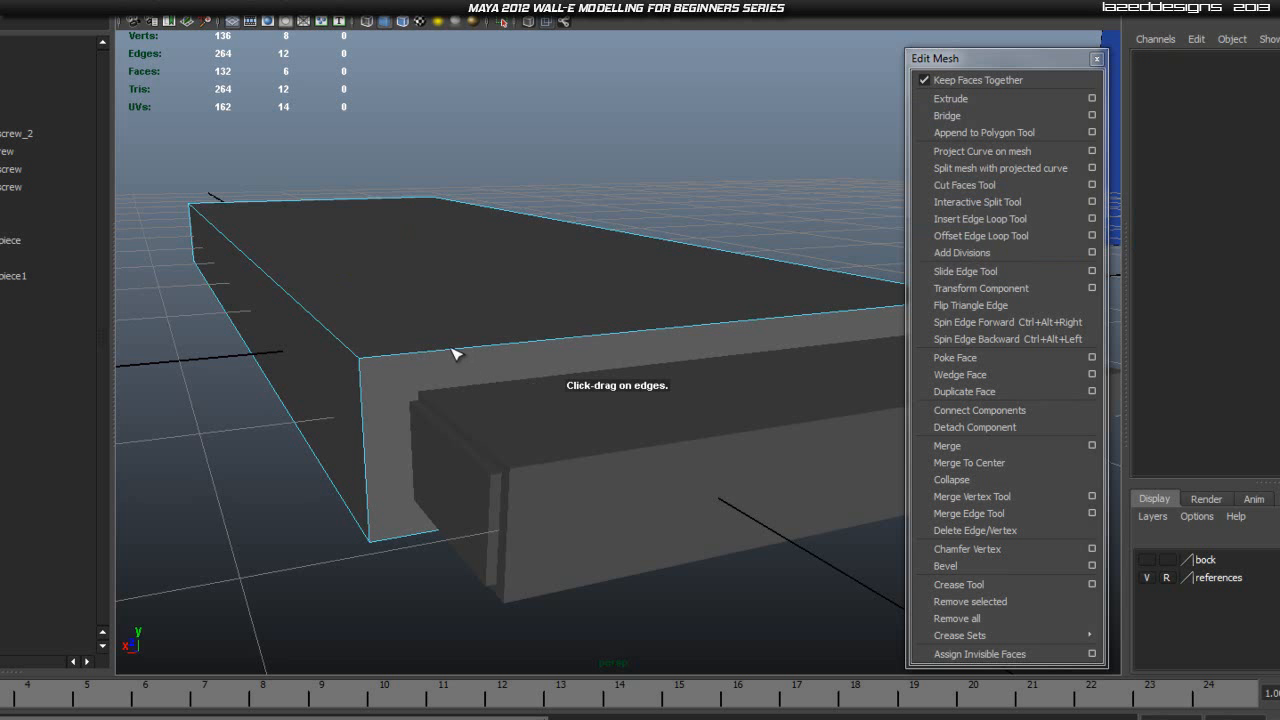
drag(453, 353, 428, 356)
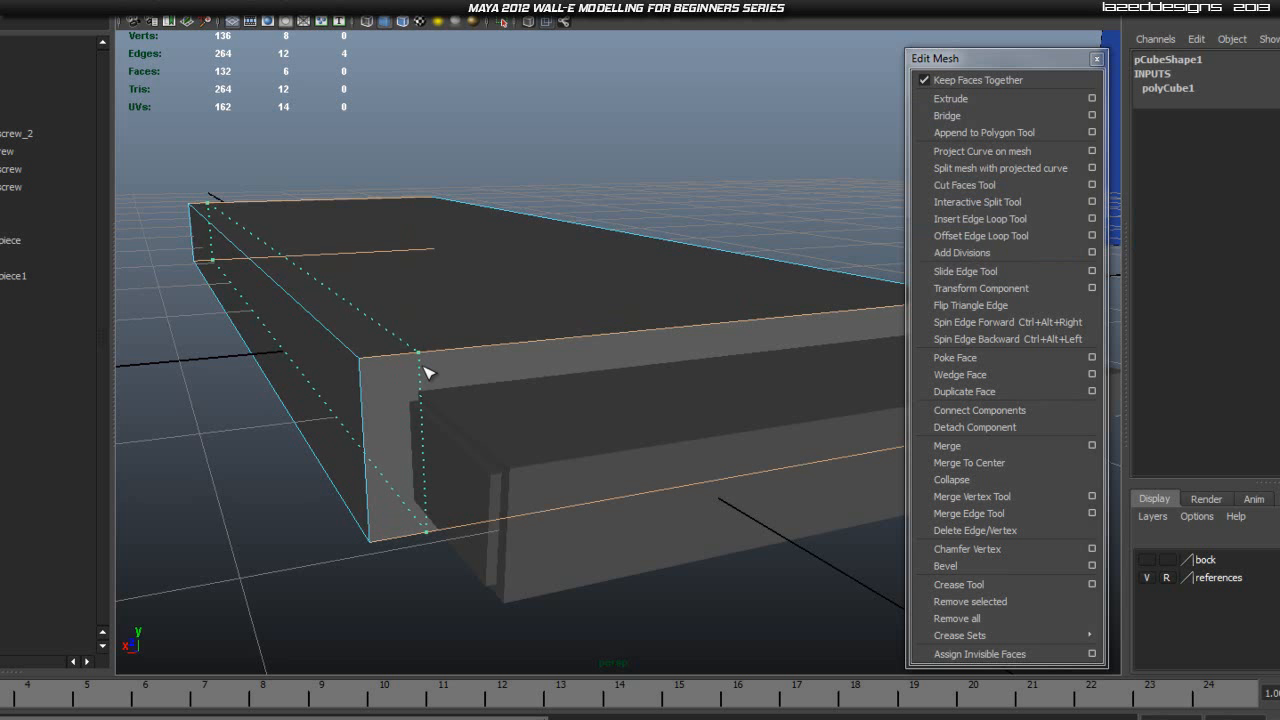
drag(424, 372, 422, 367)
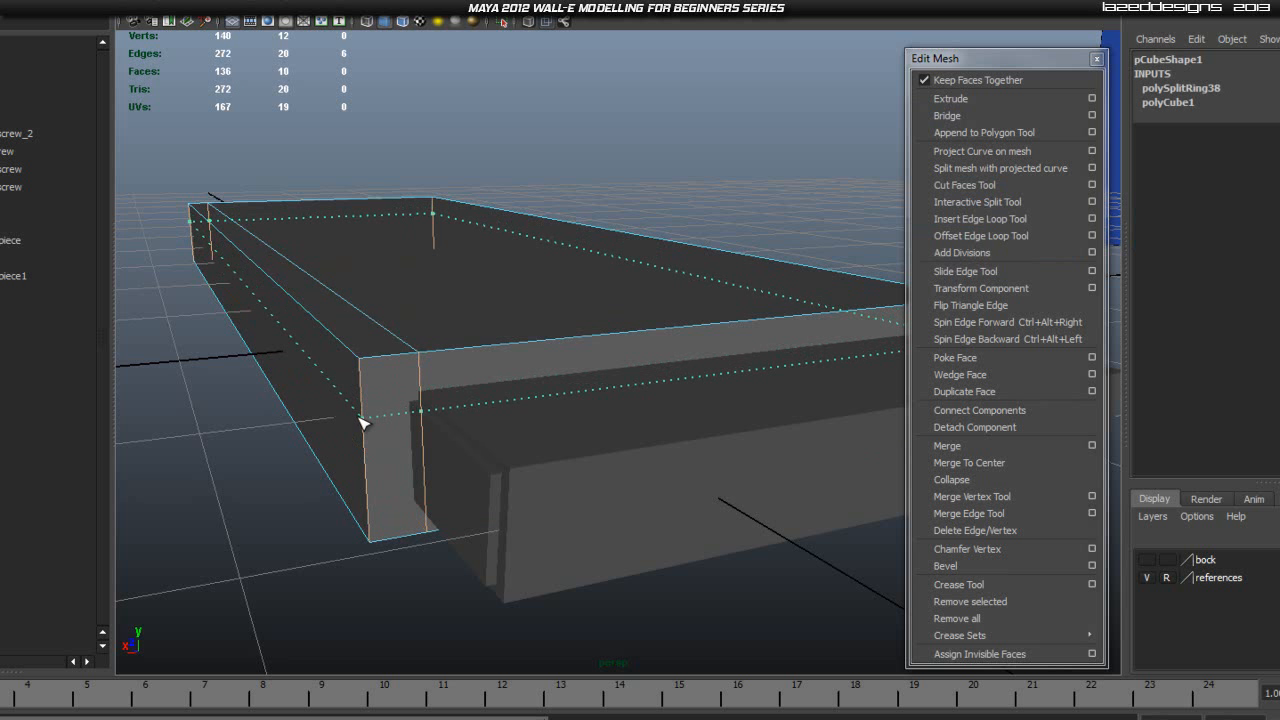
drag(363, 404, 365, 406)
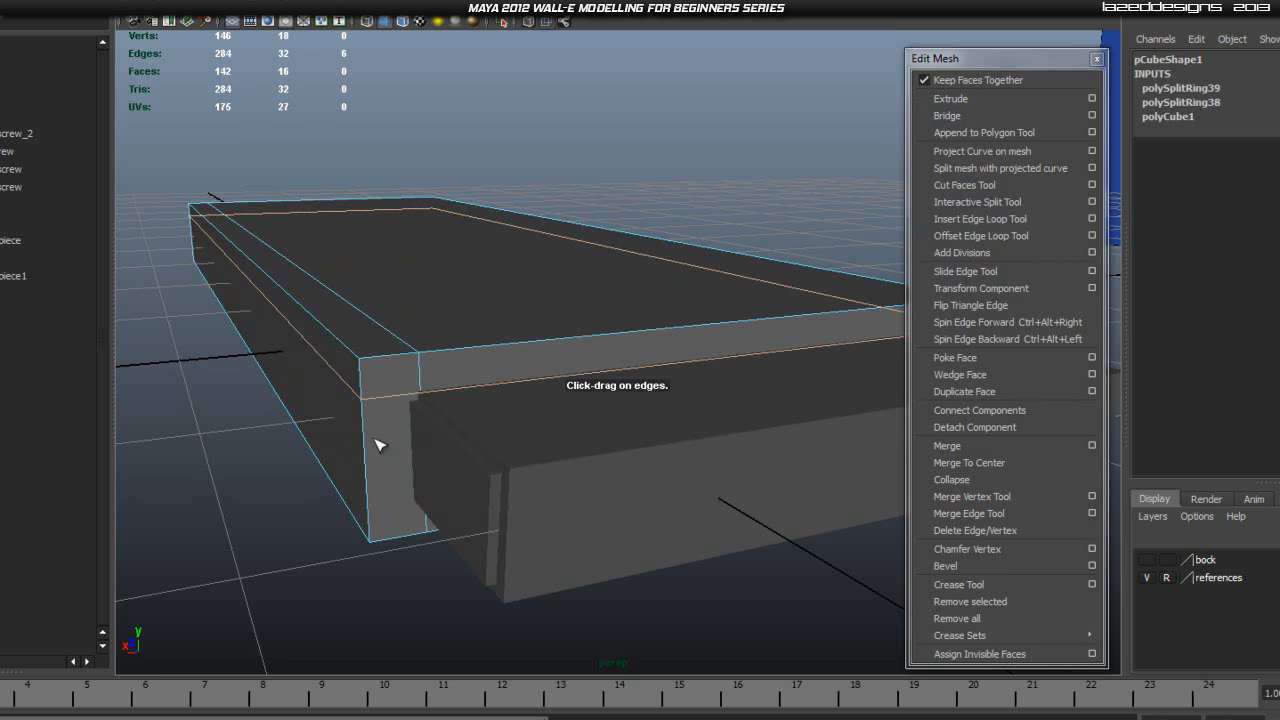
Step: Delete the cube's wide lower faces at the ends, side and bottom, keeping the upper slab and the narrow side strip
alt+drag(548, 490, 612, 470)
right_drag(577, 421, 589, 445)
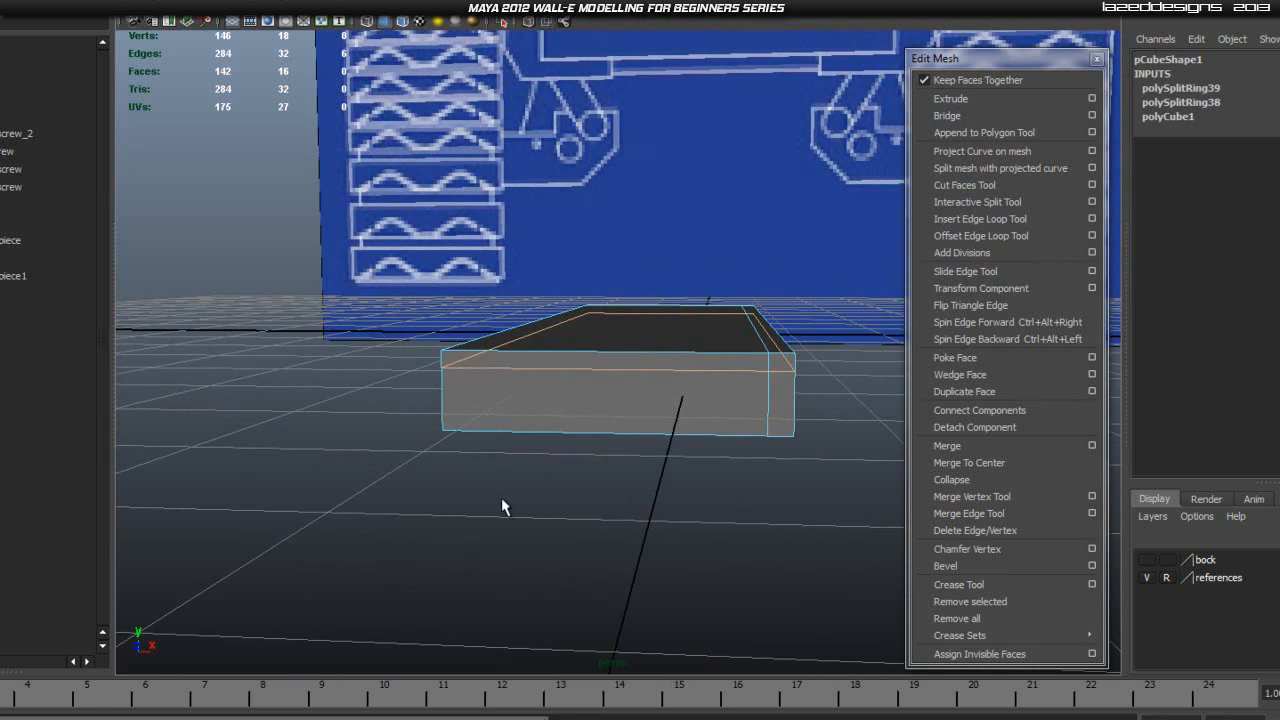
alt+drag(541, 499, 557, 499)
drag(593, 362, 596, 366)
alt+drag(674, 449, 723, 397)
key(Delete)
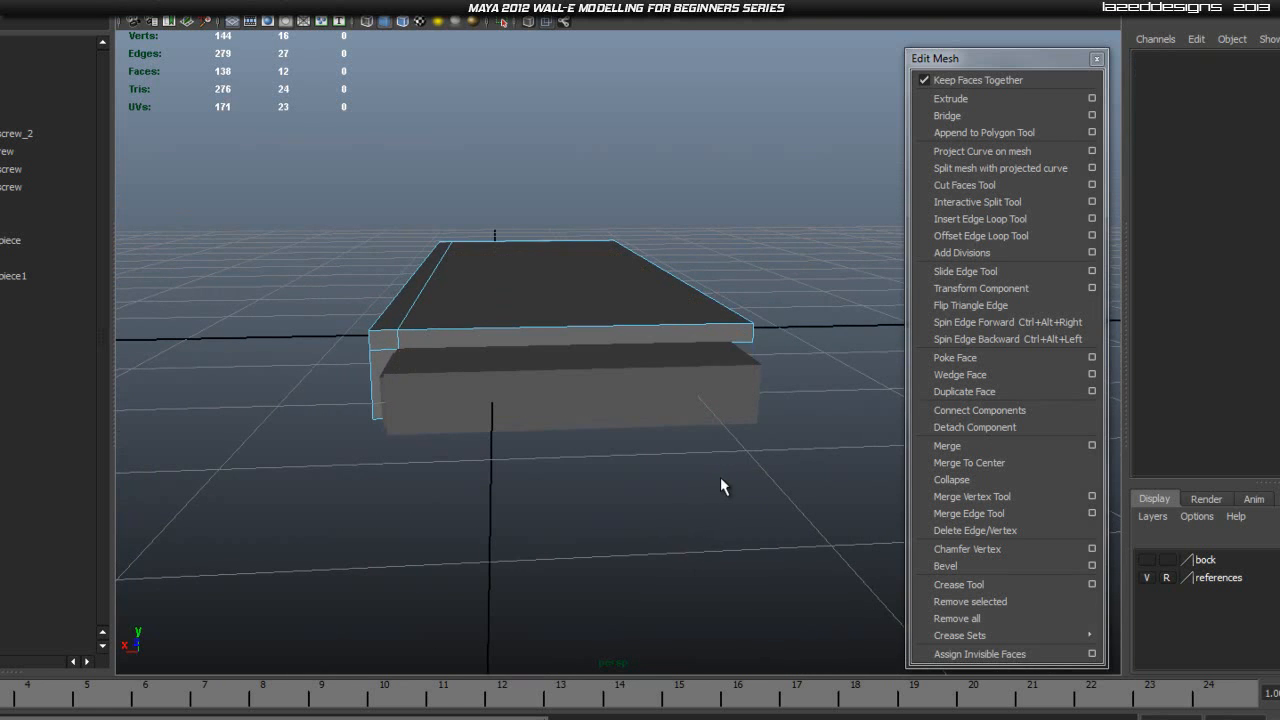
Step: Isolate the cube in the viewport and return it to object mode after checking its open underside
alt+drag(684, 482, 807, 447)
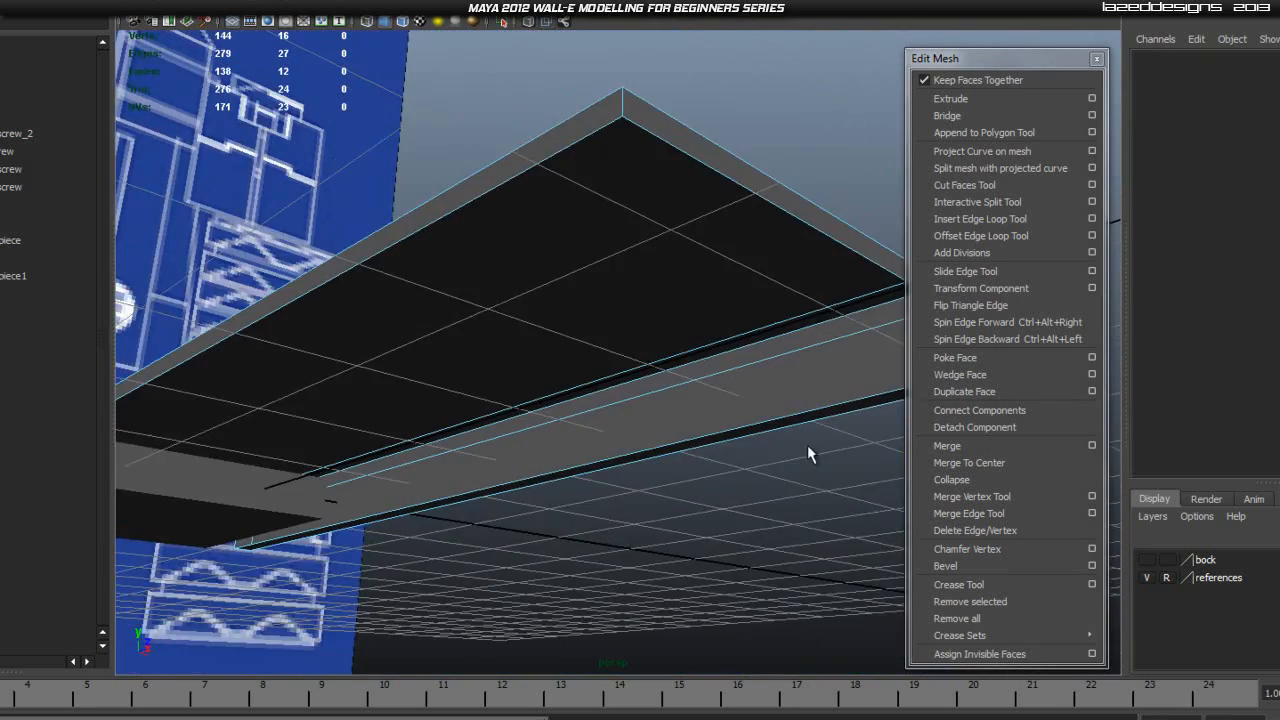
alt+middle_drag(807, 447, 600, 432)
alt+drag(600, 432, 611, 491)
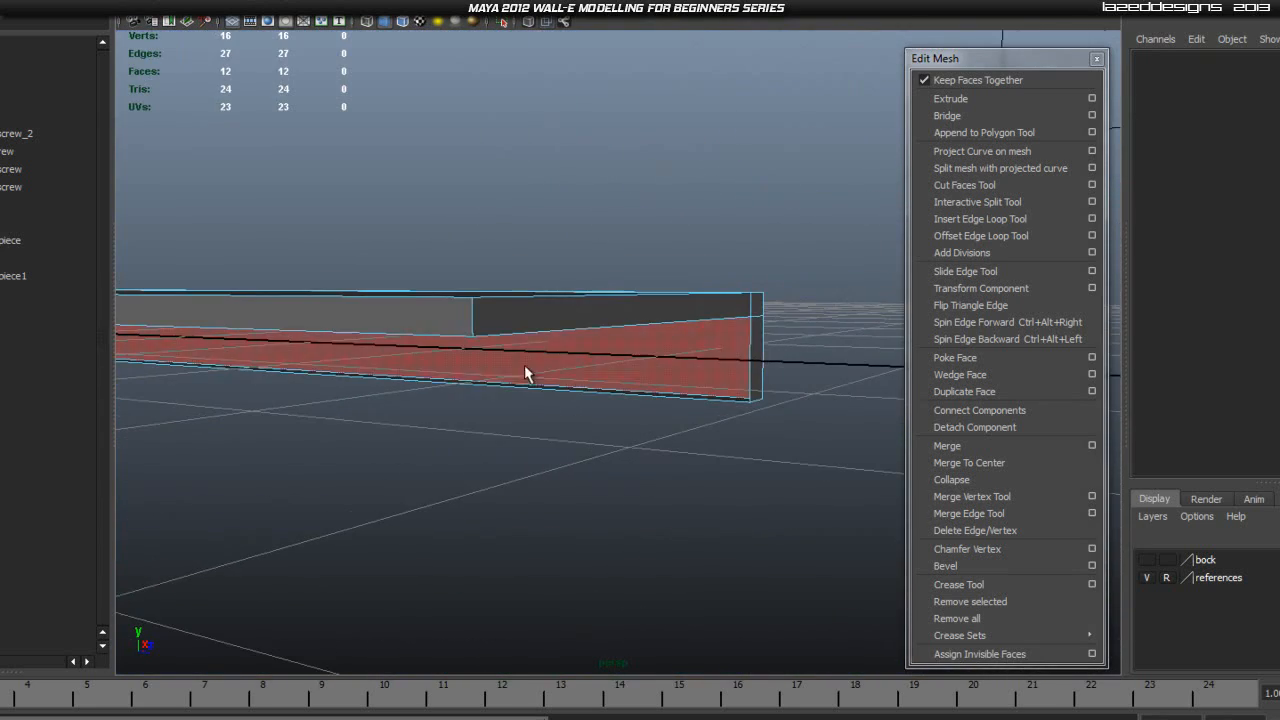
right_drag(481, 310, 505, 311)
right_drag(588, 287, 586, 288)
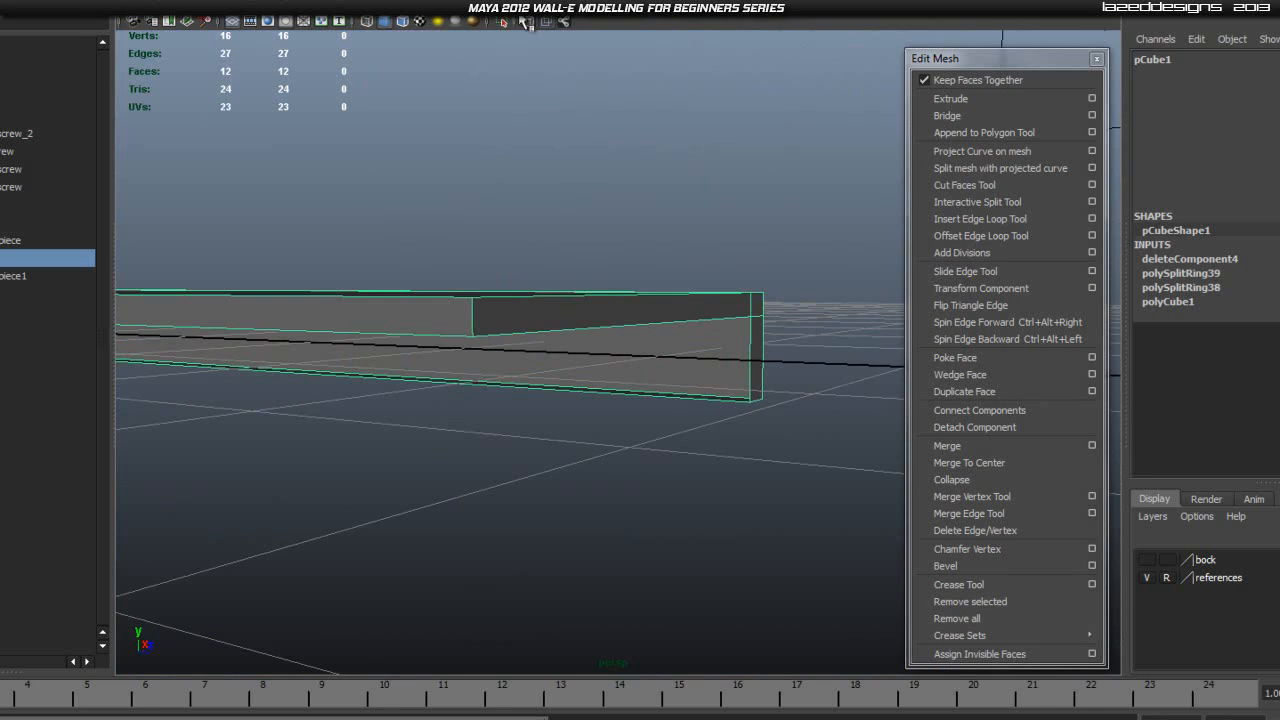
Step: Close the open border left by the deleted lower faces with Fill Hole
alt+drag(541, 137, 686, 402)
mouse_move(613, 386)
alt+mouse_down()
mouse_move(640, 390)
mouse_move(601, 395)
mouse_move(745, 396)
mouse_move(703, 410)
mouse_move(614, 400)
alt+mouse_up()
right_drag(477, 149, 536, 120)
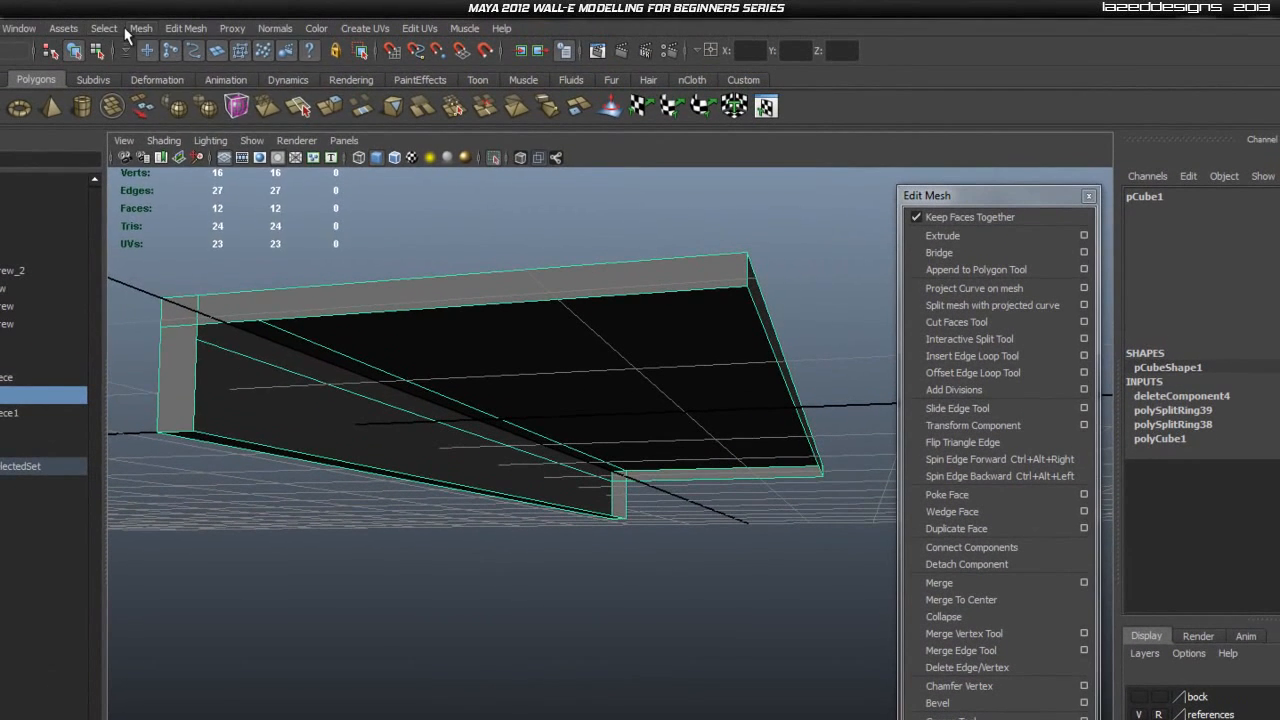
click(141, 28)
click(206, 316)
alt+drag(534, 583, 435, 493)
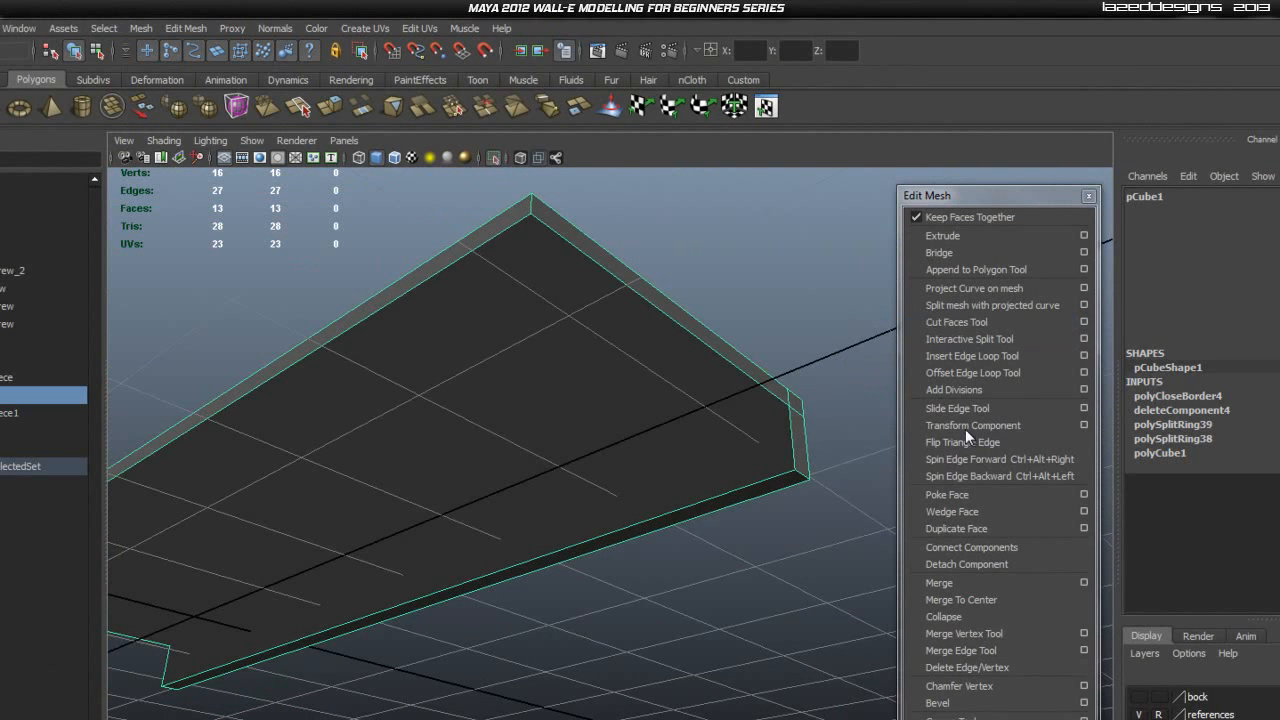
Step: Split the filled face along the inner corner between slab and side strip with the Interactive Split Tool
click(977, 341)
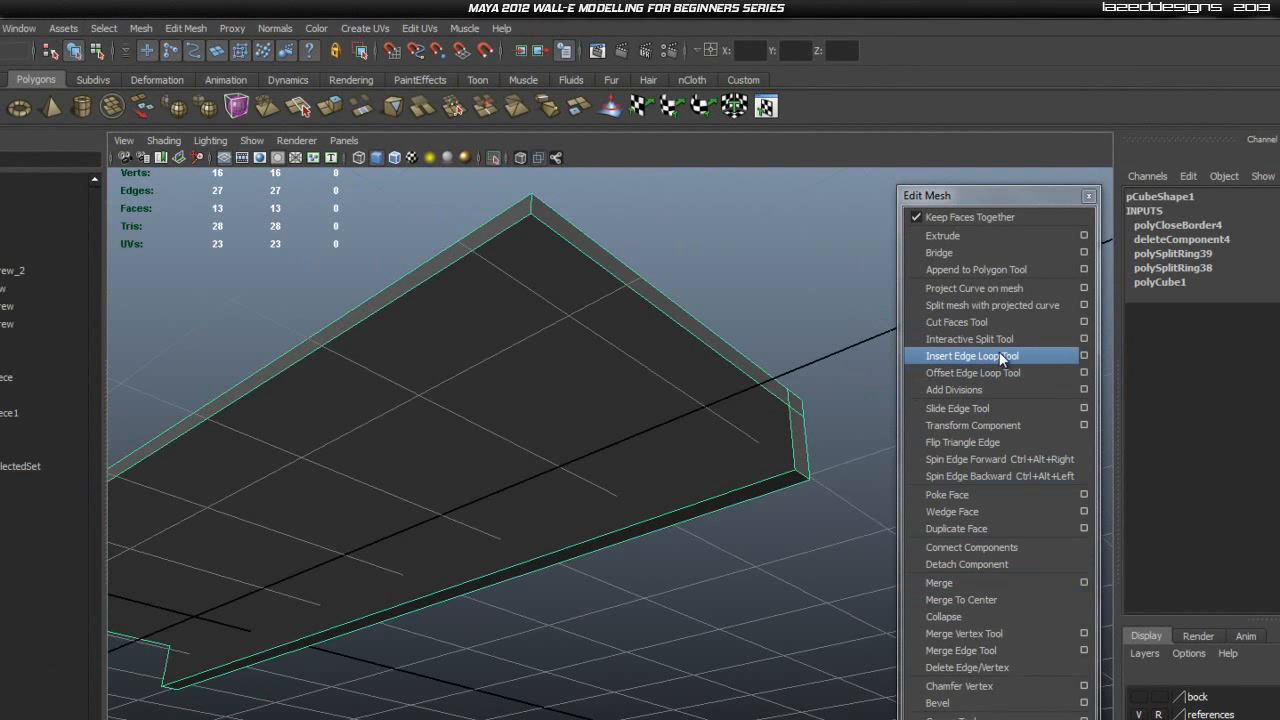
click(1083, 339)
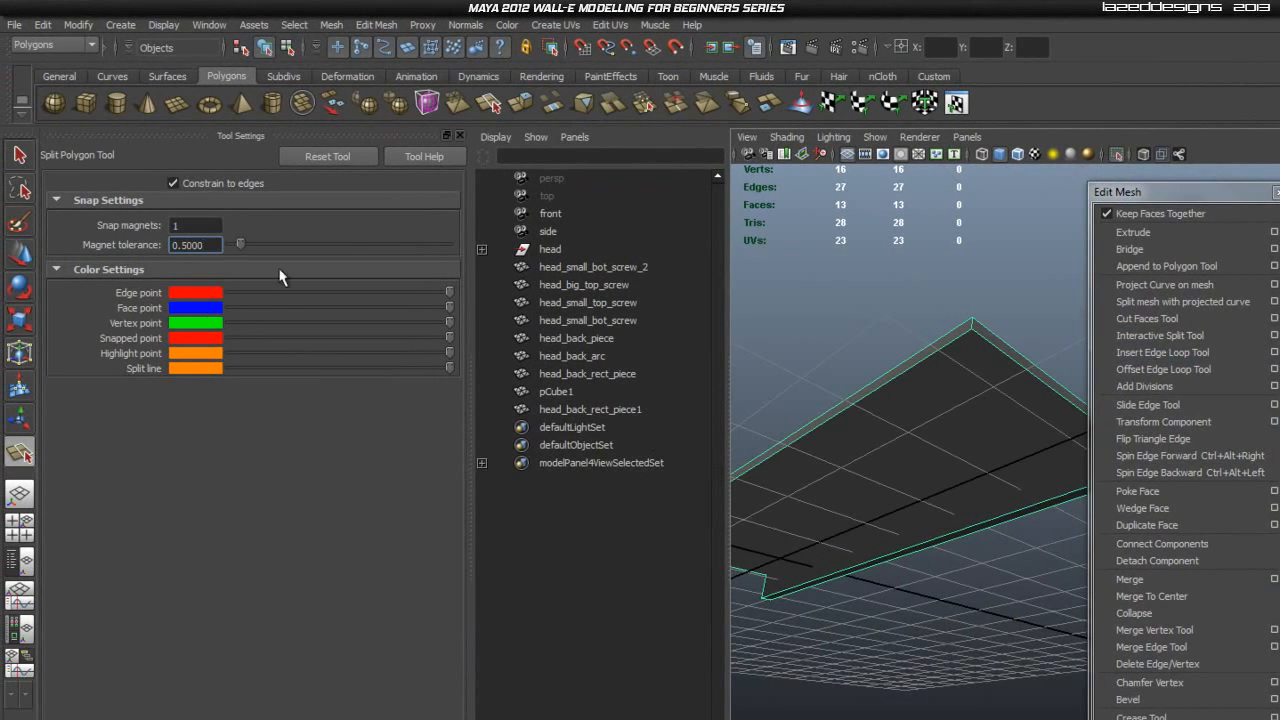
alt+drag(1043, 458, 620, 260)
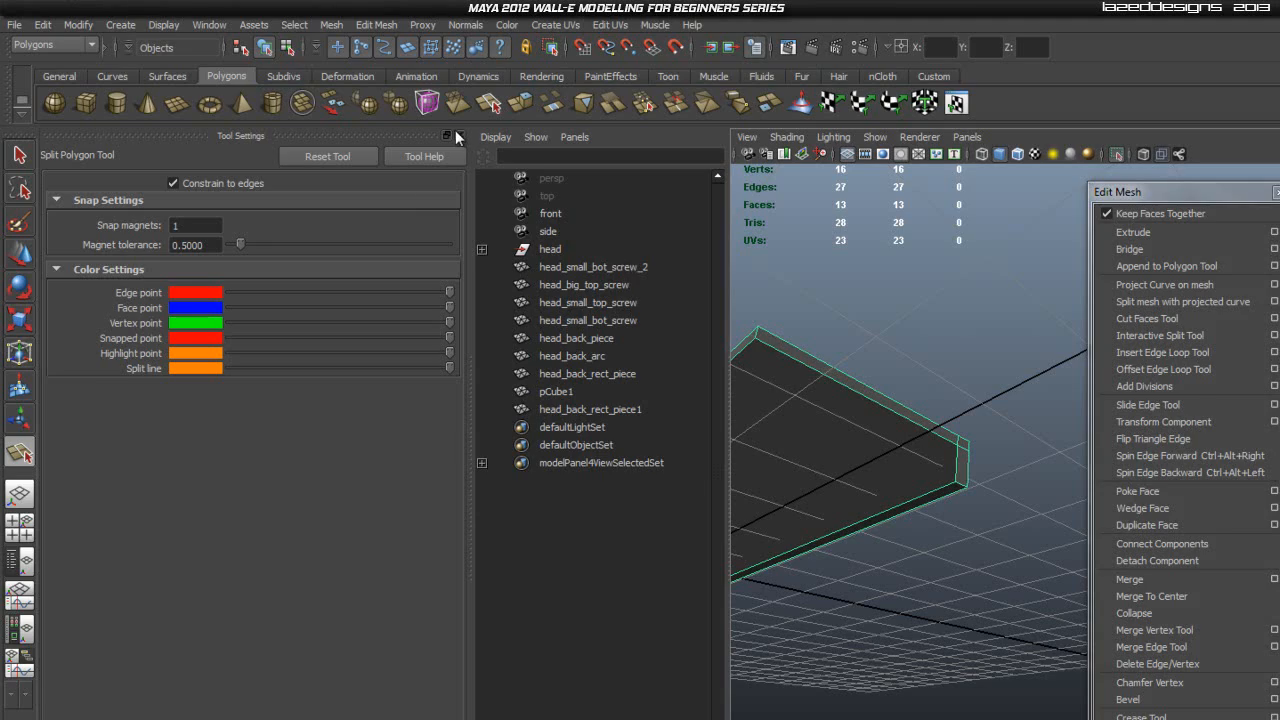
click(459, 135)
mouse_move(770, 393)
alt+mouse_down()
mouse_move(790, 444)
mouse_move(792, 404)
alt+mouse_up()
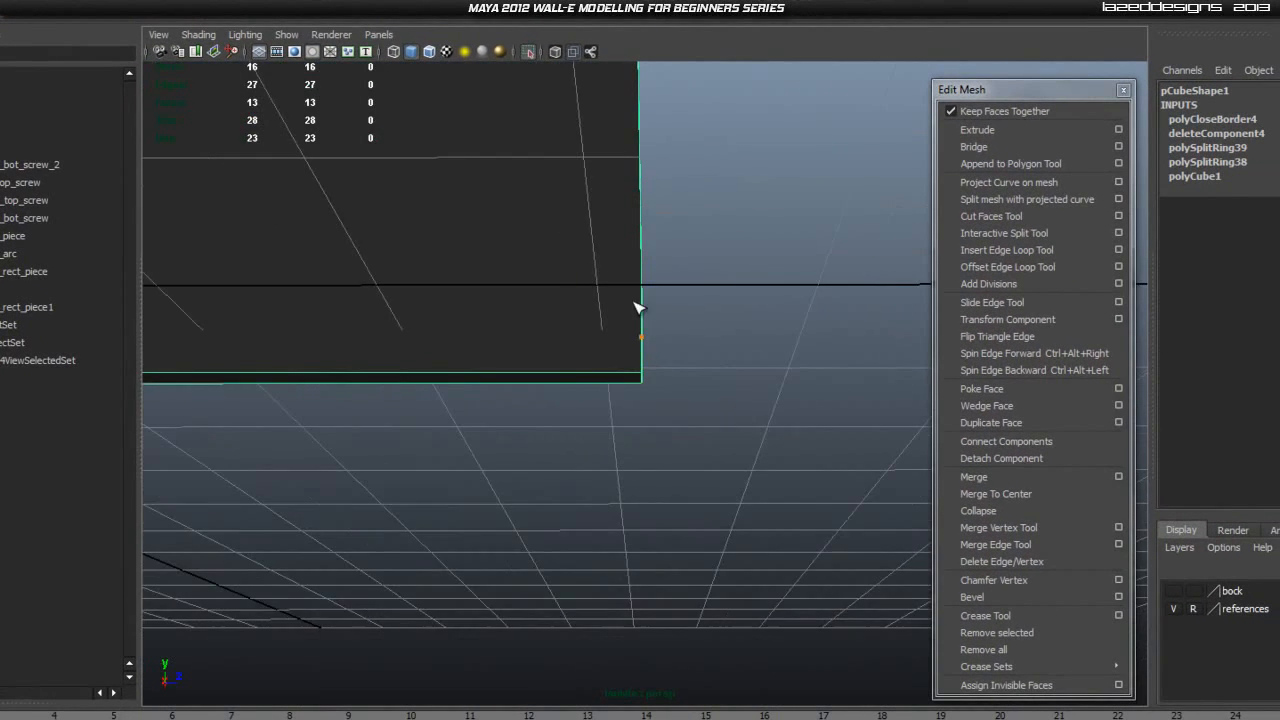
alt+drag(638, 308, 598, 304)
click(597, 344)
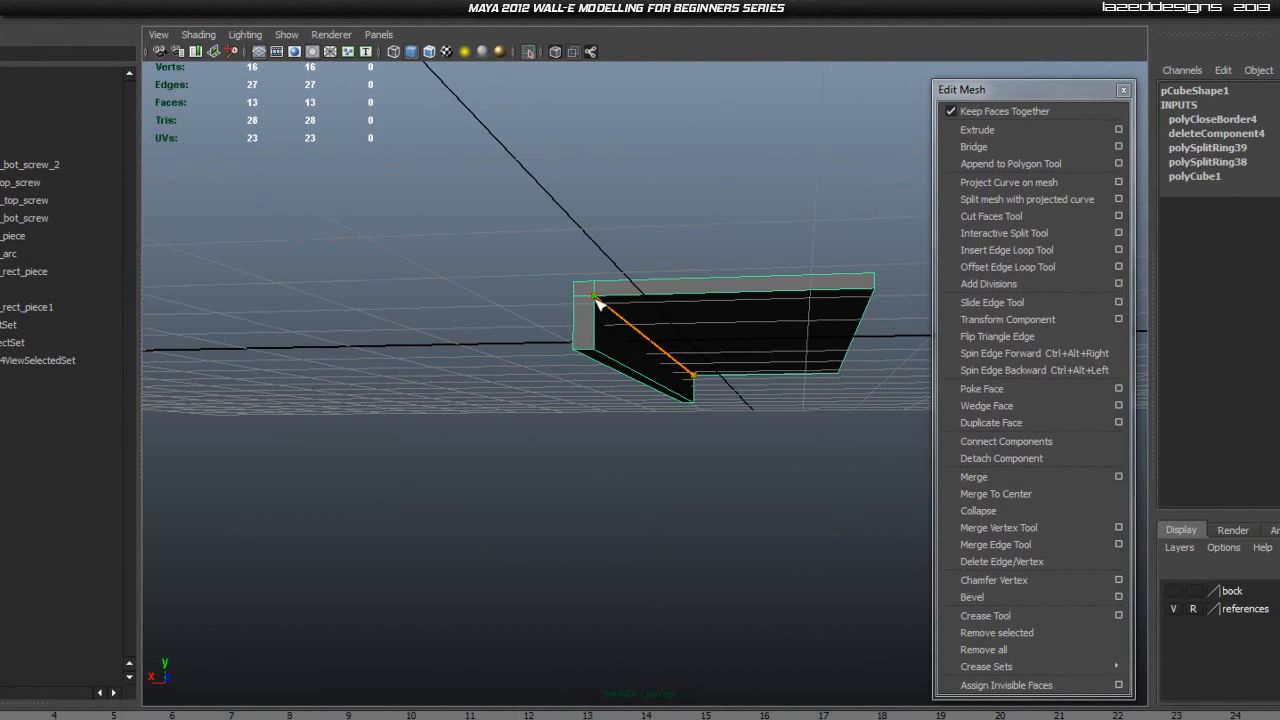
key(Return)
alt+drag(763, 457, 462, 391)
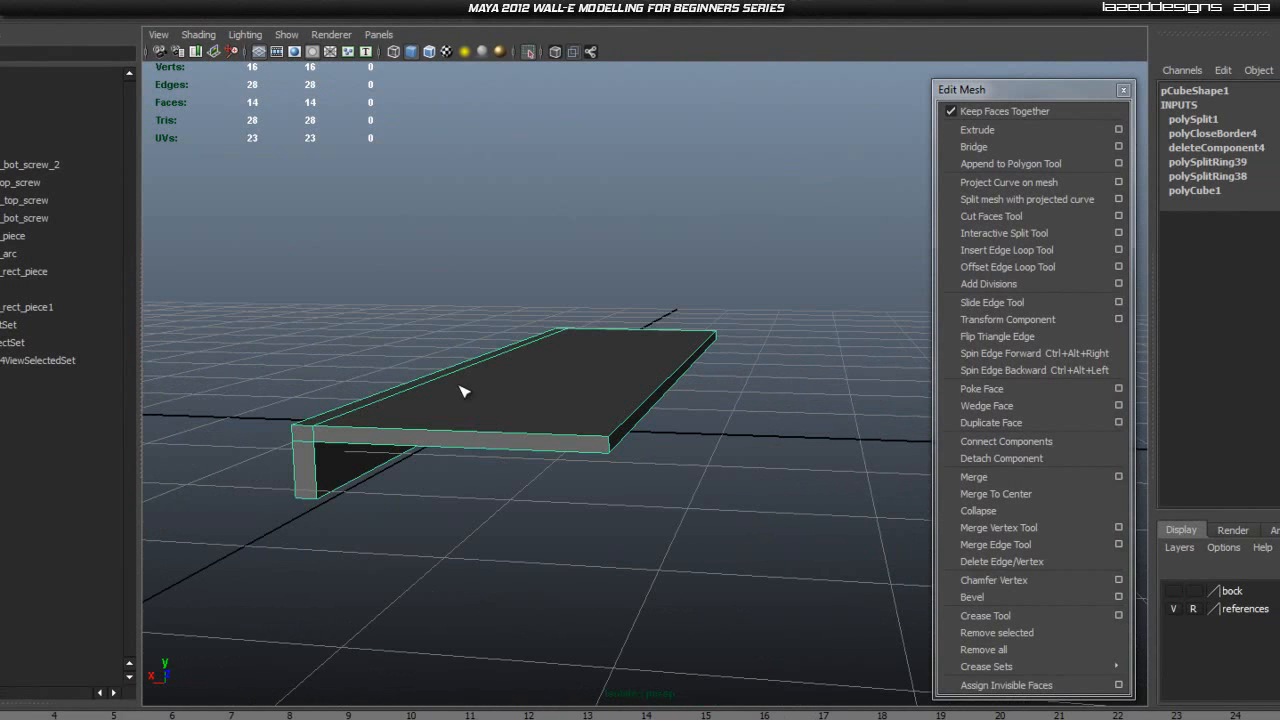
Step: Show all objects again and nudge the cube slightly up and along X beside the duplicated piece
click(529, 51)
click(758, 432)
alt+drag(758, 432, 529, 483)
click(545, 453)
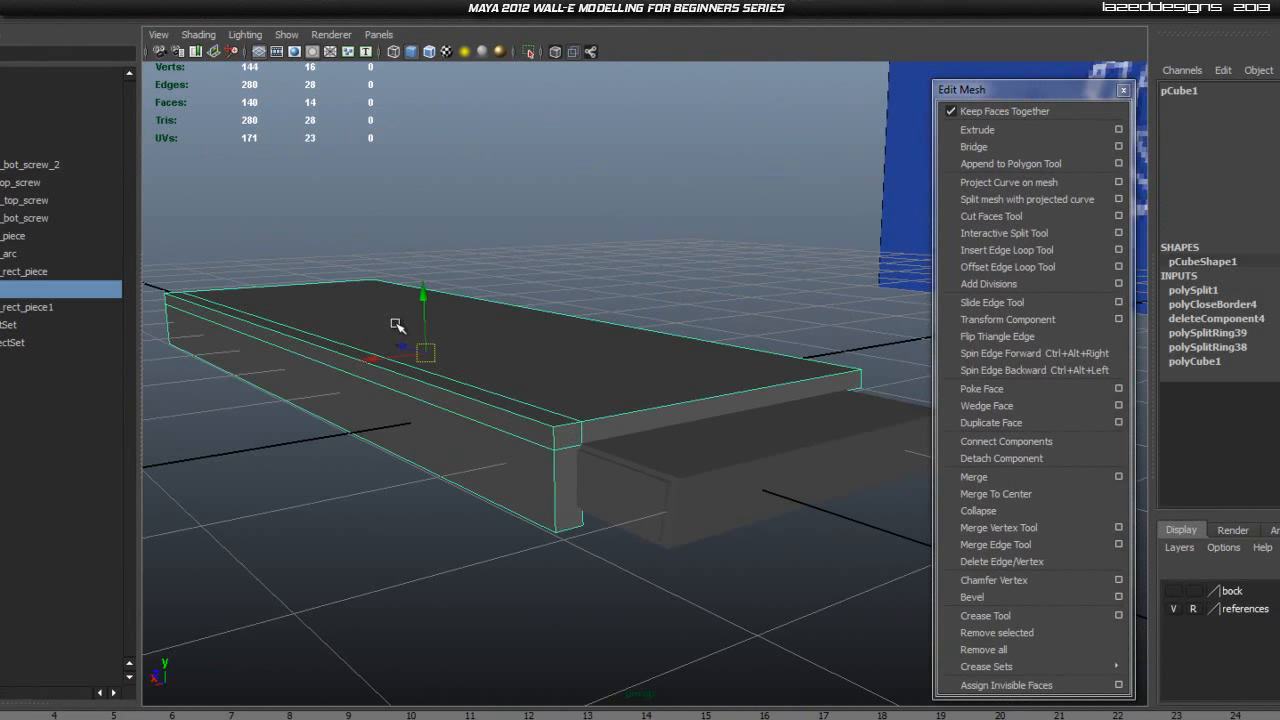
drag(420, 296, 421, 294)
drag(373, 363, 368, 365)
click(689, 277)
alt+drag(689, 277, 486, 417)
click(367, 387)
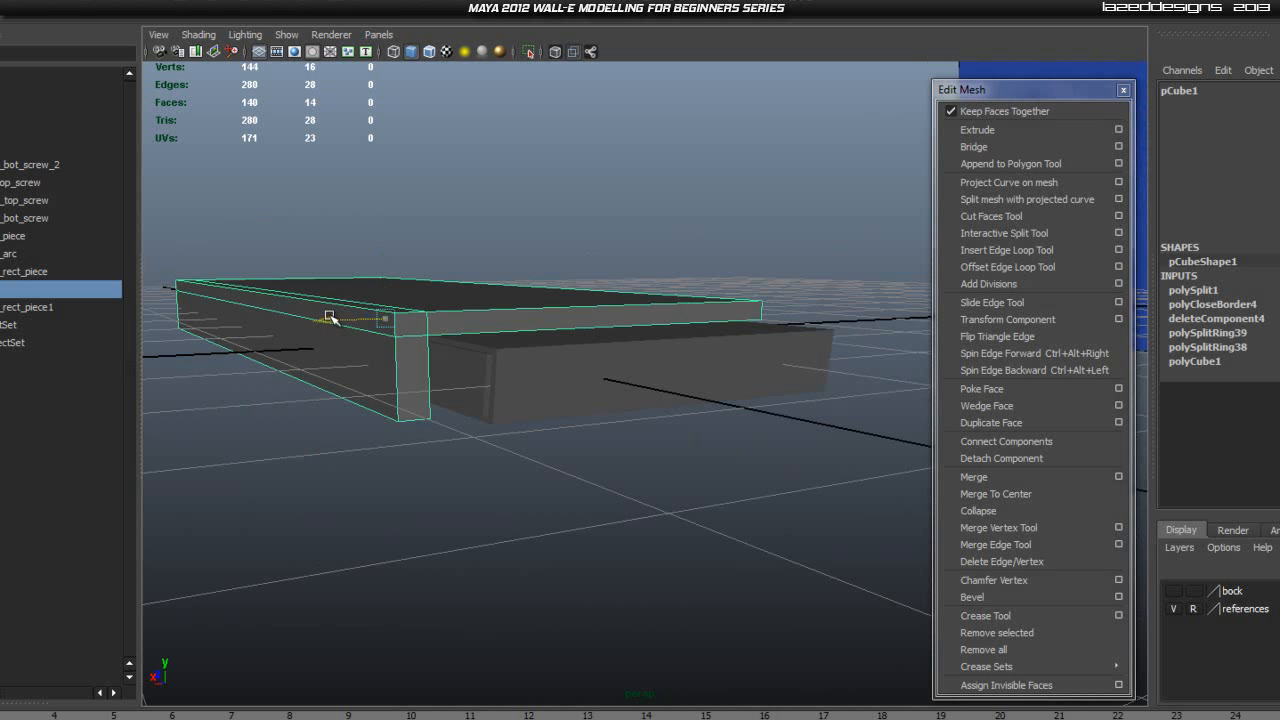
click(420, 289)
Step: Insert a horizontal edge loop along the middle of the side strip below the slab
alt+drag(420, 289, 451, 343)
alt+middle_drag(451, 343, 503, 394)
alt+drag(503, 394, 565, 404)
click(565, 404)
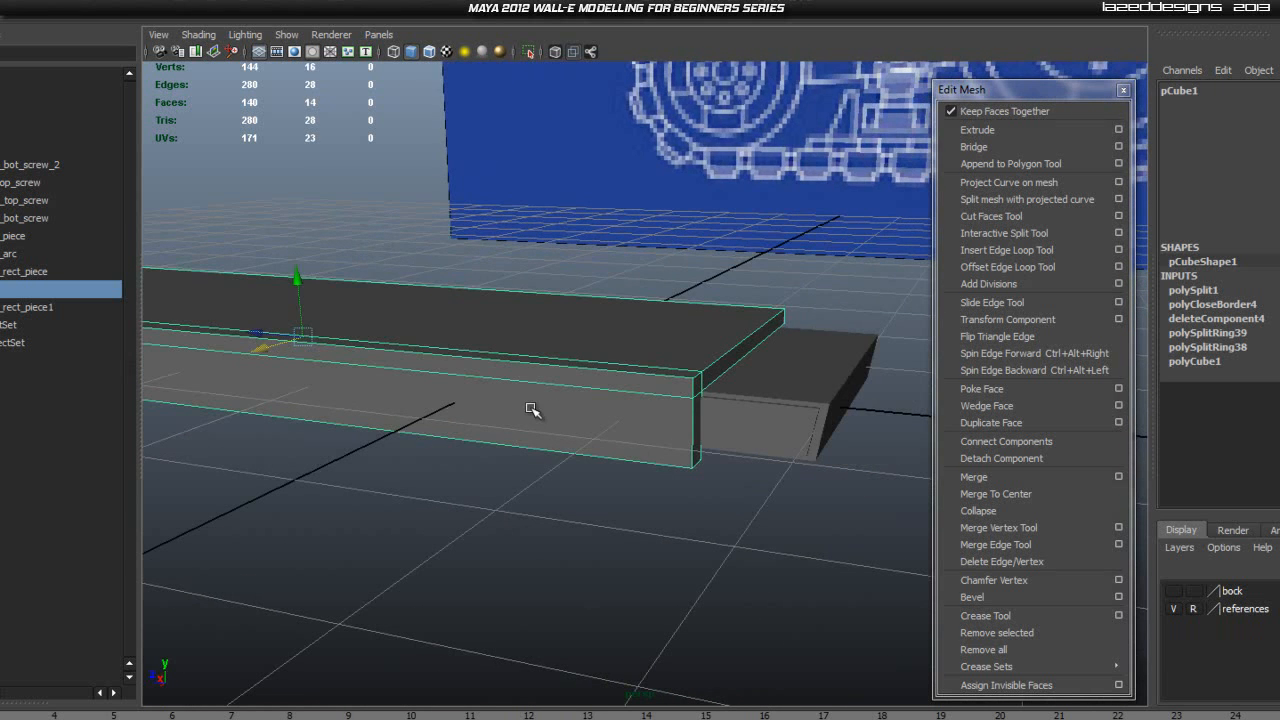
right_click(532, 410)
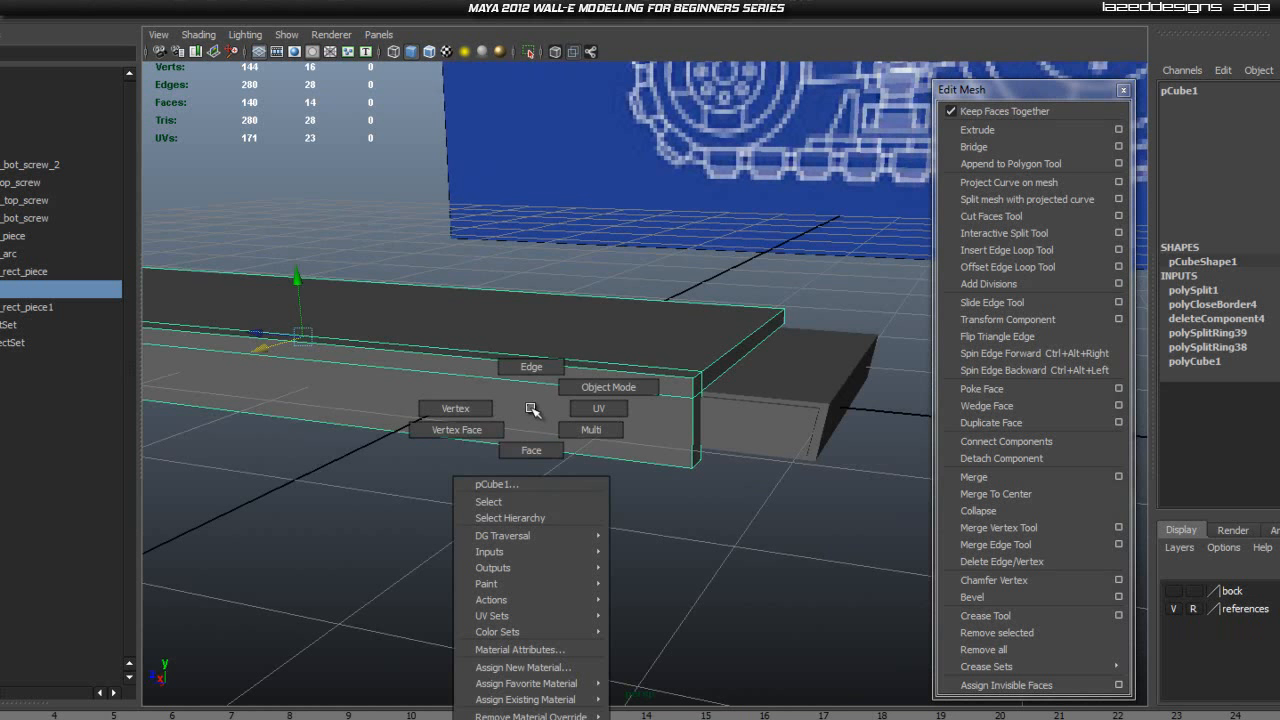
click(531, 450)
click(580, 414)
alt+drag(580, 414, 632, 420)
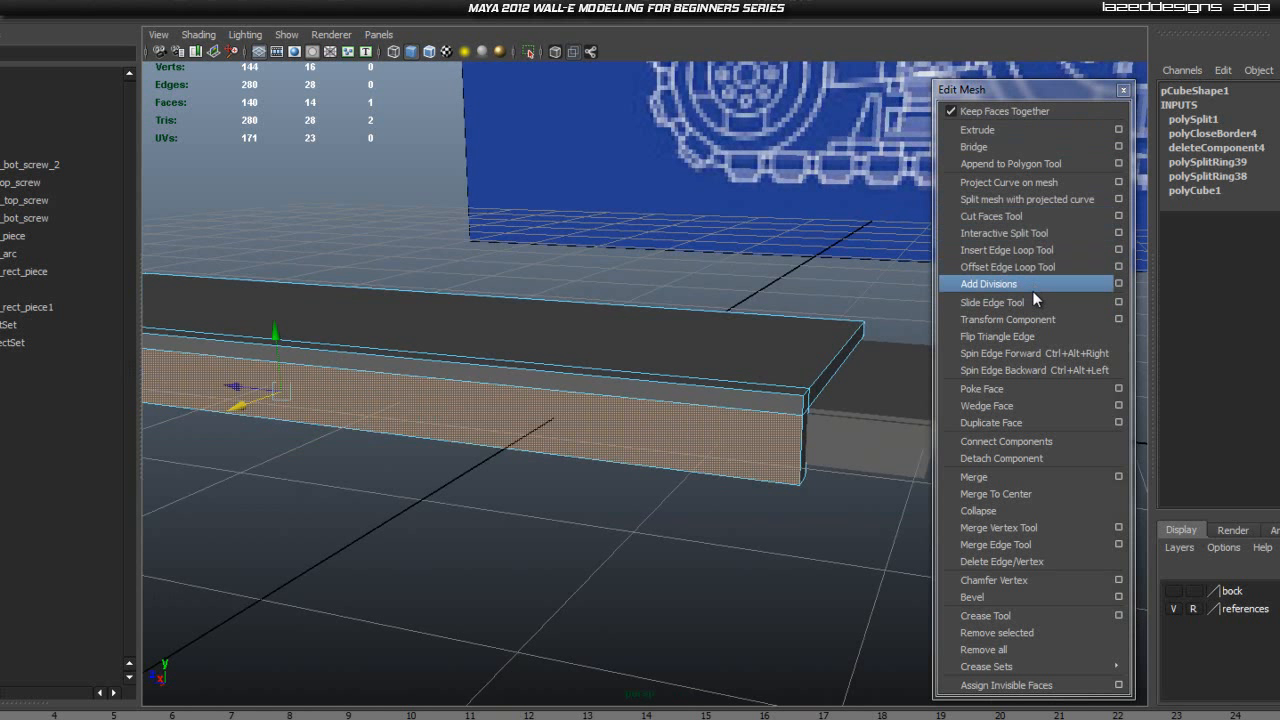
click(1000, 250)
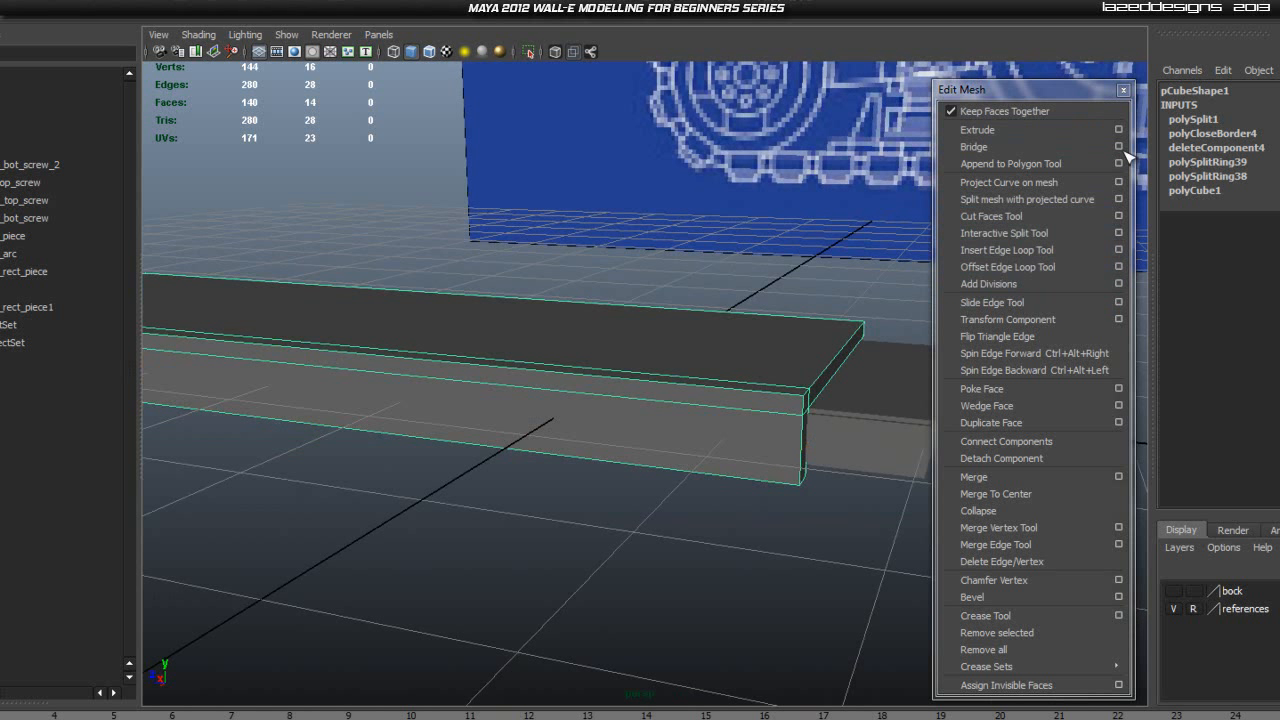
click(1003, 250)
drag(803, 450, 805, 455)
click(805, 455)
Step: Extrude the upper half of the side strip's outer face outward into a ledge and clear the selection
right_drag(769, 440, 772, 466)
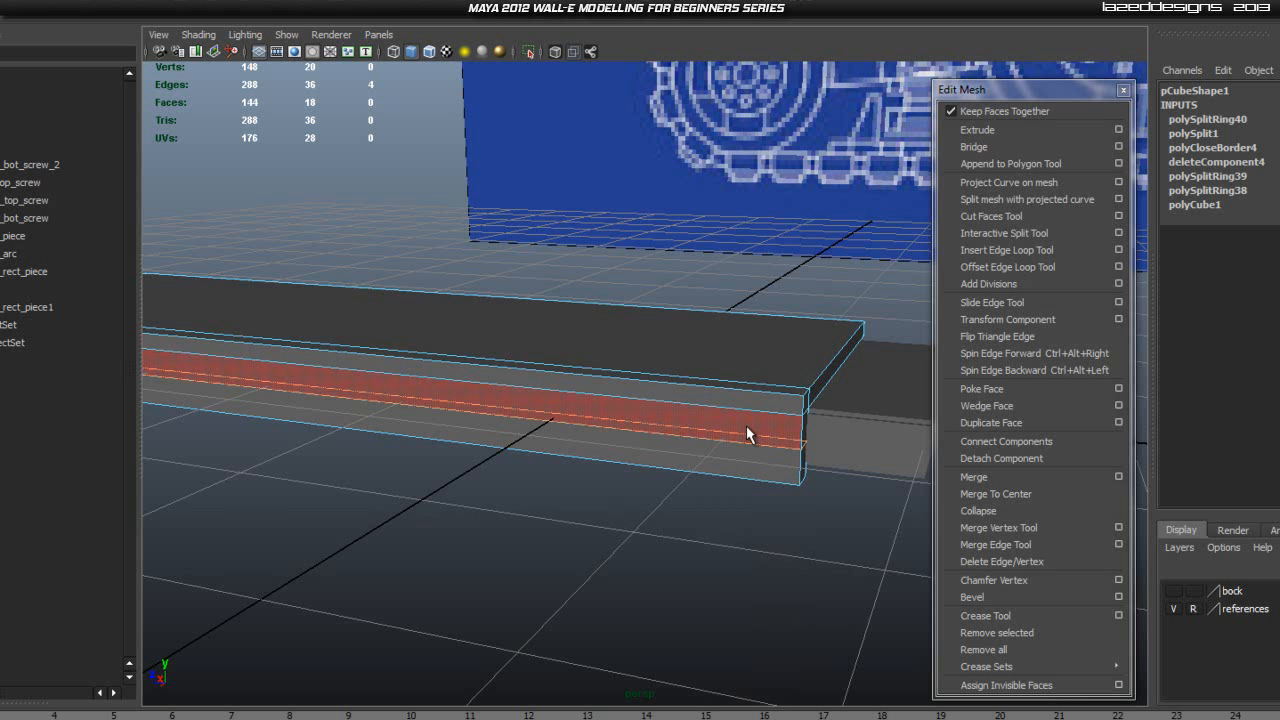
click(746, 425)
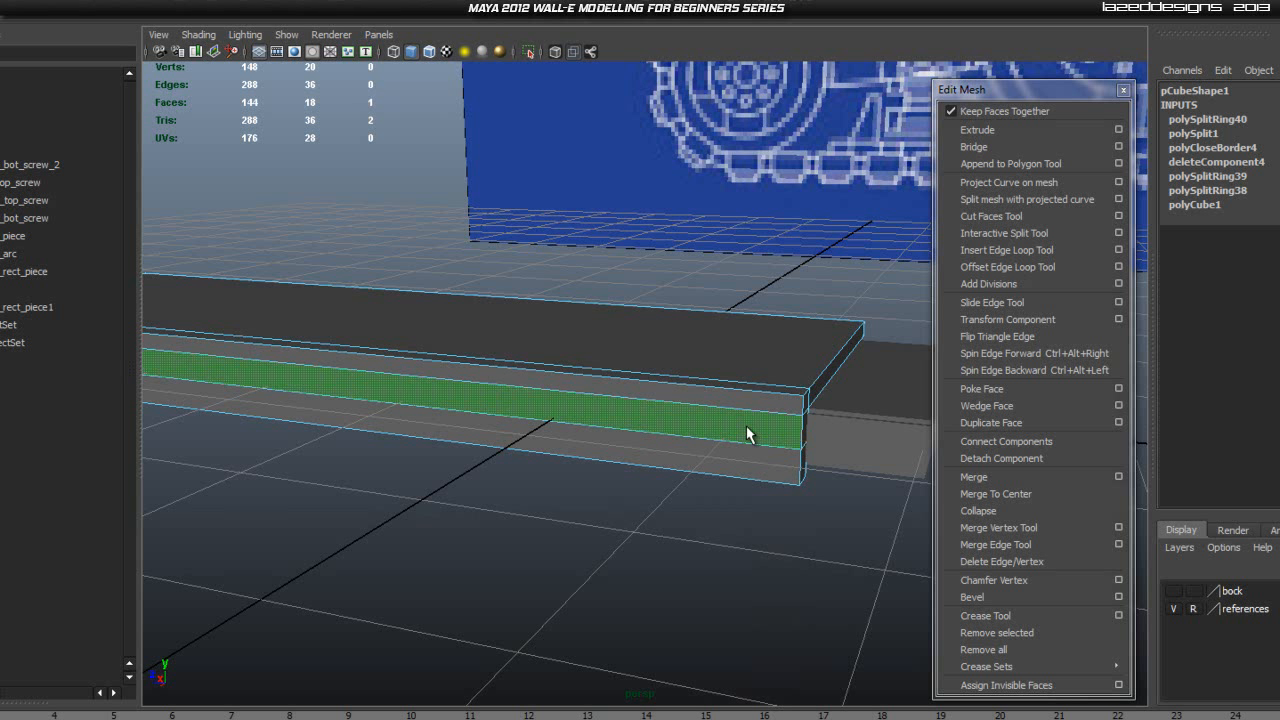
click(980, 130)
alt+drag(655, 428, 654, 493)
scroll(737, 478, up, 3)
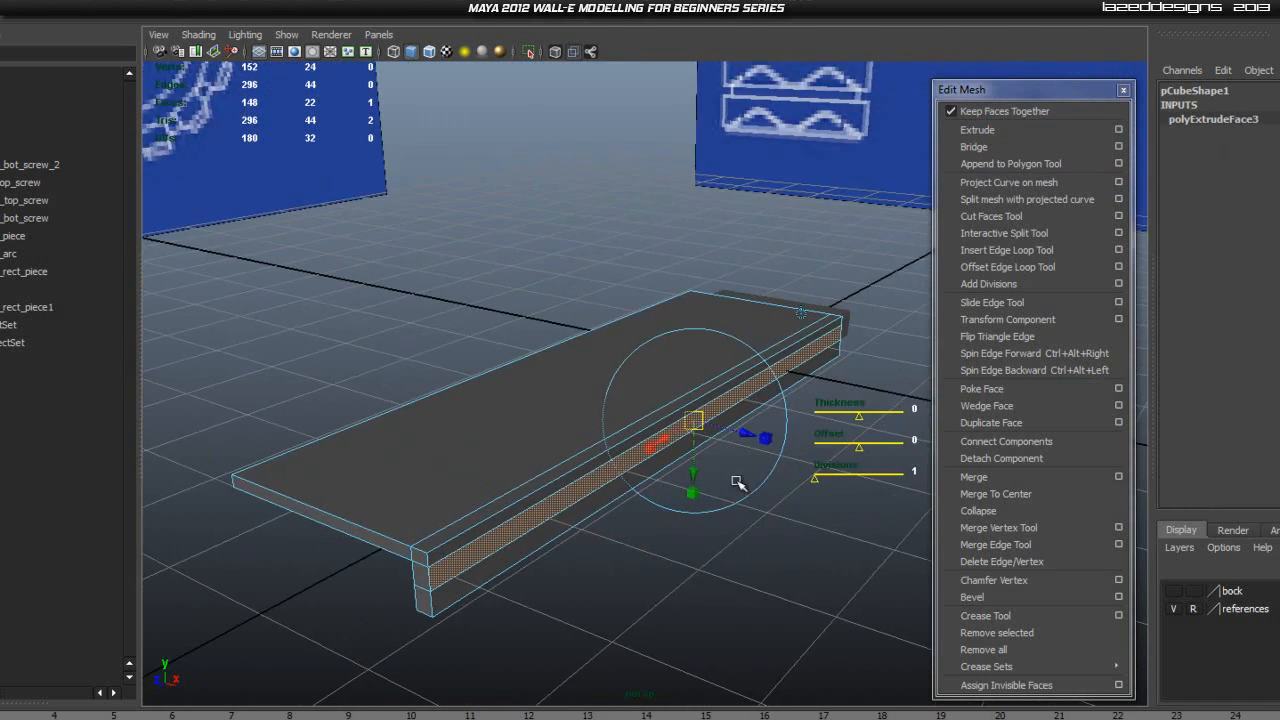
click(722, 434)
mouse_move(722, 434)
mouse_down()
mouse_move(757, 491)
mouse_move(540, 405)
mouse_move(621, 503)
mouse_move(711, 517)
mouse_move(657, 443)
mouse_move(734, 451)
mouse_up()
click(624, 468)
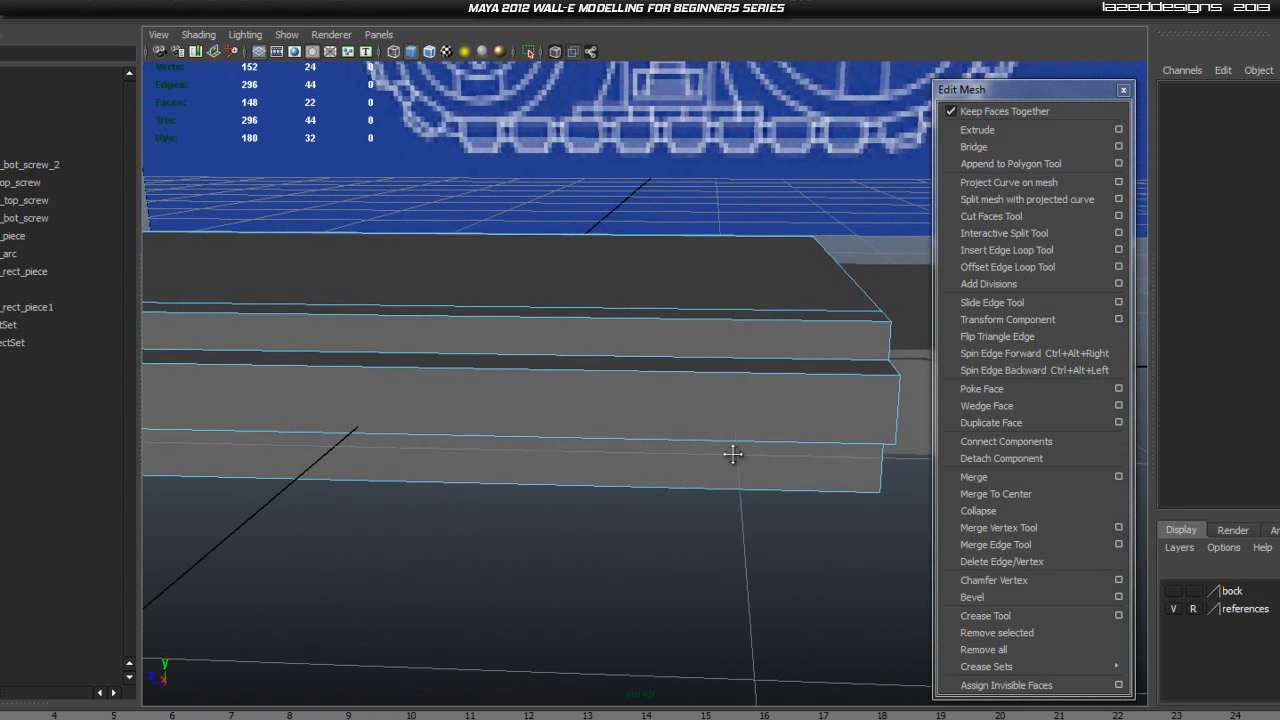
Step: Insert a vertical edge loop near the end of the side strip and return to object mode
alt+middle_drag(734, 451, 682, 458)
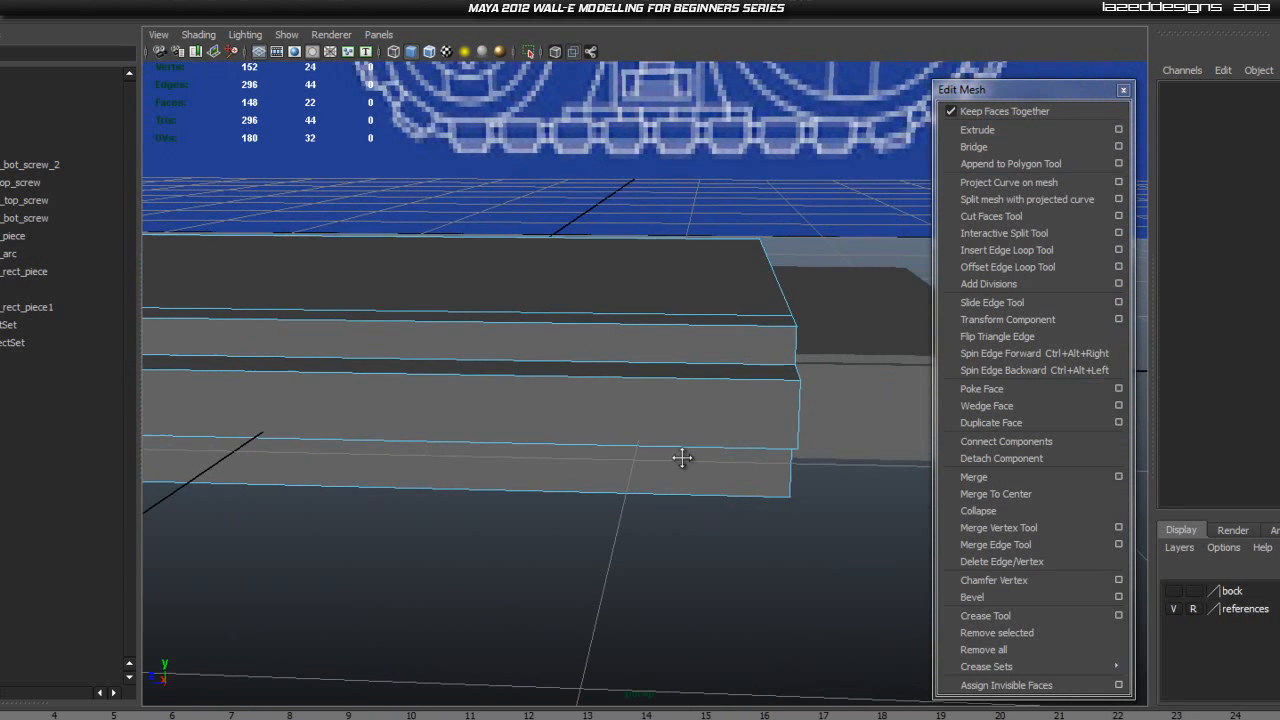
click(987, 253)
drag(766, 380, 765, 381)
alt+drag(851, 520, 792, 522)
alt+right_drag(270, 440, 346, 437)
alt+middle_drag(346, 437, 446, 411)
alt+drag(446, 411, 526, 374)
right_drag(575, 343, 640, 318)
click(583, 496)
click(597, 348)
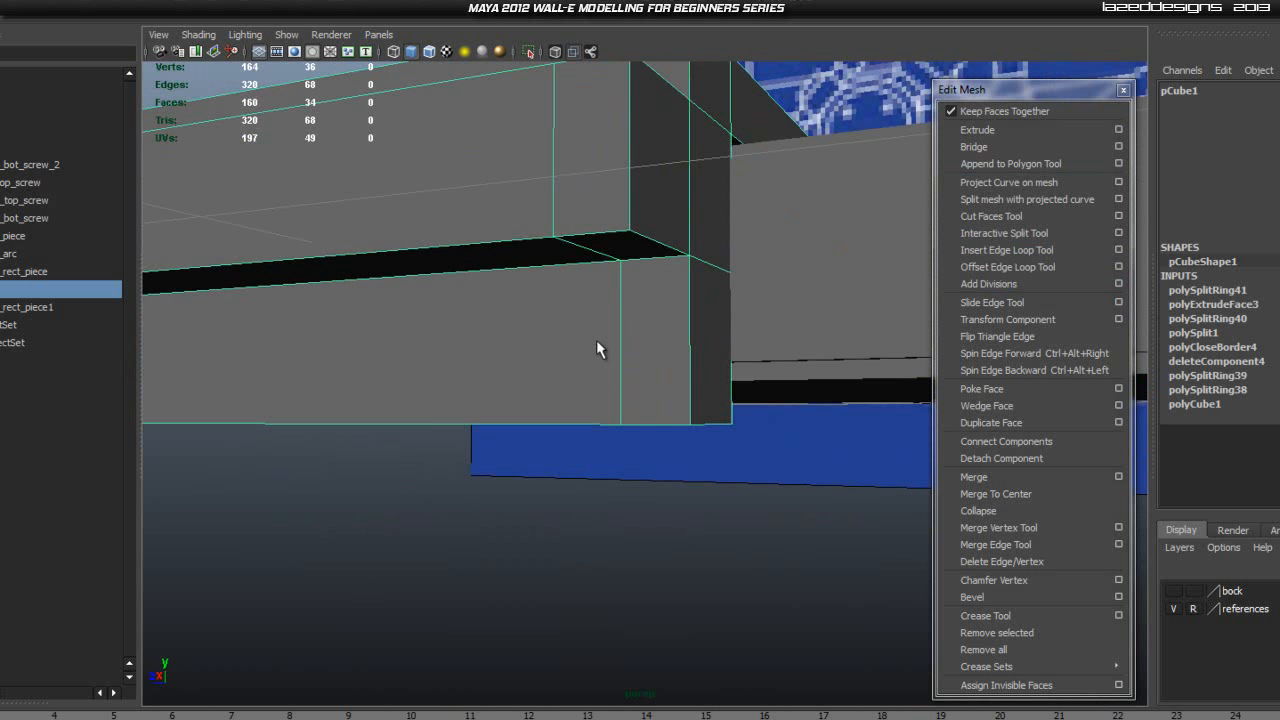
Step: Delete all faces of the extruded ledge along the side strip
alt+drag(606, 328, 597, 318)
alt+middle_drag(442, 328, 477, 321)
scroll(476, 319, down, 1)
scroll(478, 320, up, 1)
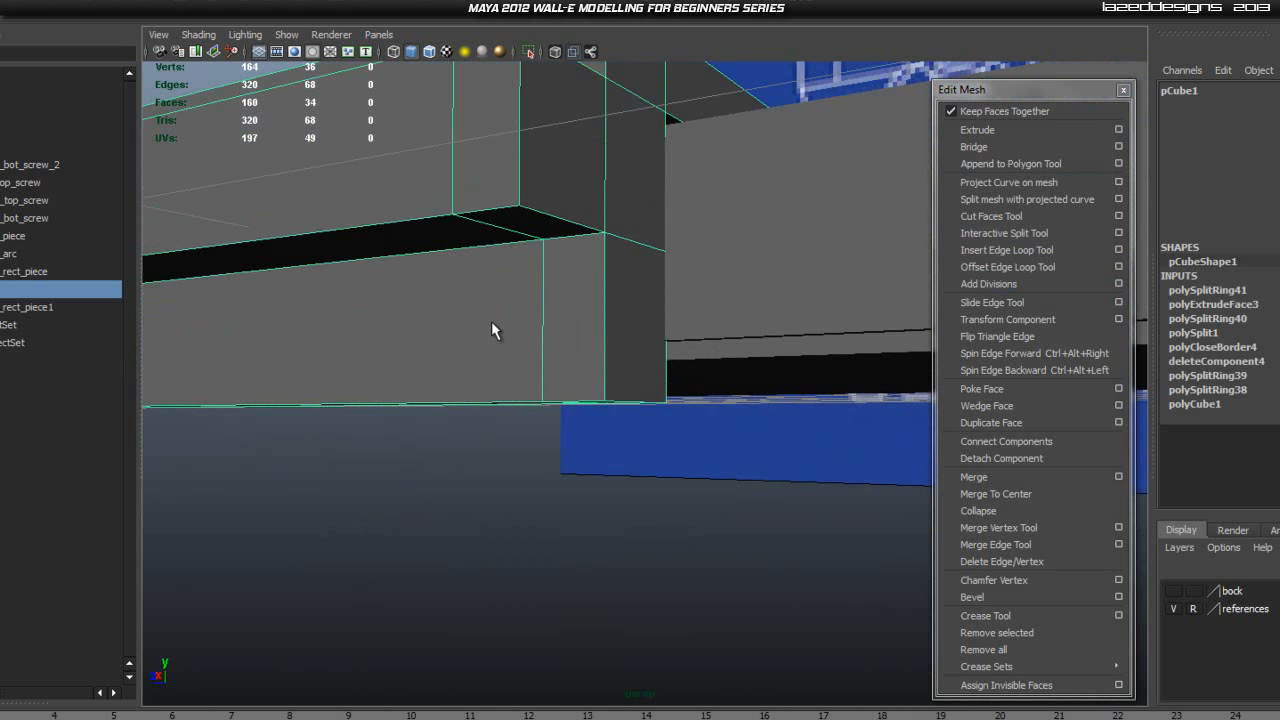
alt+drag(491, 321, 500, 312)
alt+middle_drag(514, 288, 502, 376)
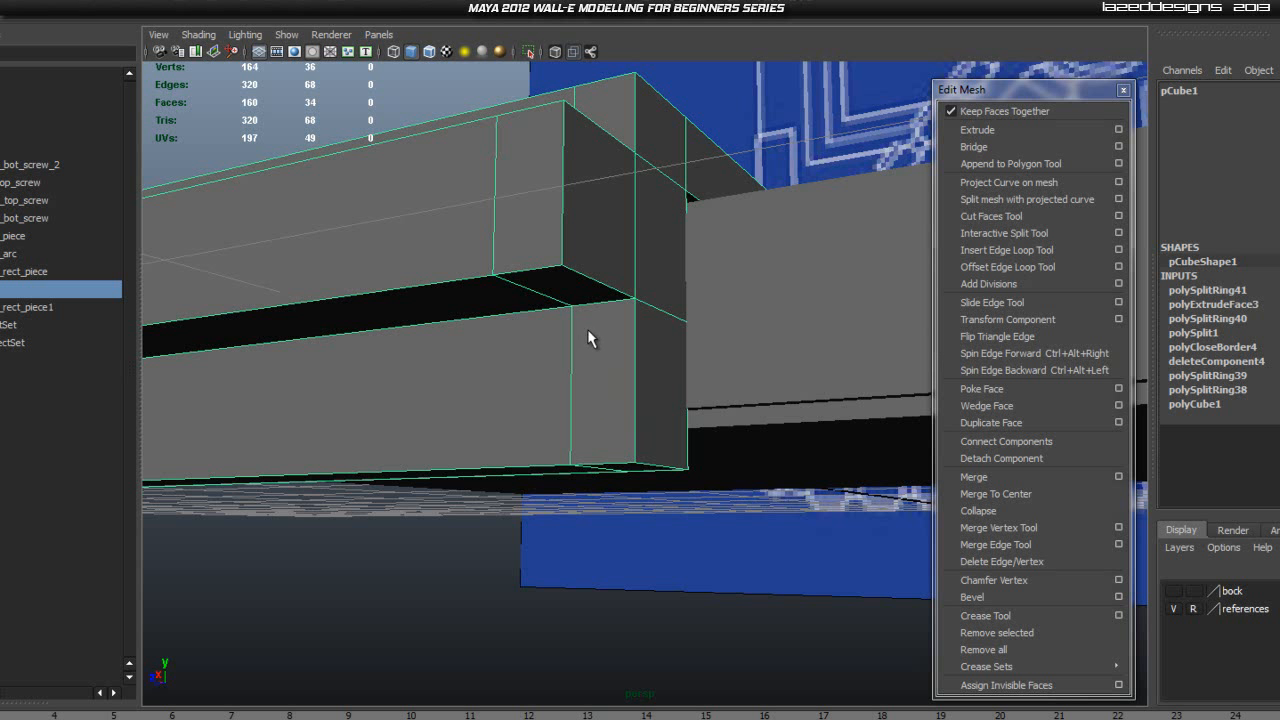
alt+drag(683, 474, 541, 396)
right_drag(523, 396, 534, 440)
drag(415, 279, 524, 474)
alt+drag(437, 507, 557, 493)
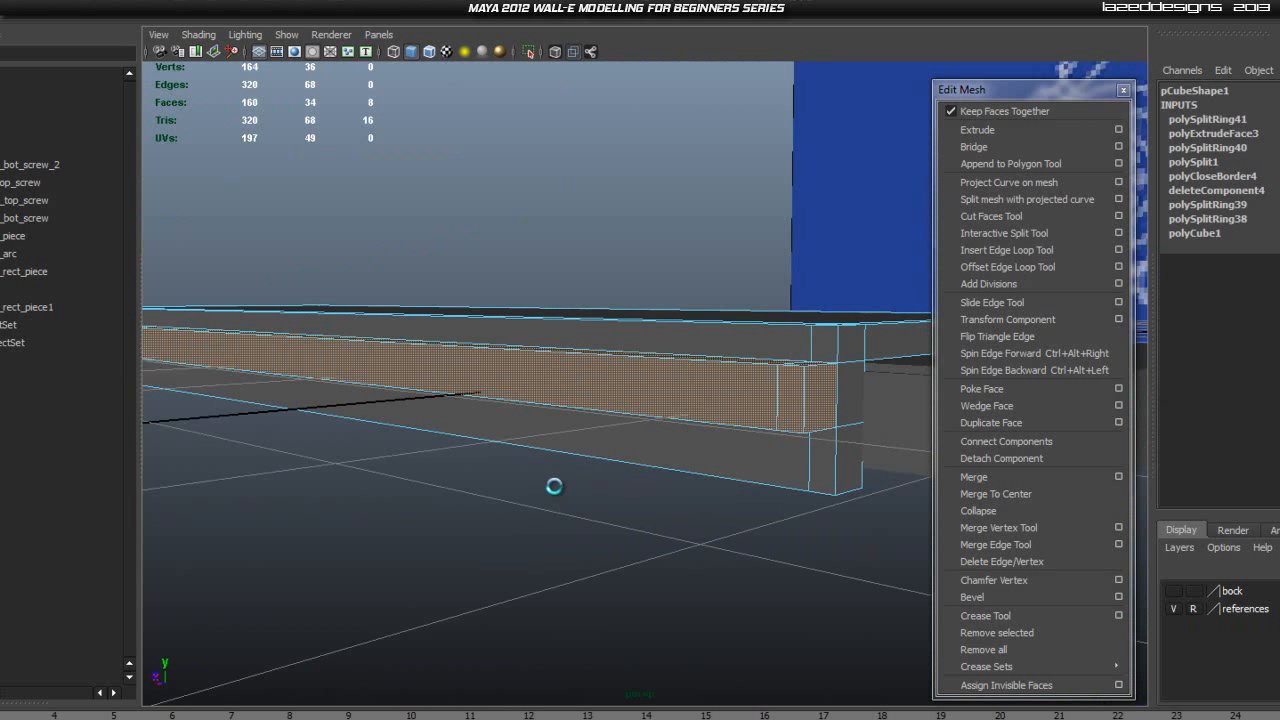
key(Delete)
Step: Close the gap left by the deleted ledge with Fill Hole
alt+right_drag(554, 486, 743, 448)
alt+middle_drag(743, 448, 689, 441)
right_drag(689, 441, 733, 414)
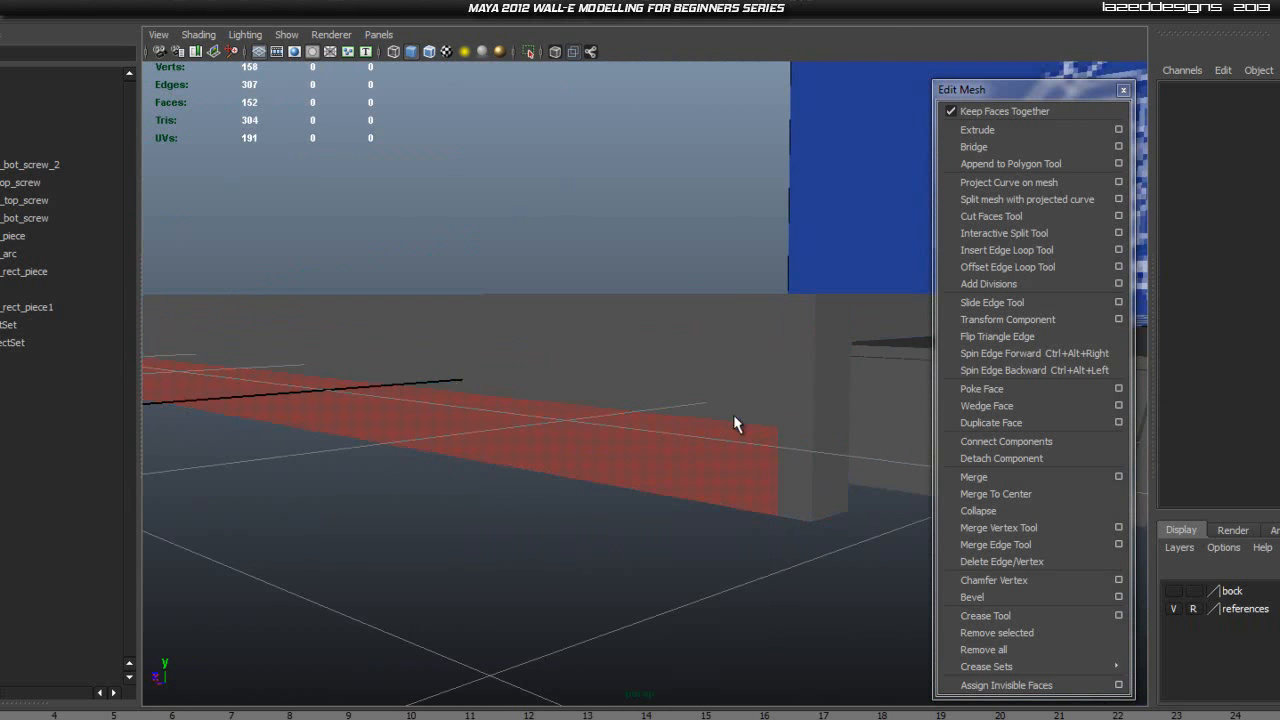
click(733, 414)
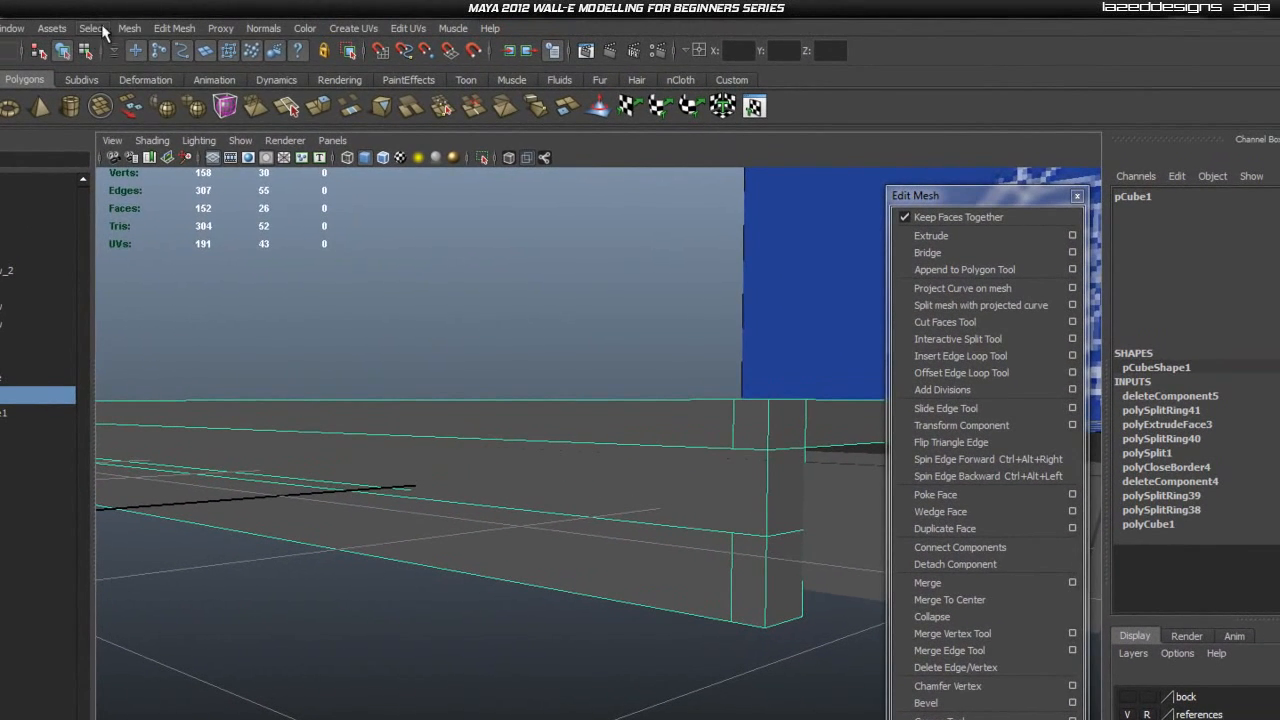
click(129, 28)
click(160, 317)
click(588, 658)
Step: Split the filled face vertically near its end, in line with the edge loop above and below it
click(757, 539)
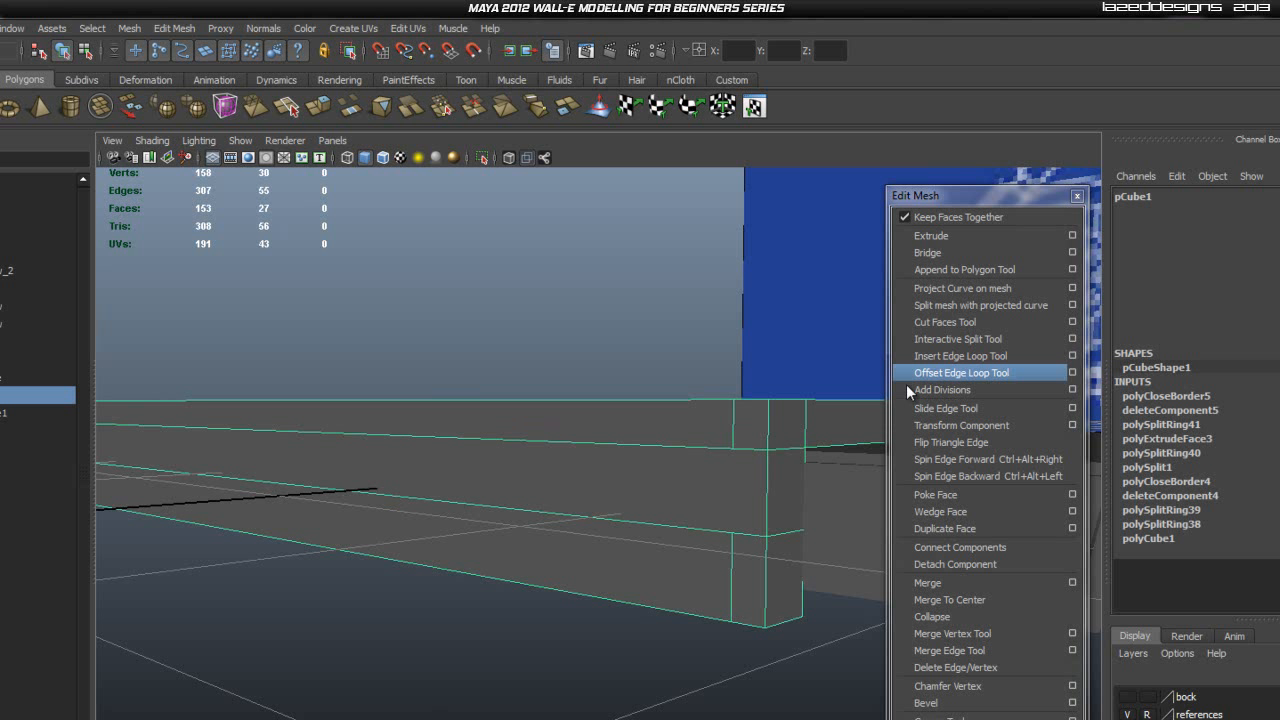
click(992, 341)
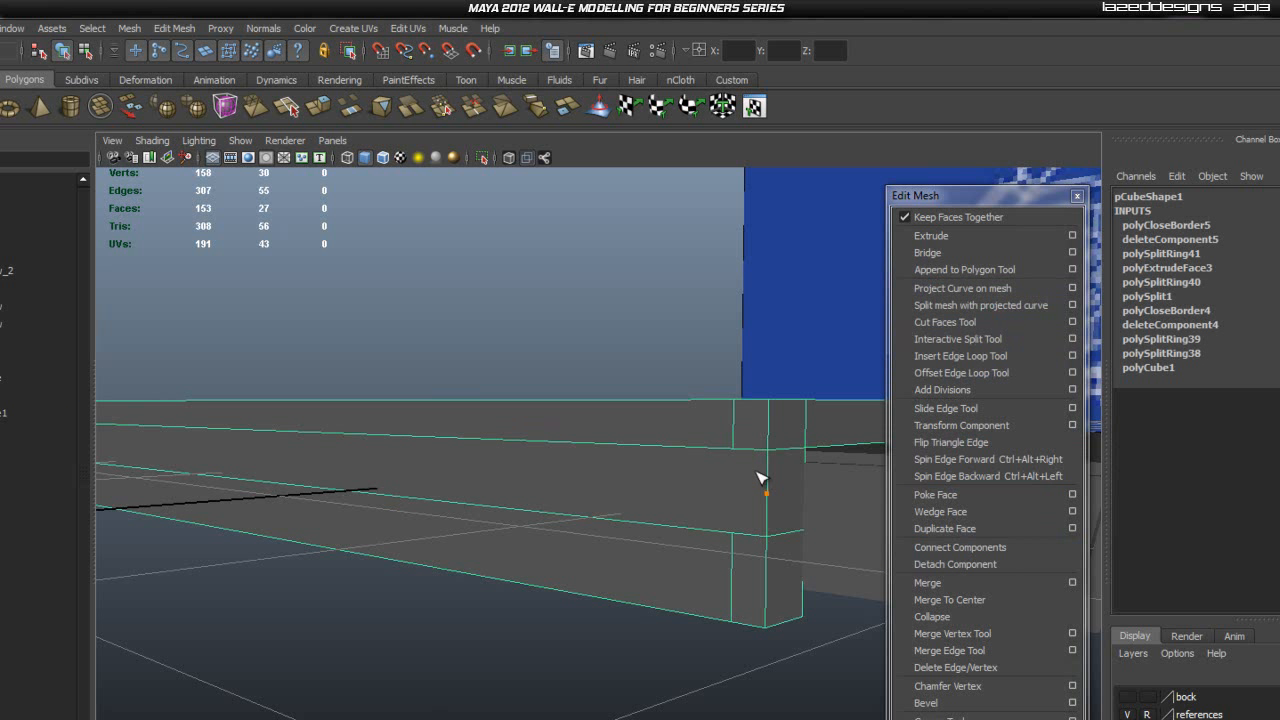
right_click(726, 531)
alt+right_drag(724, 533, 515, 656)
alt+drag(515, 656, 640, 645)
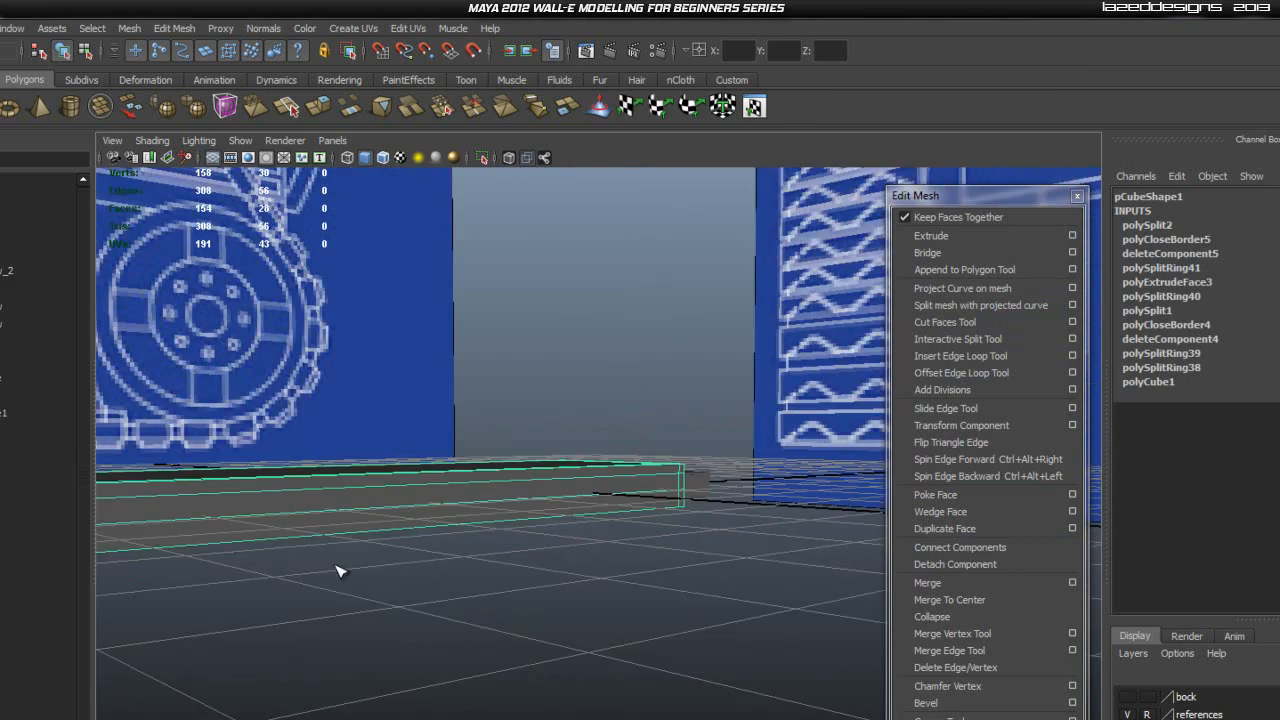
Step: Extrude the long middle face and the two small end faces of the side strip outward together as an L-shaped ledge
alt+middle_drag(340, 571, 667, 603)
scroll(552, 592, up, 4)
alt+drag(608, 610, 508, 549)
right_drag(508, 549, 509, 571)
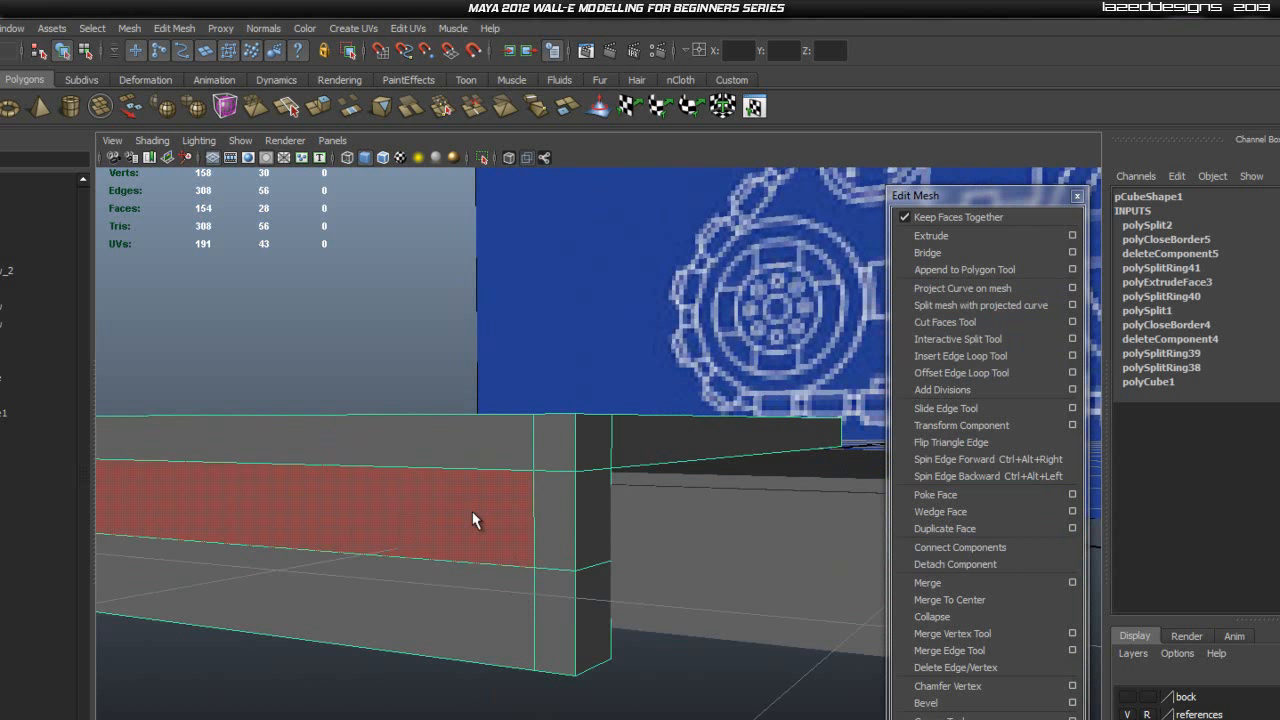
click(474, 520)
shift+click(550, 516)
shift+click(555, 627)
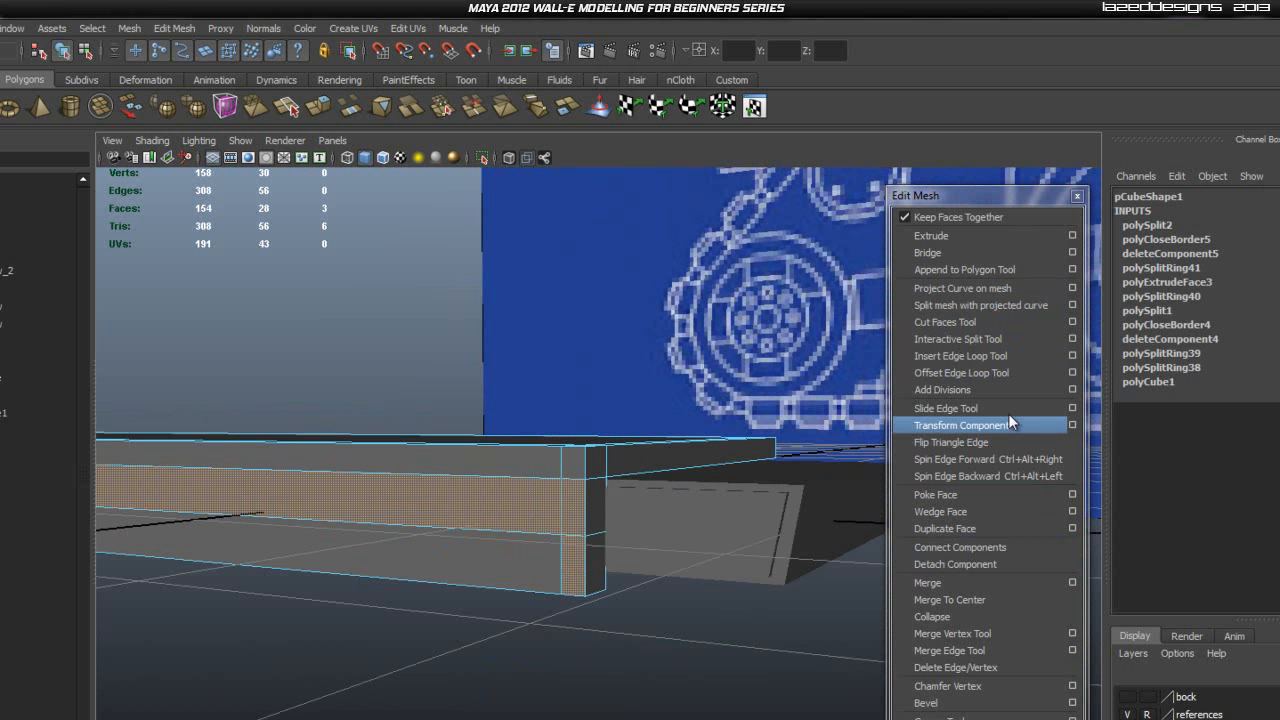
click(973, 237)
drag(550, 572, 522, 590)
Step: Reduce the L-shaped ledge's extrusion depth slightly and clear the selection
alt+drag(565, 633, 535, 667)
alt+middle_drag(532, 636, 671, 450)
scroll(671, 450, up, 4)
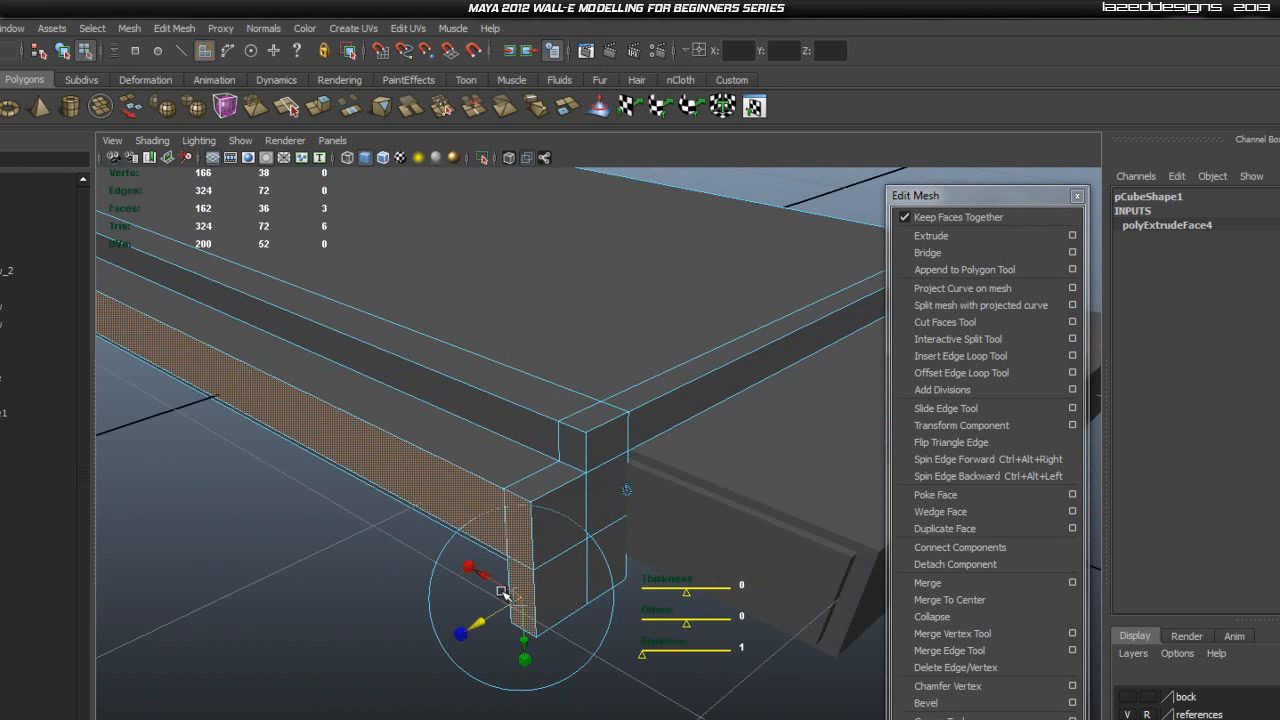
drag(486, 622, 500, 613)
click(438, 691)
Step: Move an edge at the corner of the L-shaped ledge slightly and clear the selection
alt+drag(438, 691, 522, 612)
alt+middle_drag(720, 308, 650, 414)
right_drag(589, 535, 583, 474)
click(582, 551)
mouse_move(555, 577)
mouse_down()
mouse_move(576, 566)
mouse_move(563, 609)
mouse_move(562, 590)
mouse_up()
click(684, 619)
scroll(529, 597, down, 3)
scroll(581, 573, down, 1)
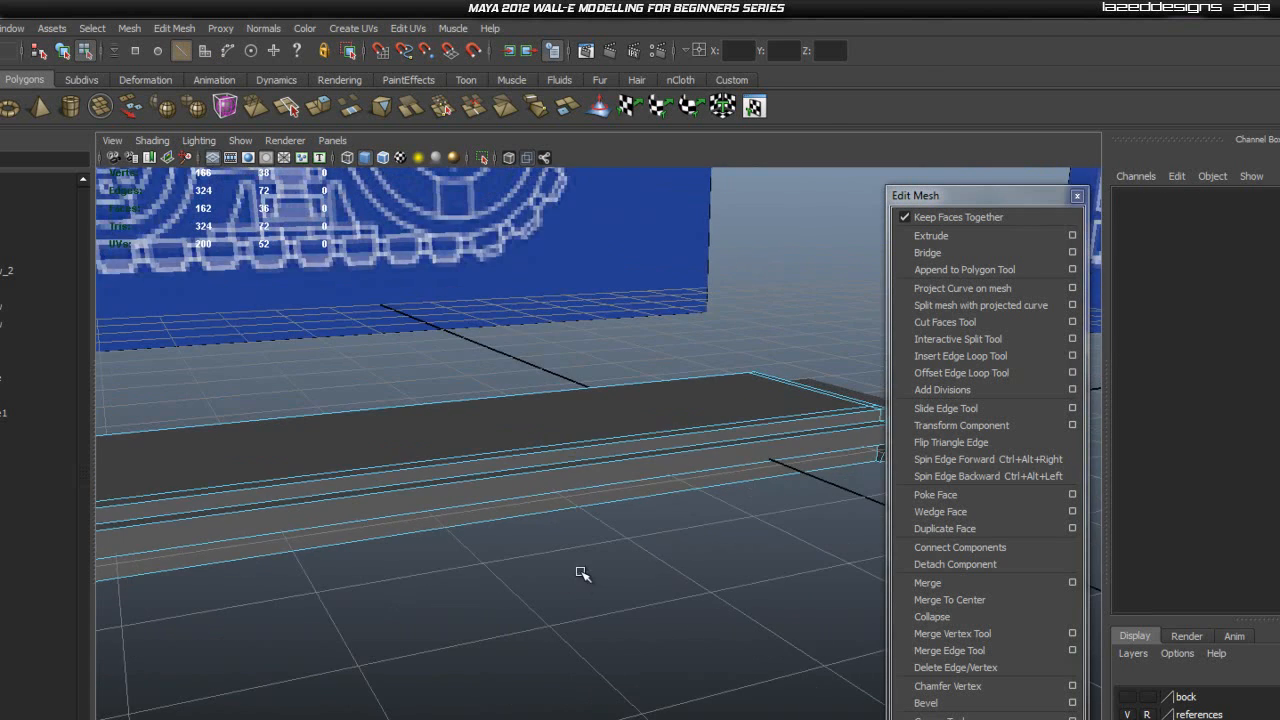
Step: Move the bottom edge of the ledge's slanted corner face slightly inward
alt+drag(676, 564, 513, 507)
scroll(513, 507, up, 3)
alt+middle_drag(563, 477, 537, 513)
scroll(537, 513, up, 2)
scroll(530, 560, up, 3)
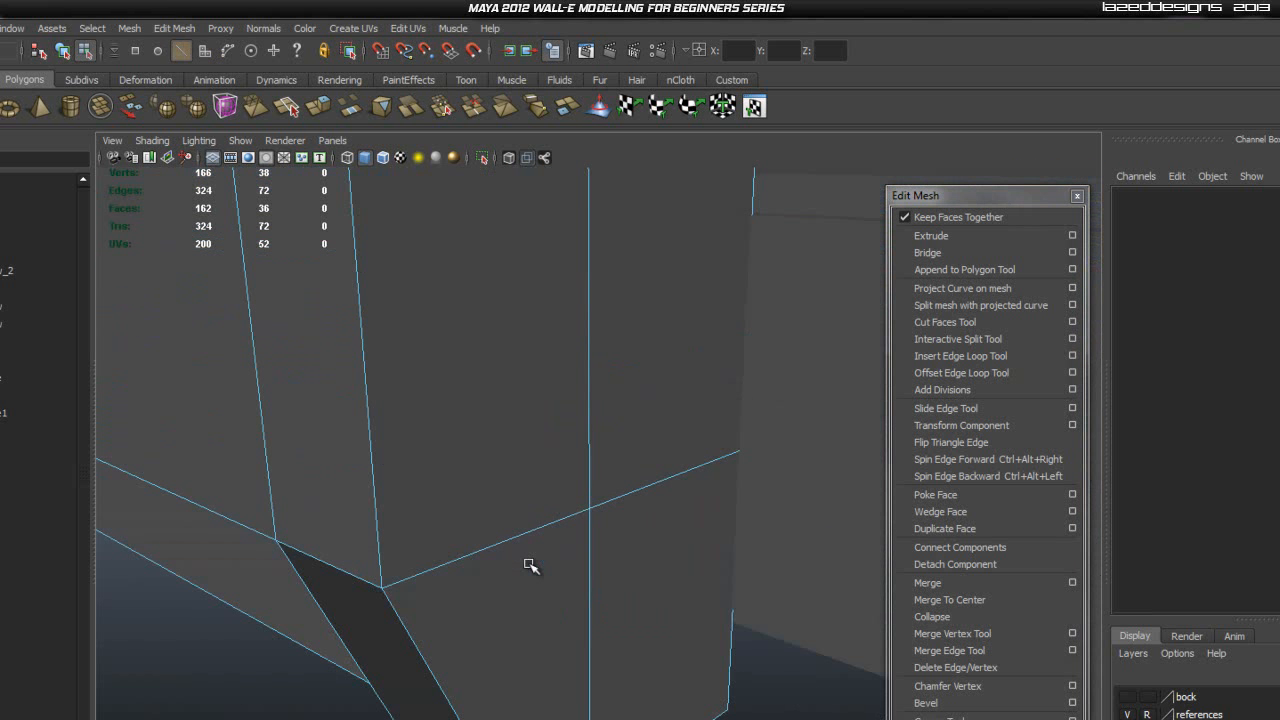
alt+middle_drag(510, 650, 535, 570)
click(641, 333)
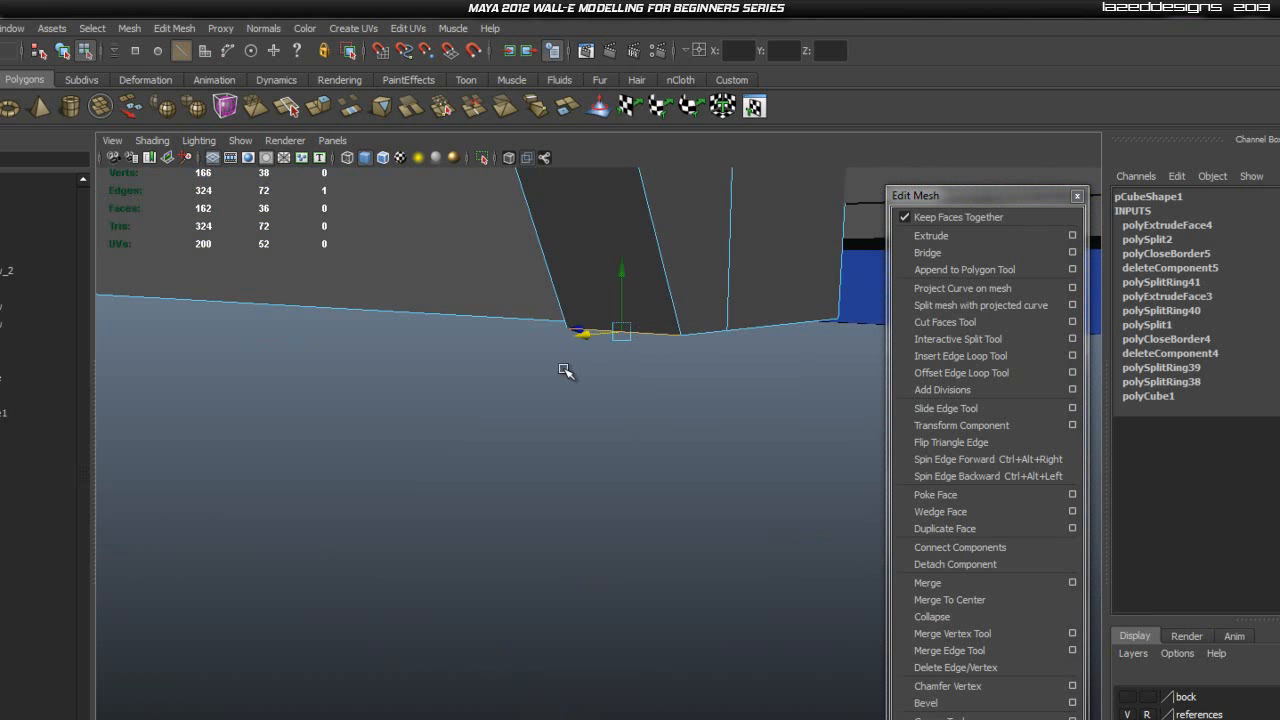
drag(586, 340, 605, 342)
Step: Examine the ledged piece from above, from below and along its length
alt+drag(640, 394, 656, 485)
scroll(411, 420, down, 4)
alt+drag(414, 357, 549, 523)
scroll(549, 523, down, 3)
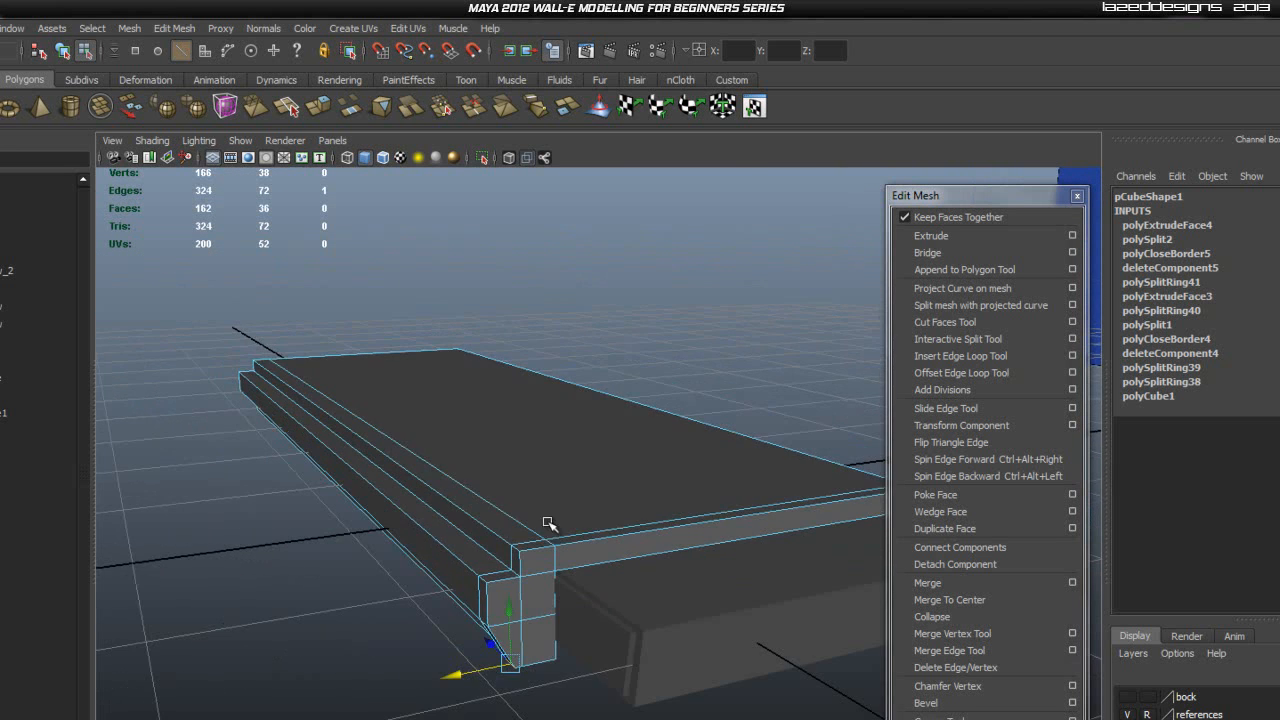
alt+middle_drag(549, 484, 530, 426)
alt+drag(494, 460, 673, 442)
alt+middle_drag(566, 390, 352, 471)
alt+middle_drag(450, 425, 357, 467)
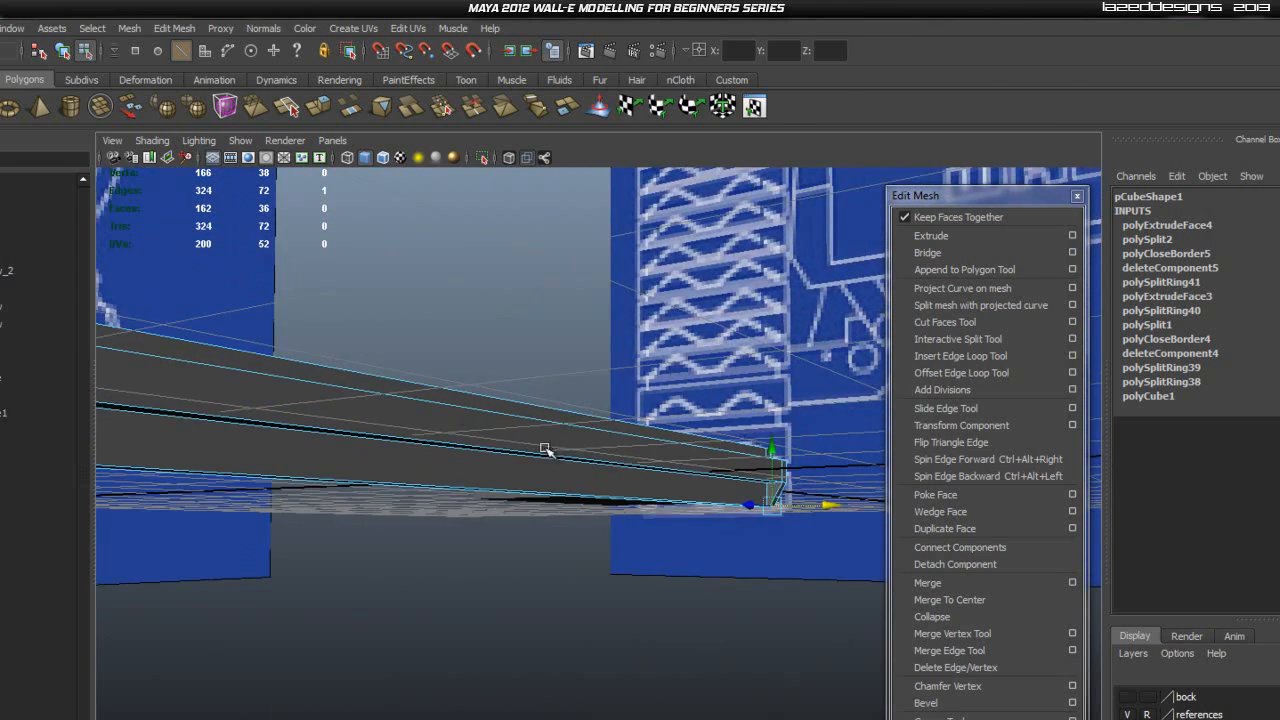
alt+middle_drag(545, 450, 588, 430)
alt+drag(535, 465, 377, 456)
Step: Return to object selection and delete the duplicate reference piece beside the model
click(643, 528)
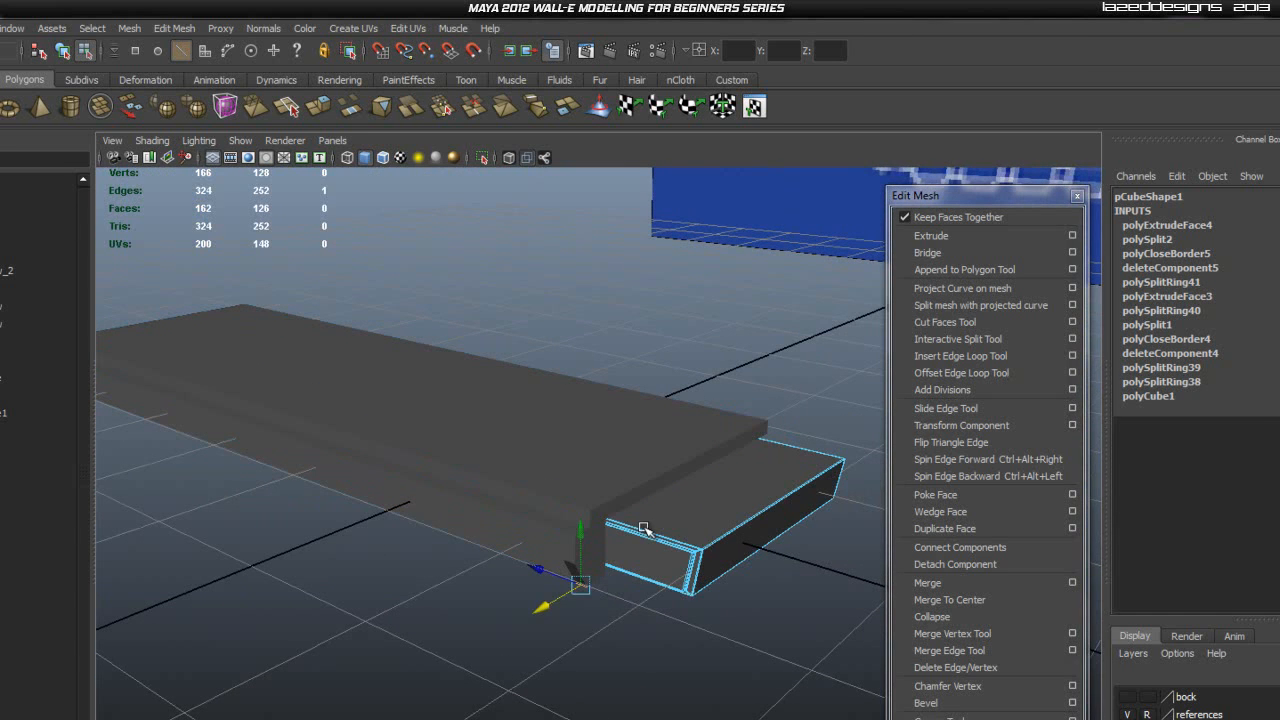
click(679, 667)
right_drag(718, 552, 758, 518)
click(735, 538)
key(Delete)
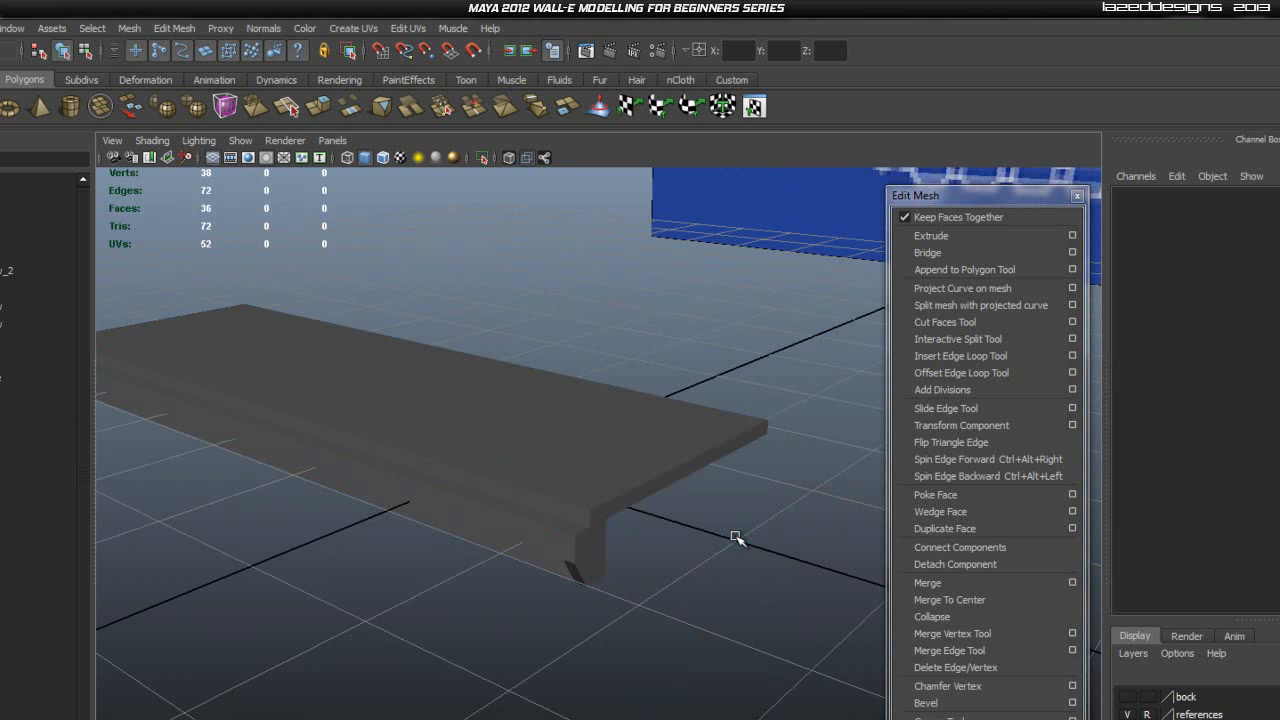
Step: Select the remaining piece and raise it vertically above the grid
click(567, 483)
alt+middle_drag(455, 328, 500, 331)
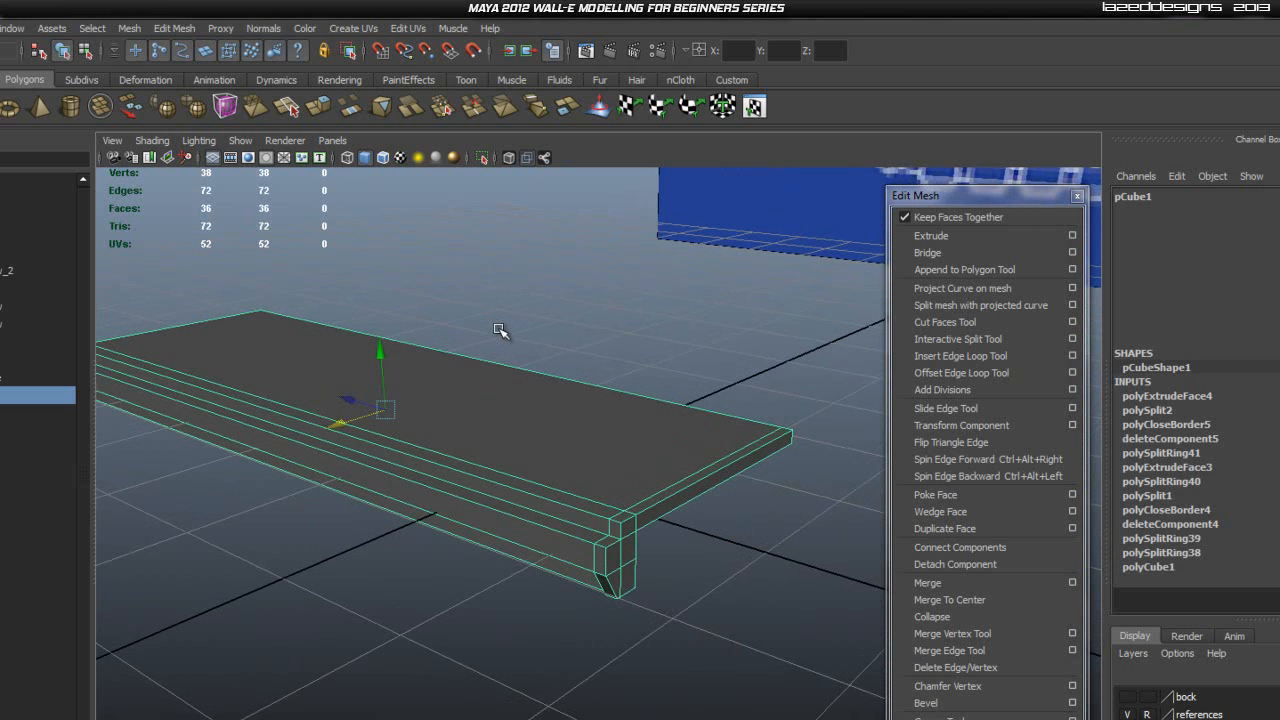
click(665, 334)
click(576, 476)
drag(380, 347, 367, 212)
click(463, 389)
alt+drag(465, 388, 534, 469)
Step: Preview the piece with smooth display and switch back to the unsmoothed mesh
click(567, 435)
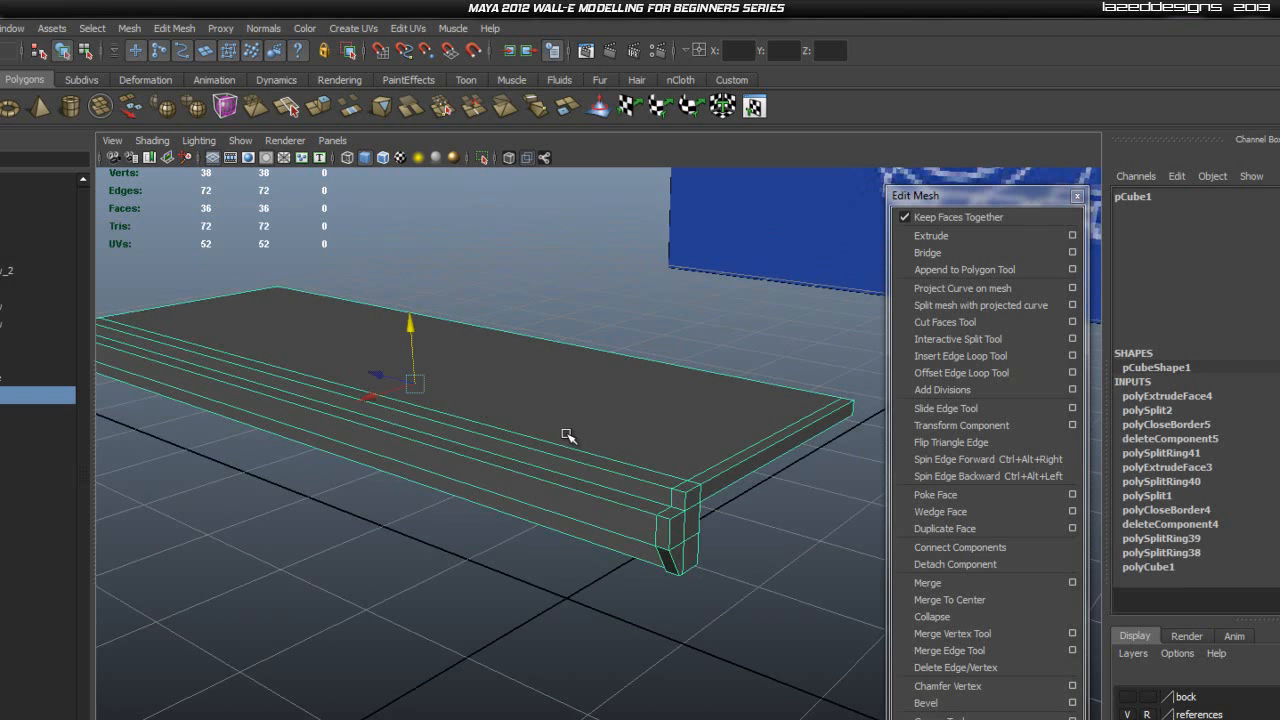
key(3)
click(804, 606)
click(707, 510)
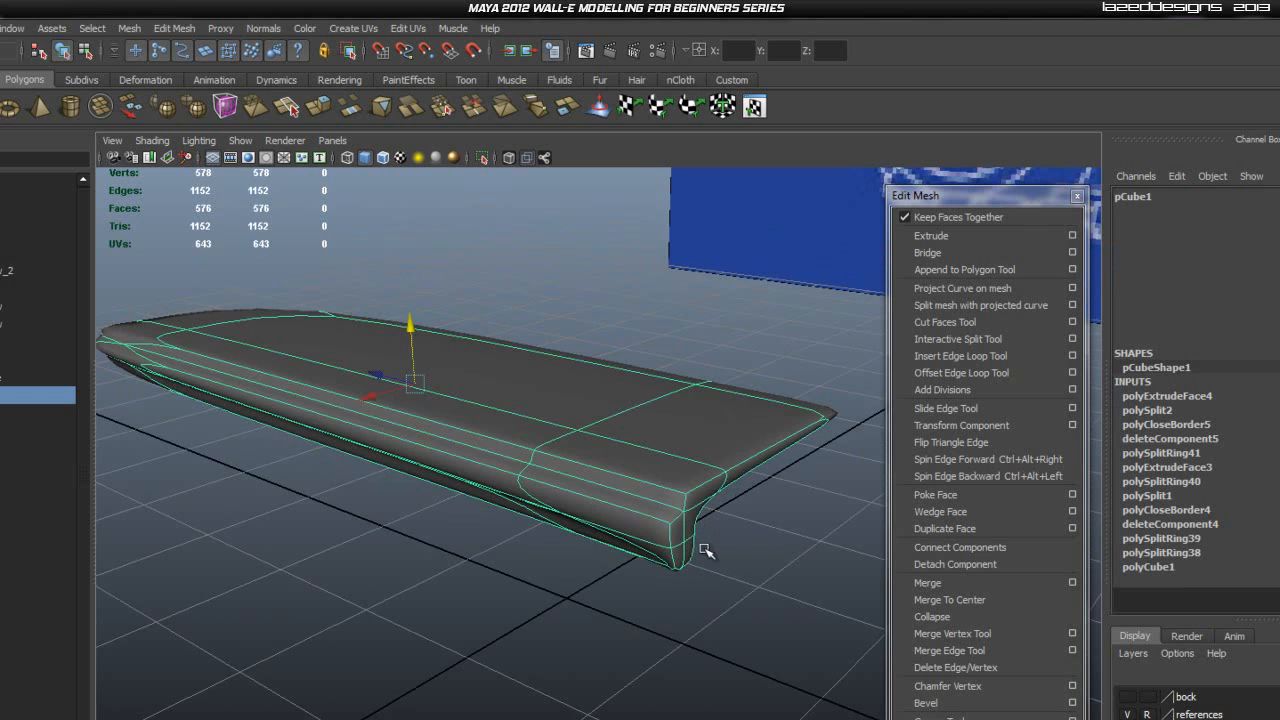
key(1)
Step: Insert edge loops close to the top slab's outer edges and along its junction with the hanging lip
mouse_move(618, 458)
right_down()
mouse_move(596, 474)
mouse_move(601, 422)
mouse_move(617, 457)
right_up()
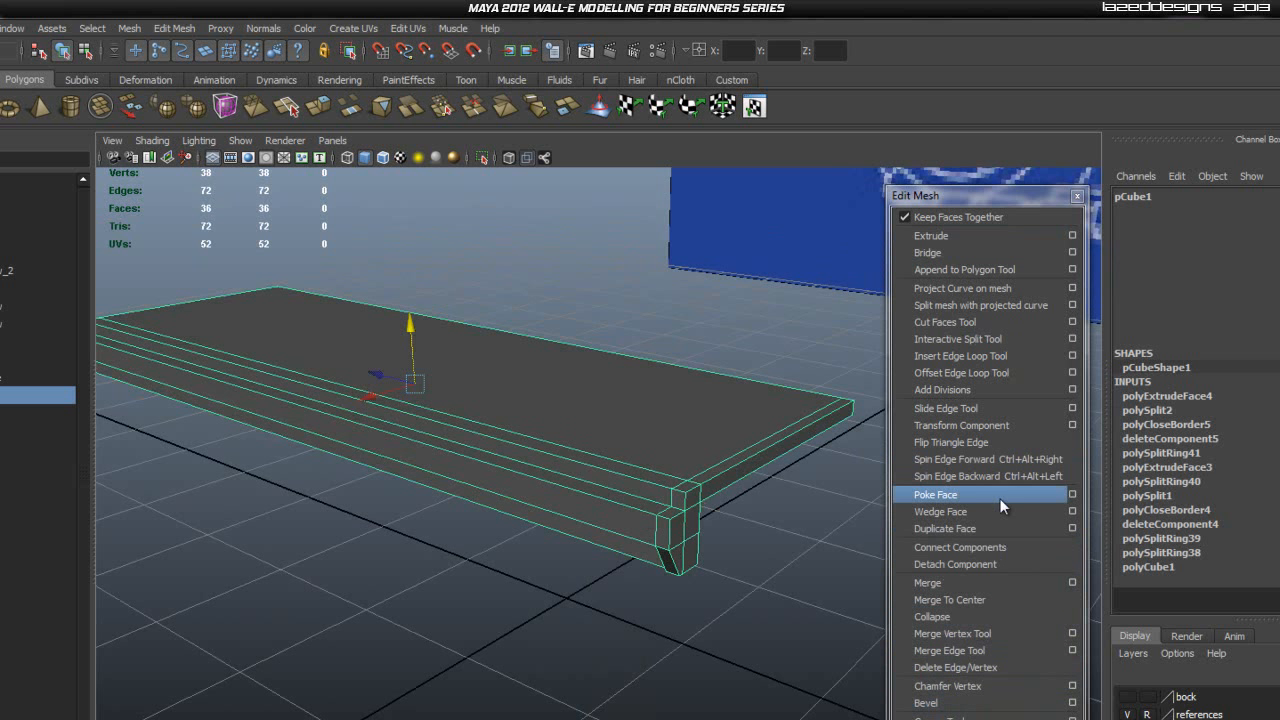
click(973, 372)
mouse_move(486, 517)
alt+mouse_down()
mouse_move(600, 491)
mouse_move(556, 497)
mouse_move(606, 517)
mouse_move(446, 434)
mouse_move(484, 494)
alt+mouse_up()
drag(440, 580, 447, 594)
alt+drag(378, 628, 612, 519)
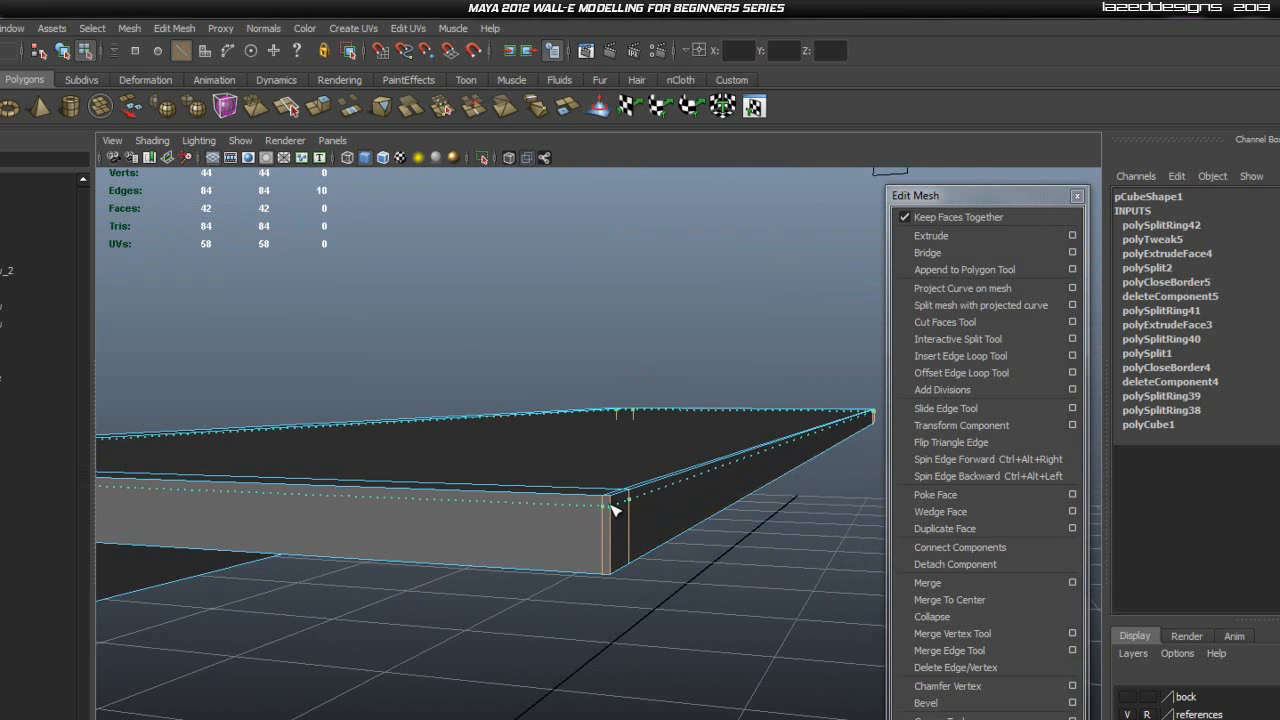
click(610, 566)
alt+drag(531, 631, 452, 634)
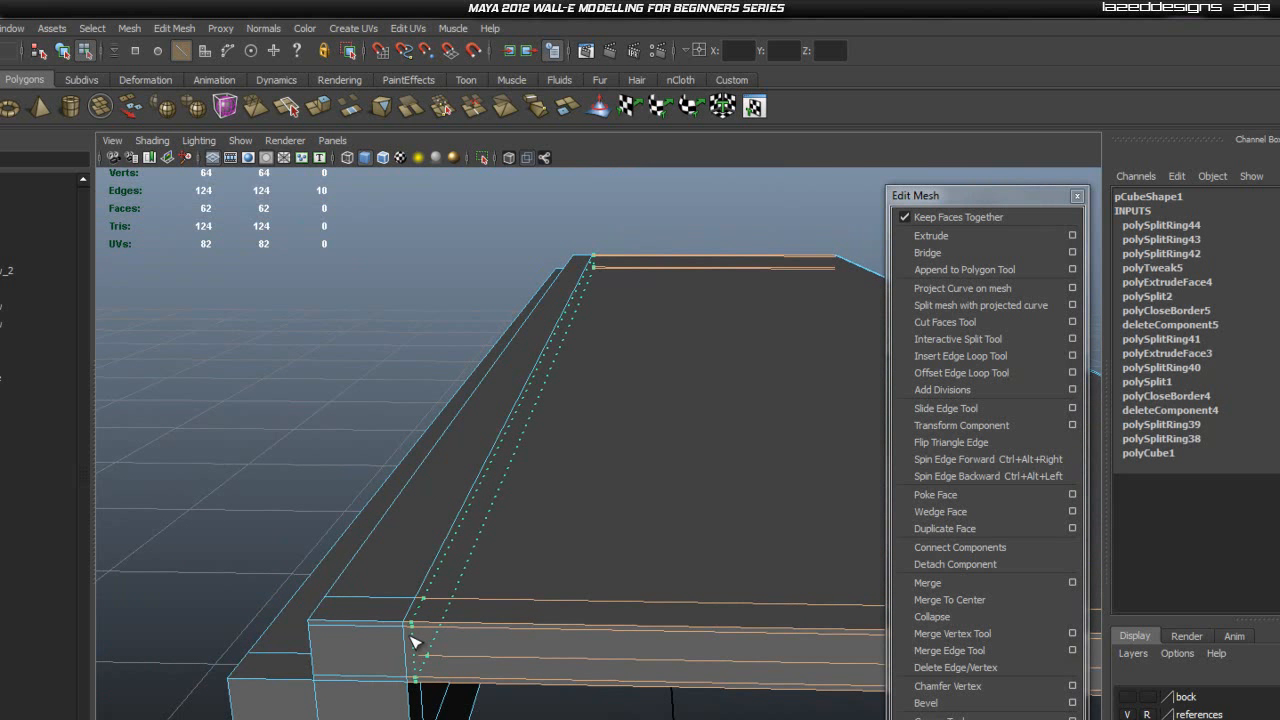
alt+drag(473, 718, 430, 421)
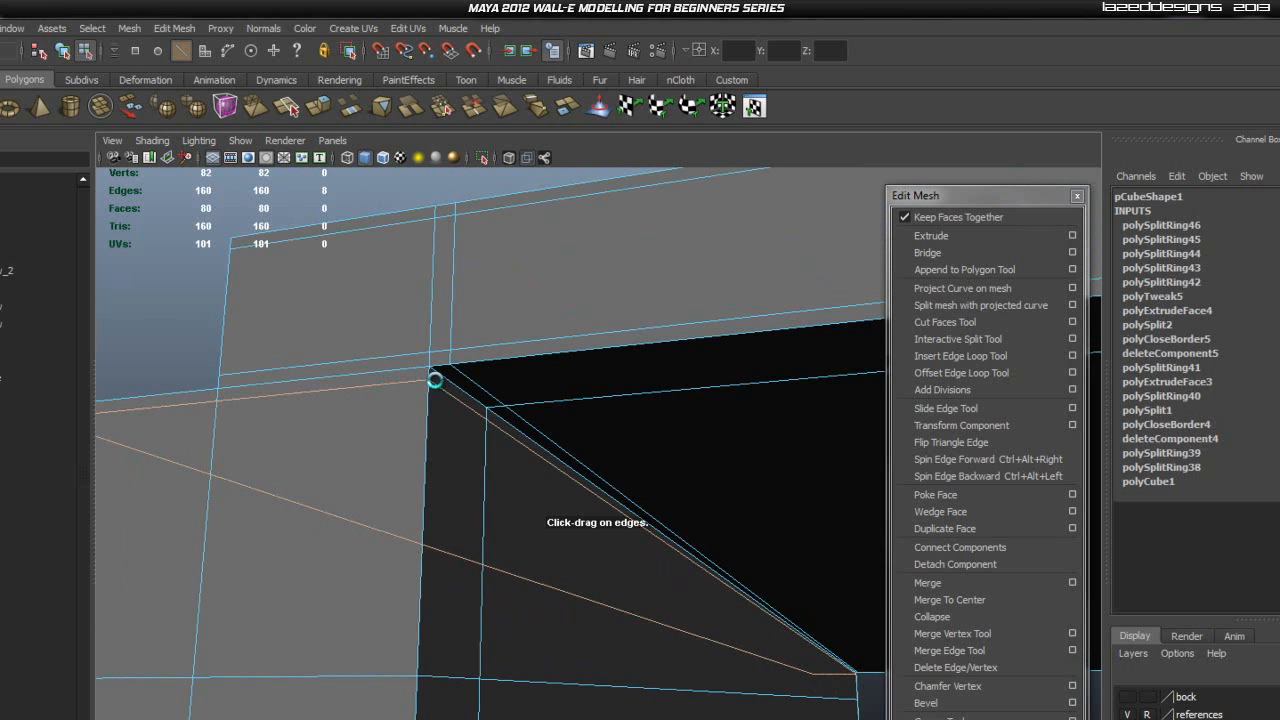
Step: Insert two edge loops on the hanging lip, one just below and one just above its middle horizontal edge
scroll(512, 563, down, 3)
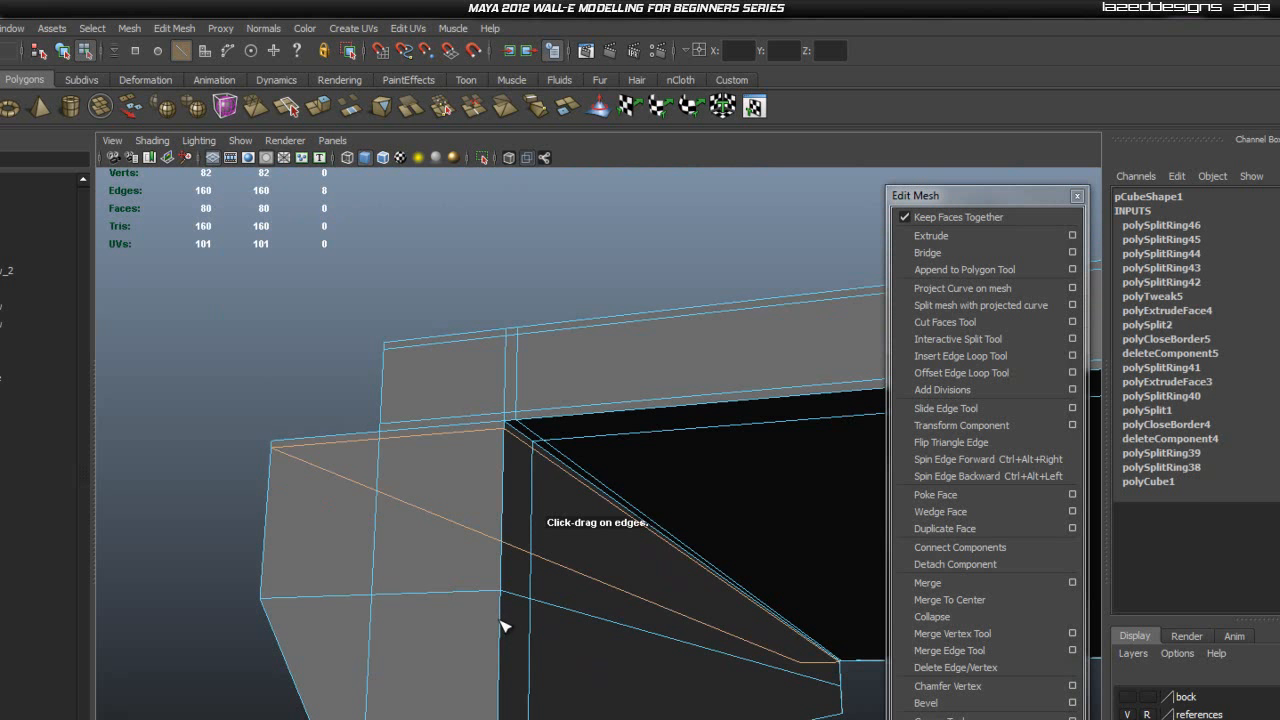
click(505, 605)
alt+drag(530, 505, 641, 537)
alt+right_drag(531, 520, 700, 612)
alt+middle_drag(700, 612, 636, 633)
alt+drag(636, 633, 626, 587)
alt+middle_drag(616, 585, 678, 554)
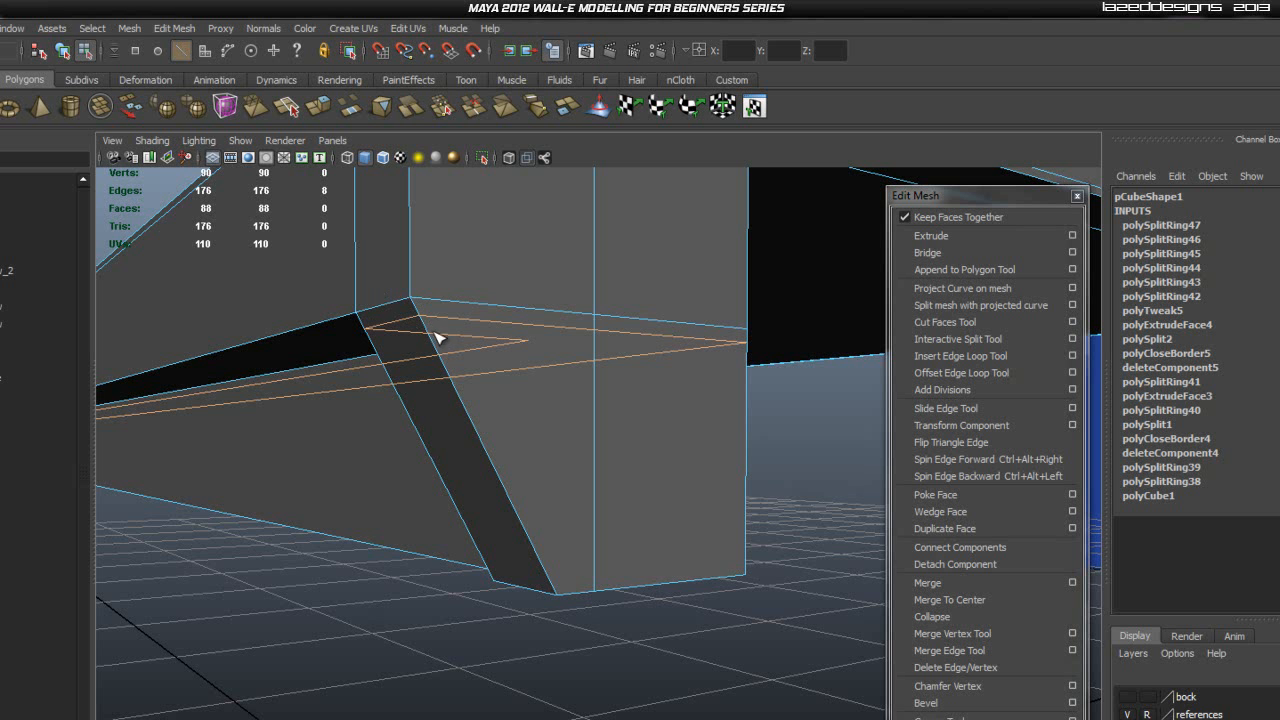
alt+drag(437, 337, 504, 390)
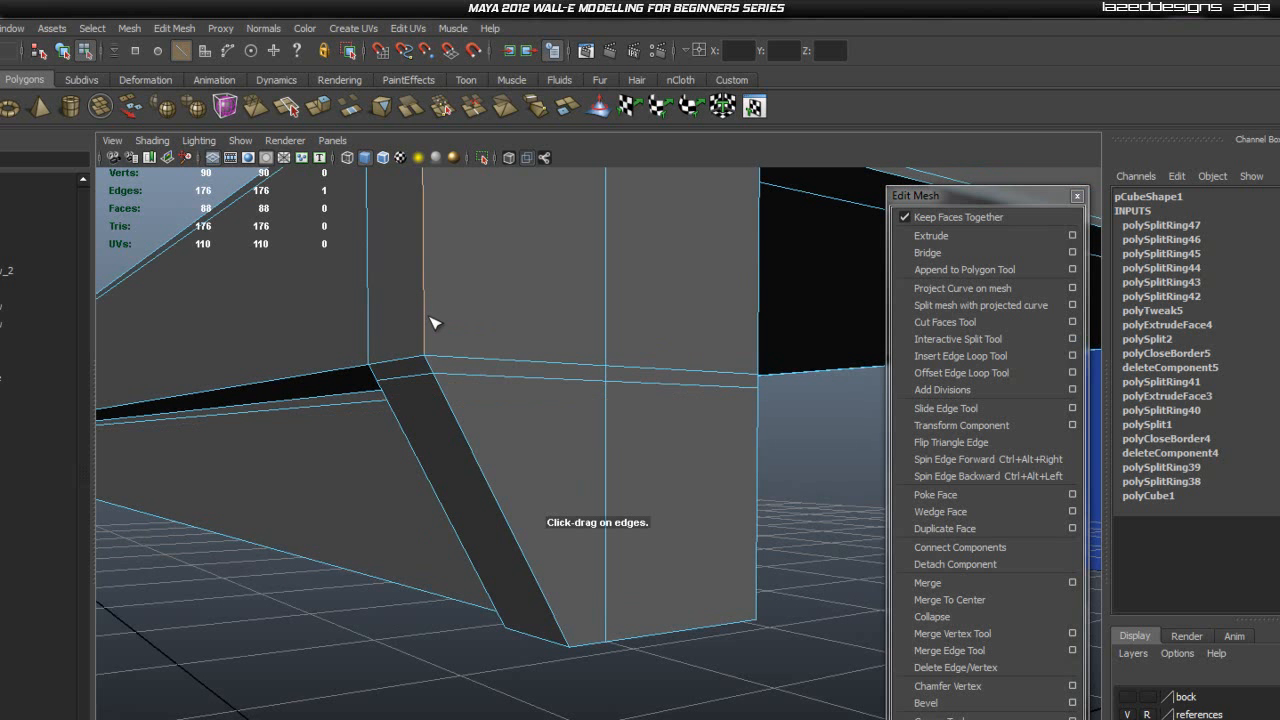
drag(428, 327, 428, 328)
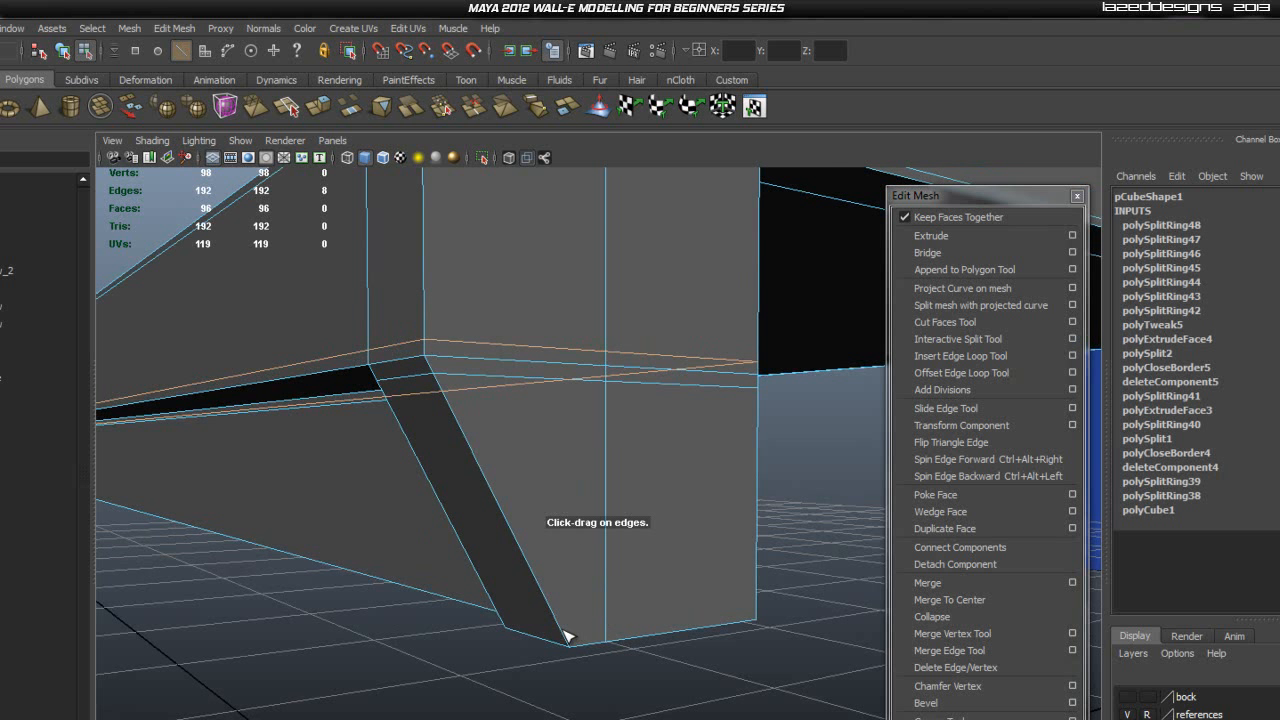
Step: Insert a lengthwise edge loop across the lip's end face, close to its inner edge
scroll(607, 670, up, 1)
scroll(613, 675, down, 1)
alt+drag(613, 680, 360, 686)
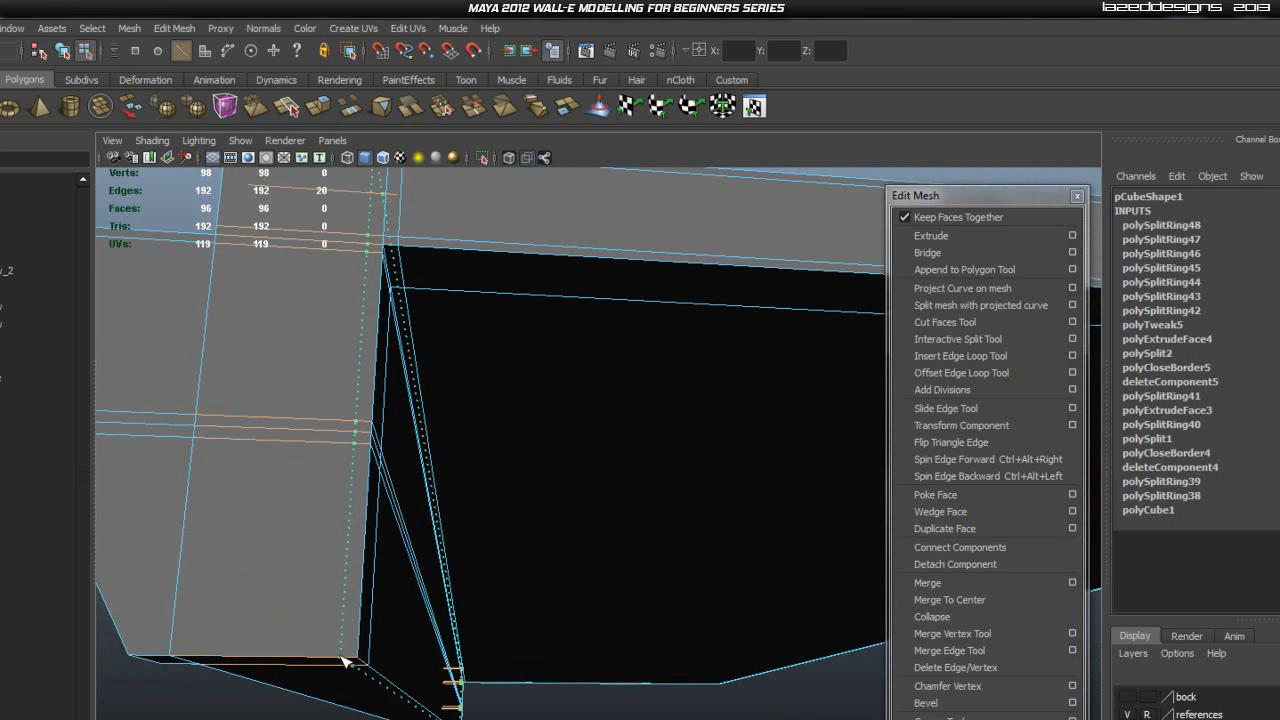
alt+drag(348, 663, 435, 683)
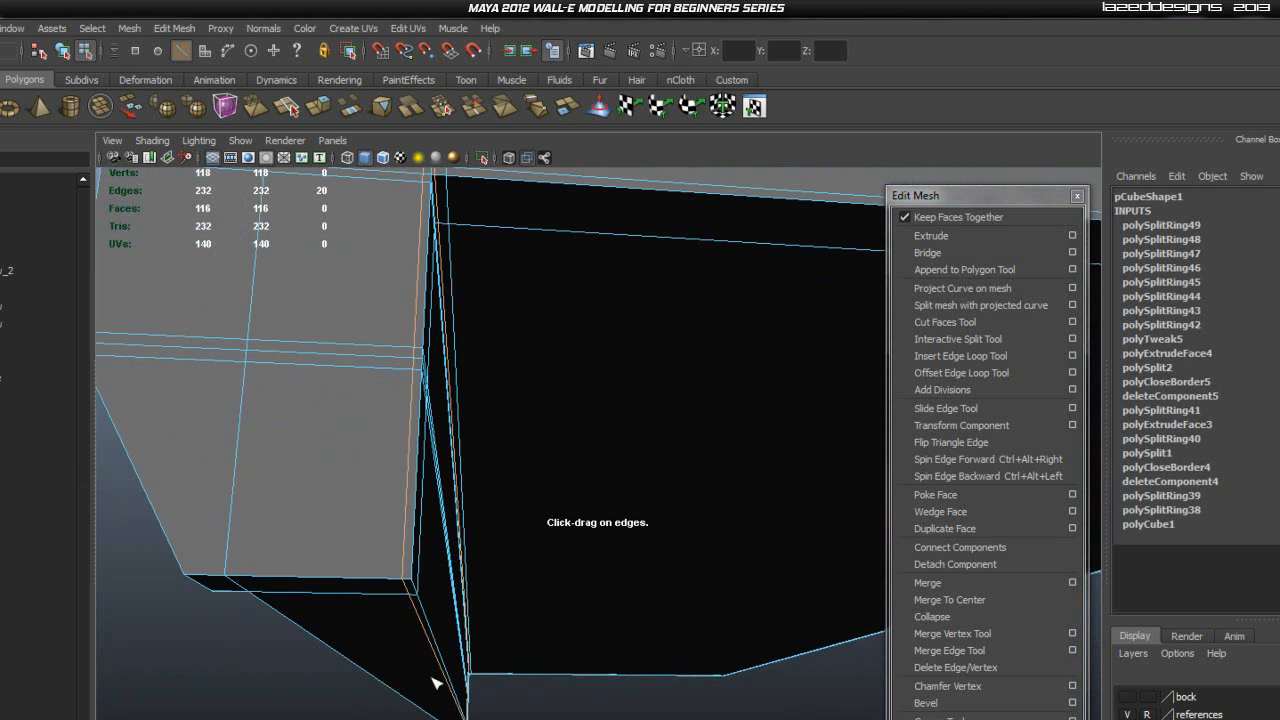
Step: Insert two edge loops around the profile of the lip's end section, close to its corner edges
alt+drag(472, 605, 532, 578)
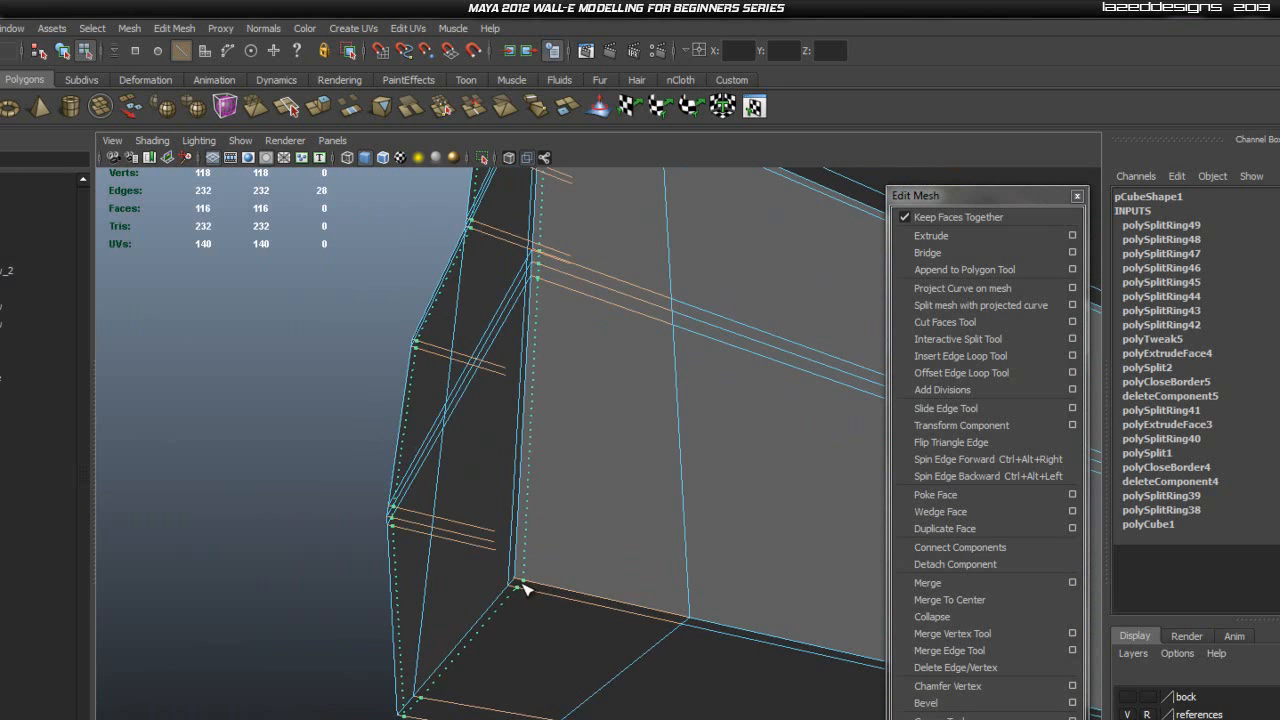
click(522, 588)
alt+drag(528, 627, 612, 572)
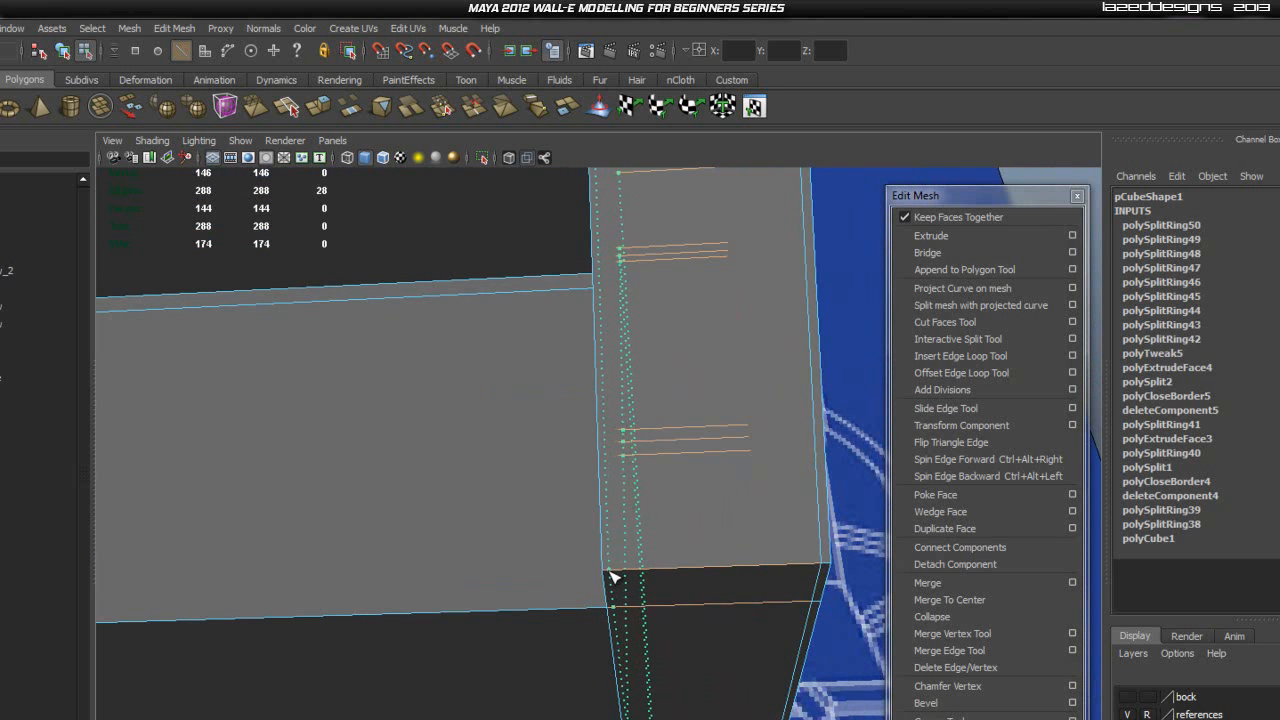
click(614, 578)
Step: Insert two edge loops bordering the bottom edges of the lip
alt+drag(614, 578, 547, 625)
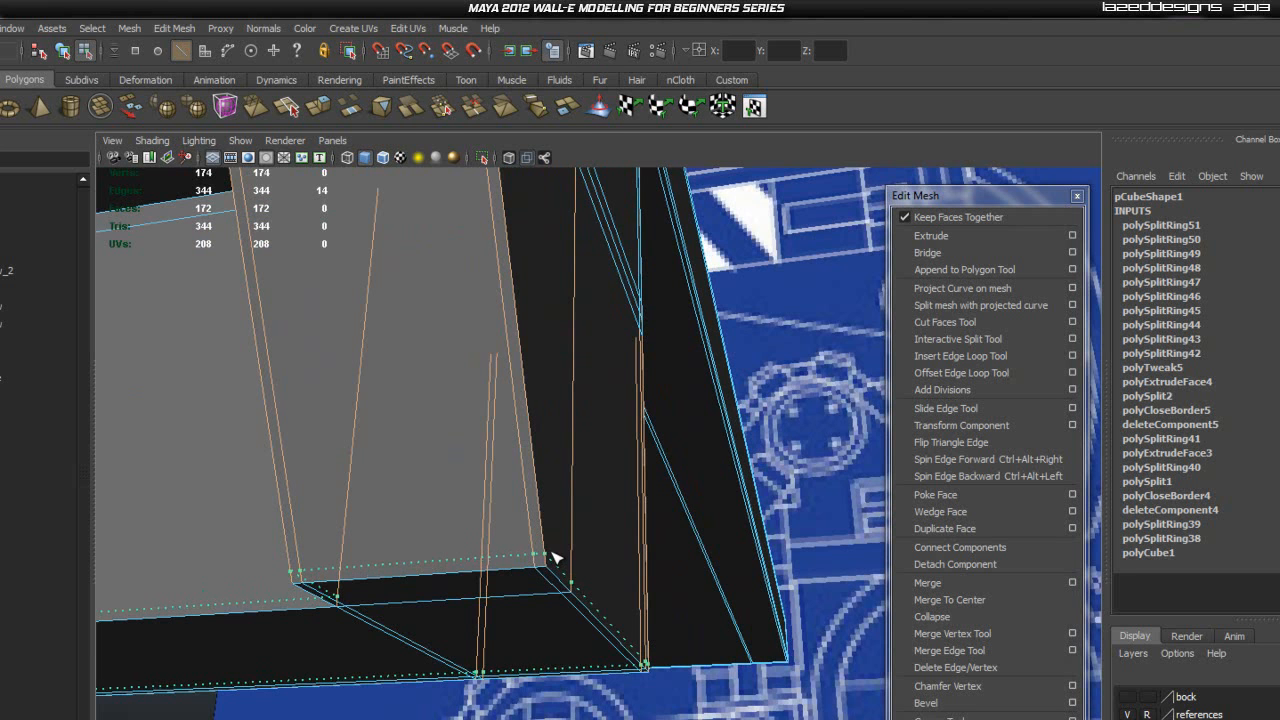
click(553, 557)
alt+drag(663, 665, 425, 553)
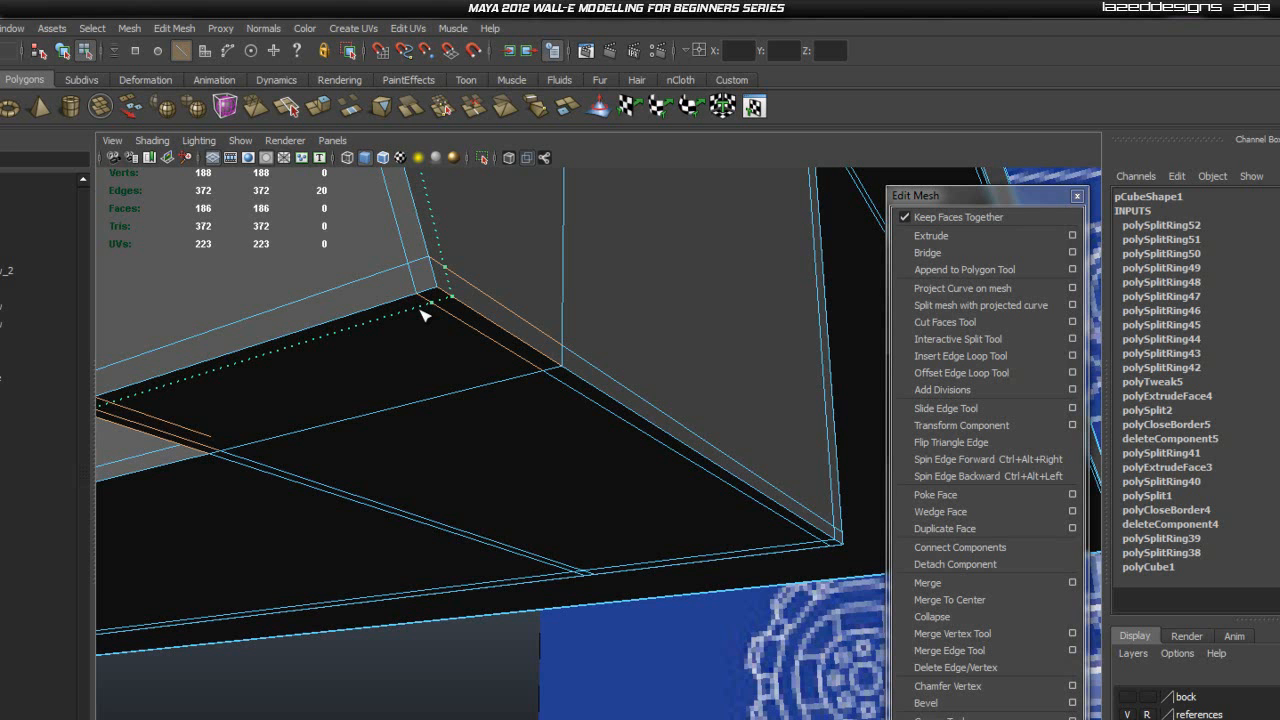
Step: Insert an edge loop close to the vertical edge of the slanted end face
alt+drag(492, 410, 643, 443)
alt+right_drag(643, 443, 554, 494)
alt+drag(554, 494, 731, 537)
alt+right_drag(731, 537, 780, 531)
alt+middle_drag(780, 531, 702, 512)
alt+right_drag(702, 512, 738, 512)
alt+middle_drag(738, 512, 696, 509)
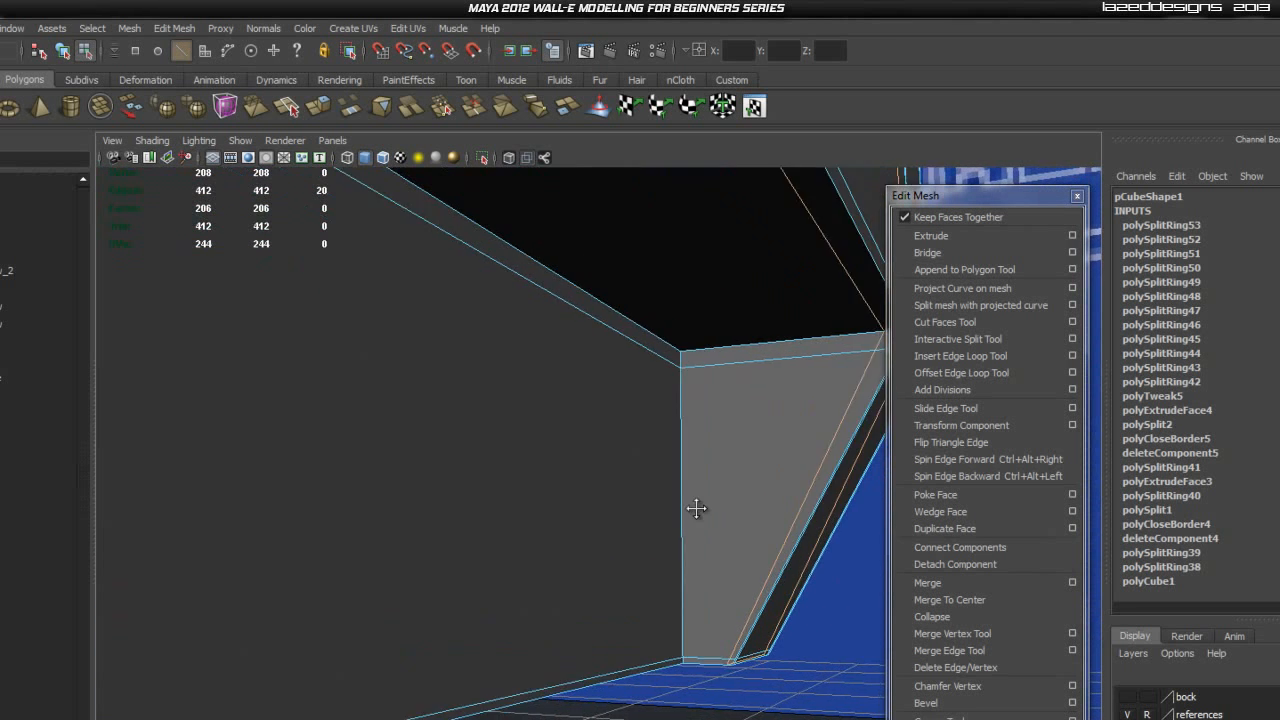
alt+drag(696, 509, 596, 542)
alt+middle_drag(553, 557, 563, 526)
alt+drag(563, 526, 617, 515)
alt+drag(584, 560, 594, 587)
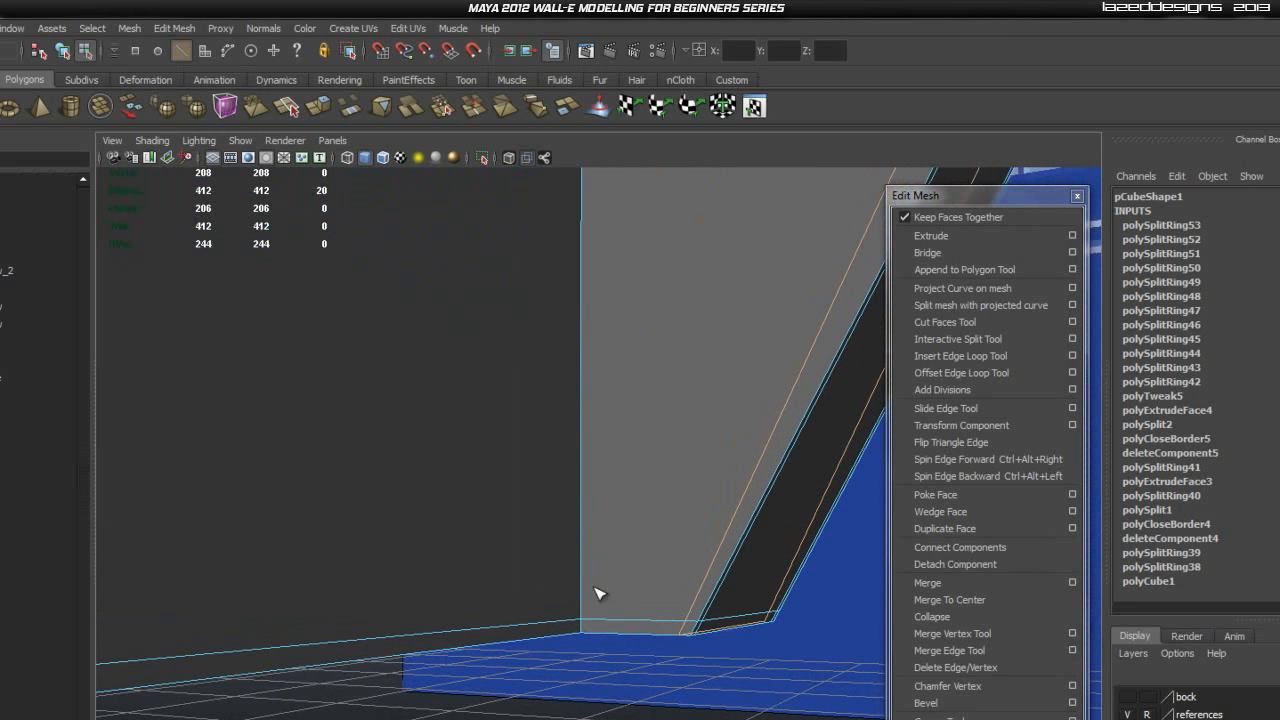
click(591, 637)
Step: Insert two edge loops around the full profile, close to the remaining unsupported corner edges at the piece's ends
alt+drag(591, 637, 609, 482)
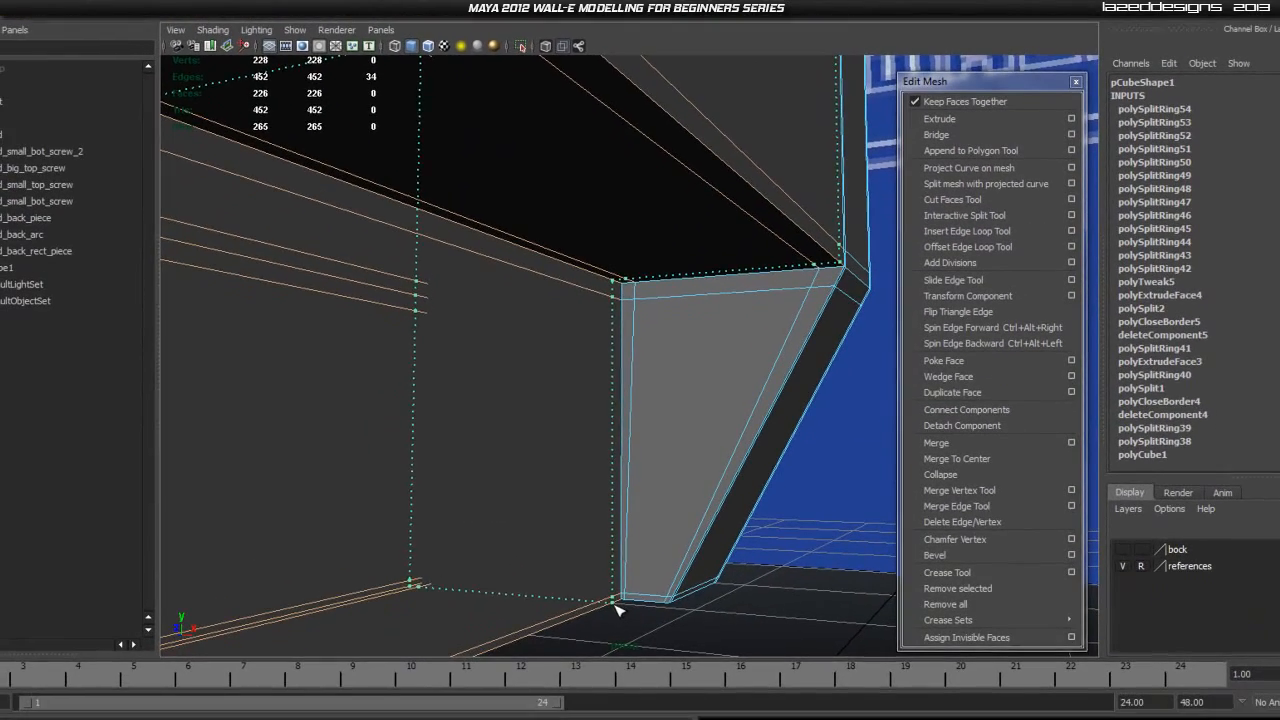
alt+drag(687, 619, 656, 615)
alt+middle_drag(471, 604, 466, 534)
alt+right_drag(466, 534, 408, 531)
alt+middle_drag(464, 432, 635, 540)
alt+right_drag(650, 535, 548, 515)
alt+middle_drag(524, 442, 700, 489)
alt+right_drag(700, 489, 506, 461)
alt+middle_drag(506, 461, 721, 481)
alt+right_drag(721, 481, 452, 441)
alt+drag(452, 441, 620, 440)
alt+drag(524, 424, 683, 464)
scroll(620, 491, up, 1)
scroll(637, 497, down, 1)
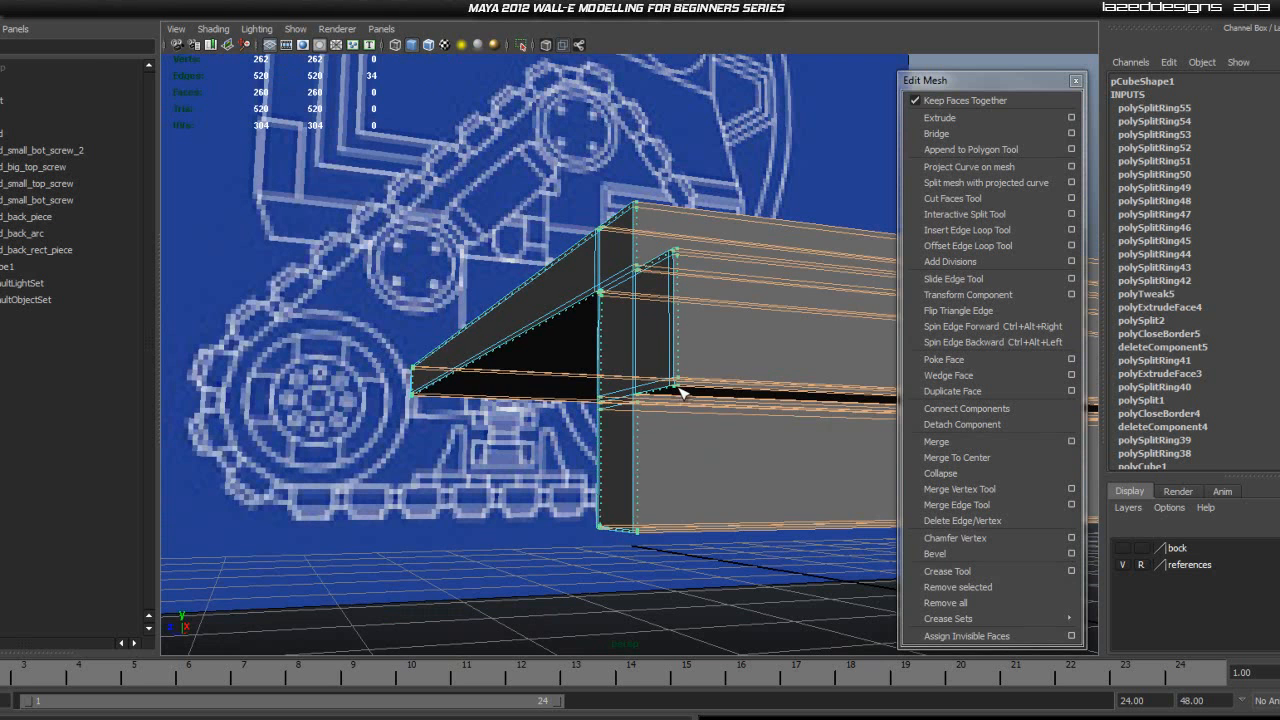
drag(680, 389, 677, 389)
scroll(685, 505, up, 1)
scroll(684, 506, down, 1)
alt+right_drag(667, 498, 684, 468)
alt+middle_drag(684, 466, 676, 432)
scroll(660, 470, down, 6)
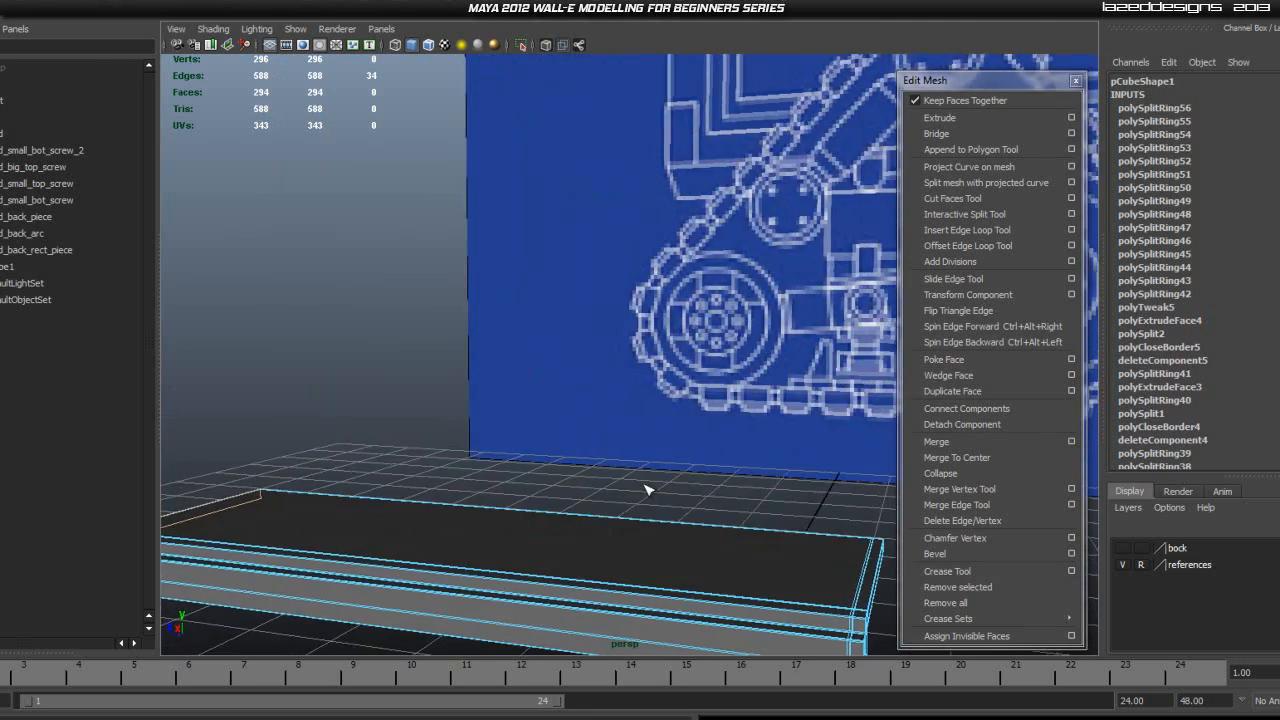
Step: Return to object selection, turn on smooth display for the piece and inspect its ends and underside
right_drag(600, 480, 672, 458)
click(731, 587)
click(619, 497)
click(657, 560)
scroll(657, 560, up, 1)
alt+drag(632, 602, 631, 511)
scroll(631, 531, up, 6)
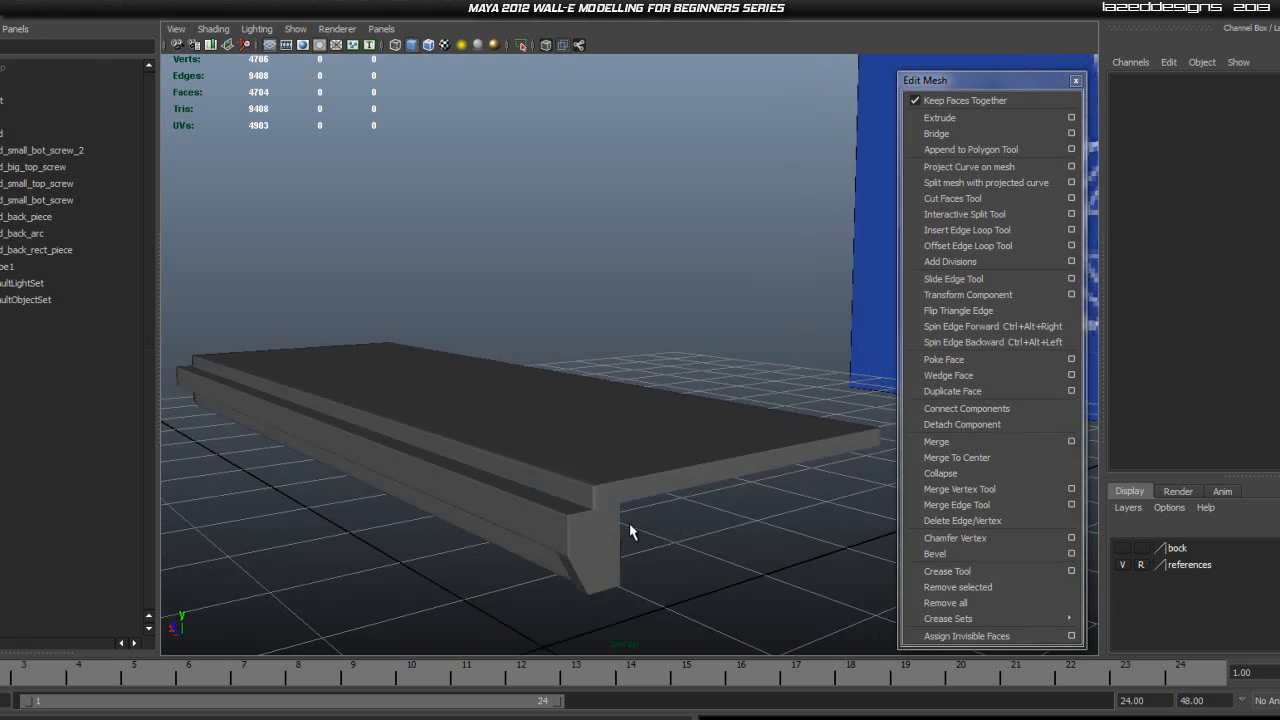
alt+middle_drag(633, 535, 637, 437)
alt+drag(664, 532, 671, 440)
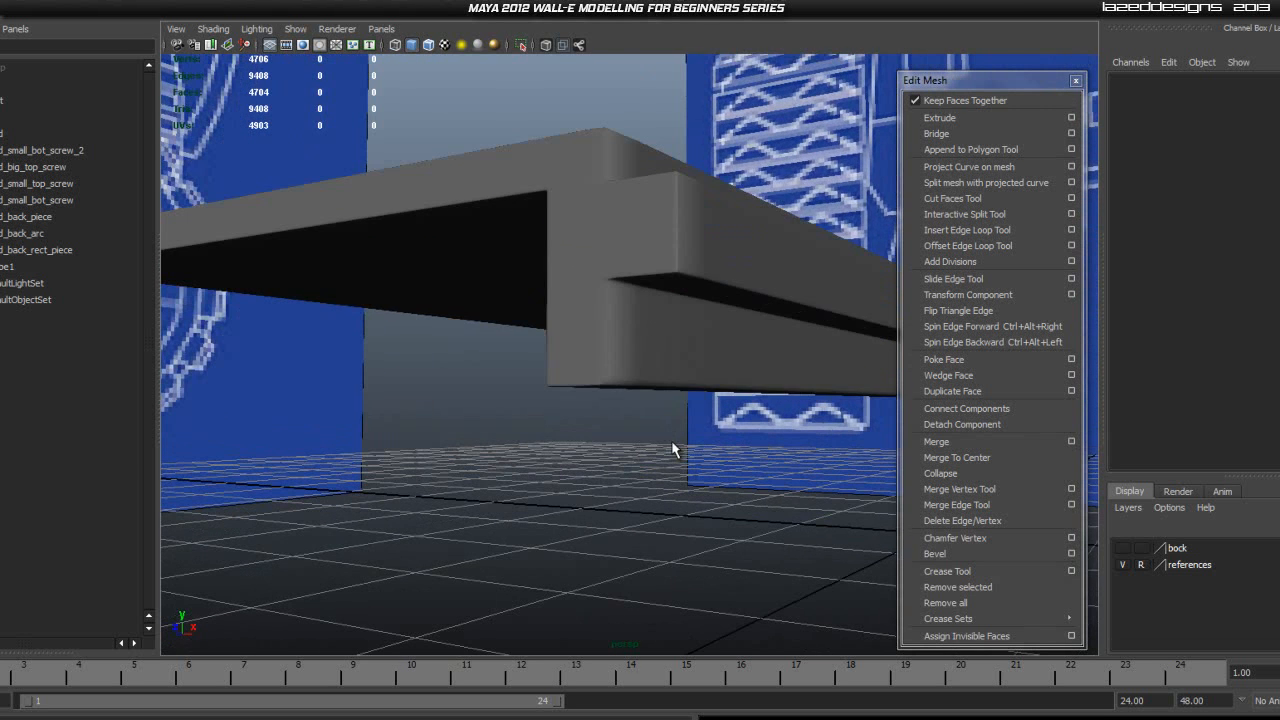
Step: Compare the piece with smooth display off and on while checking its corners, ledge and underside
click(659, 367)
click(694, 449)
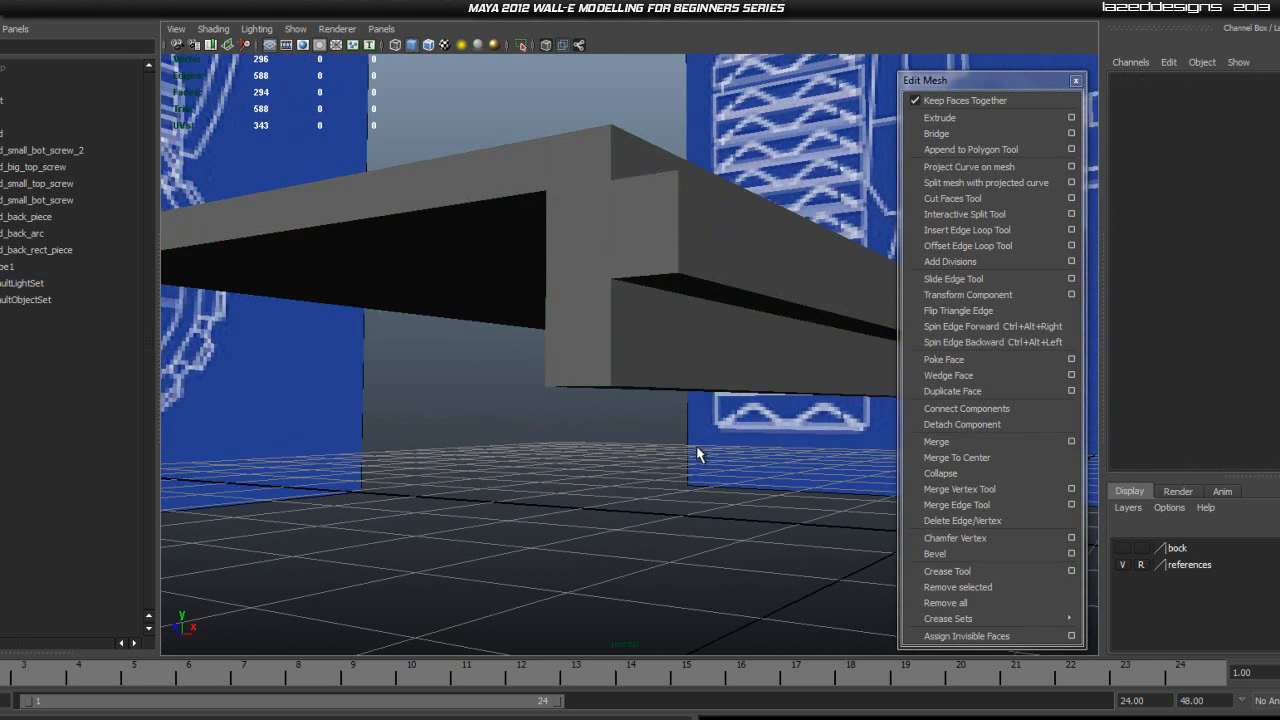
click(660, 372)
click(712, 485)
alt+drag(712, 485, 712, 395)
click(681, 392)
scroll(712, 397, up, 3)
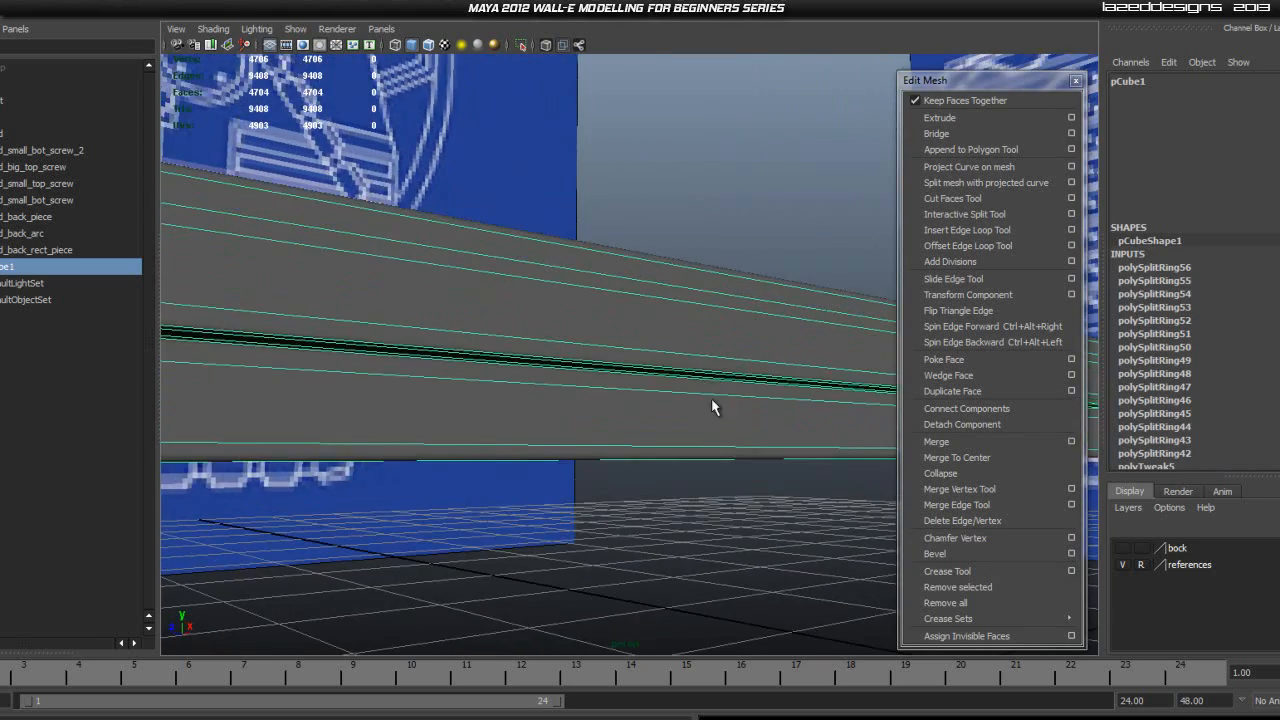
click(709, 505)
alt+drag(709, 505, 551, 486)
click(571, 377)
click(645, 483)
scroll(637, 333, up, 1)
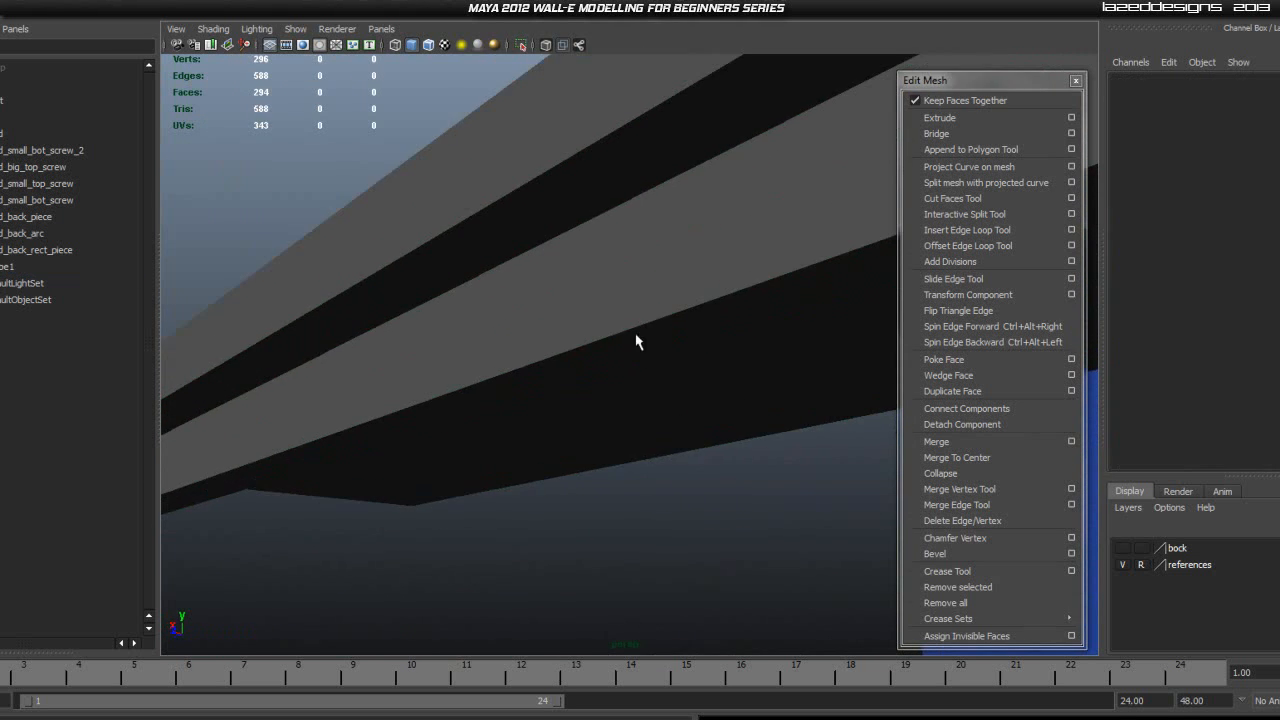
Step: Insert an edge loop running lengthwise along the underside, close to the unsupported long edge at the ledge's corner
click(645, 334)
scroll(654, 335, up, 2)
scroll(661, 345, down, 1)
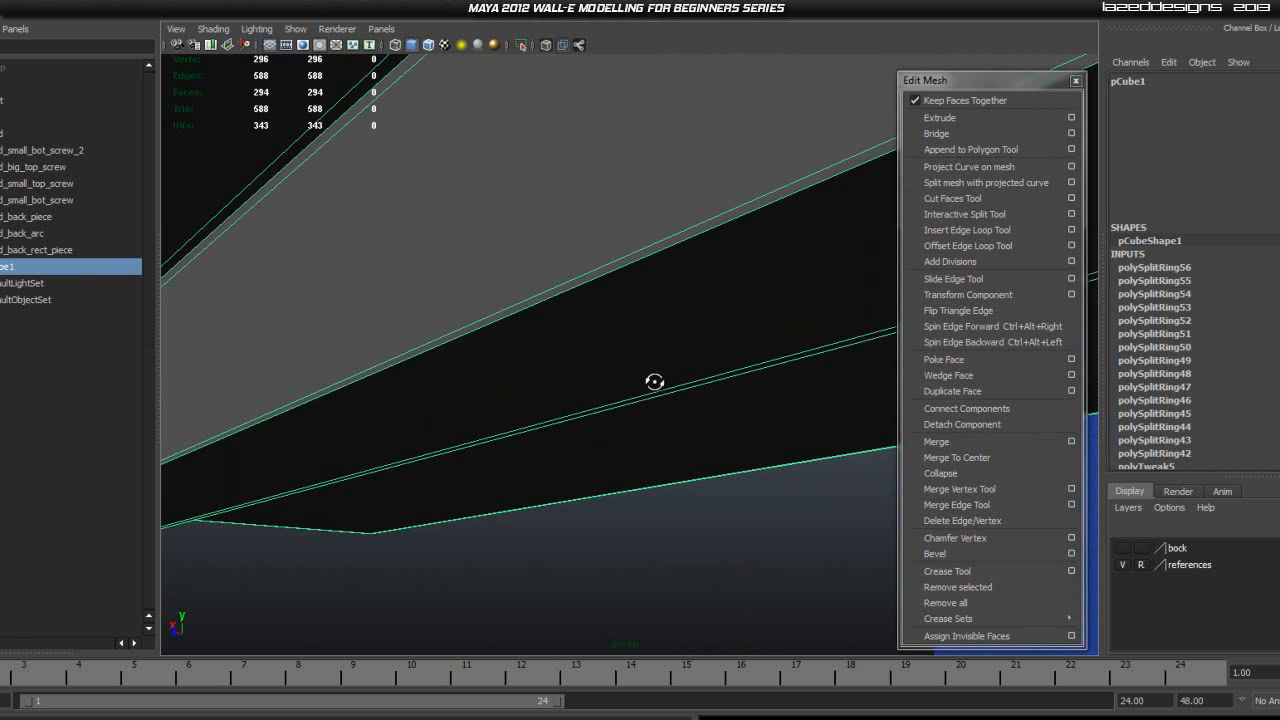
alt+drag(655, 382, 500, 363)
alt+middle_drag(500, 363, 529, 406)
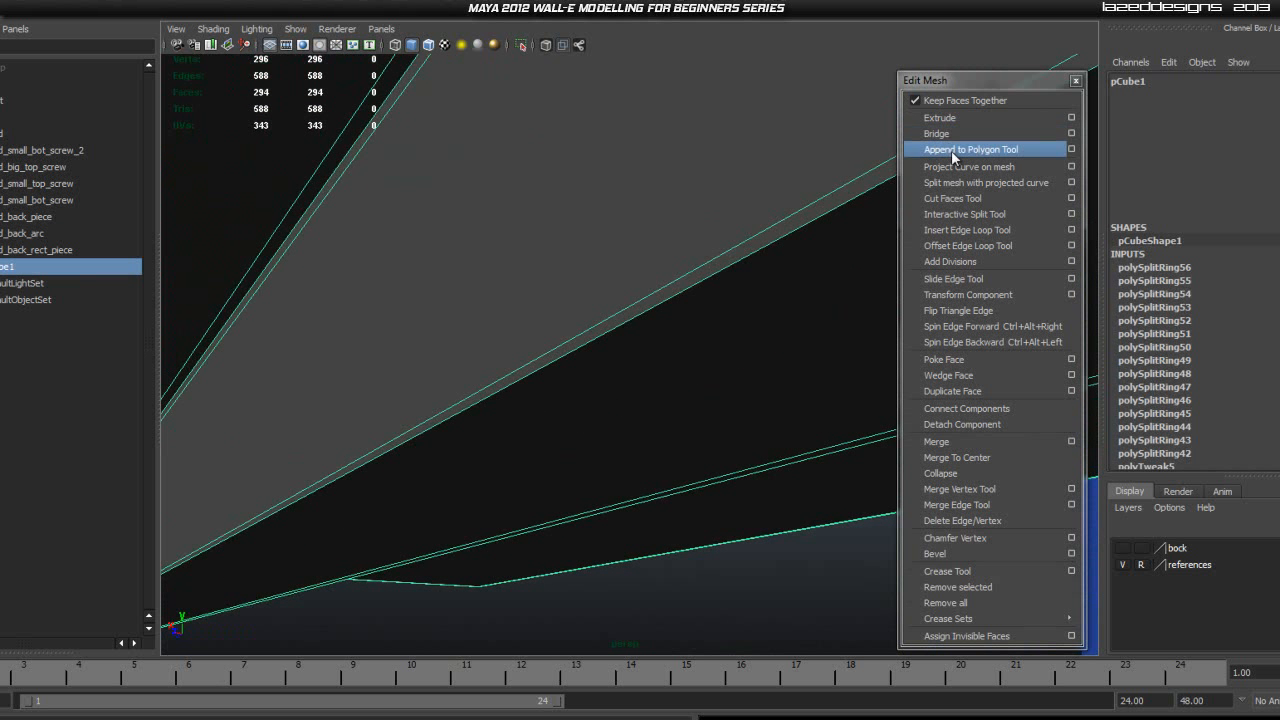
alt+middle_drag(628, 256, 499, 367)
scroll(591, 314, down, 2)
scroll(569, 366, up, 2)
alt+middle_drag(617, 253, 600, 307)
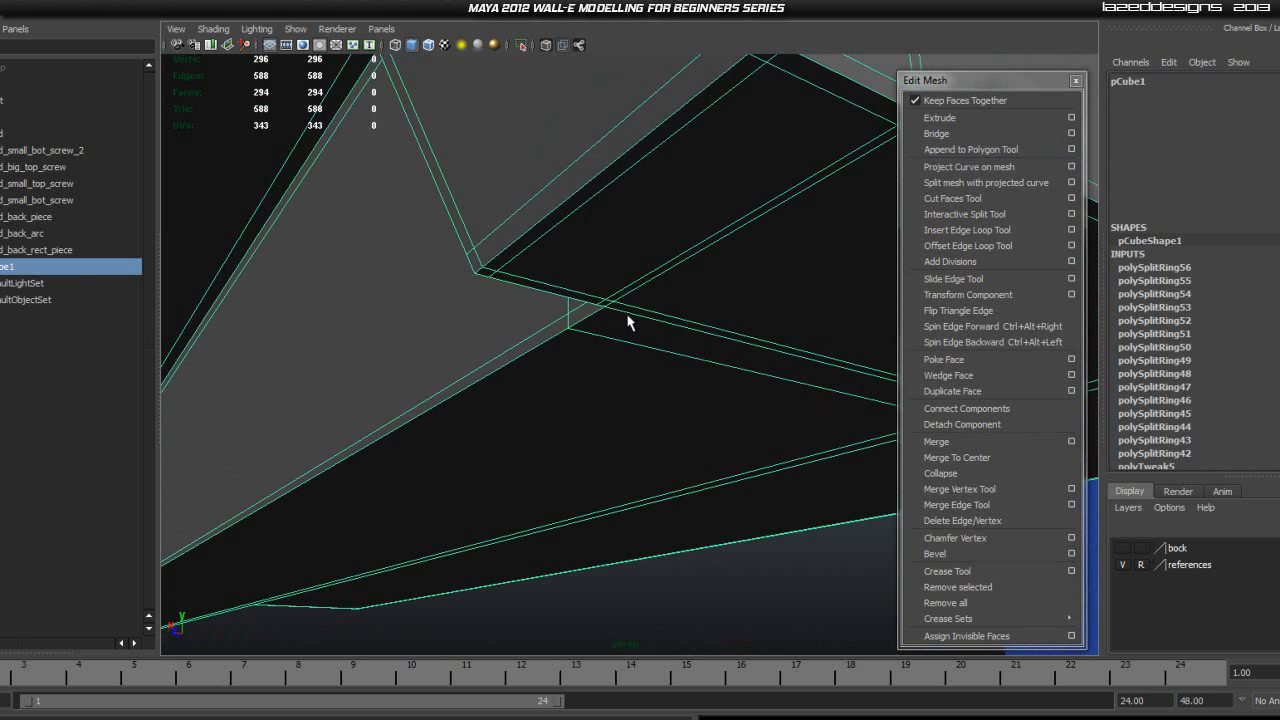
click(959, 232)
drag(625, 323, 632, 316)
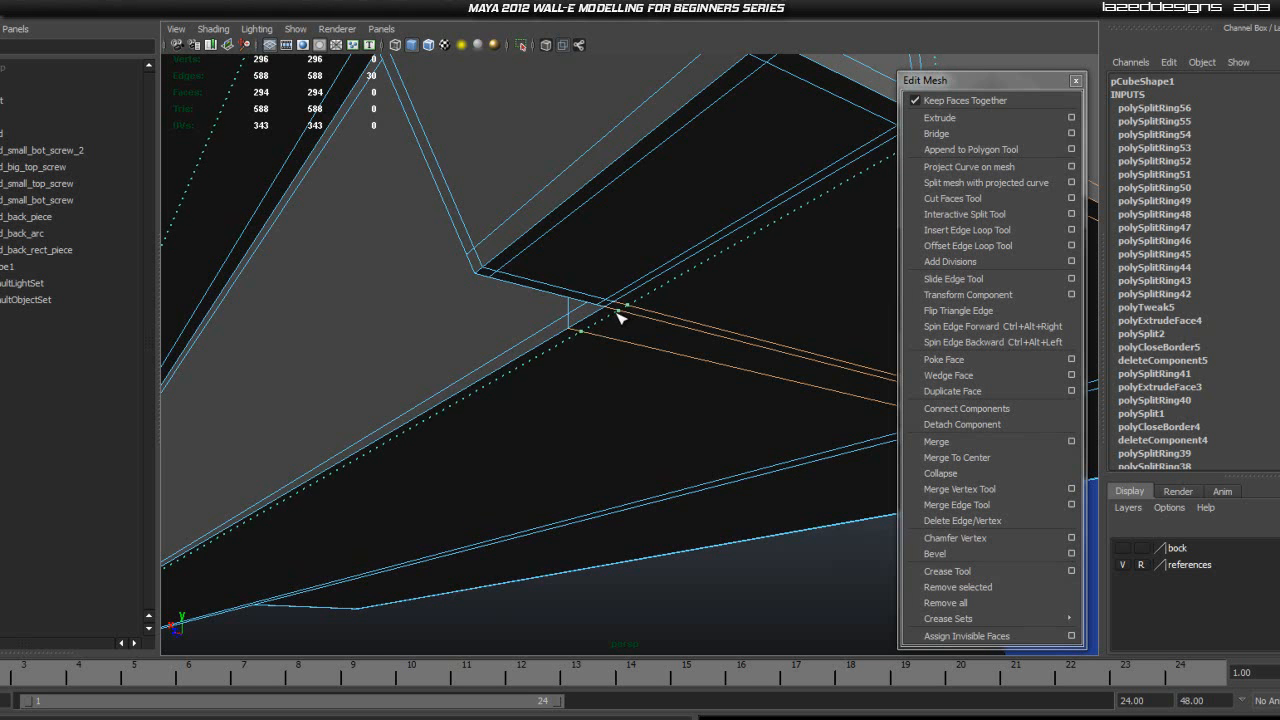
drag(617, 313, 618, 313)
Step: Return to object selection, turn on smooth display for the piece and inspect its slanted end profile
scroll(672, 358, down, 5)
alt+drag(672, 358, 673, 440)
right_drag(670, 430, 700, 410)
alt+drag(686, 437, 605, 352)
alt+drag(644, 309, 654, 290)
scroll(697, 353, up, 6)
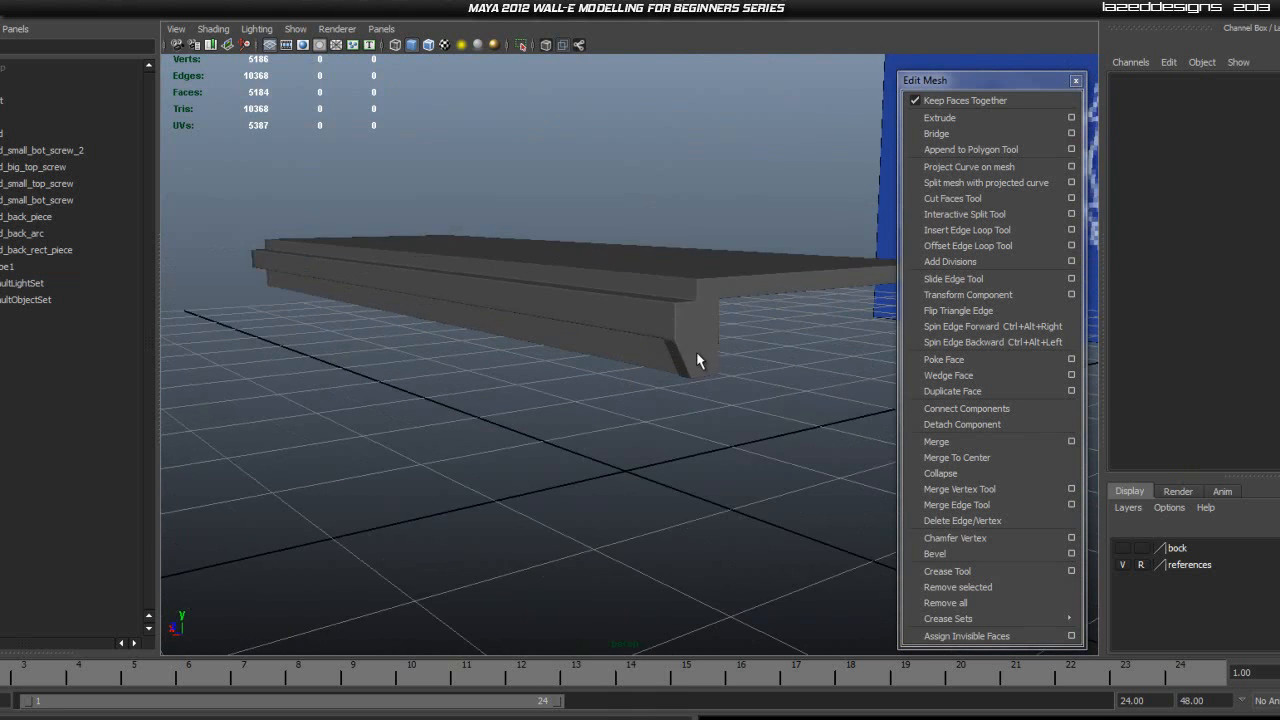
alt+middle_drag(741, 326, 712, 376)
Step: Turn off smooth display and examine the edge loop layout around the piece's stepped ends and underside
click(683, 365)
key(1)
click(594, 487)
scroll(661, 367, up, 6)
click(712, 348)
alt+drag(712, 355, 682, 377)
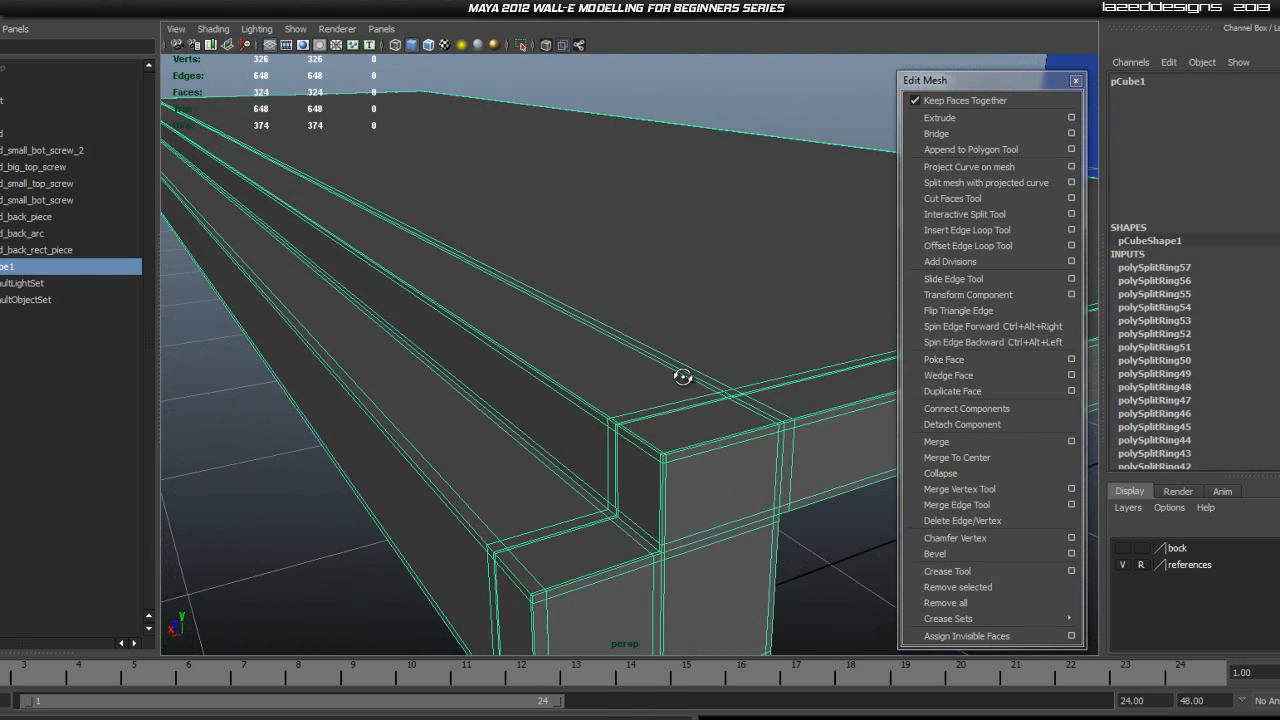
alt+middle_drag(621, 404, 628, 385)
alt+drag(556, 440, 720, 337)
alt+right_drag(720, 337, 754, 341)
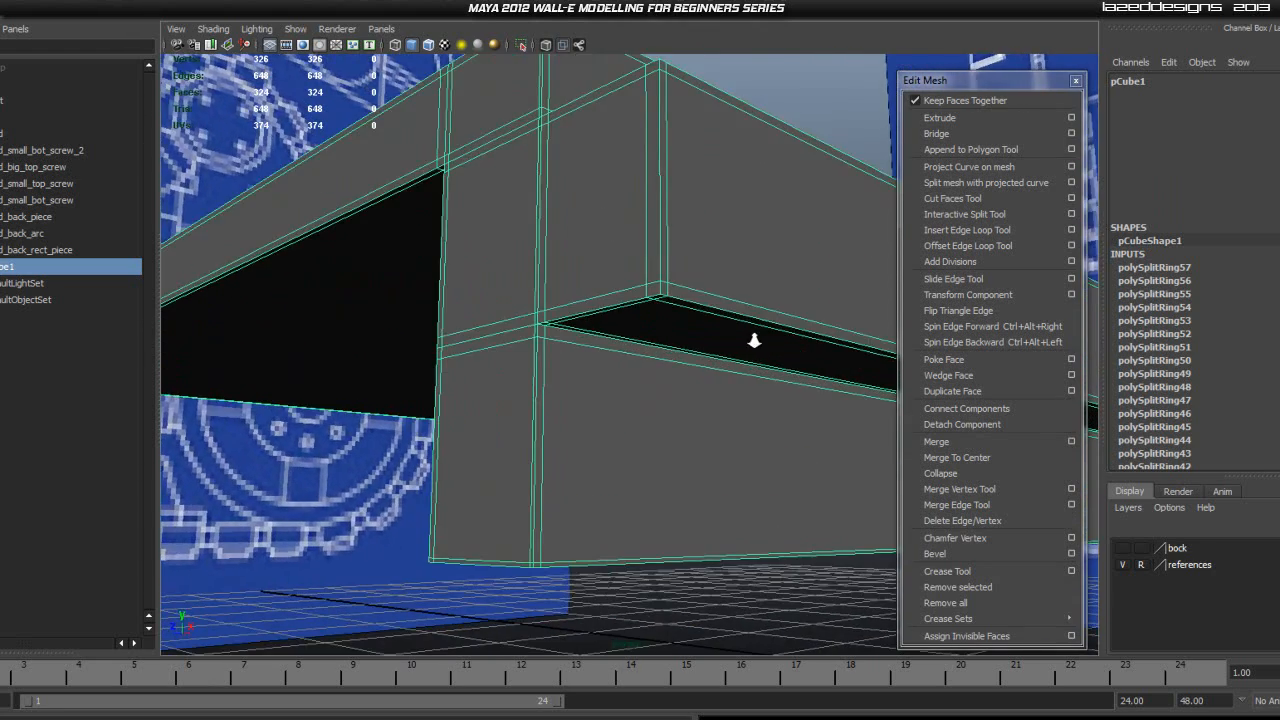
alt+drag(697, 355, 567, 315)
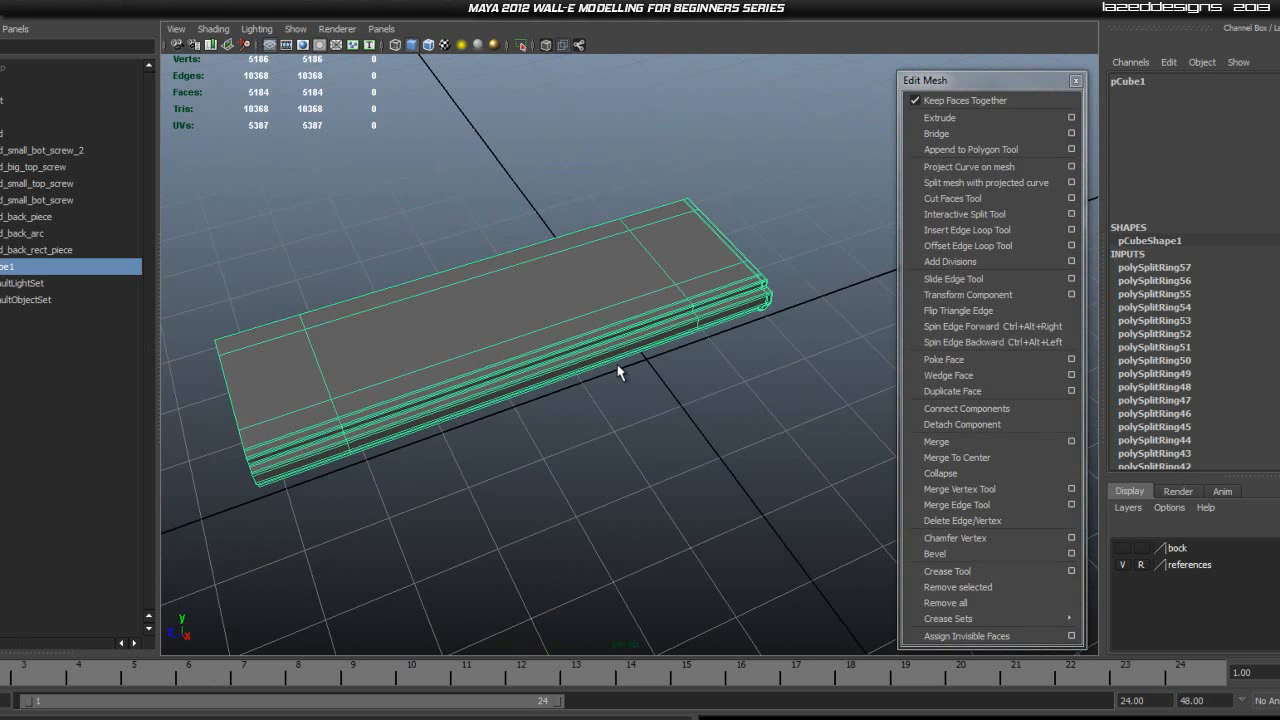
Step: Examine the smoothed piece from several sides, then compare its stepped corner with smooth display off
right_drag(578, 322, 594, 304)
click(746, 404)
alt+drag(746, 404, 706, 545)
click(536, 413)
click(635, 514)
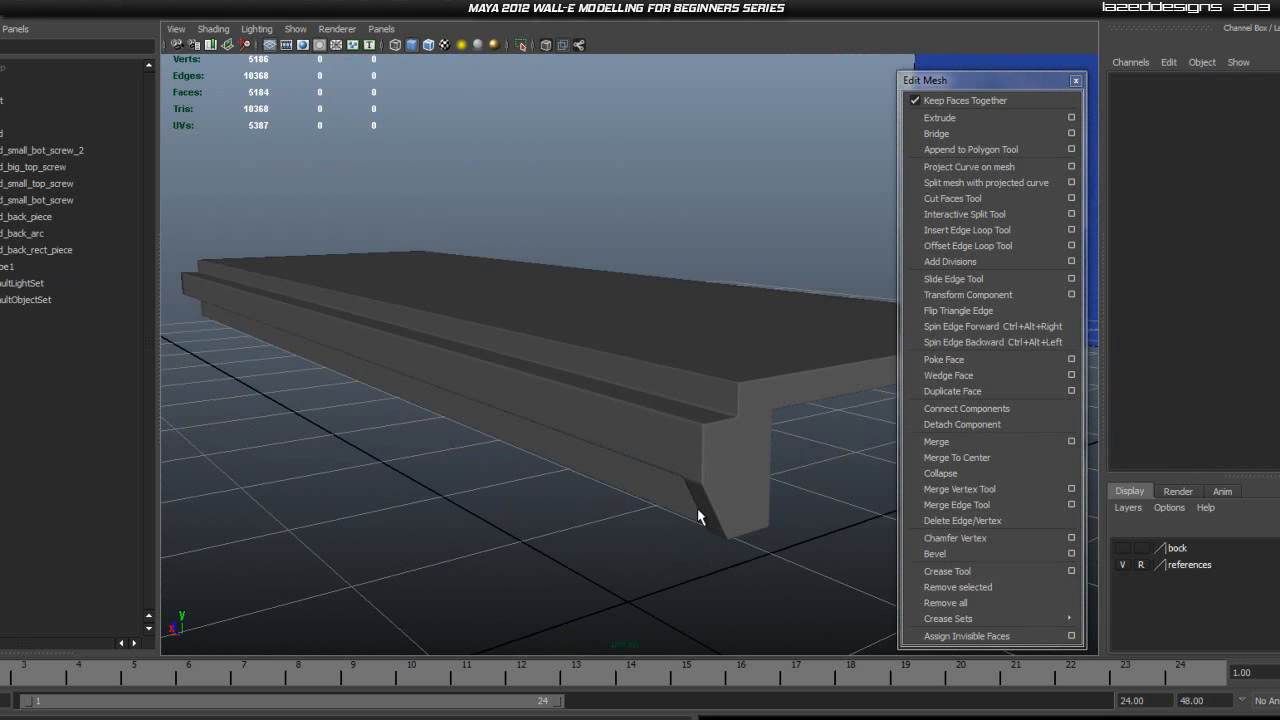
alt+drag(765, 466, 736, 452)
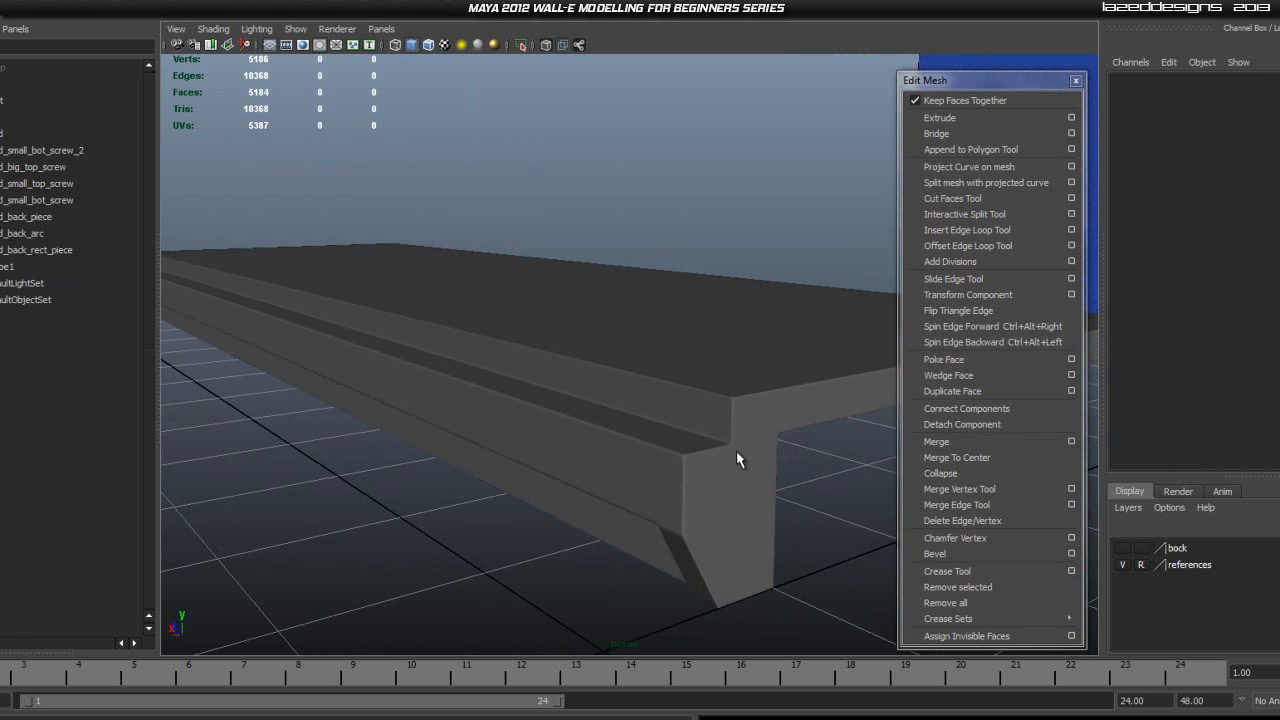
click(737, 436)
scroll(741, 434, up, 3)
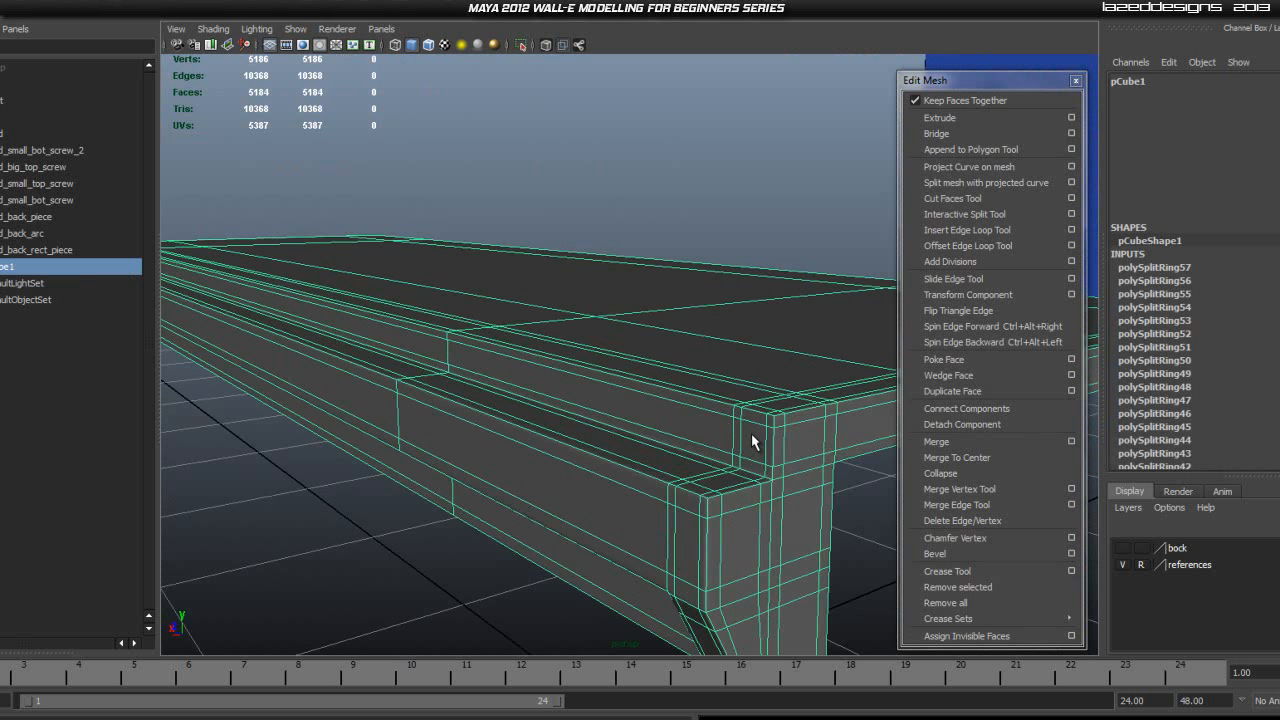
scroll(737, 431, down, 6)
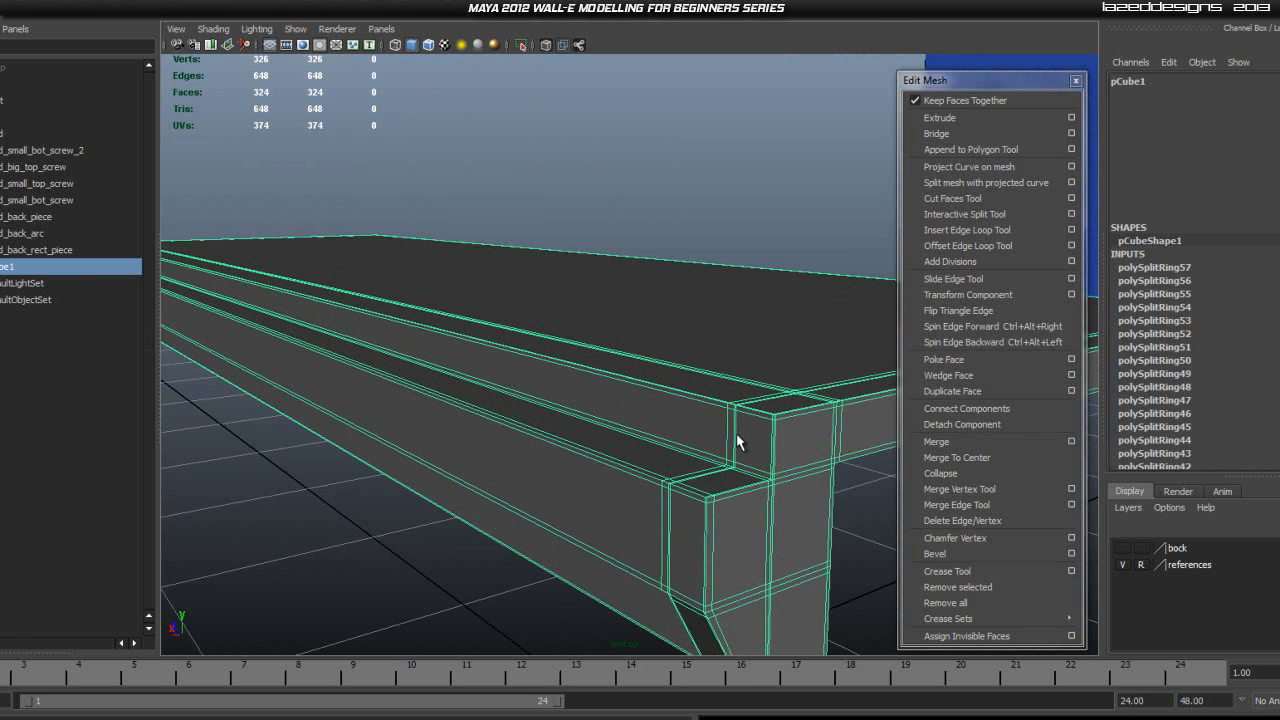
Step: Turn smooth display back on, show the other model parts again and raise the piece to the height of WALL-E's head
right_drag(610, 398, 737, 372)
click(673, 397)
scroll(681, 397, down, 8)
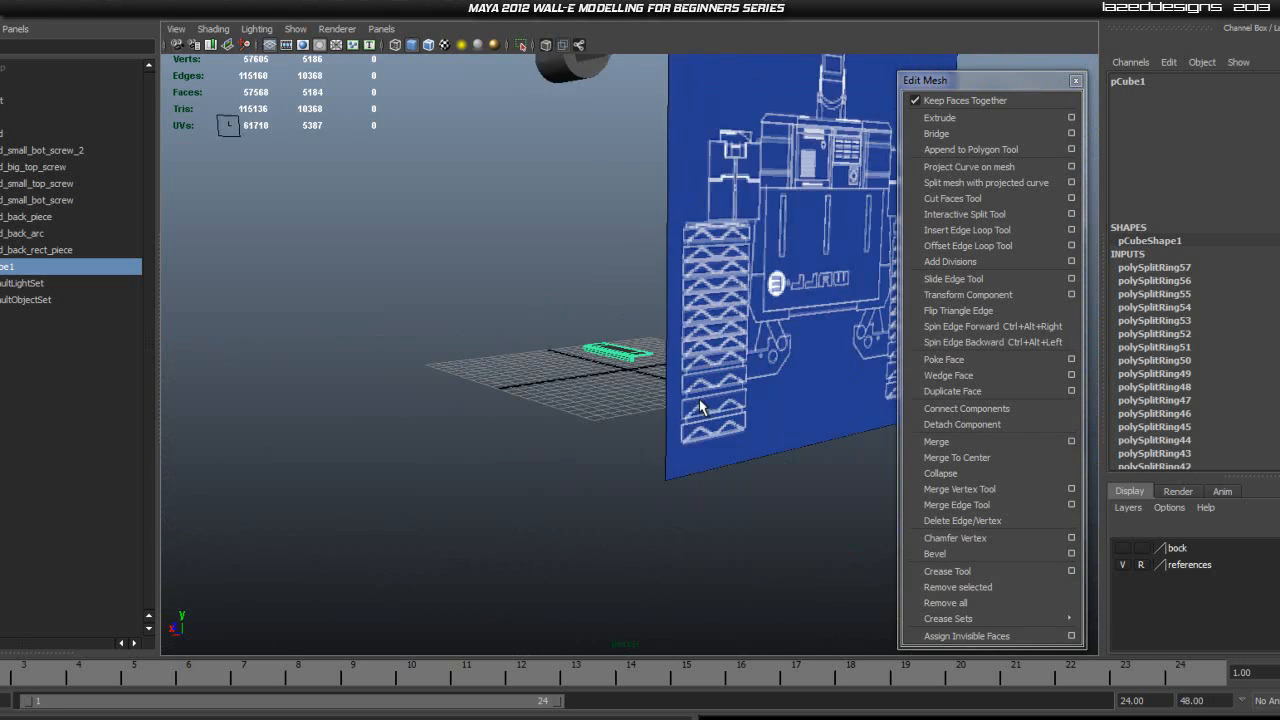
alt+middle_drag(650, 326, 716, 582)
alt+drag(664, 548, 658, 490)
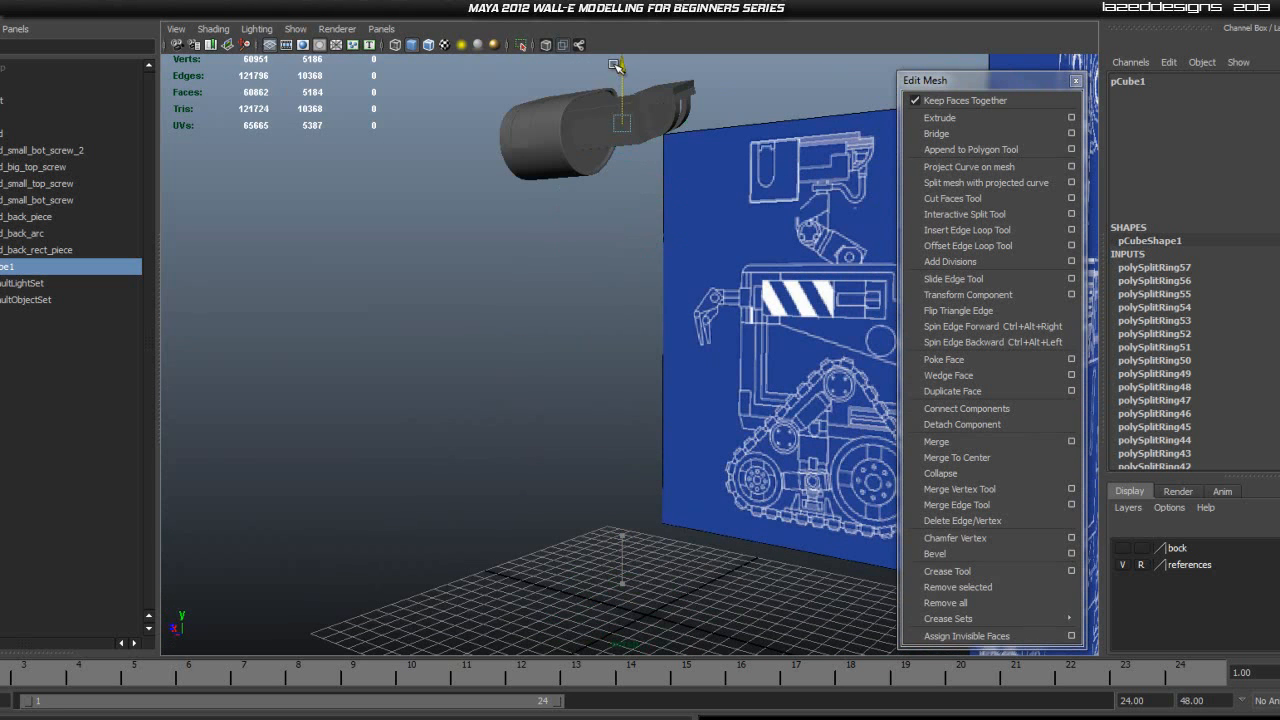
alt+middle_drag(739, 170, 731, 340)
Step: Raise the piece above the head's back parts and slide it across so it lies over them
scroll(731, 343, up, 3)
alt+drag(731, 343, 672, 352)
scroll(659, 301, up, 3)
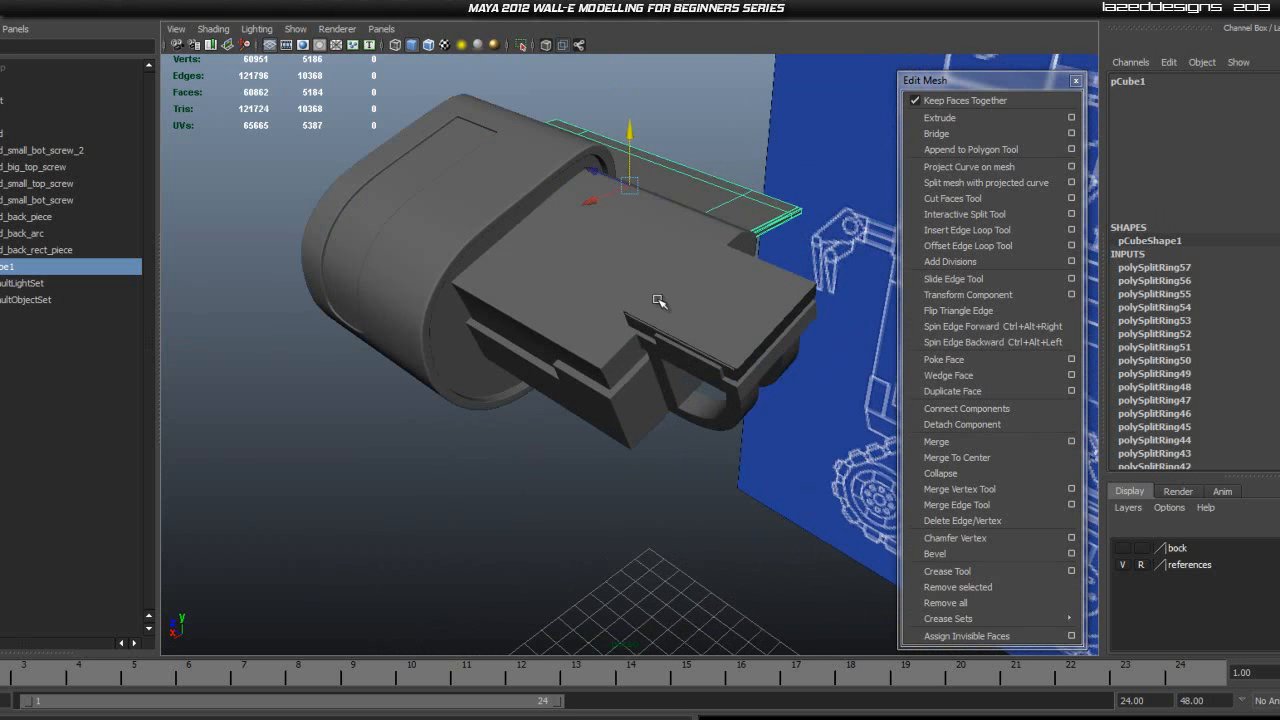
drag(616, 124, 628, 78)
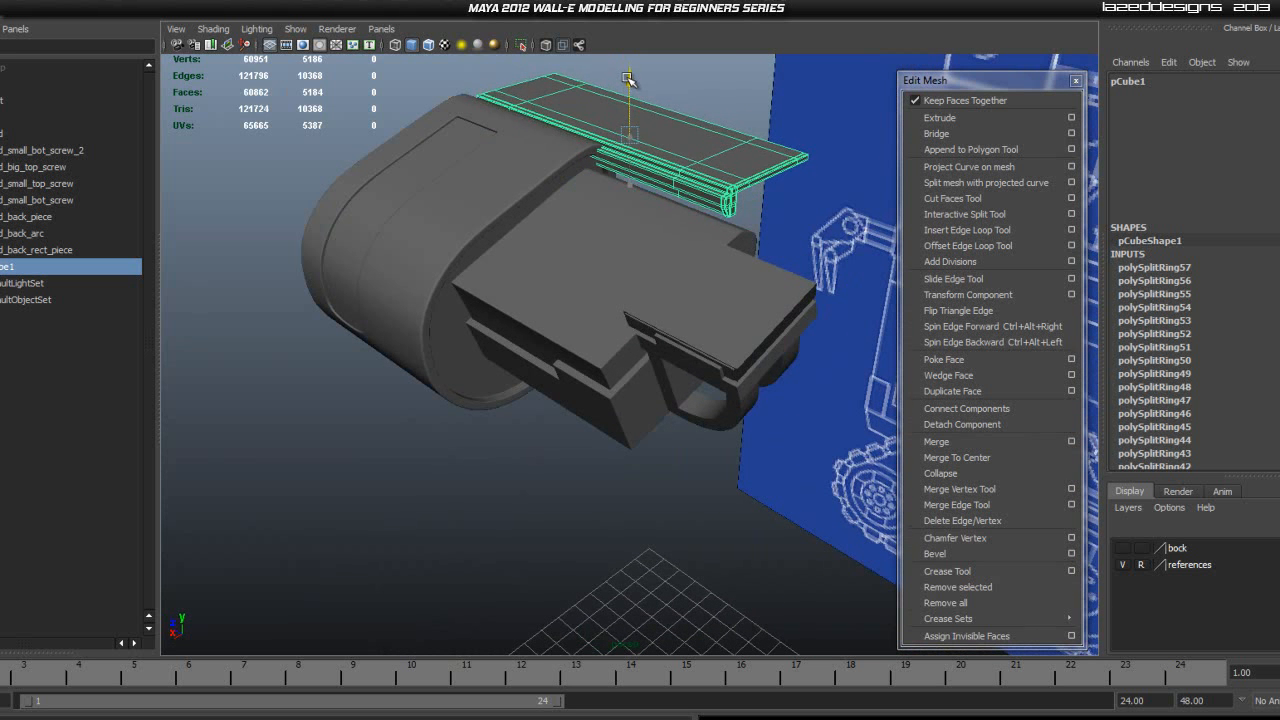
drag(597, 160, 493, 259)
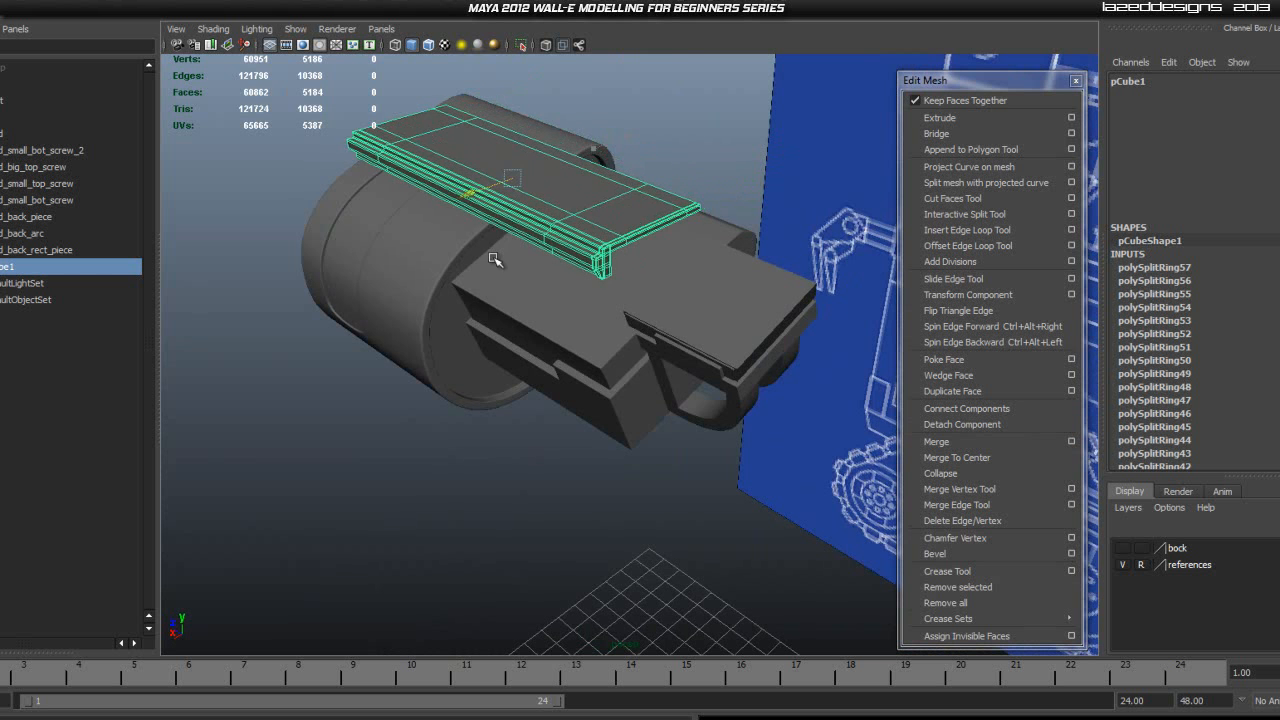
Step: Set the piece's Rotate Z to -20.5 to match the tilt of head_back_rect_piece
alt+drag(685, 315, 609, 381)
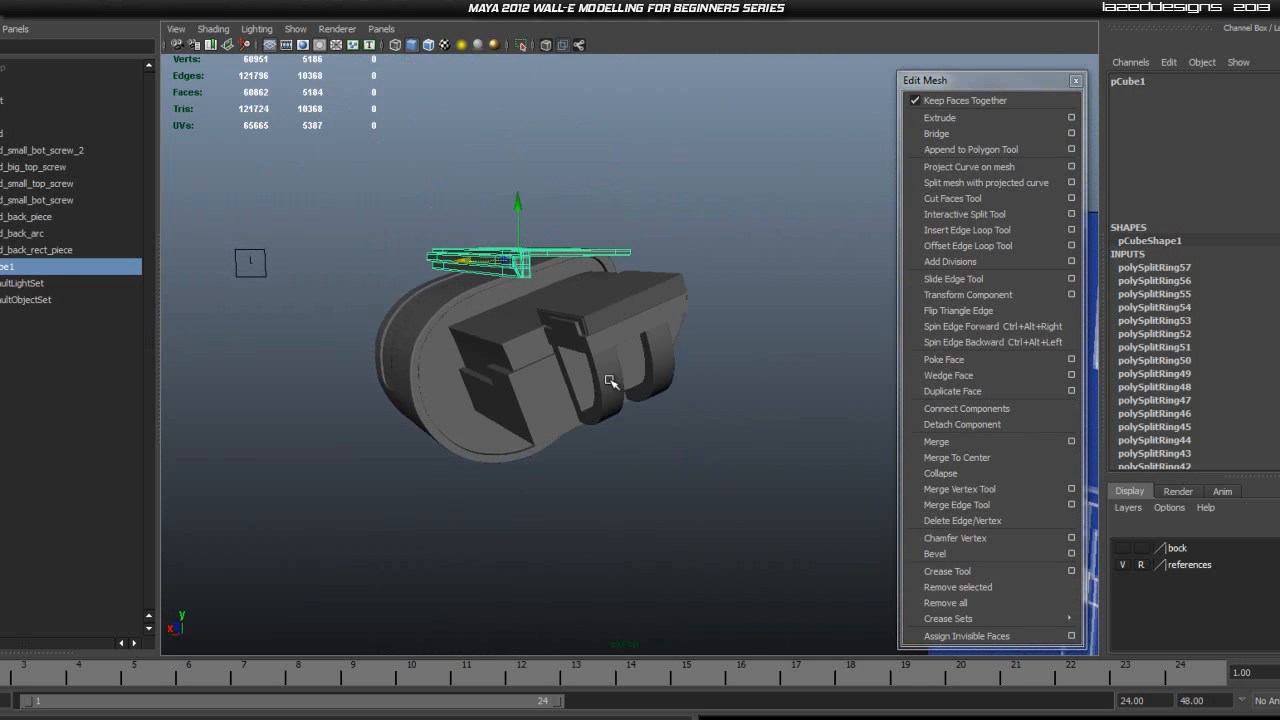
click(614, 301)
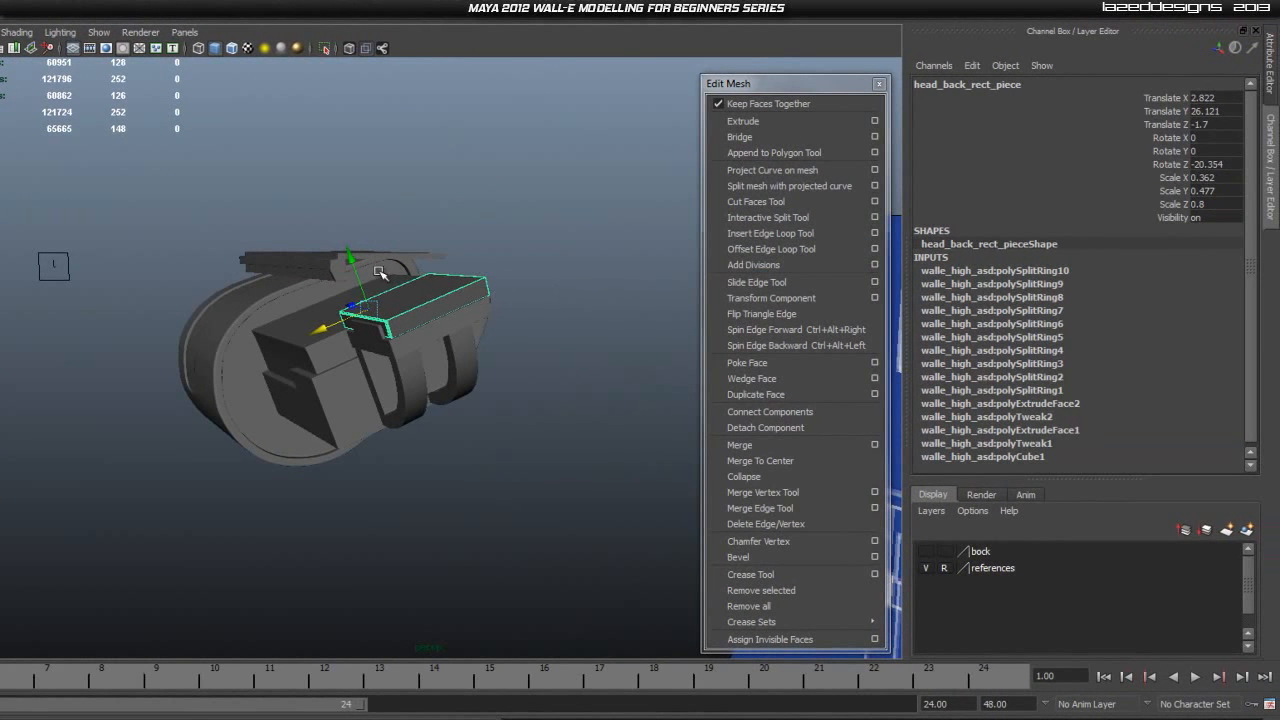
click(372, 260)
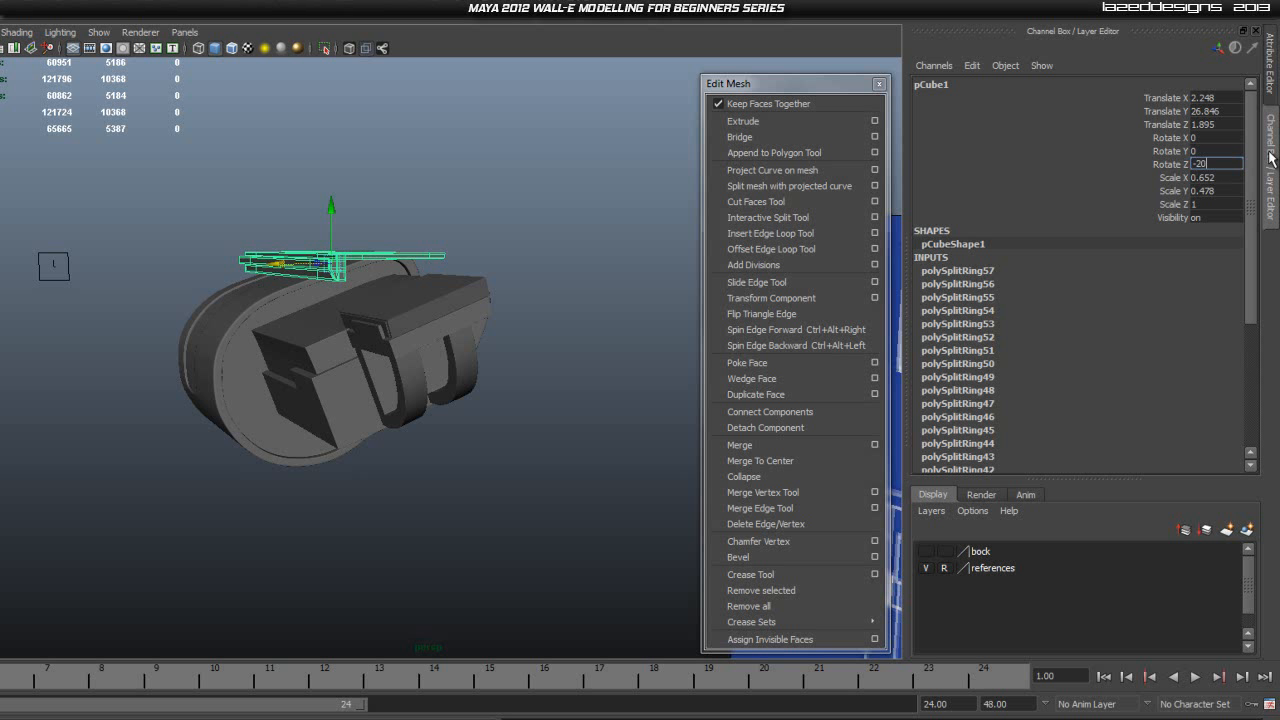
click(514, 231)
click(411, 253)
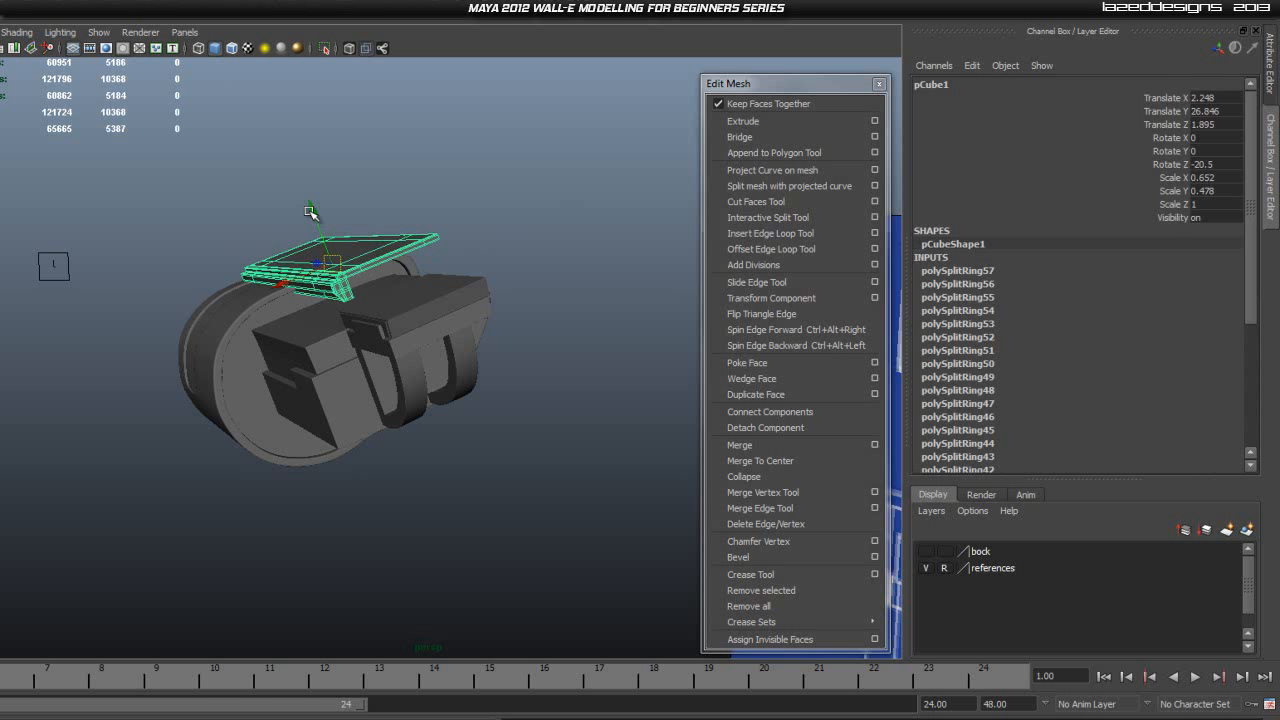
Step: Lower the tilted piece onto the head's back, to a translation of about X 2.44, Y 26.302 and Z 0.972
alt+drag(420, 331, 557, 369)
scroll(480, 362, up, 4)
alt+middle_drag(450, 358, 339, 363)
middle_drag(97, 268, 119, 314)
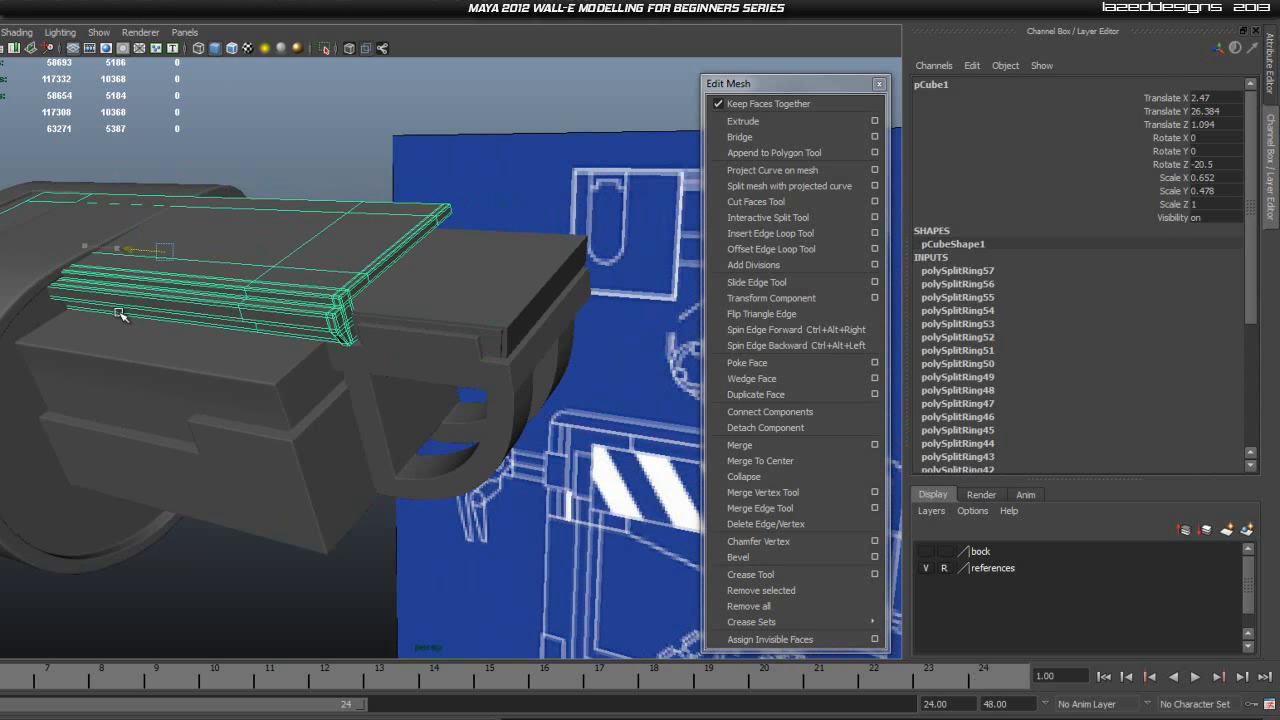
scroll(356, 396, up, 5)
alt+drag(357, 396, 216, 370)
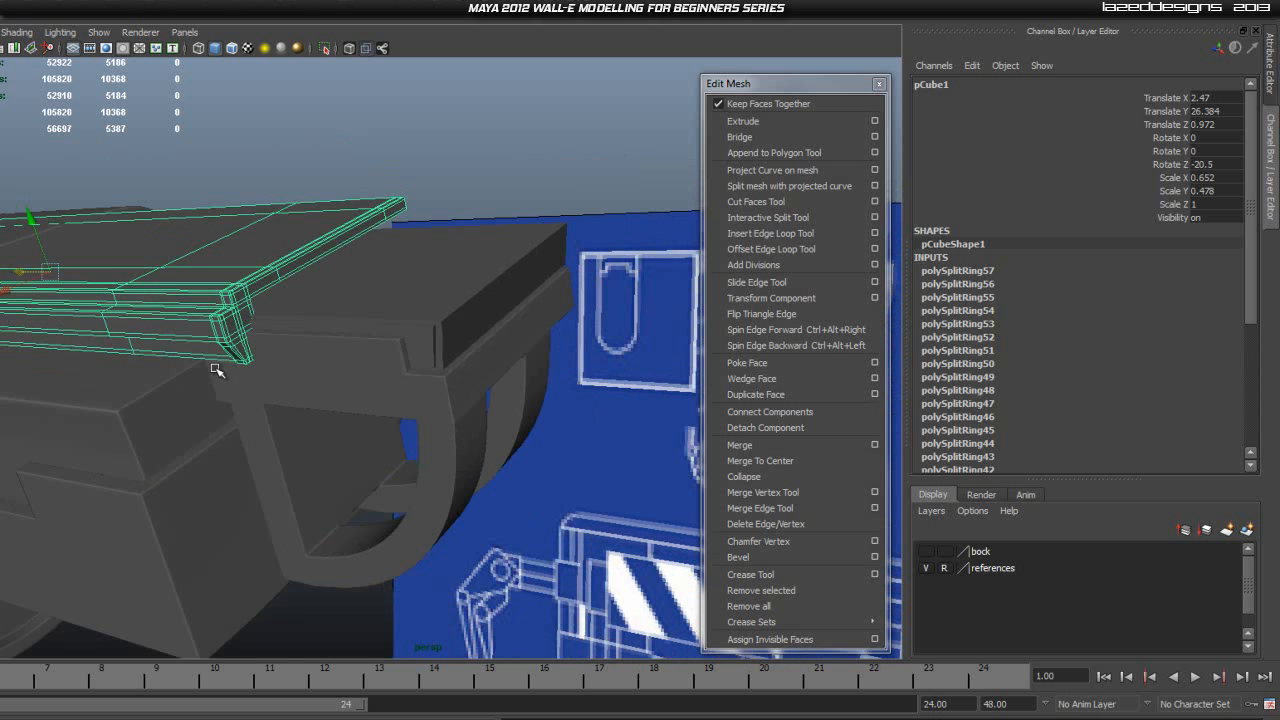
drag(35, 215, 36, 226)
click(389, 180)
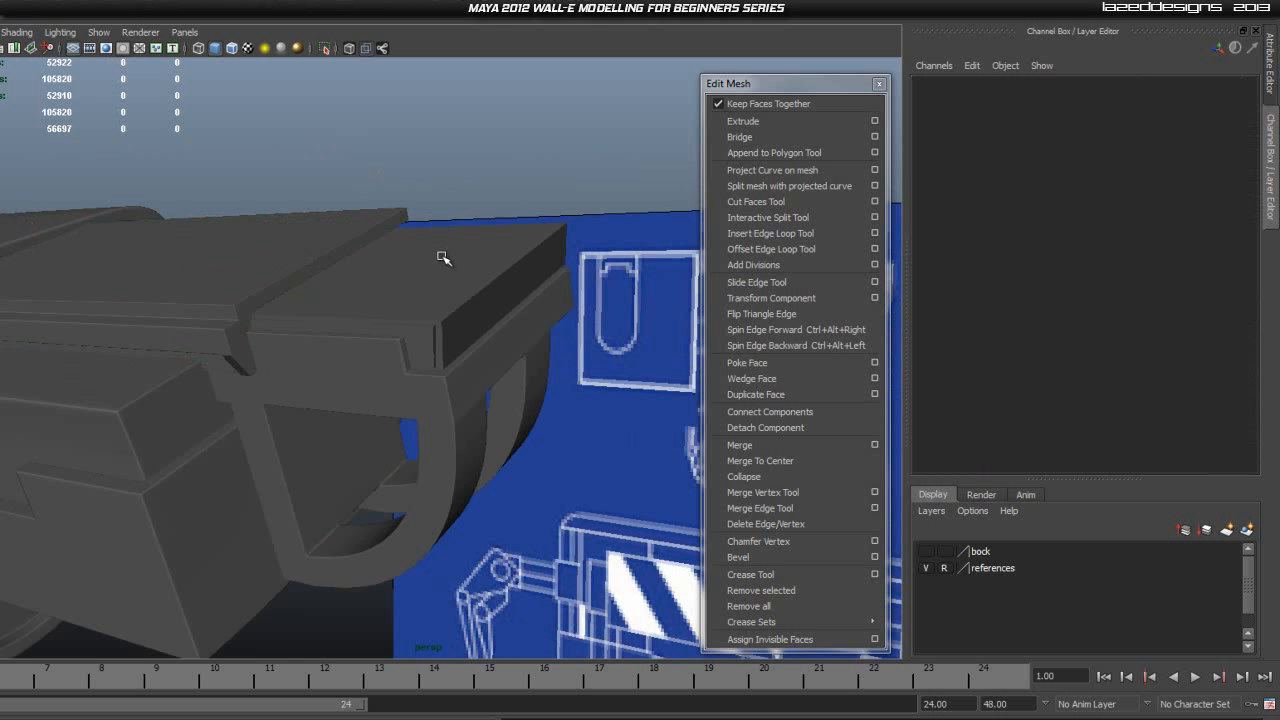
Step: Check the end of the piece against the neighbouring parts and slide it to a Translate Z of about 0.355
alt+drag(443, 257, 406, 266)
alt+middle_drag(326, 284, 386, 264)
alt+drag(254, 303, 314, 306)
click(310, 318)
scroll(310, 320, up, 2)
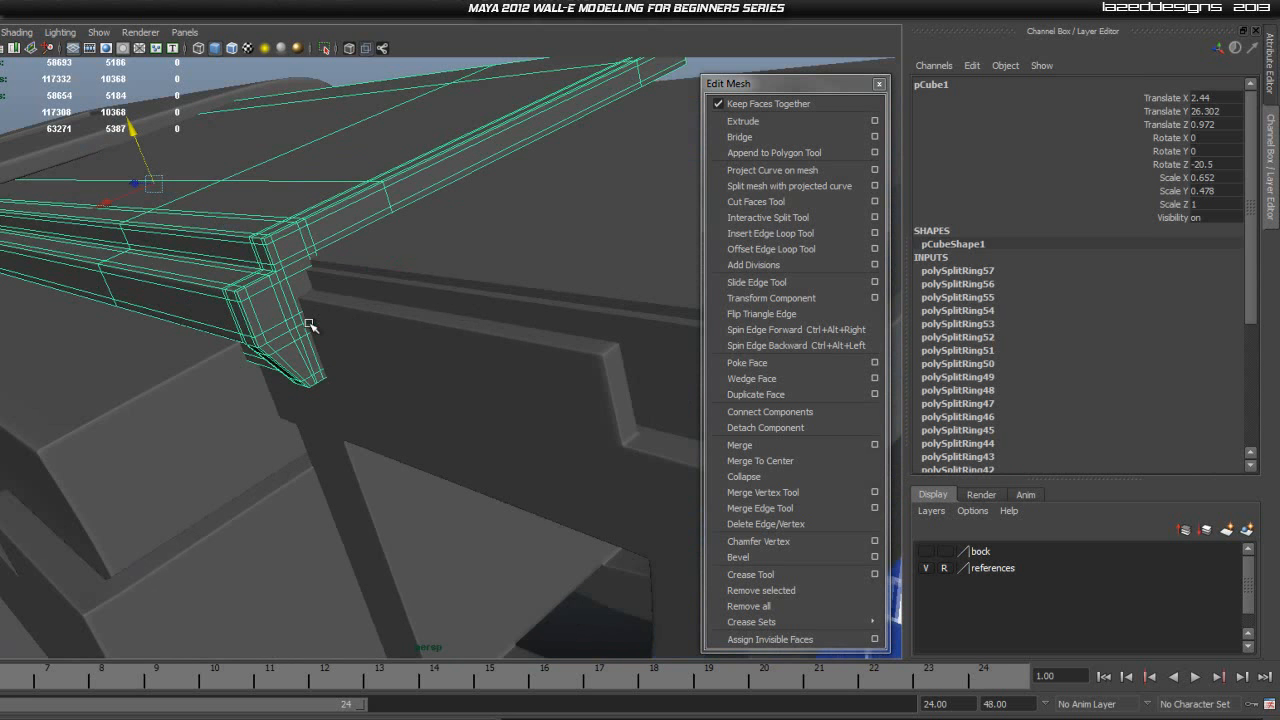
scroll(438, 370, down, 3)
alt+drag(404, 362, 376, 311)
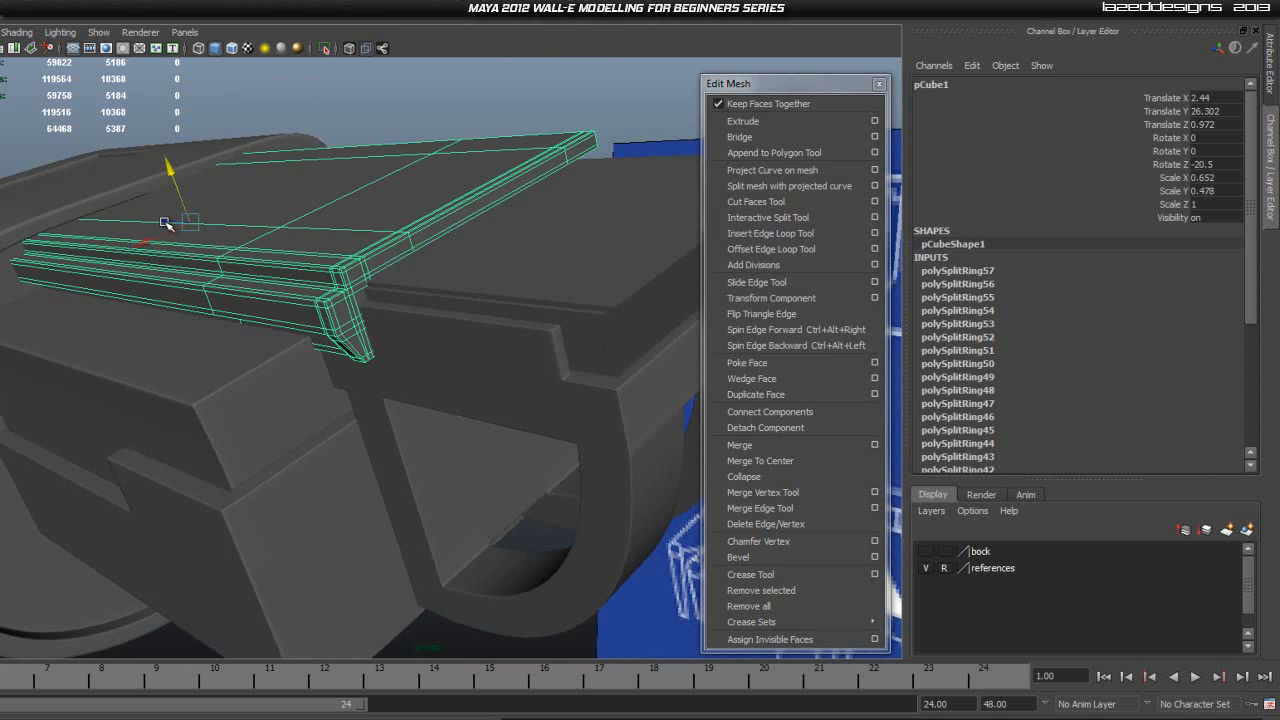
drag(176, 232, 199, 260)
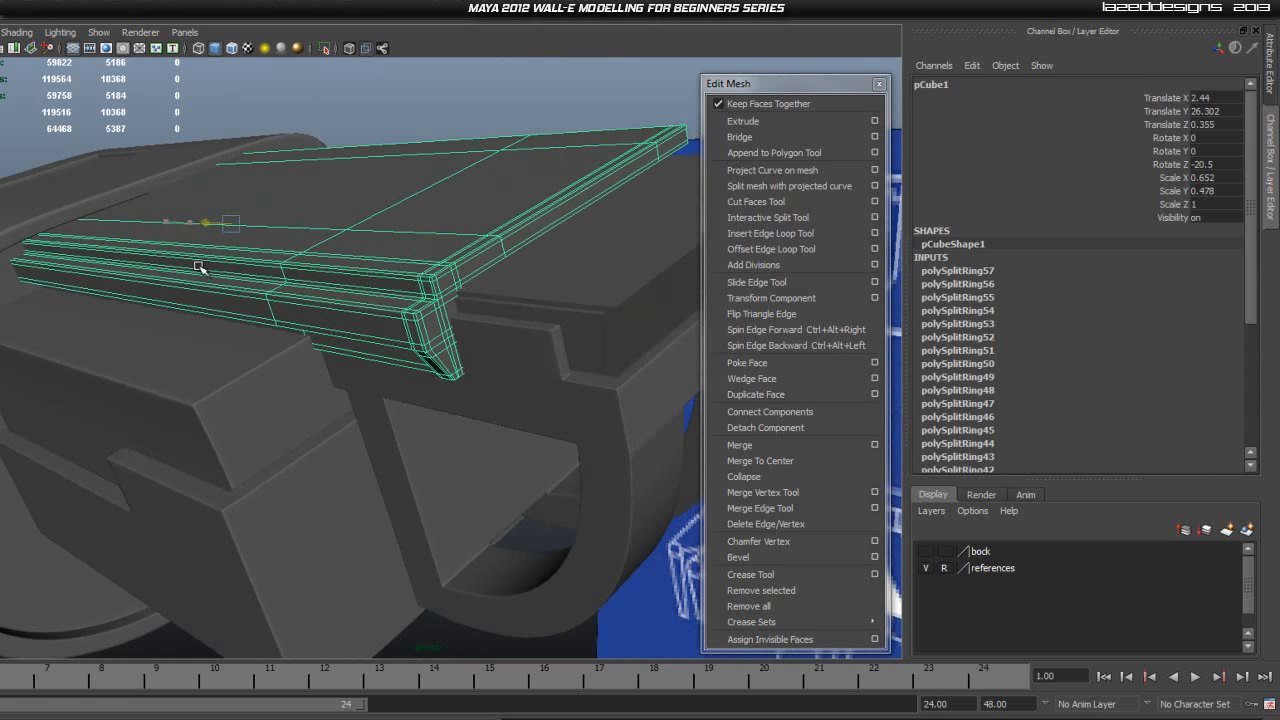
Step: Check the piece's fit on the head from both sides and nudge it to a Translate Z of about 0.382
click(580, 461)
scroll(590, 490, down, 3)
click(605, 526)
alt+drag(662, 401, 484, 356)
alt+middle_drag(484, 356, 232, 323)
click(183, 296)
click(538, 364)
Step: Copy the Rotate Z value -20.354 from head_back_rect_piece to the new piece
alt+drag(365, 337, 436, 328)
click(436, 328)
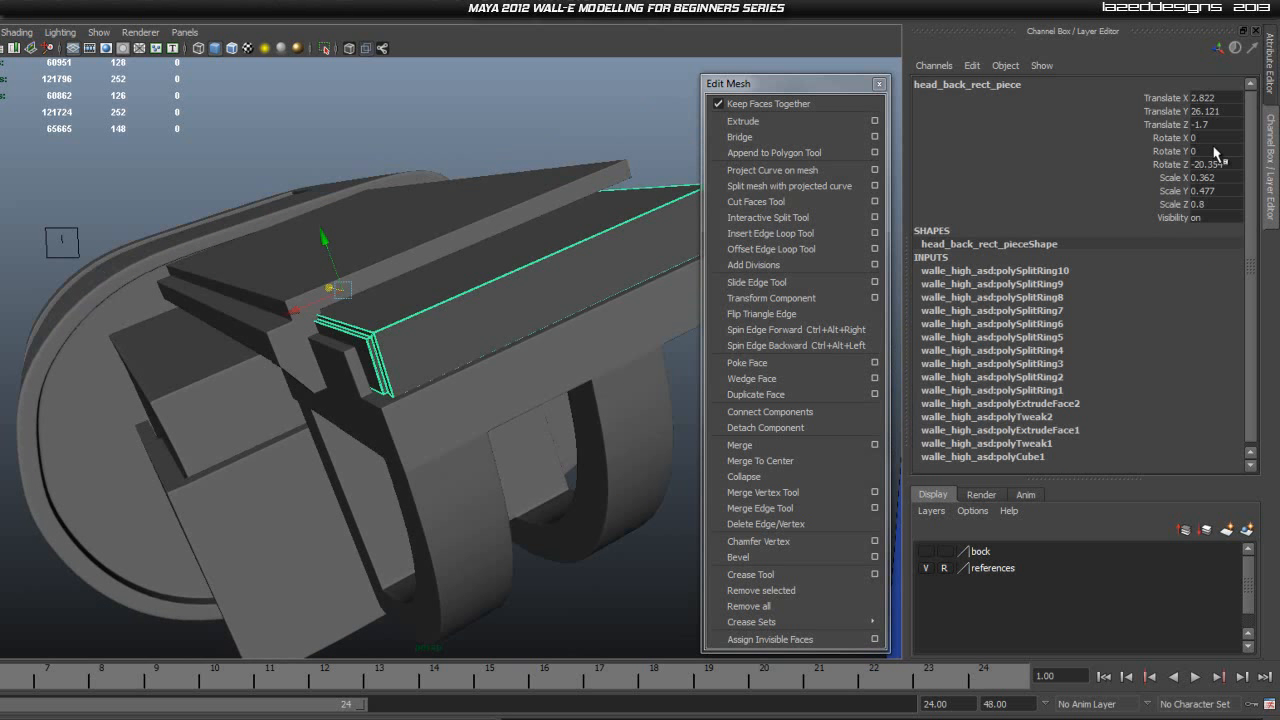
click(487, 226)
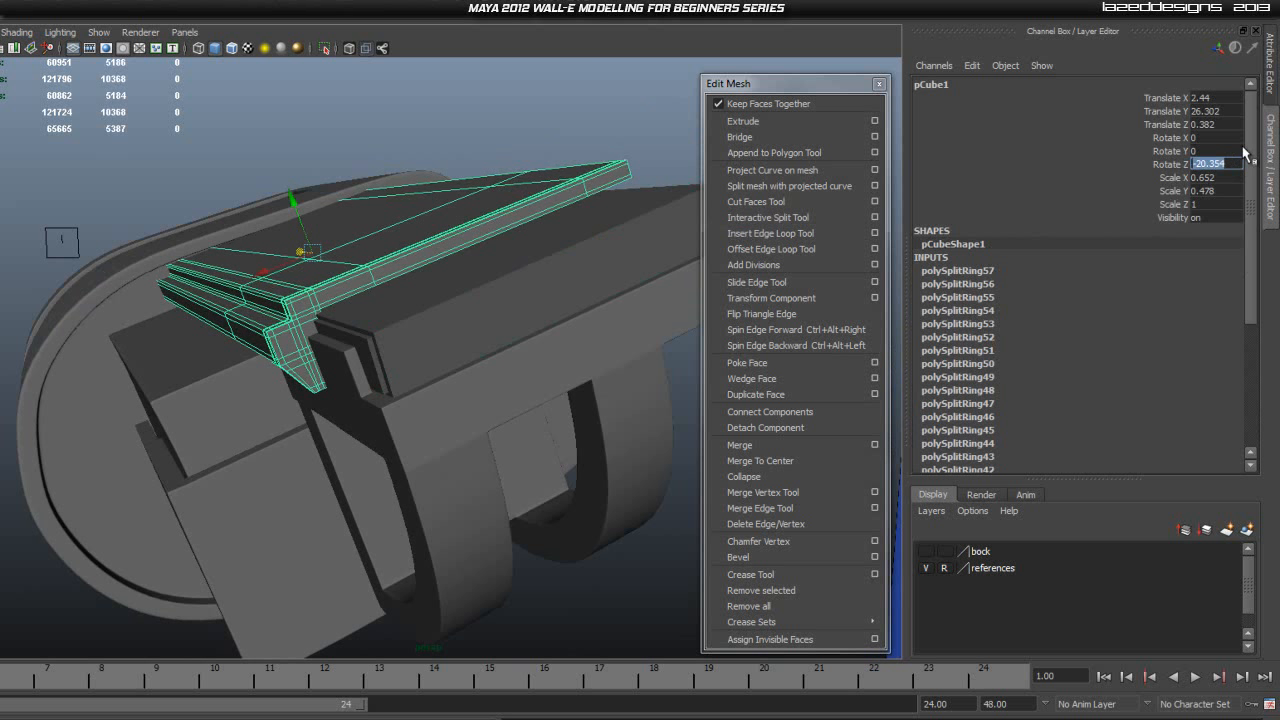
click(677, 122)
Step: Nudge the piece along its tilted axis against the head's back, to about Translate X 2.433 and Translate Y 26.304
alt+drag(602, 250, 349, 223)
scroll(589, 316, up, 3)
click(262, 229)
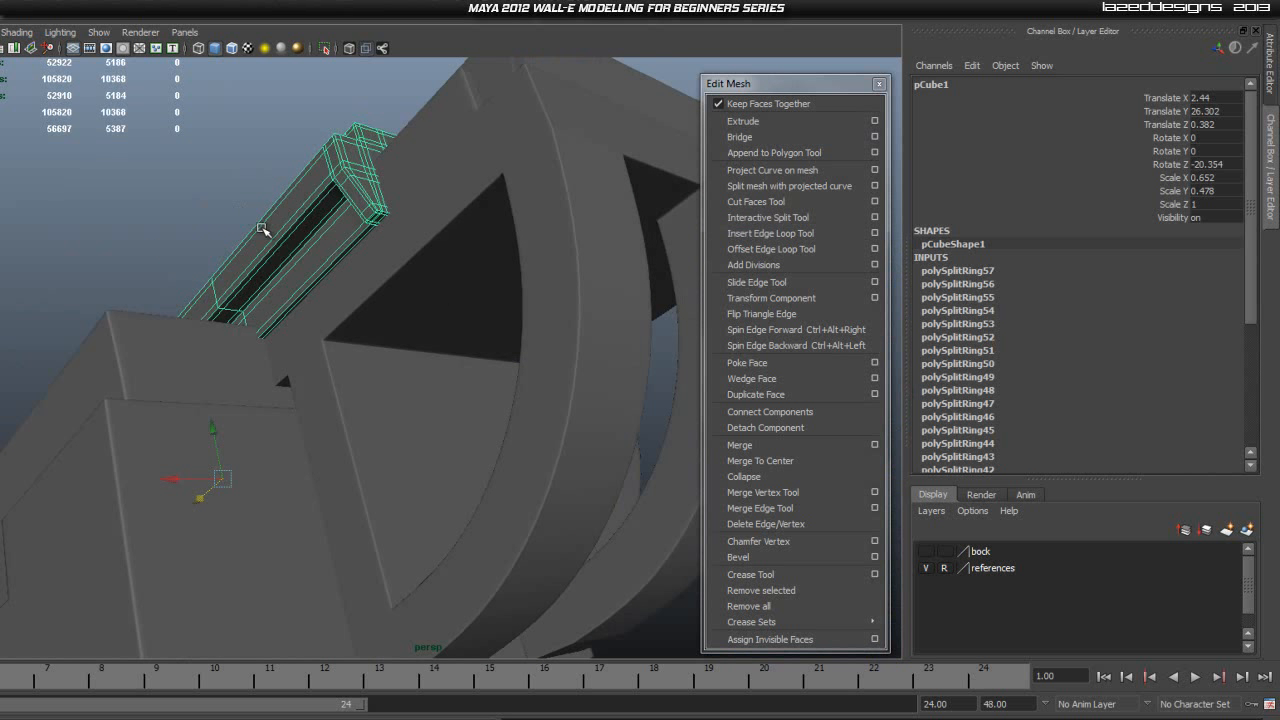
drag(152, 487, 400, 310)
alt+middle_drag(401, 309, 389, 310)
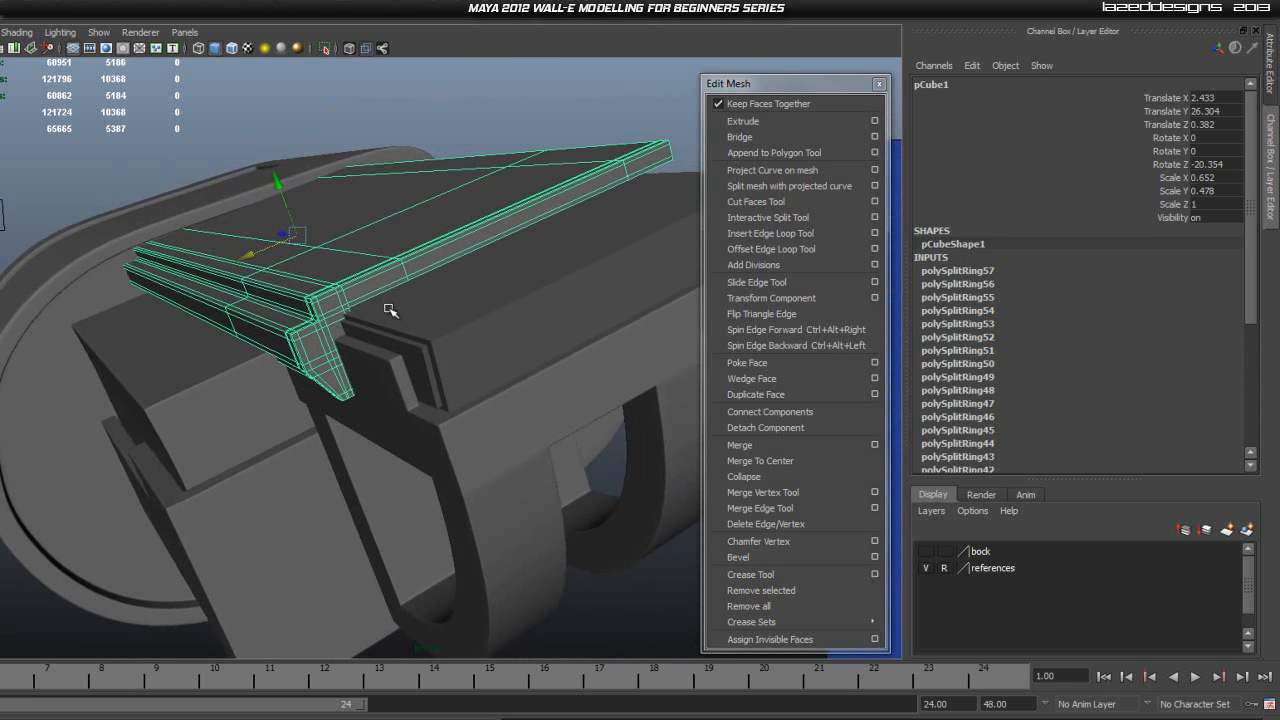
Step: Compare the piece's edge with head_back_rect_piece and nudge the piece along its tilted axis to line up with it
click(527, 98)
scroll(536, 166, down, 3)
alt+drag(443, 346, 420, 335)
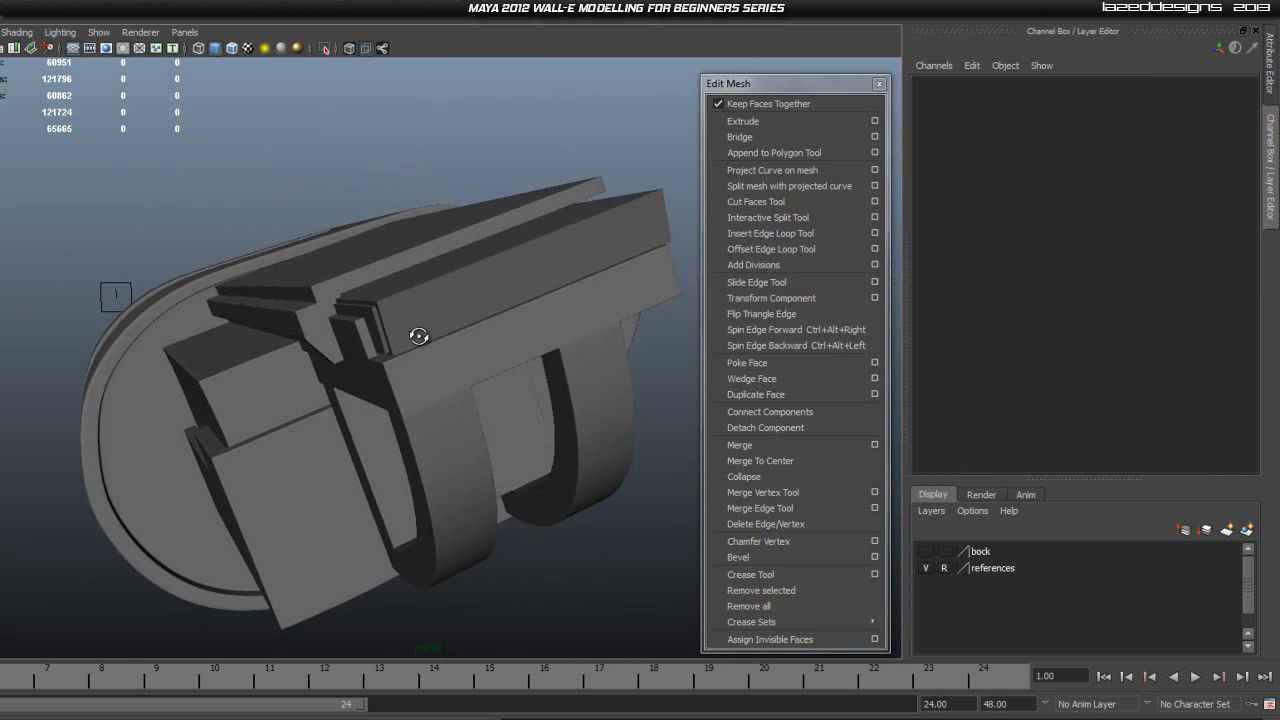
scroll(420, 336, up, 6)
alt+middle_drag(418, 337, 297, 336)
alt+drag(297, 336, 457, 403)
click(440, 405)
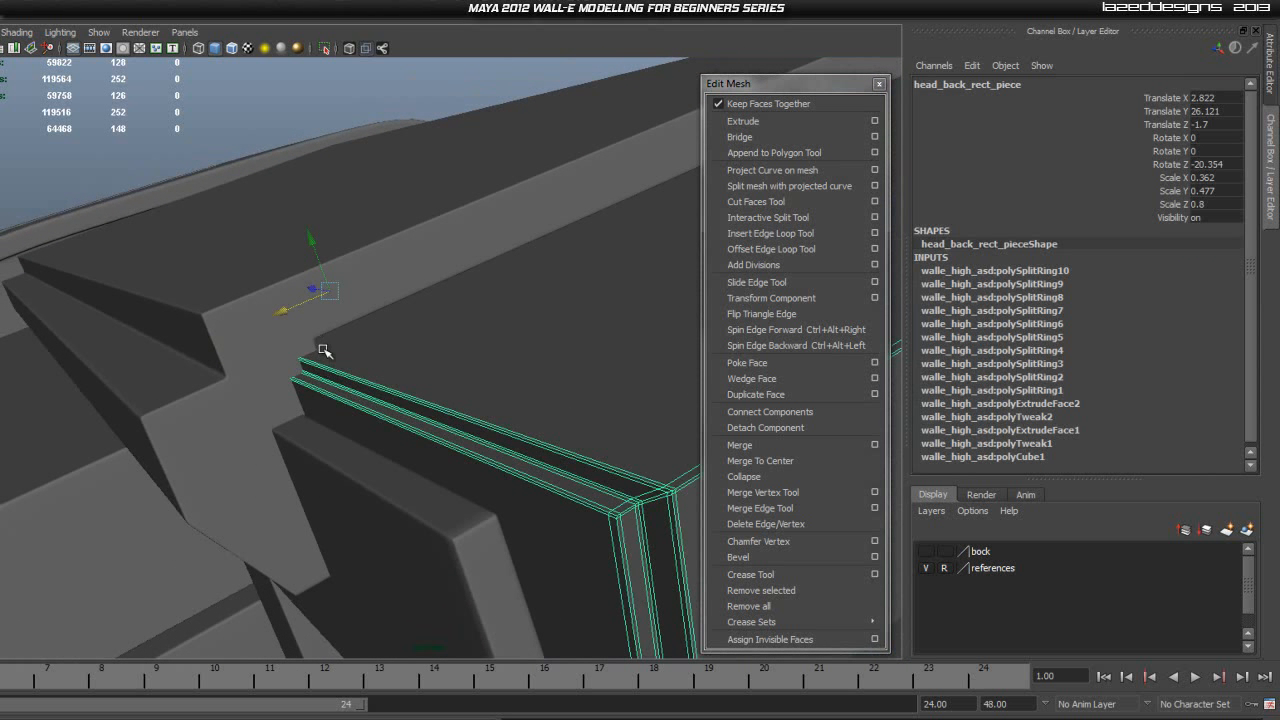
click(264, 320)
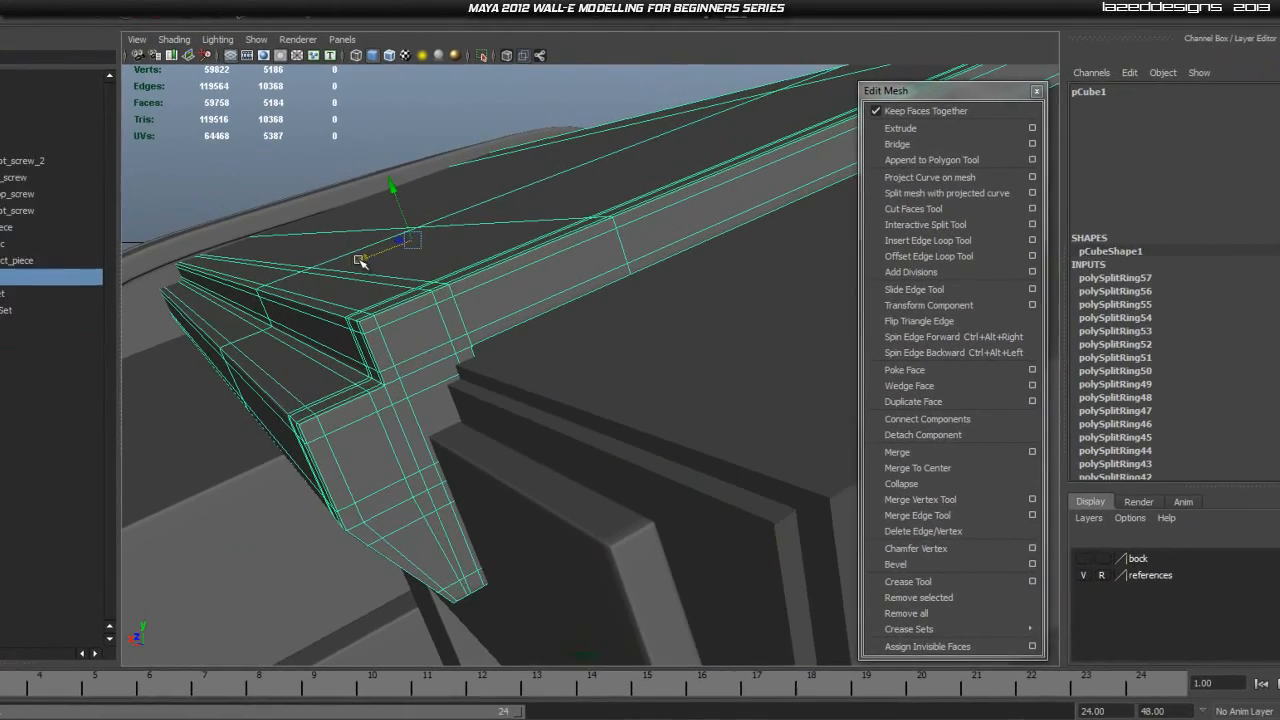
drag(204, 253, 202, 254)
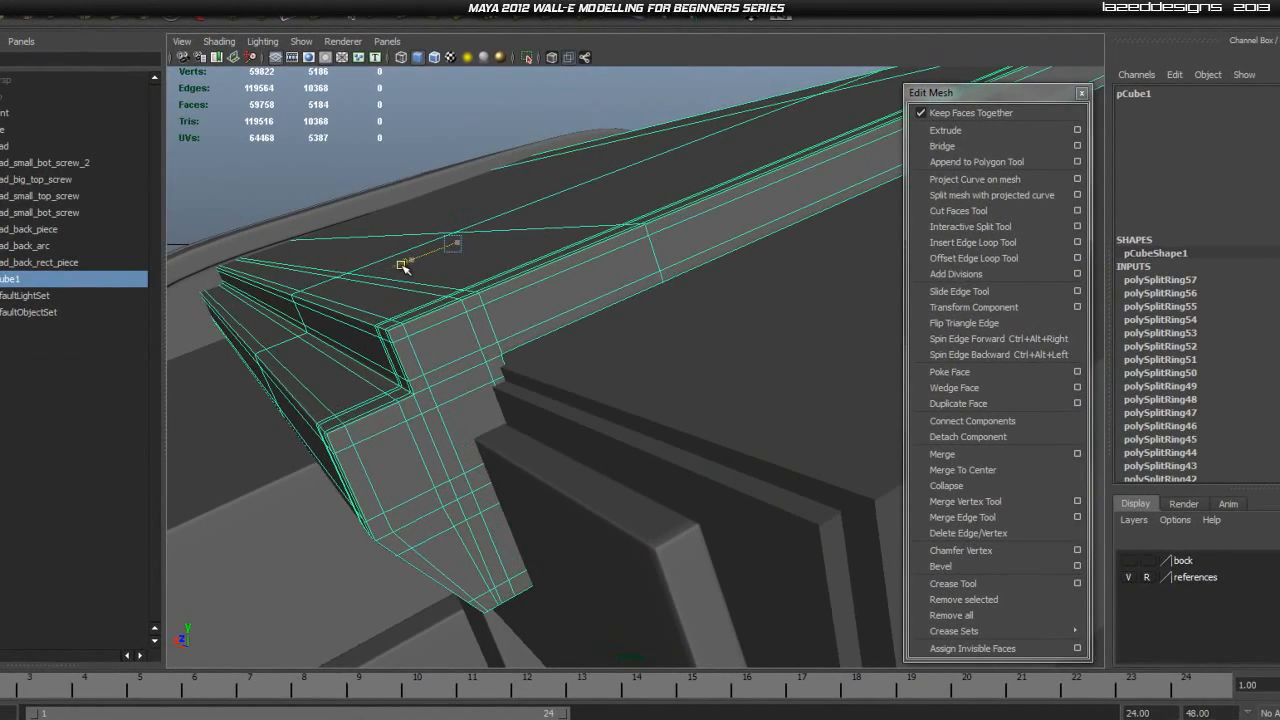
mouse_move(399, 268)
mouse_down()
mouse_move(369, 272)
mouse_move(400, 270)
mouse_up()
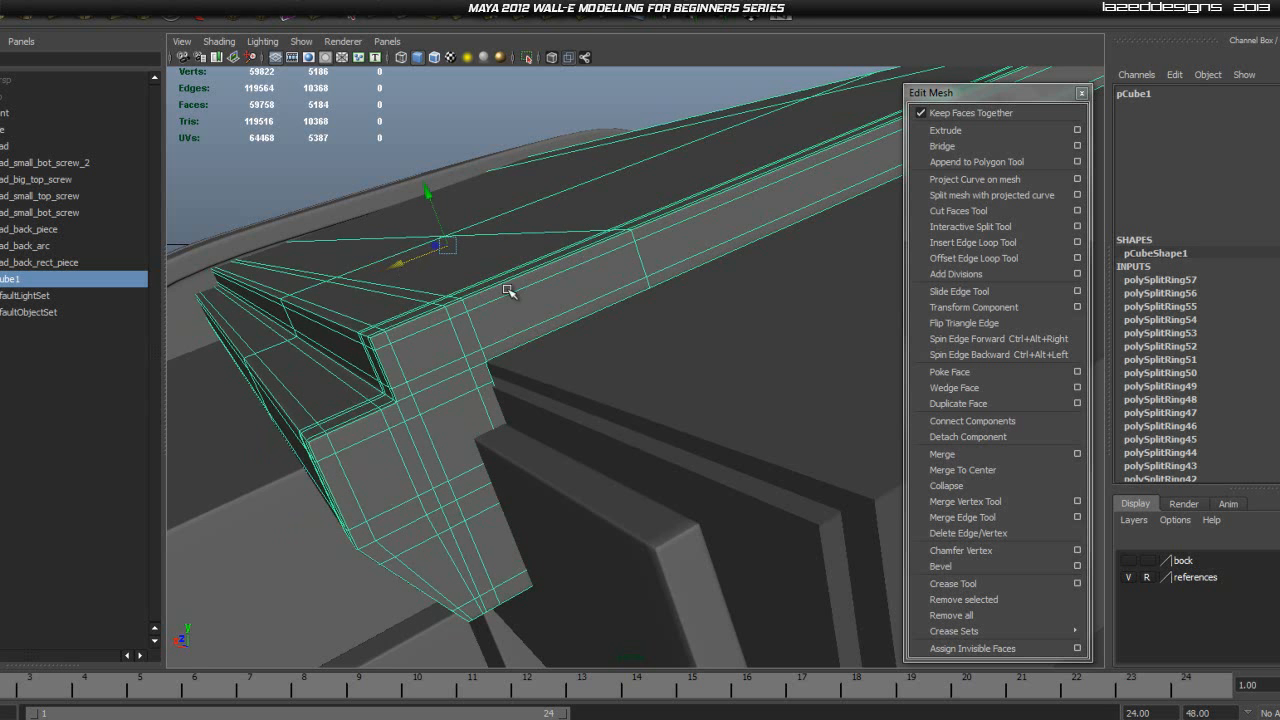
Step: Check the stepped end against the neighbouring parts and nudge the piece slightly down toward the head's back
scroll(508, 290, down, 8)
click(736, 216)
alt+drag(821, 316, 790, 306)
scroll(651, 294, up, 7)
alt+drag(651, 294, 645, 300)
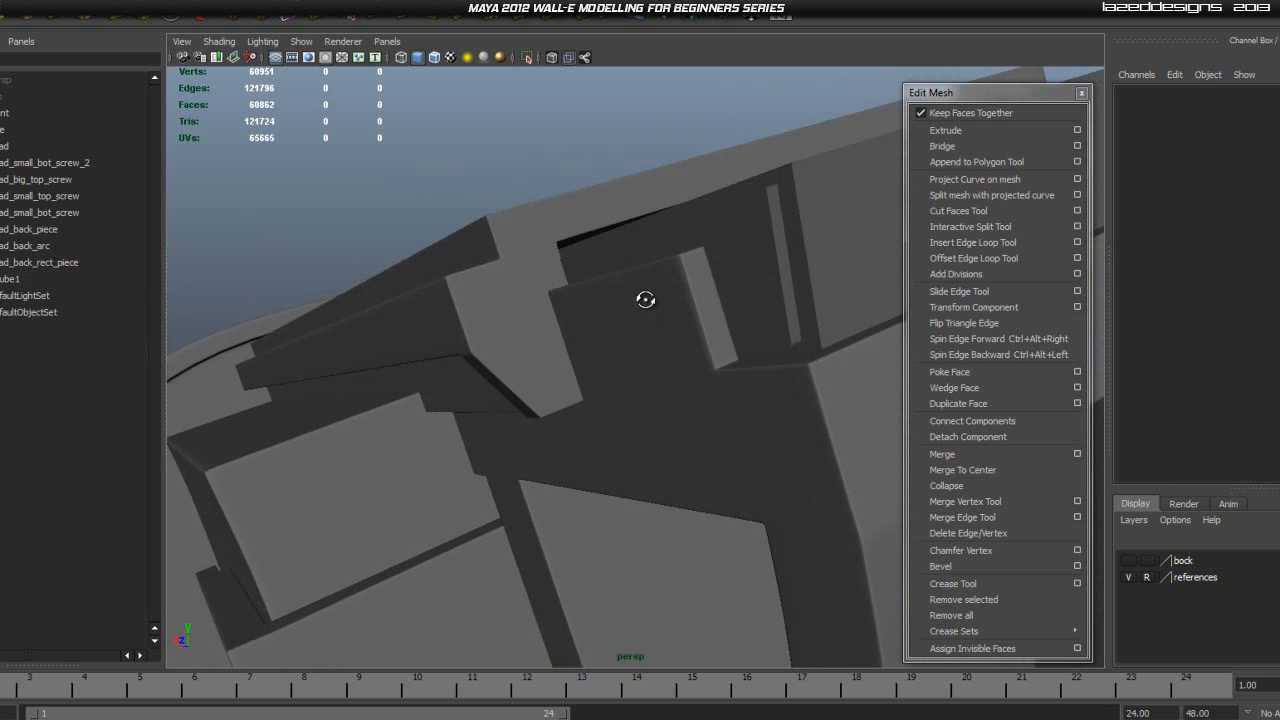
click(577, 236)
drag(447, 260, 447, 264)
click(452, 166)
Step: Examine the underside of the piece where it meets the head's back parts, up close and in side view
alt+drag(457, 166, 765, 317)
click(637, 369)
alt+drag(640, 356, 522, 313)
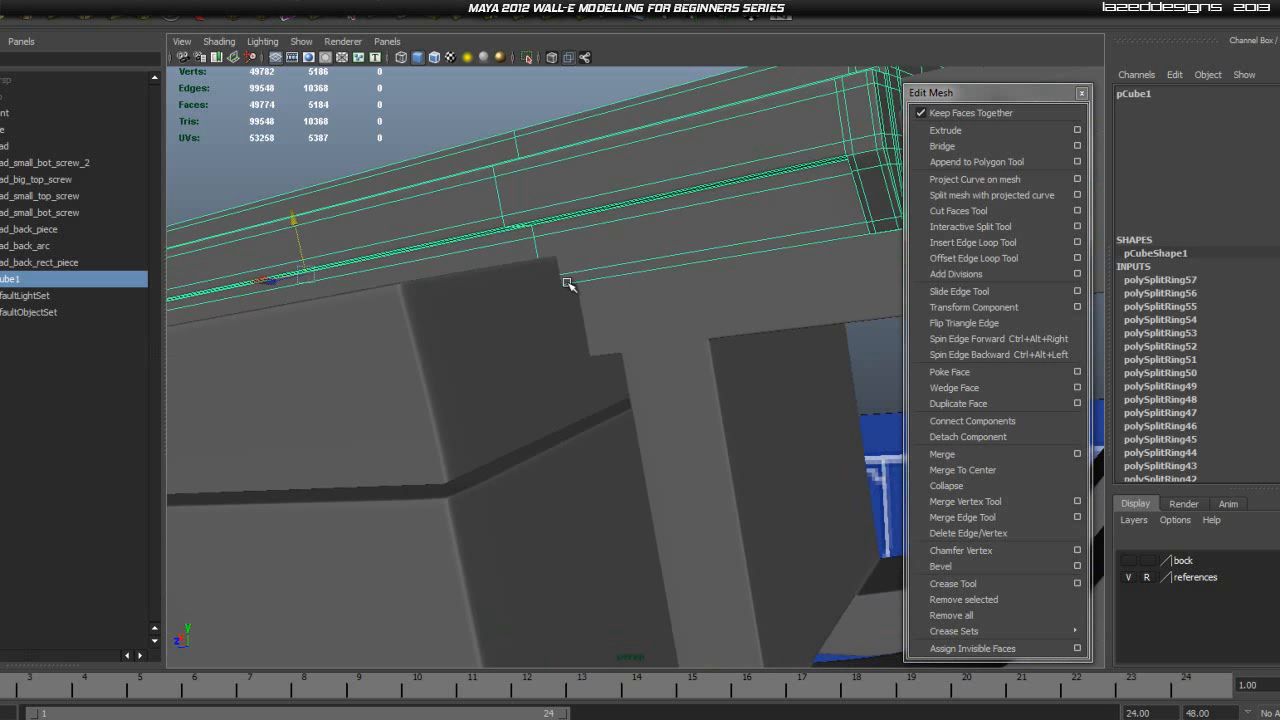
alt+drag(619, 289, 688, 345)
alt+drag(708, 346, 666, 306)
key(space)
drag(743, 309, 664, 383)
scroll(580, 355, up, 5)
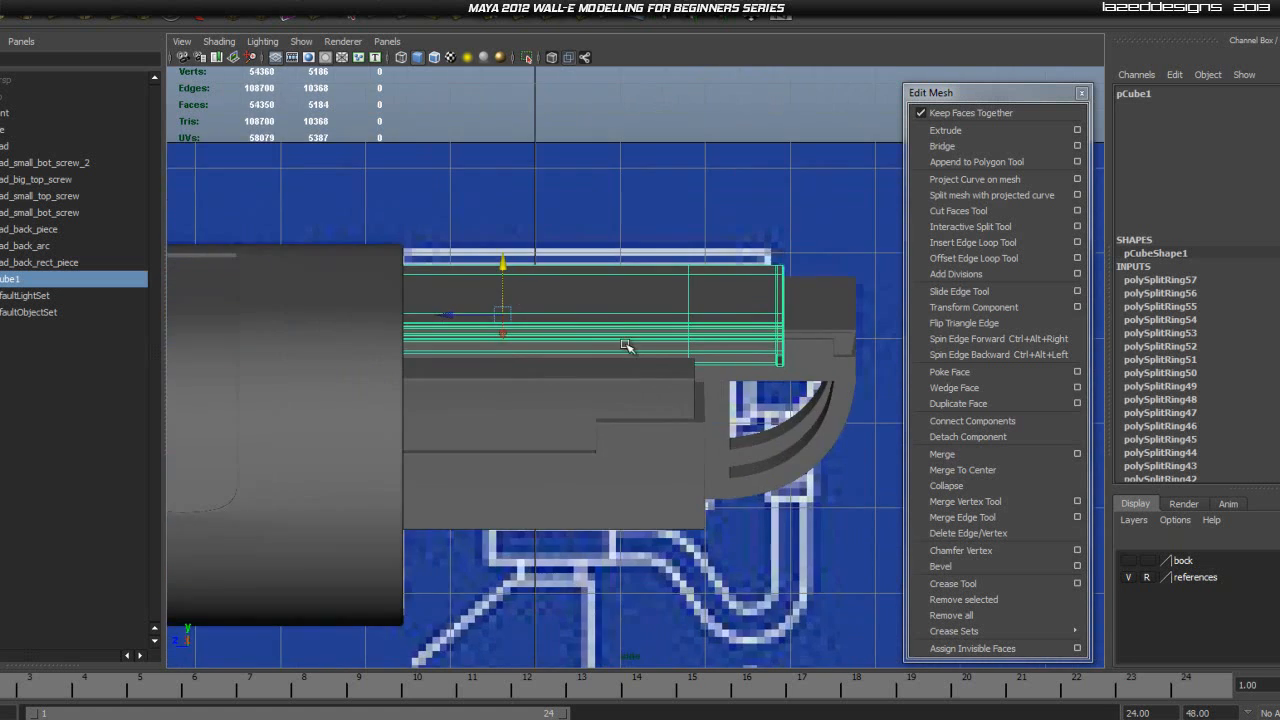
scroll(590, 340, down, 4)
scroll(595, 369, up, 2)
scroll(595, 369, up, 2)
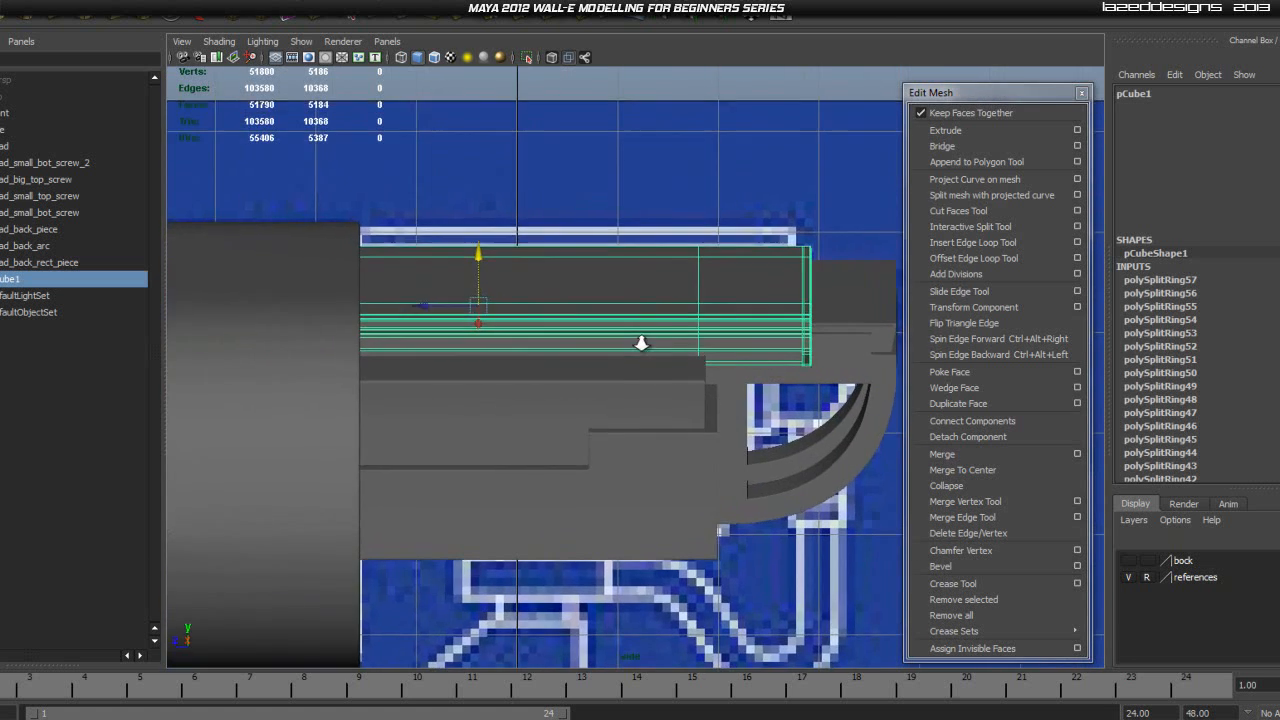
Step: Try to select only the lower corner vertices at the end of the piece in side view
right_drag(650, 339, 609, 391)
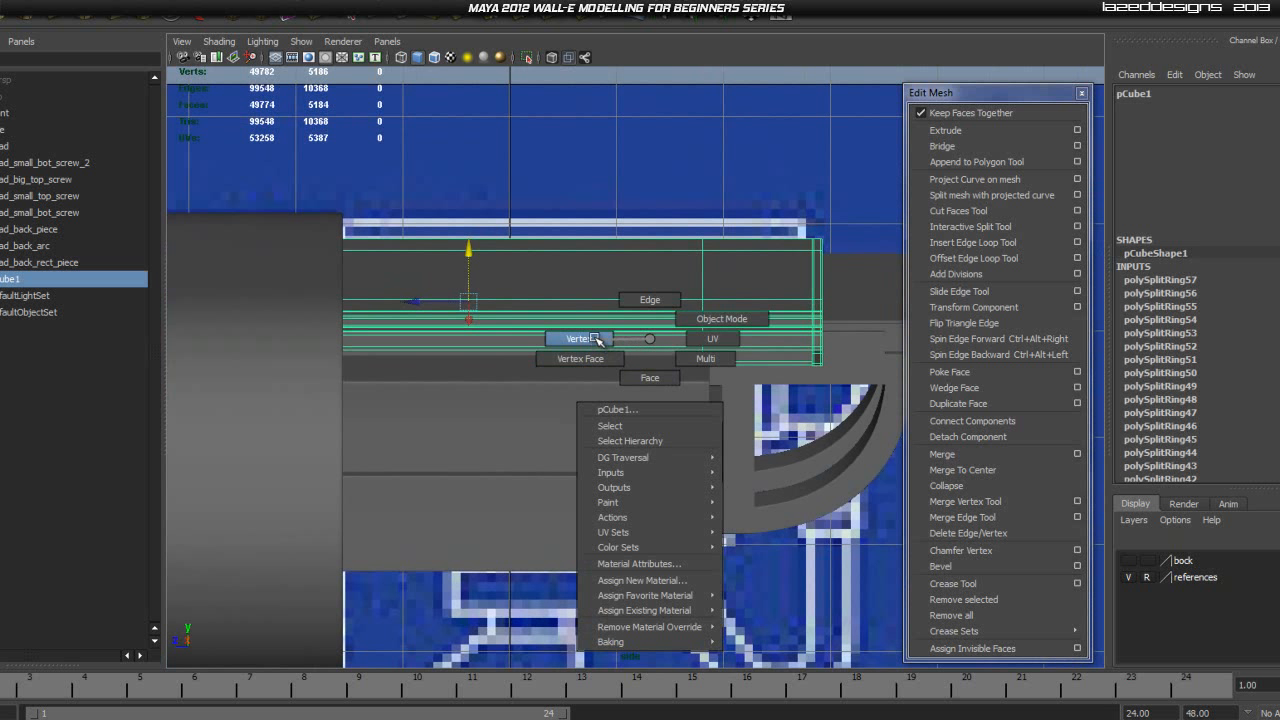
right_drag(597, 340, 597, 340)
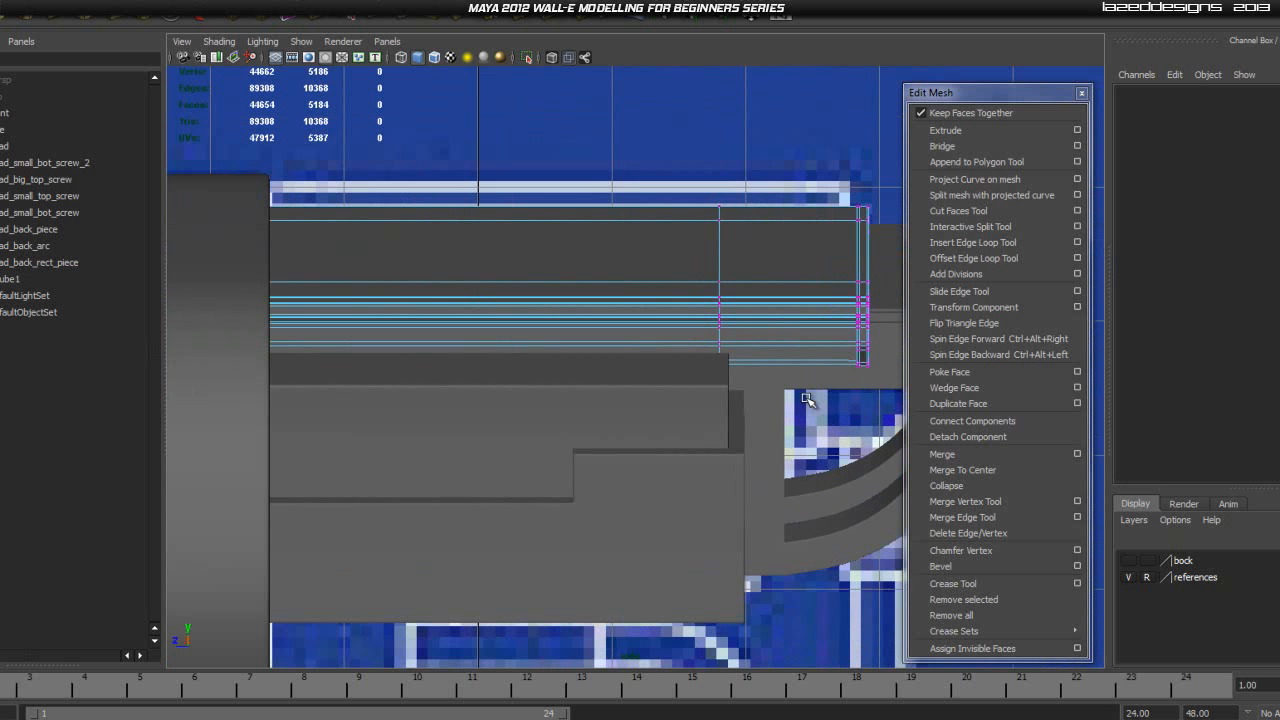
scroll(838, 357, up, 5)
scroll(429, 363, down, 2)
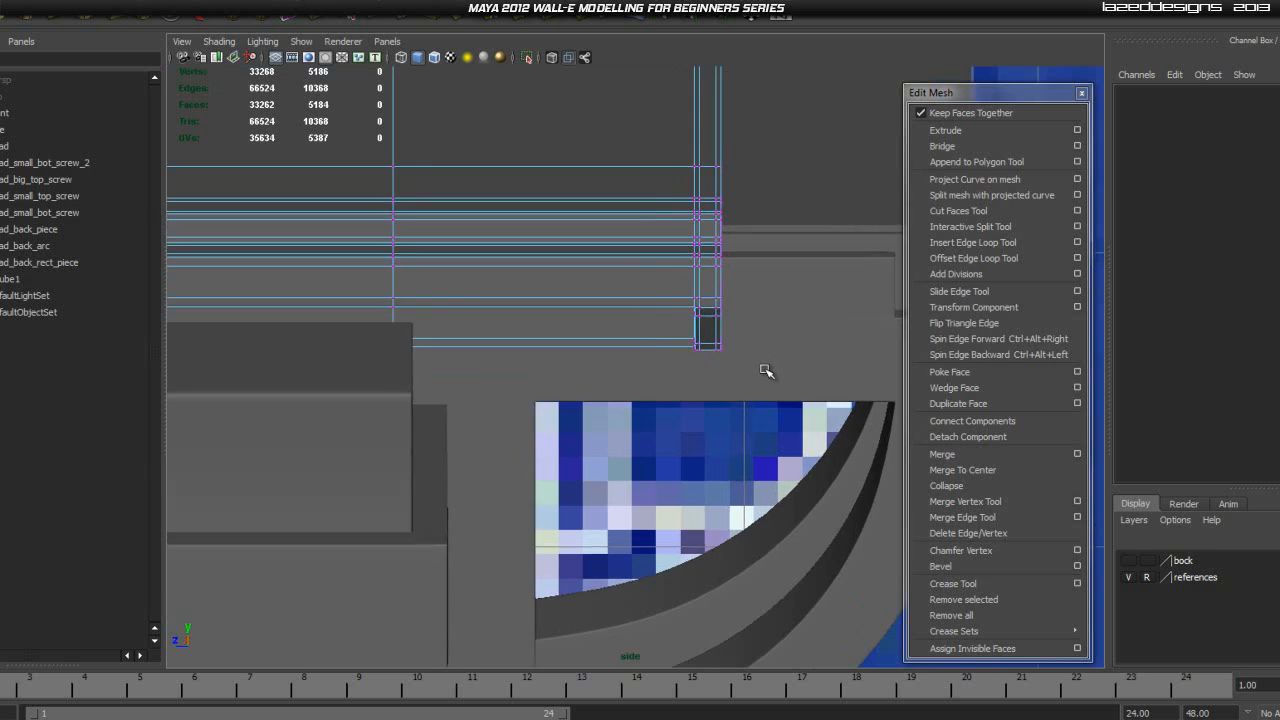
scroll(766, 366, up, 3)
scroll(770, 345, down, 10)
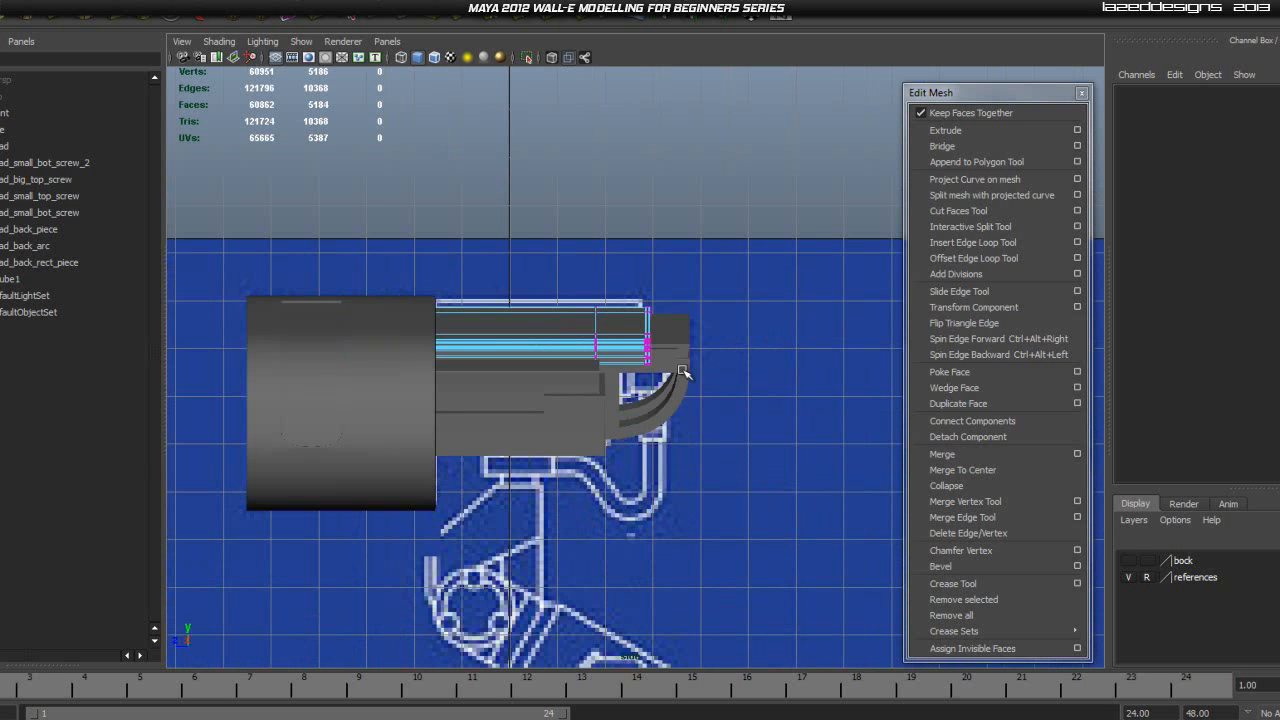
scroll(680, 374, up, 2)
key(space)
drag(660, 365, 658, 335)
mouse_move(778, 383)
alt+mouse_down()
mouse_move(663, 380)
mouse_move(800, 371)
alt+mouse_up()
key(space)
drag(745, 330, 744, 395)
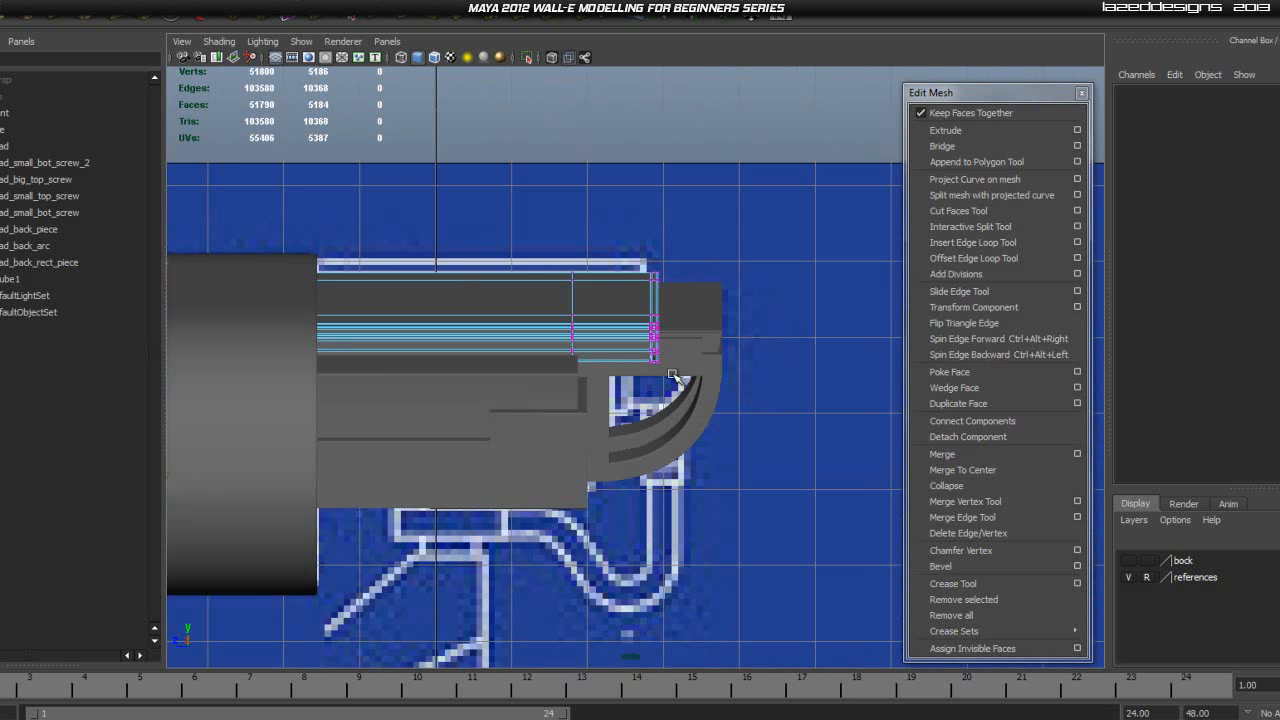
scroll(672, 375, up, 6)
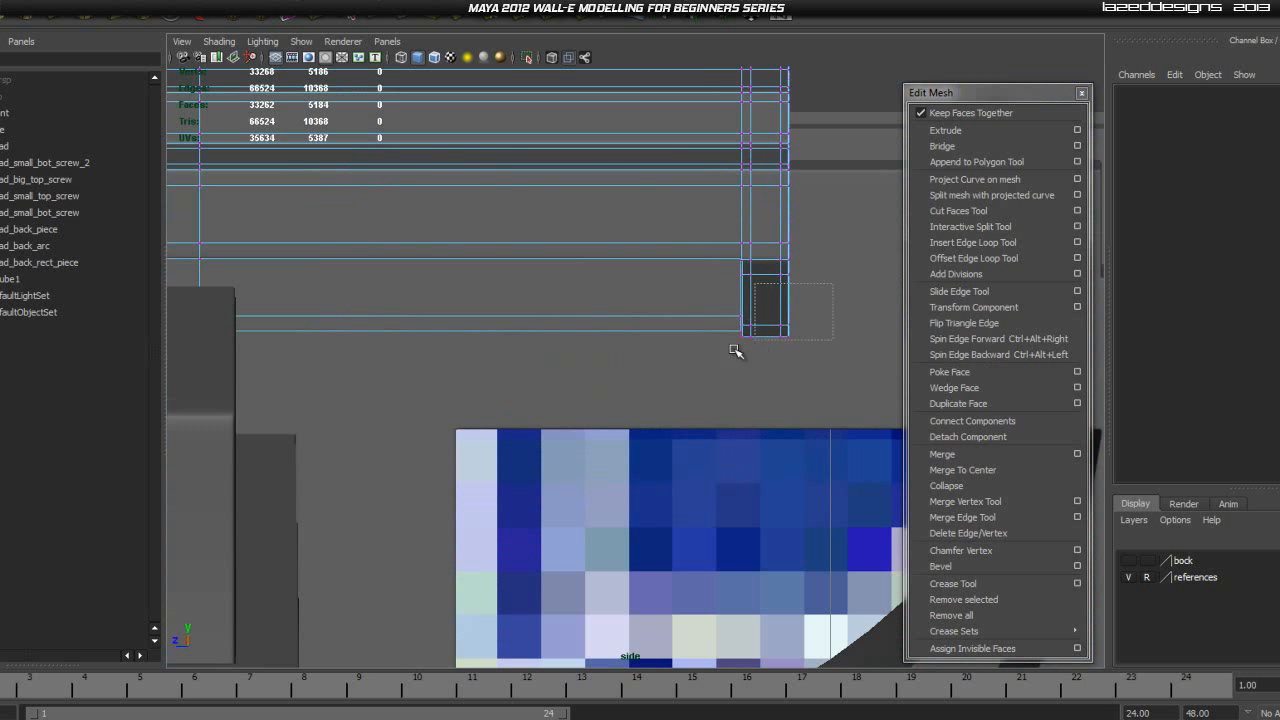
drag(615, 408, 614, 408)
scroll(614, 408, down, 5)
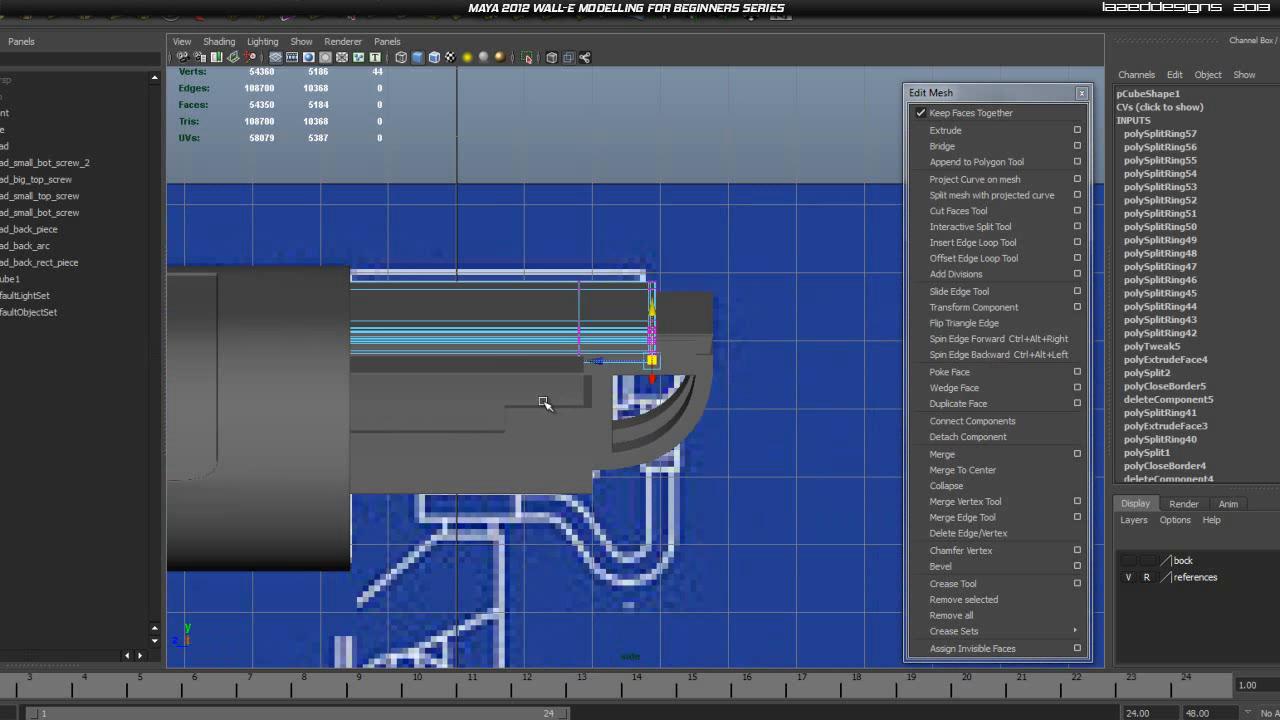
click(605, 420)
Step: Select the piece's lower rows of vertices along its whole length in side view and raise them slightly
scroll(605, 420, up, 3)
click(600, 312)
scroll(600, 312, up, 3)
right_drag(605, 310, 557, 352)
scroll(701, 355, down, 3)
scroll(690, 352, up, 2)
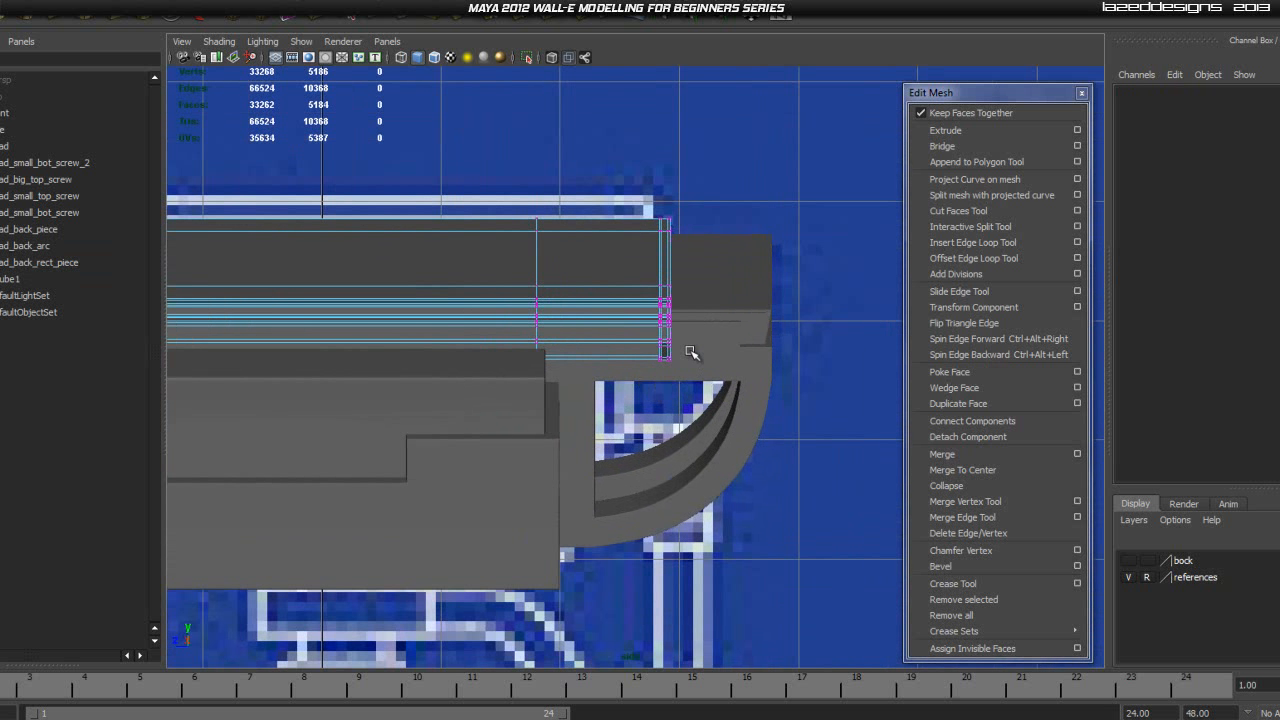
drag(603, 383, 130, 477)
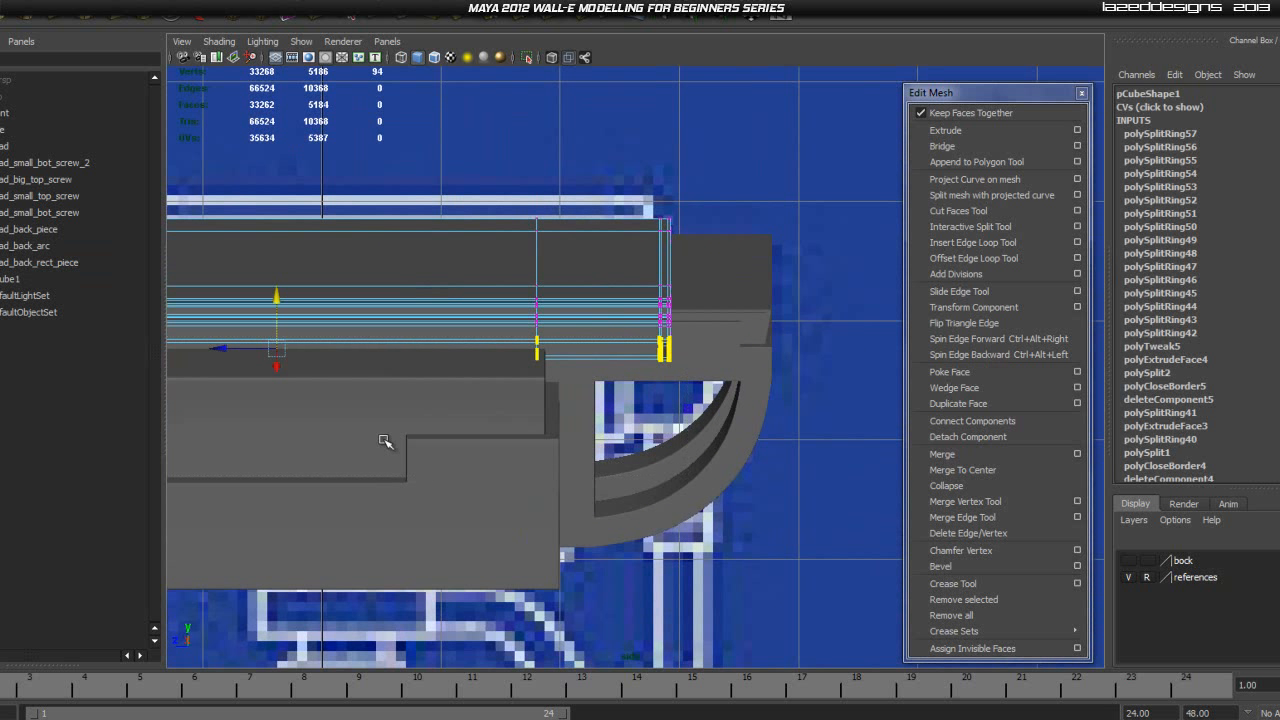
drag(275, 297, 277, 286)
key(space)
drag(403, 357, 558, 437)
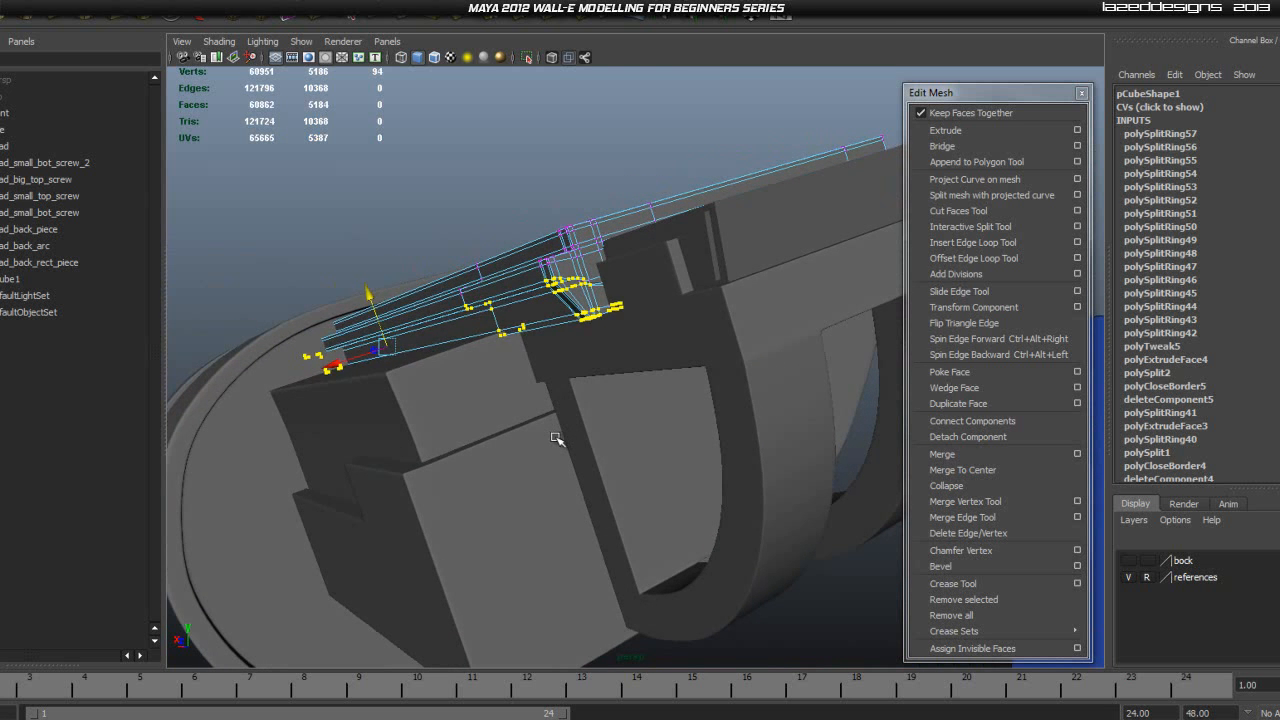
click(872, 500)
Step: Return the piece to object mode and scale it slightly flatter along its tilted vertical axis
alt+drag(872, 500, 580, 430)
right_drag(590, 292, 280, 368)
alt+drag(280, 368, 300, 210)
click(300, 210)
click(490, 268)
alt+drag(490, 268, 546, 335)
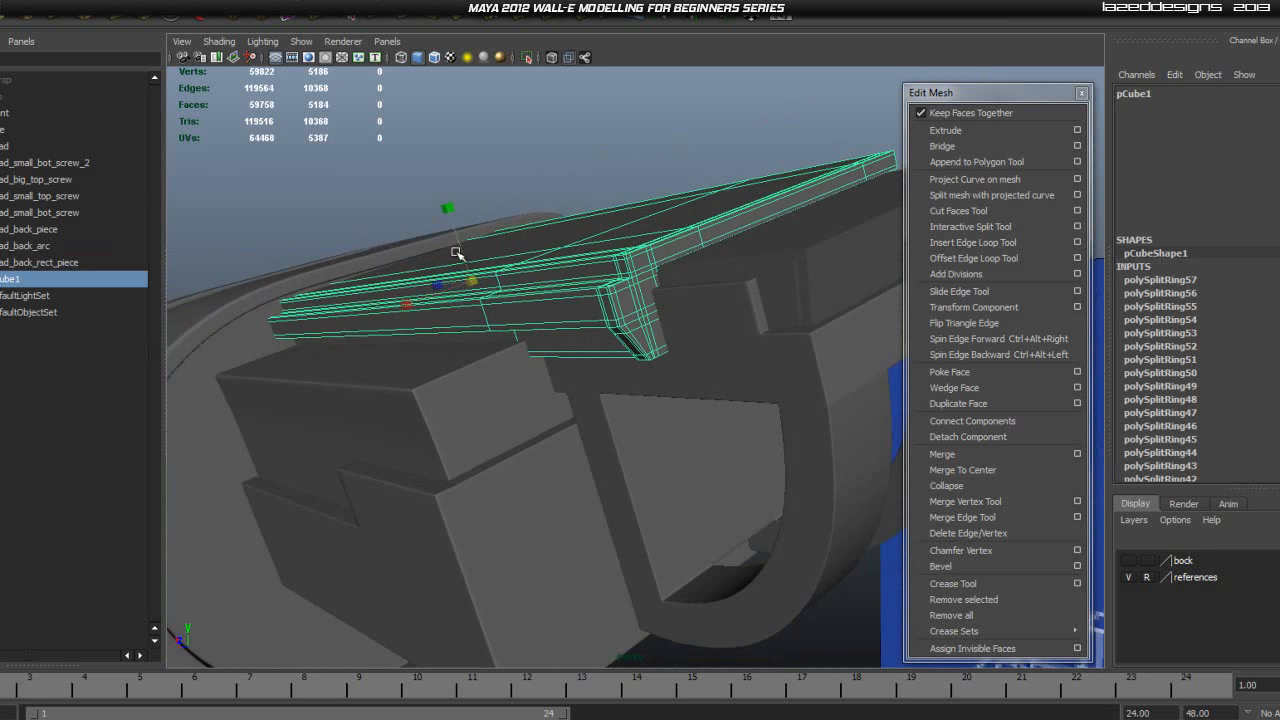
drag(447, 211, 452, 223)
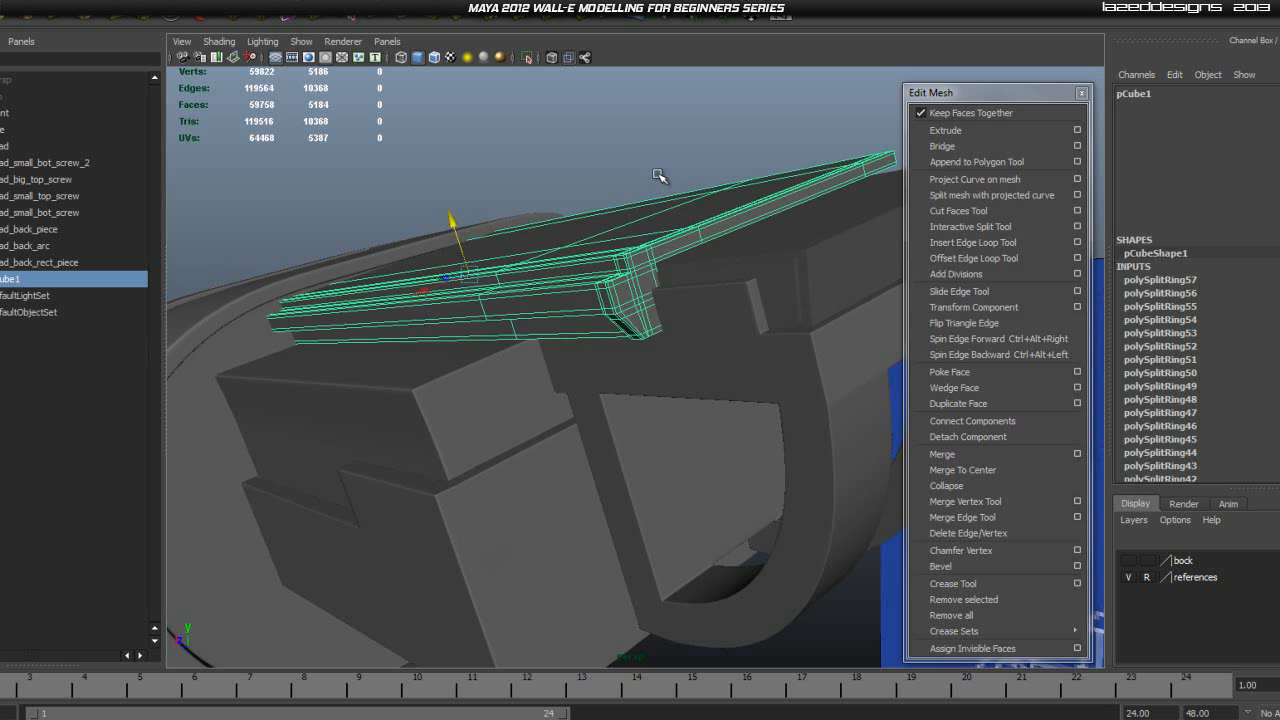
click(659, 176)
Step: Inspect the gap beneath the piece and nudge the piece along its tilted vertical axis to fit the parts below
scroll(577, 306, up, 5)
mouse_move(577, 306)
alt+mouse_down()
mouse_move(603, 297)
mouse_move(593, 303)
alt+mouse_up()
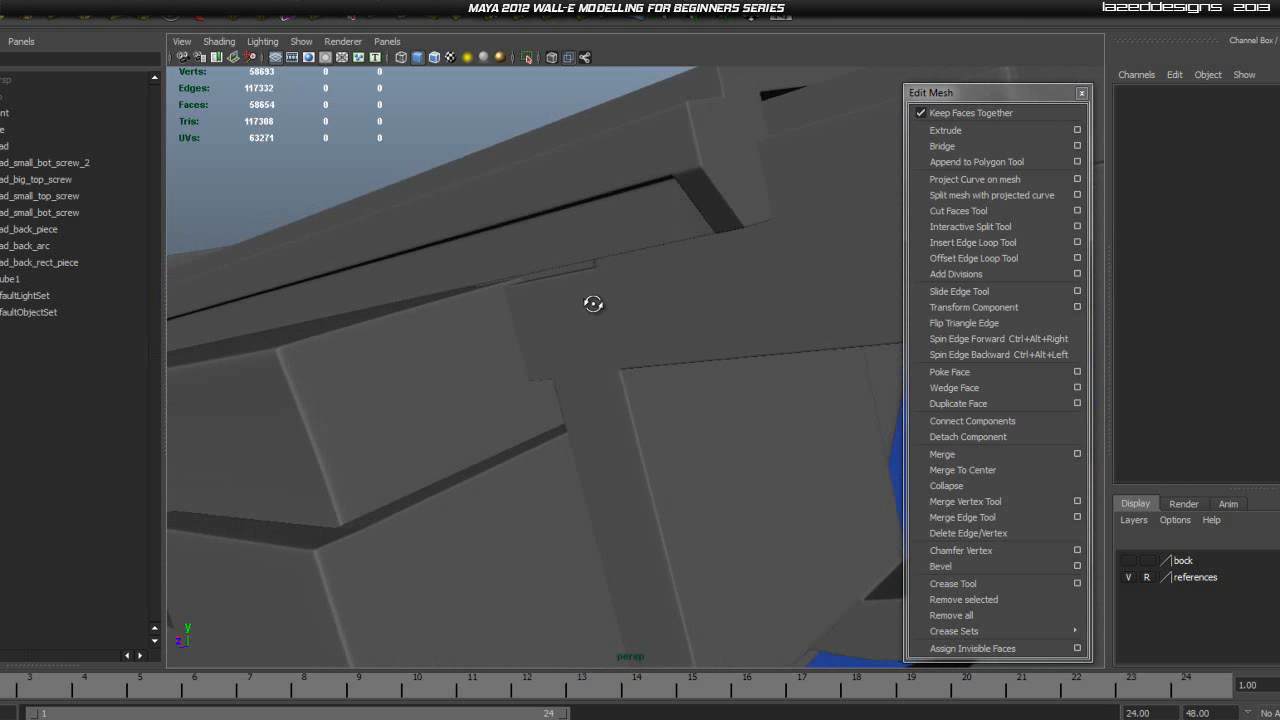
click(556, 254)
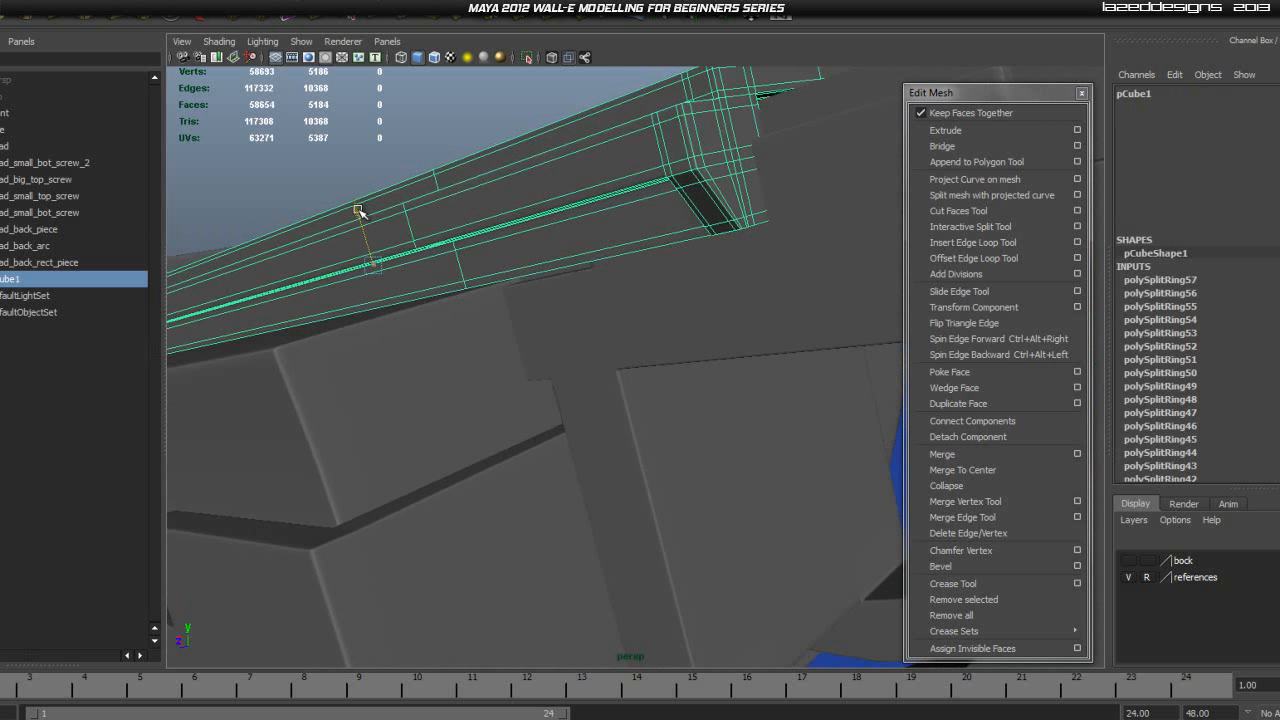
click(376, 126)
Step: Select head_back_arc on its own and raise it slightly along its tilted axis toward the underside of the stepped piece
mouse_move(600, 300)
alt+mouse_down()
mouse_move(651, 320)
mouse_move(563, 283)
mouse_move(606, 297)
mouse_move(609, 346)
mouse_move(491, 394)
mouse_move(755, 308)
mouse_move(674, 289)
mouse_move(609, 209)
mouse_move(531, 294)
mouse_move(742, 306)
mouse_move(714, 428)
alt+mouse_up()
click(600, 286)
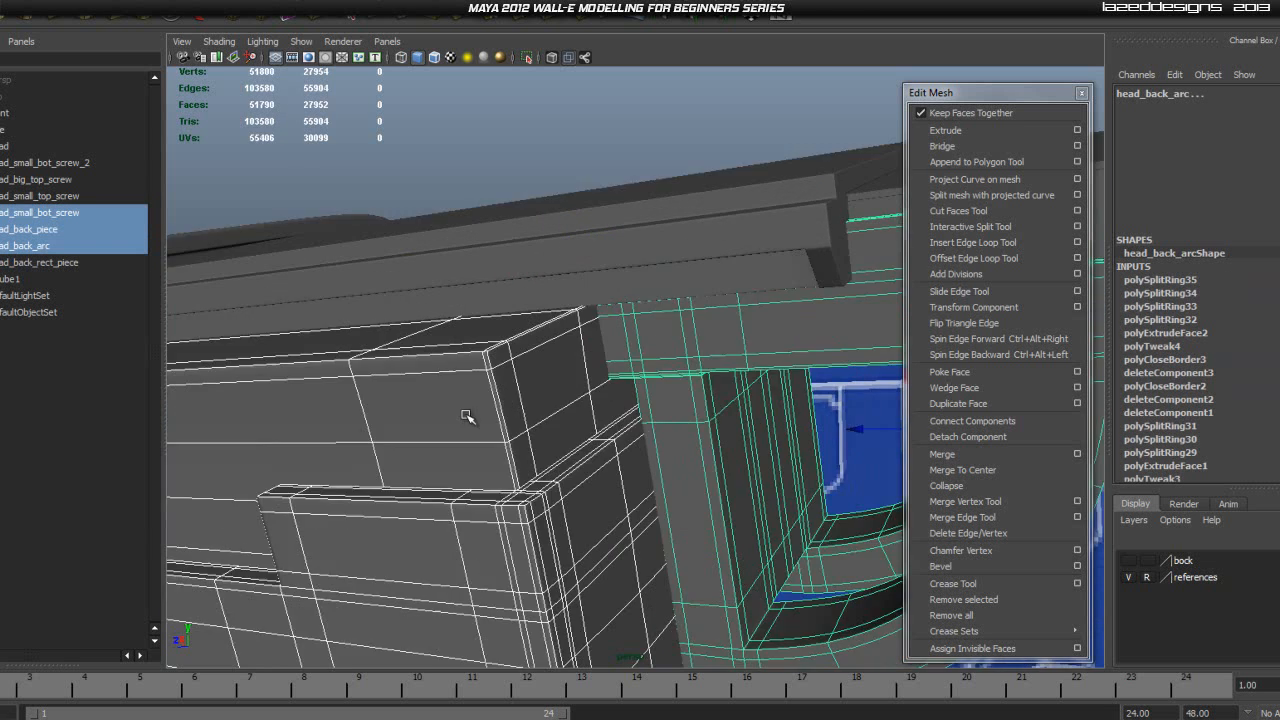
scroll(500, 415, up, 2)
scroll(545, 395, up, 3)
click(893, 311)
alt+drag(893, 311, 621, 319)
click(595, 324)
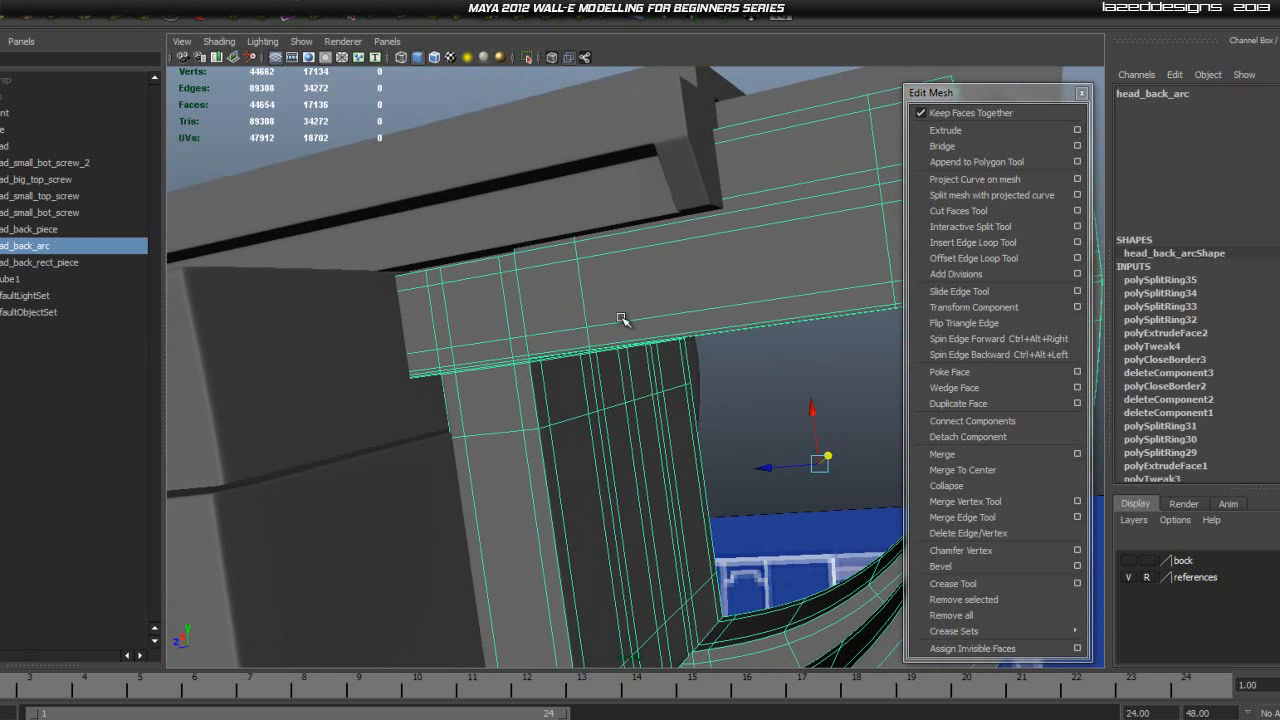
drag(808, 405, 808, 397)
click(740, 351)
Step: Fine-tune the stepped piece's height above head_back_arc with small upward nudges along its tilted axis
alt+drag(719, 421, 643, 334)
click(656, 322)
drag(455, 245, 457, 239)
click(578, 150)
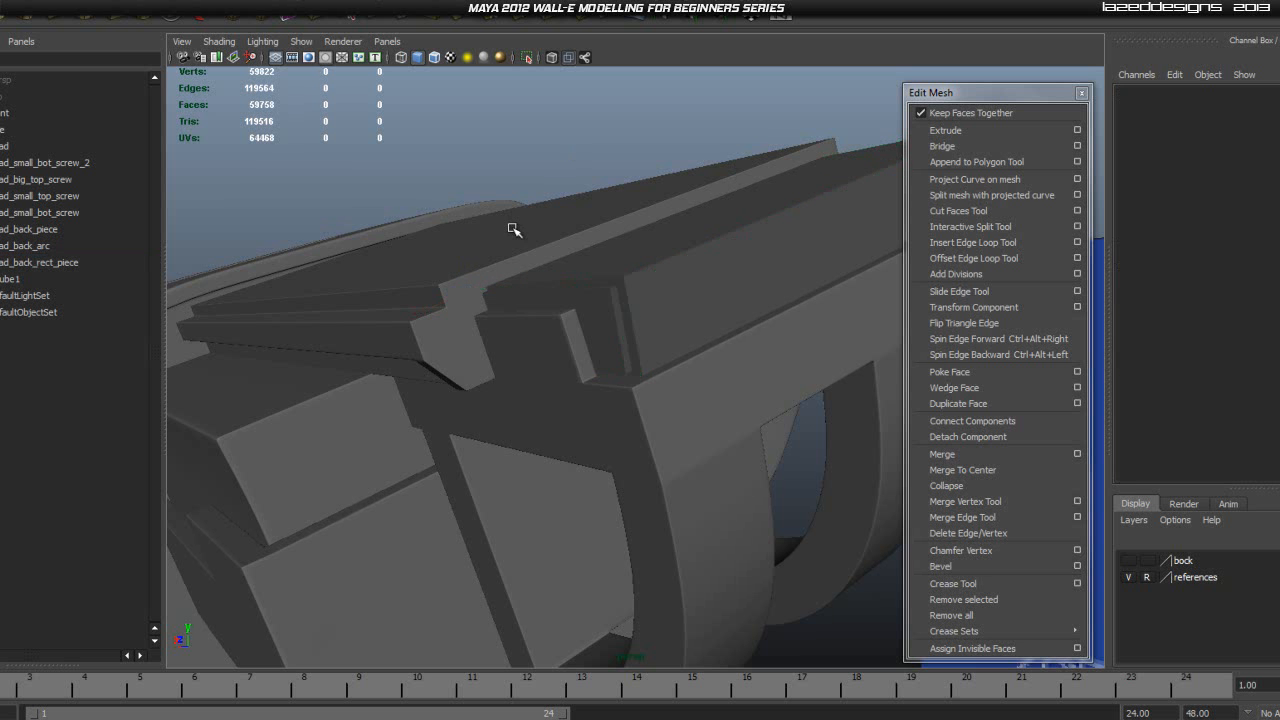
click(511, 229)
drag(371, 228, 371, 226)
click(560, 136)
alt+drag(560, 136, 668, 426)
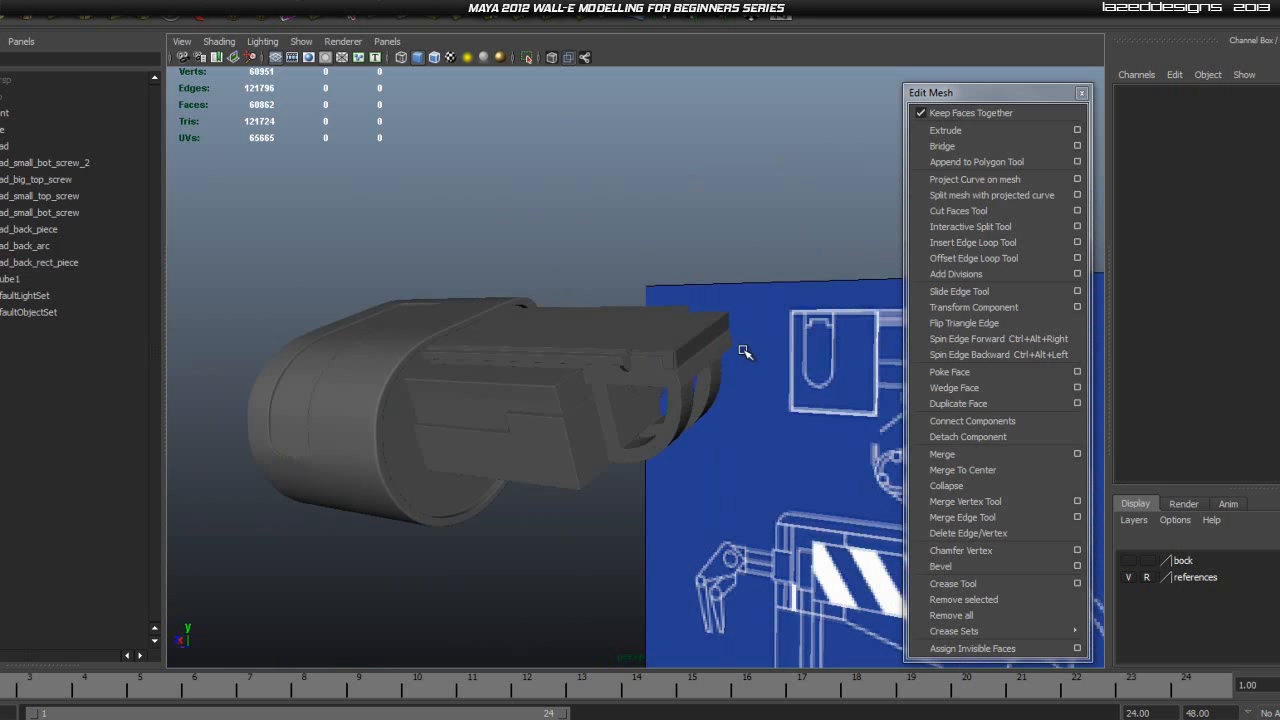
Step: Examine the stepped piece's fit on the head from the side, close up and from above
alt+drag(688, 381, 604, 364)
click(506, 240)
alt+drag(506, 240, 658, 336)
click(603, 237)
scroll(605, 252, up, 4)
click(661, 338)
scroll(740, 341, down, 3)
alt+drag(828, 343, 480, 356)
click(454, 360)
click(700, 266)
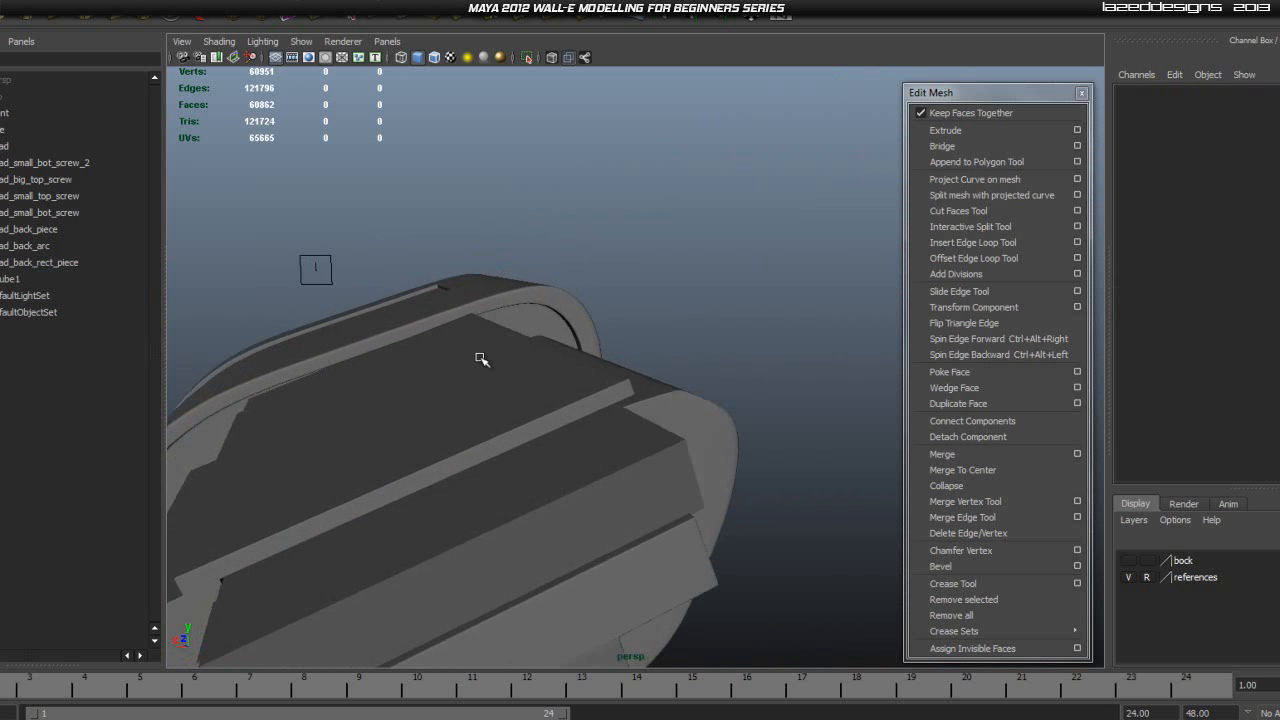
Step: Select the stepped piece together with head_back_rect_piece and head_back_arc to compare their far ends
click(481, 356)
alt+drag(551, 376, 594, 360)
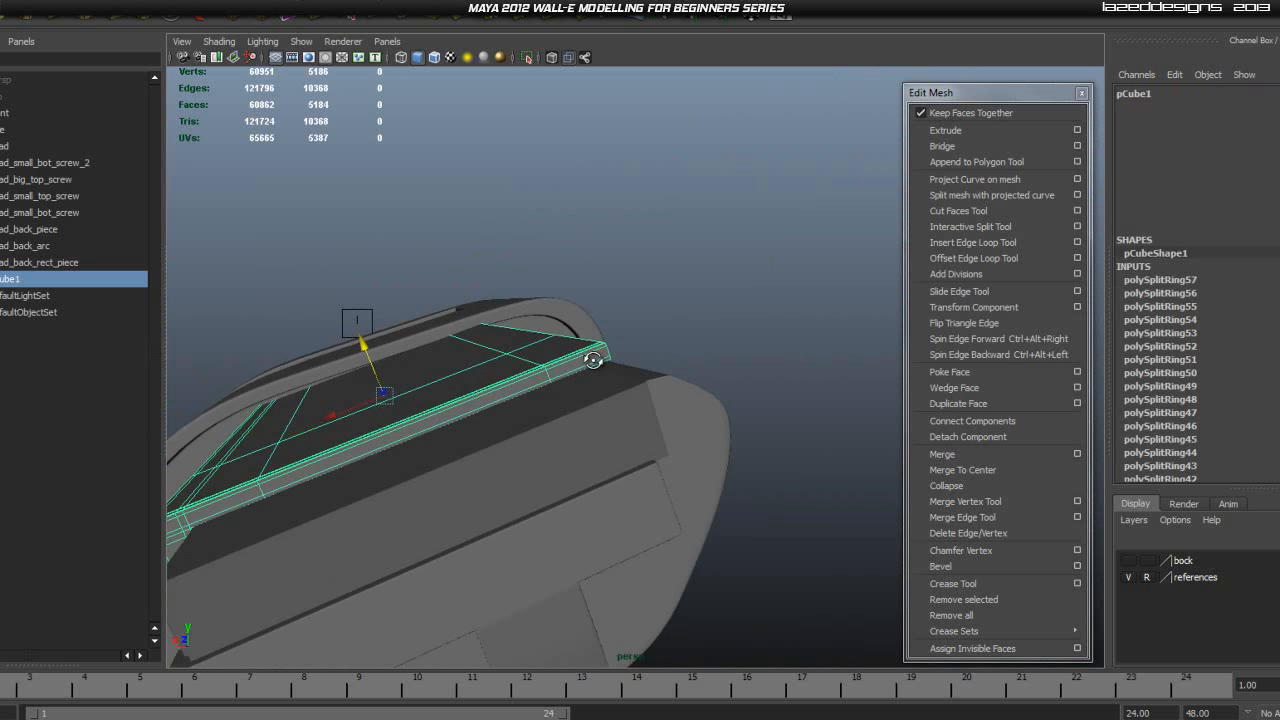
click(574, 416)
alt+drag(805, 412, 662, 455)
shift+click(366, 493)
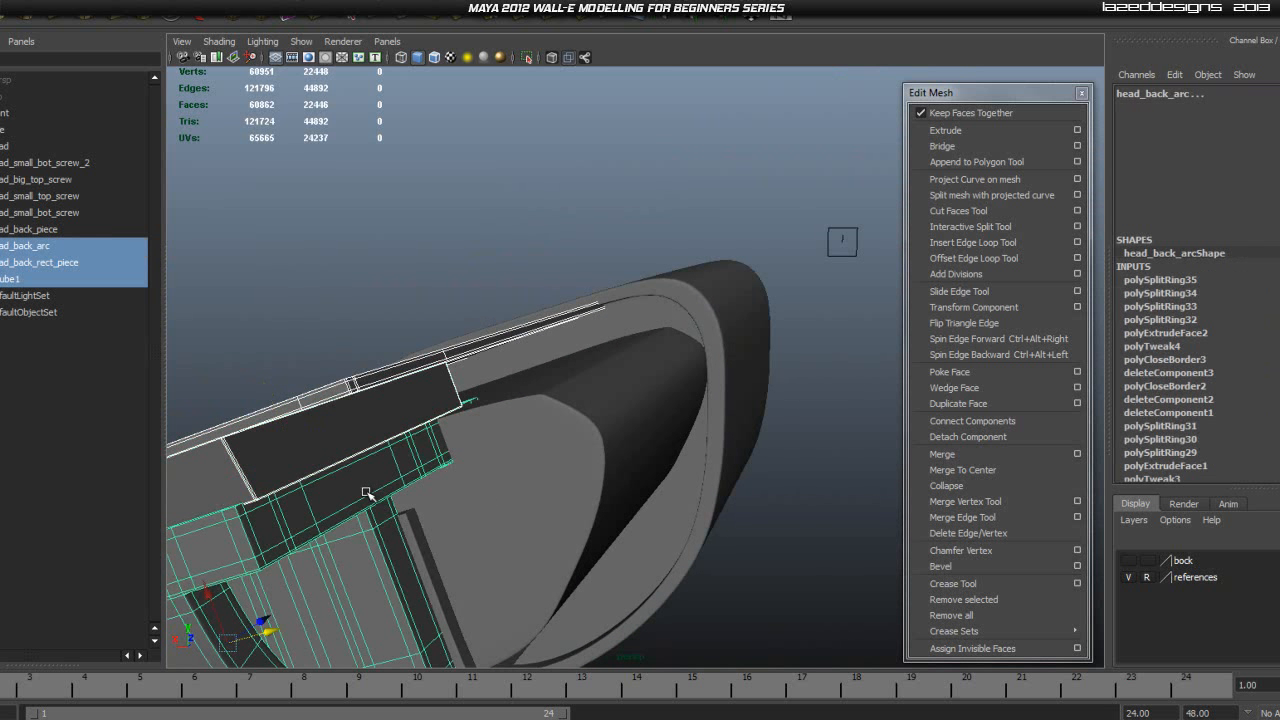
click(781, 295)
Step: Inspect the far side of the head's back and the complete assembly for remaining gaps between the parts
click(503, 387)
alt+drag(503, 387, 330, 398)
alt+middle_drag(543, 371, 450, 388)
alt+drag(472, 390, 545, 391)
right_drag(360, 367, 351, 300)
drag(351, 300, 787, 376)
click(508, 214)
scroll(519, 292, down, 3)
alt+drag(456, 412, 578, 416)
right_drag(526, 403, 575, 378)
click(799, 508)
alt+drag(655, 475, 491, 449)
click(508, 426)
click(768, 438)
alt+drag(766, 437, 704, 501)
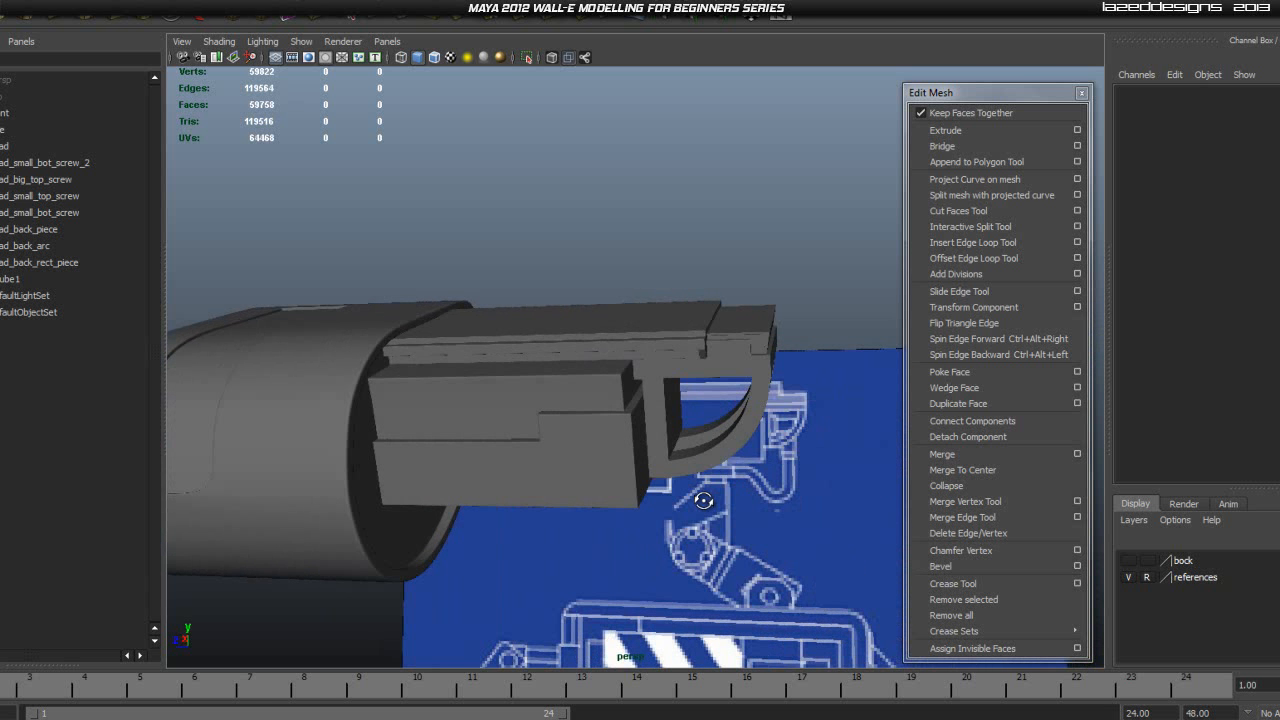
Step: Rename the stepped piece pCube1 as head_back_top in the Outliner
click(10, 279)
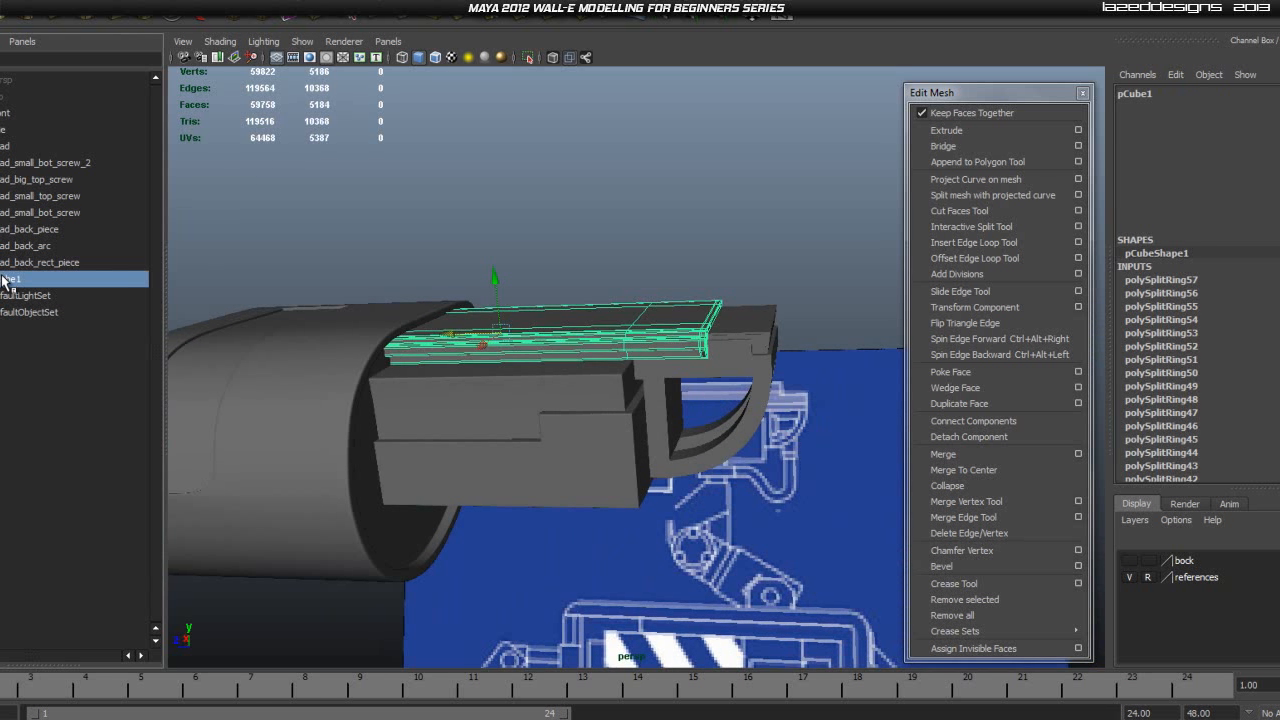
double_click(10, 279)
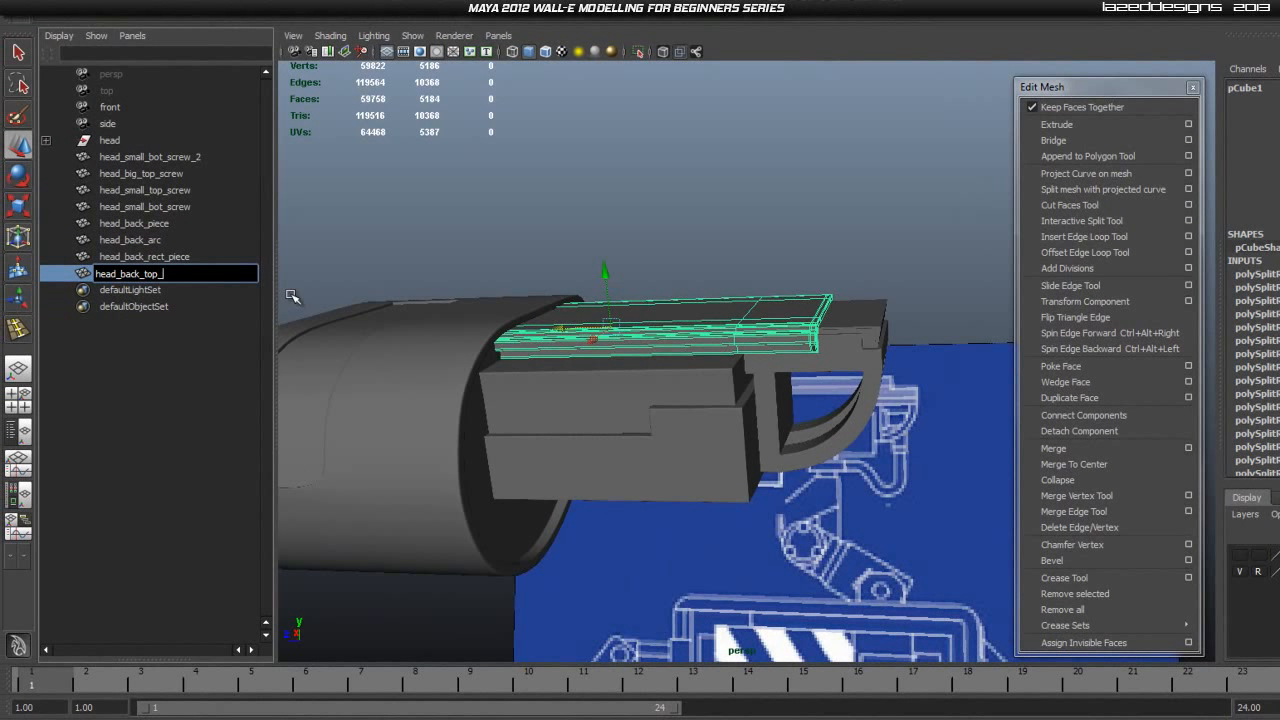
key(Return)
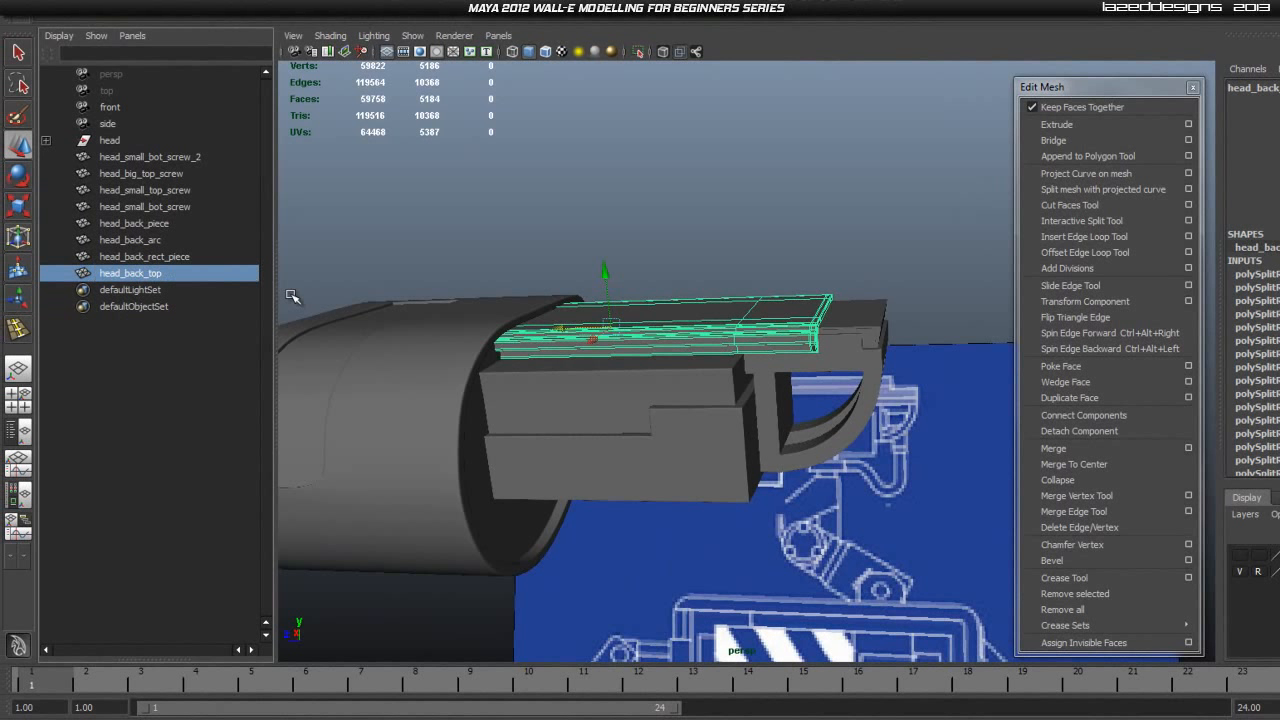
click(765, 215)
click(130, 273)
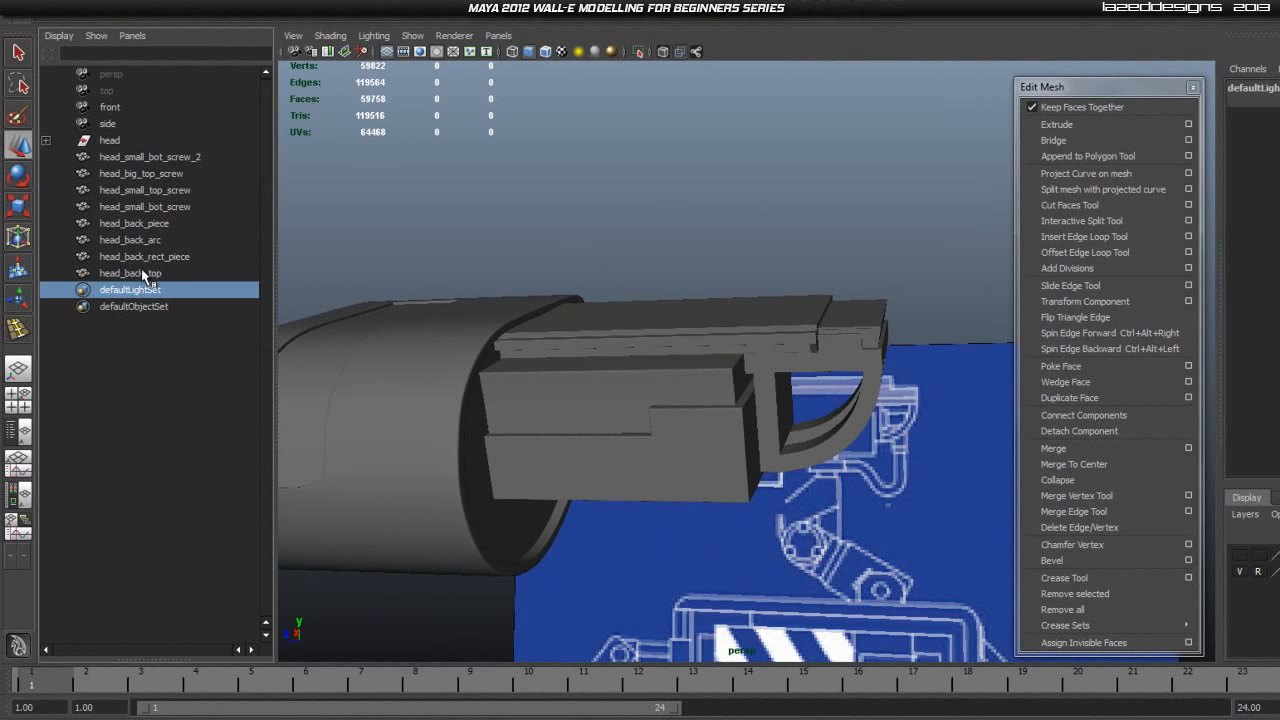
shift+click(145, 158)
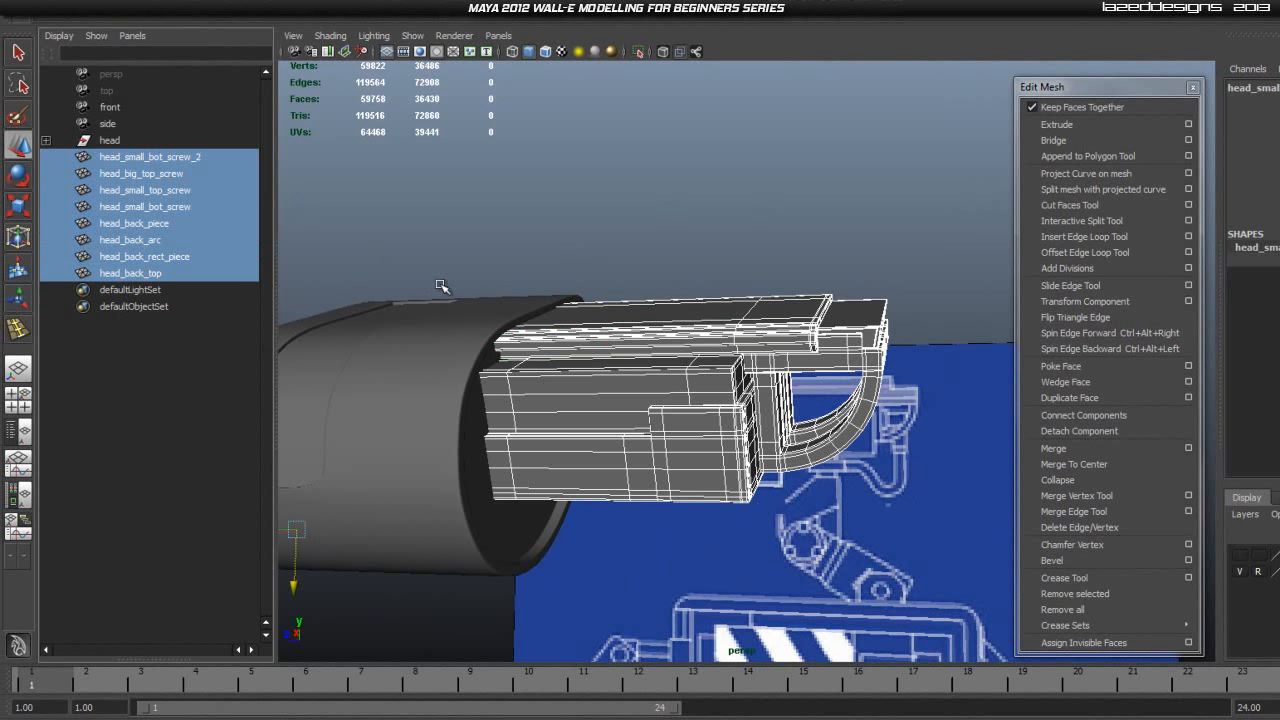
key(ctrl+g)
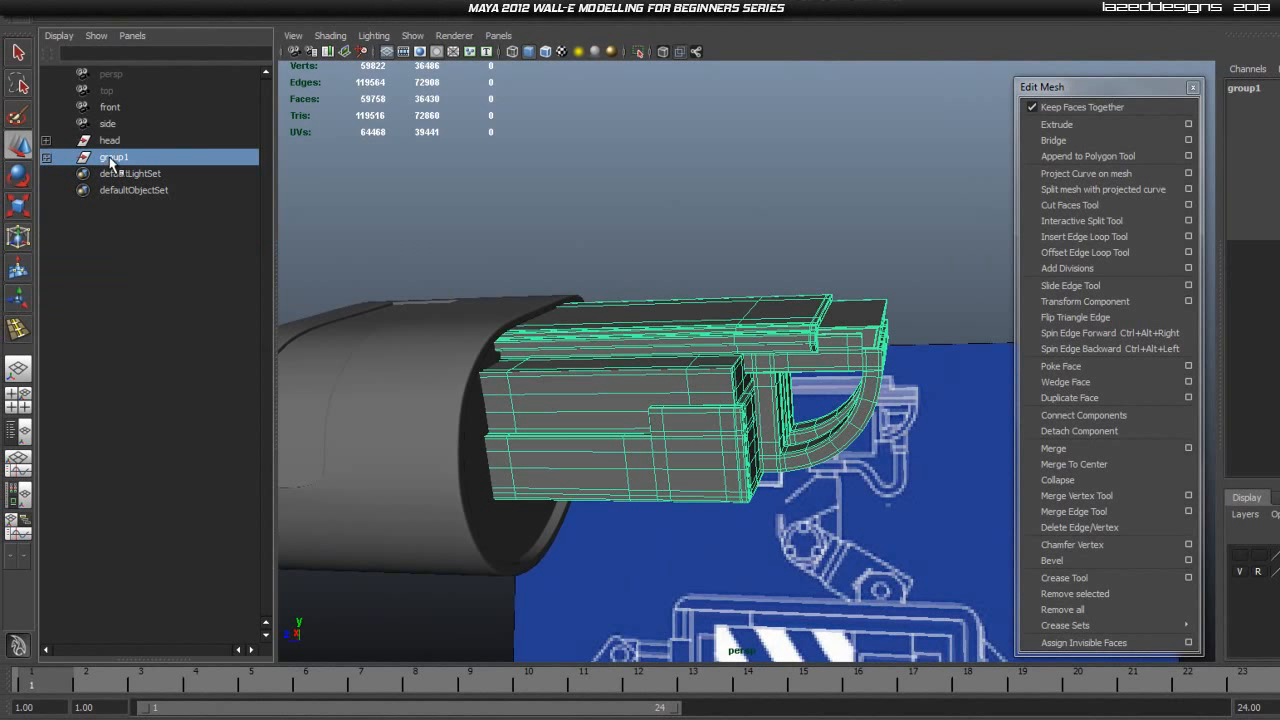
double_click(112, 160)
text(head)
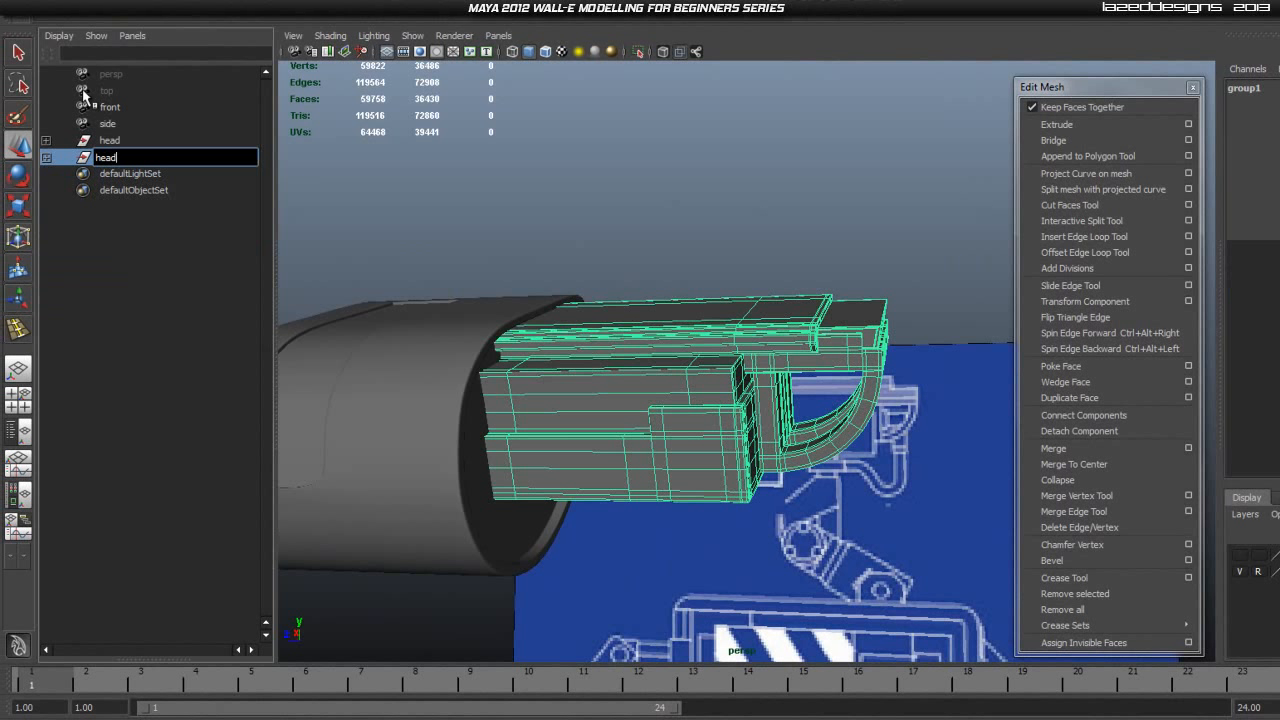
click(123, 141)
key(ctrl+z)
key(ctrl+z)
key(ctrl+z)
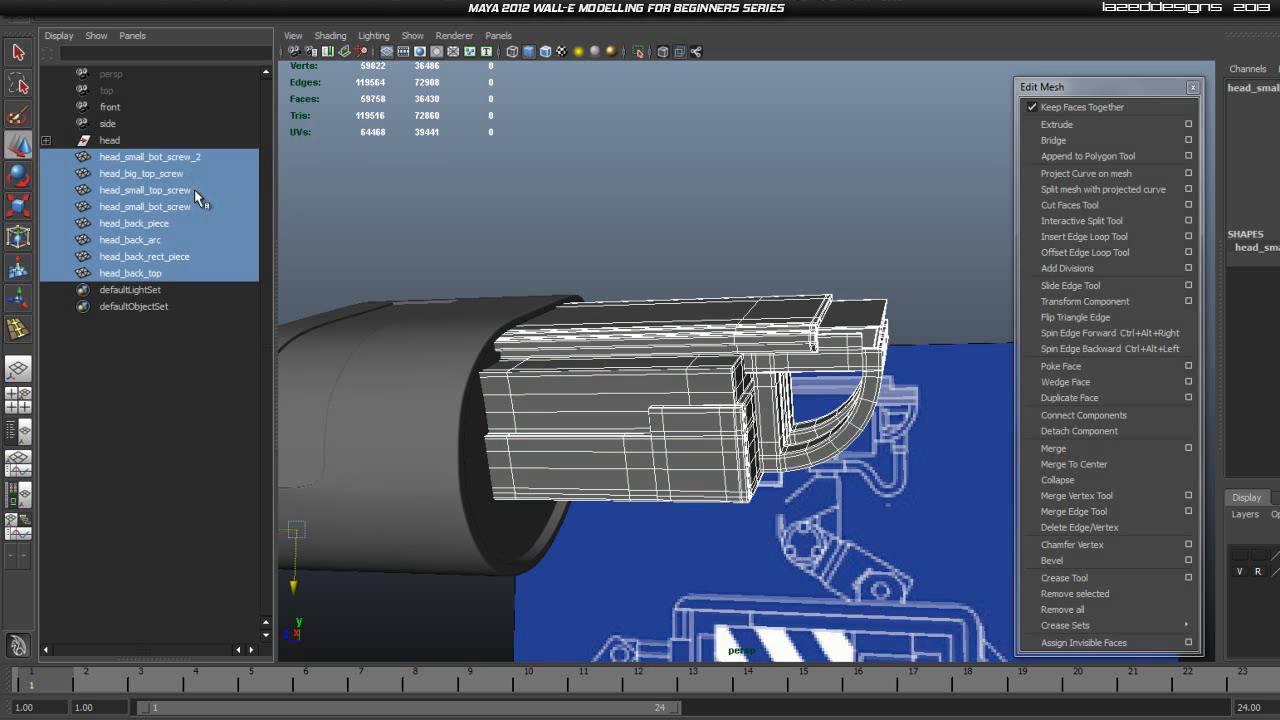
Step: Group head_small_bot_screw, head_small_top_screw, head_big_top_screw and head_small_bot_screw_2, and name the group screws
click(184, 205)
shift+click(182, 160)
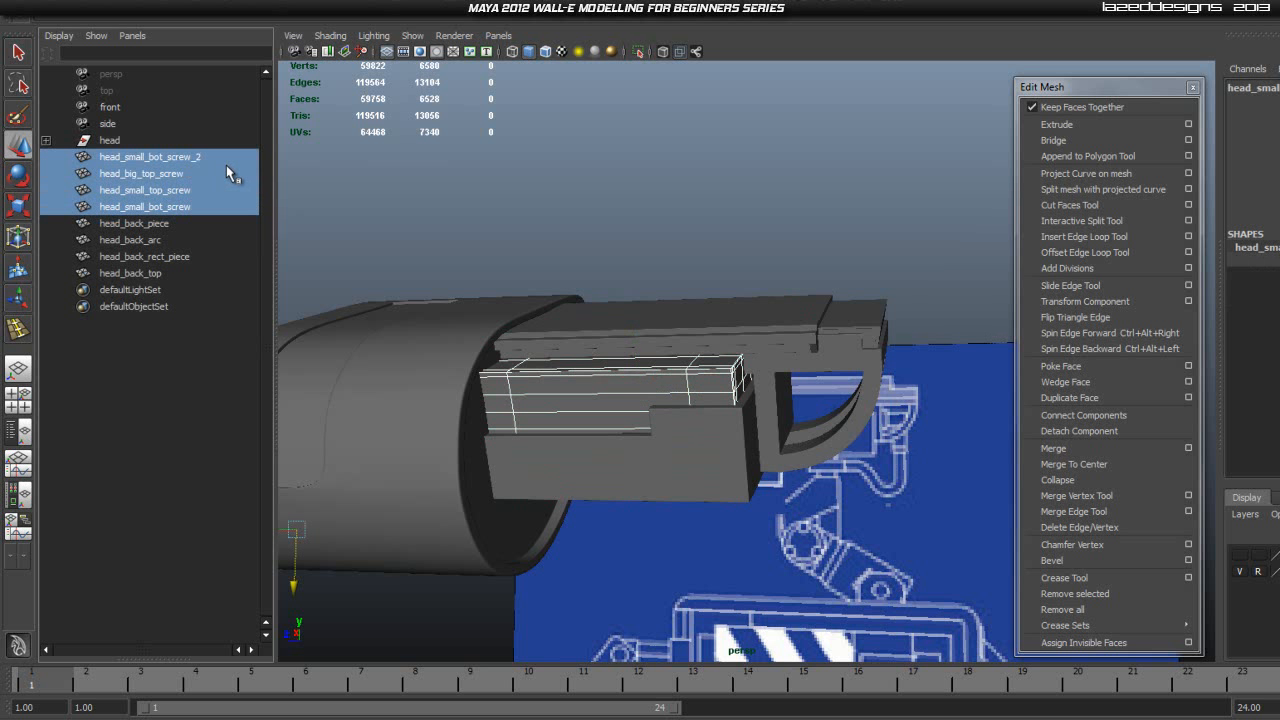
key(ctrl+g)
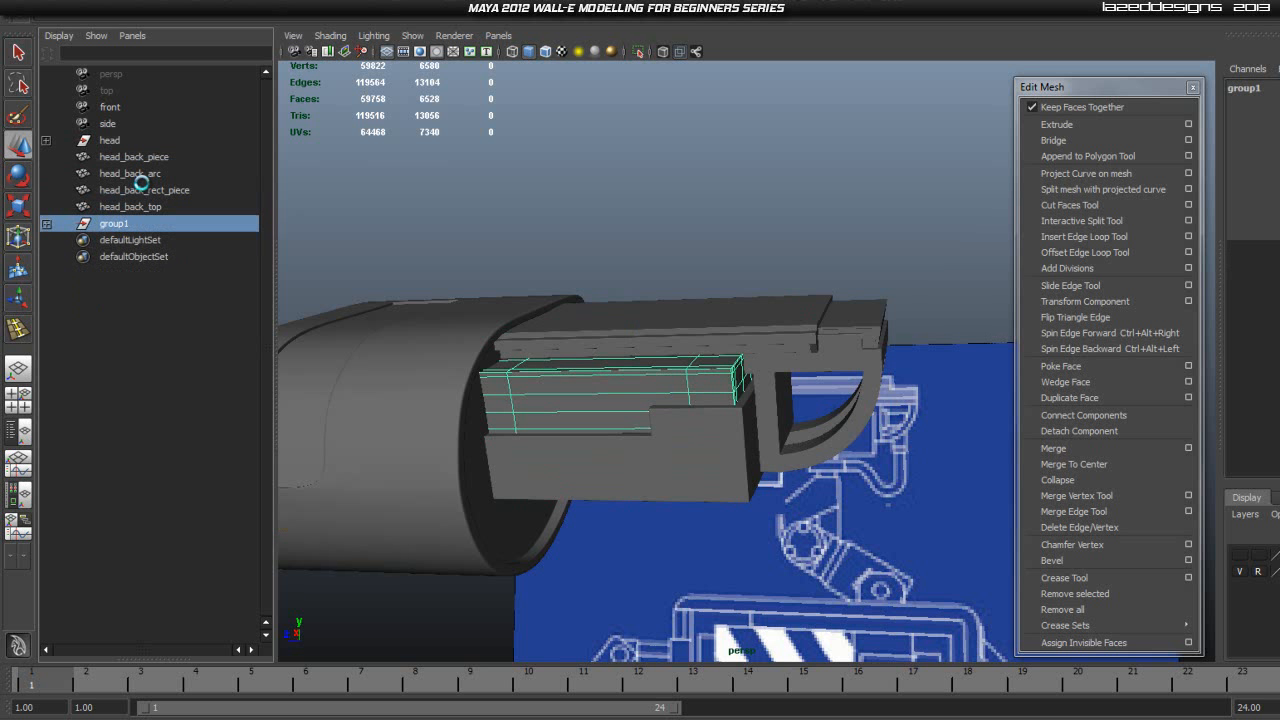
double_click(125, 224)
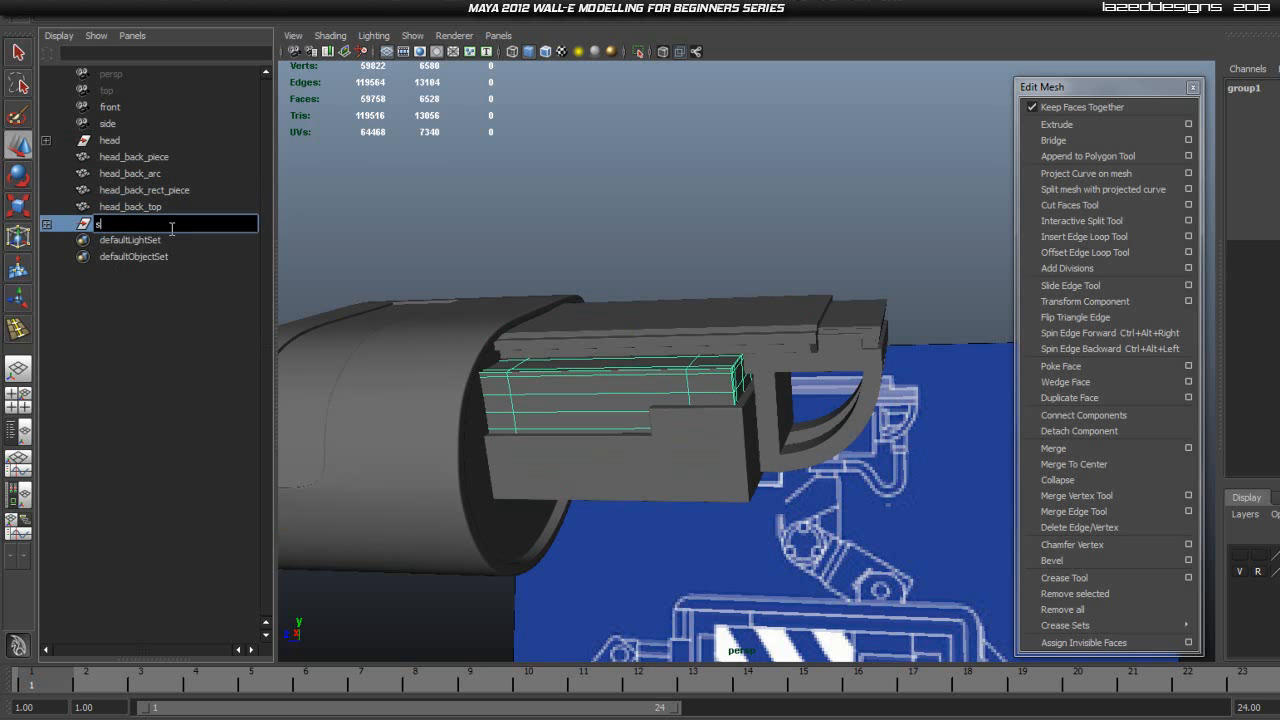
key(Return)
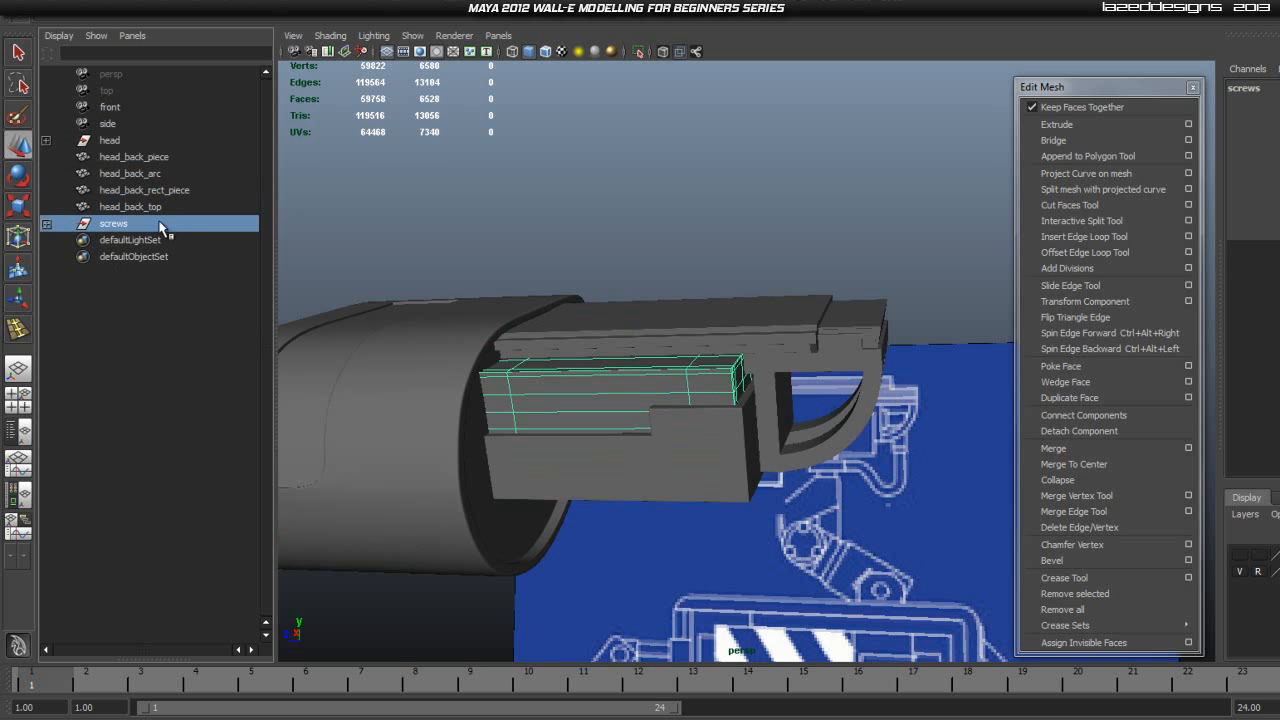
Step: Group head_back_piece, head_back_arc, head_back_rect_piece and head_back_top, and name the group head_back
click(140, 207)
shift+click(140, 160)
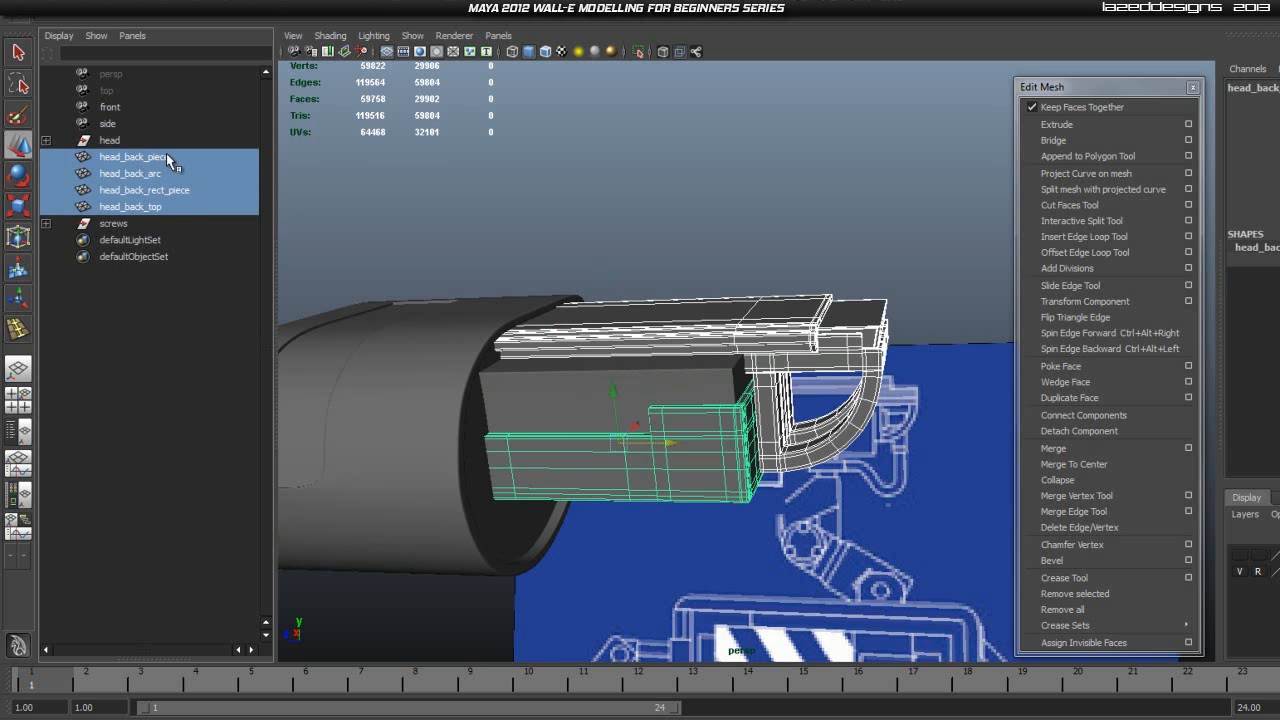
key(ctrl+g)
double_click(200, 175)
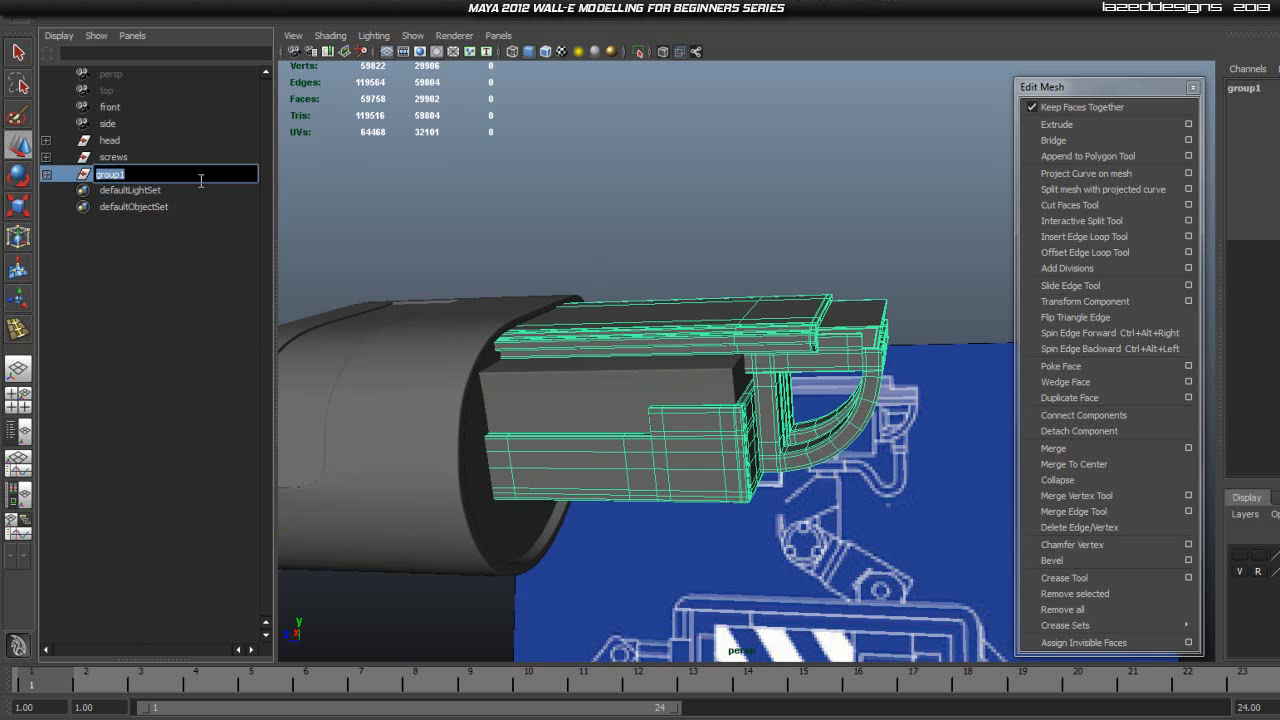
text(head_back)
key(Return)
click(738, 266)
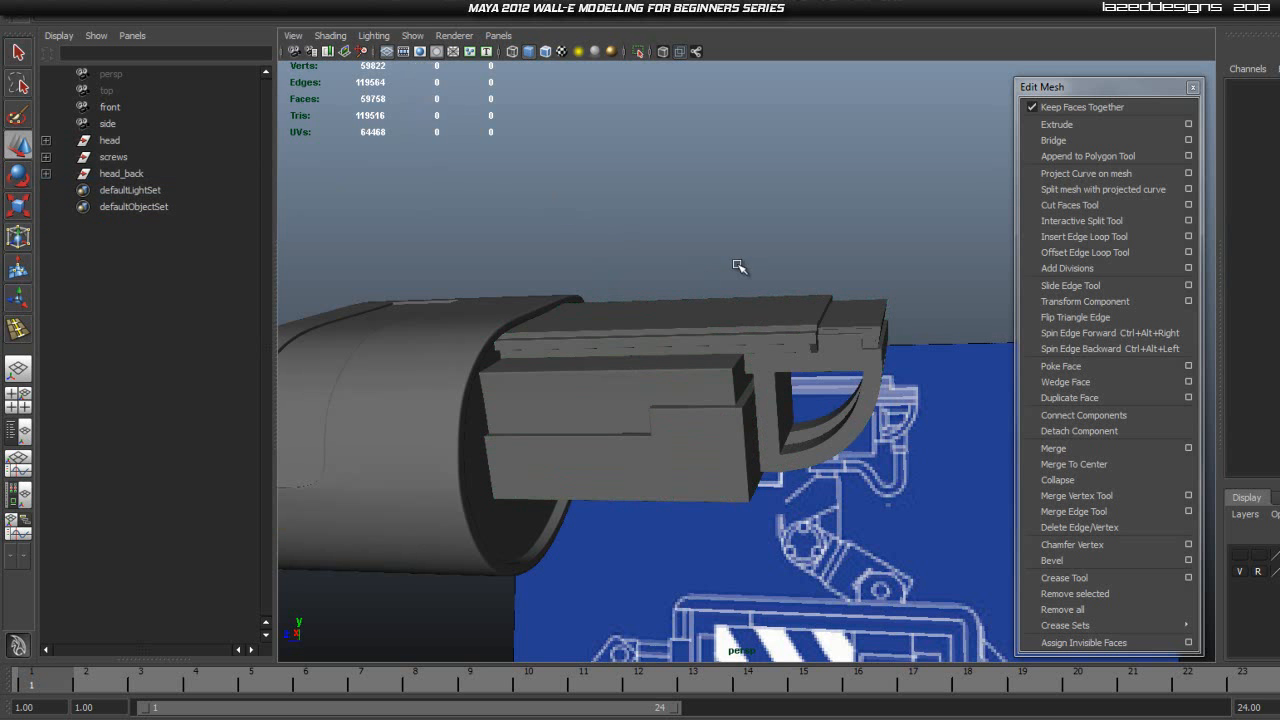
Step: Center the pivot of the head_back group and raise the group slightly
click(122, 174)
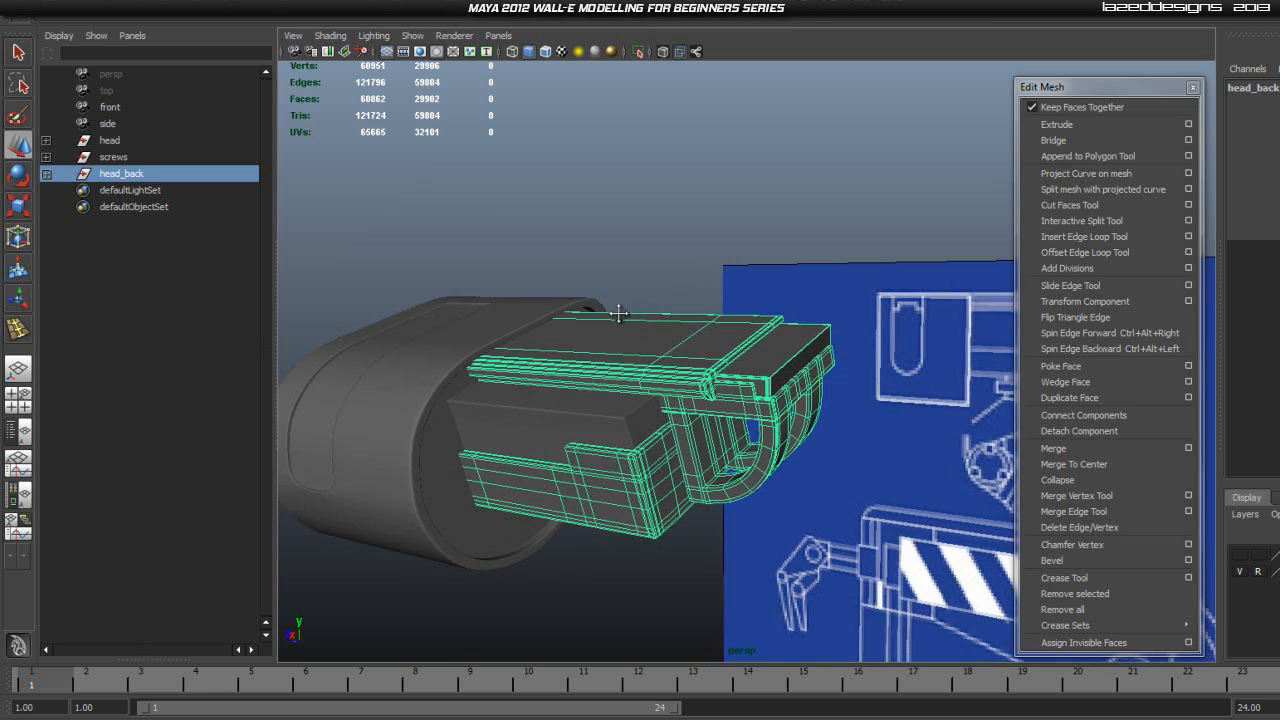
scroll(563, 293, up, 3)
alt+middle_drag(577, 308, 614, 317)
key(space)
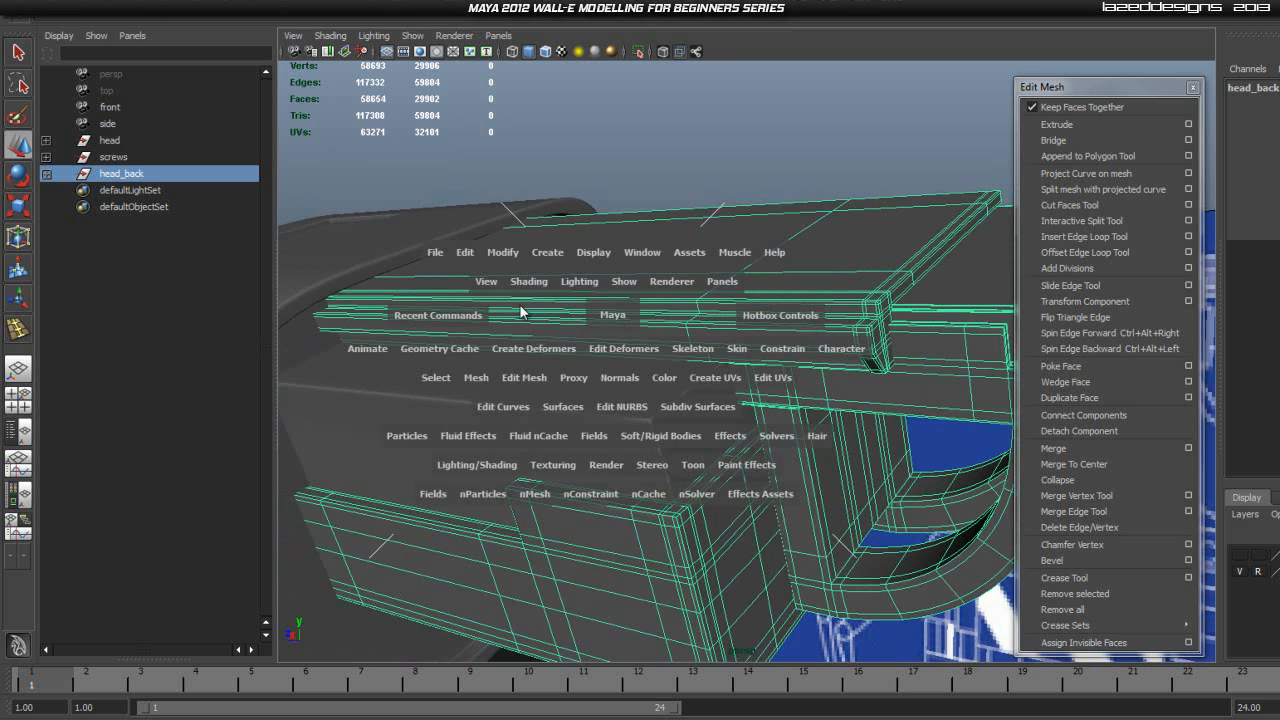
click(506, 258)
click(550, 411)
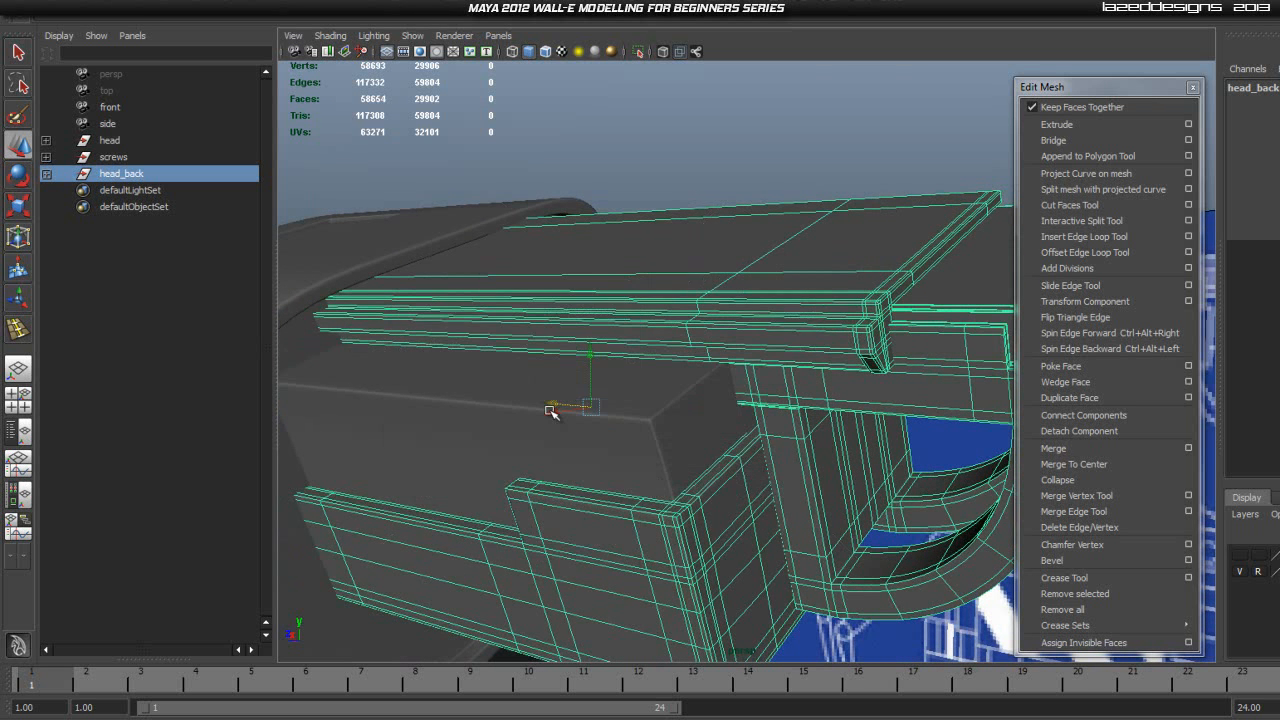
mouse_move(592, 351)
alt+mouse_down()
mouse_move(680, 397)
mouse_move(570, 380)
mouse_move(560, 390)
mouse_move(576, 386)
mouse_move(570, 352)
alt+mouse_up()
drag(569, 352, 569, 348)
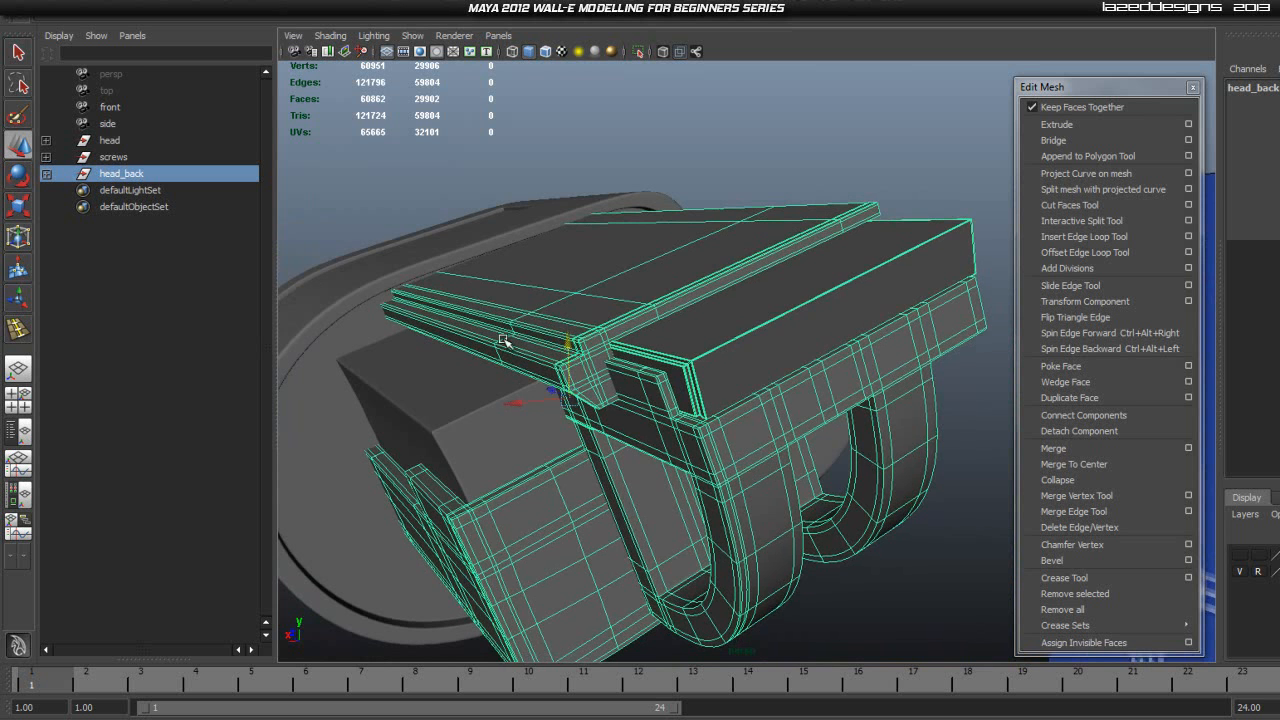
Step: Find the large block among the screws group's members and unparent that object, head_small_bot_screw, from the group
click(694, 140)
click(131, 177)
click(454, 413)
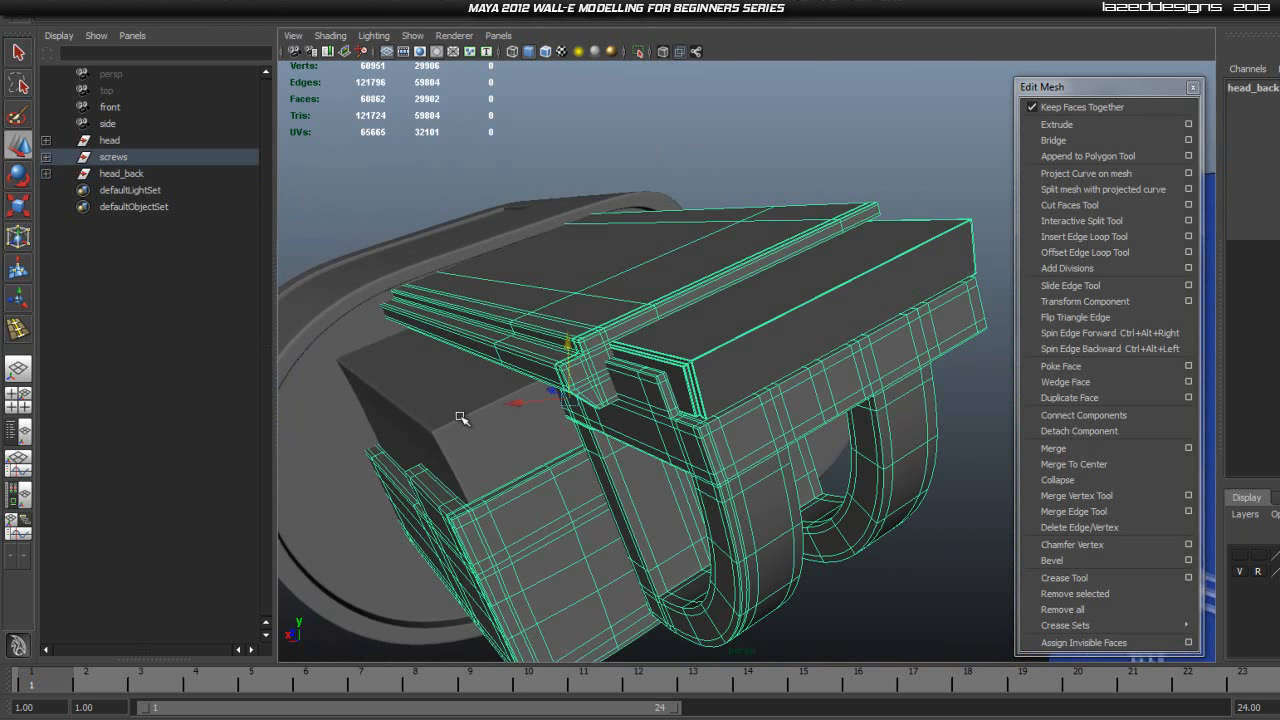
click(45, 157)
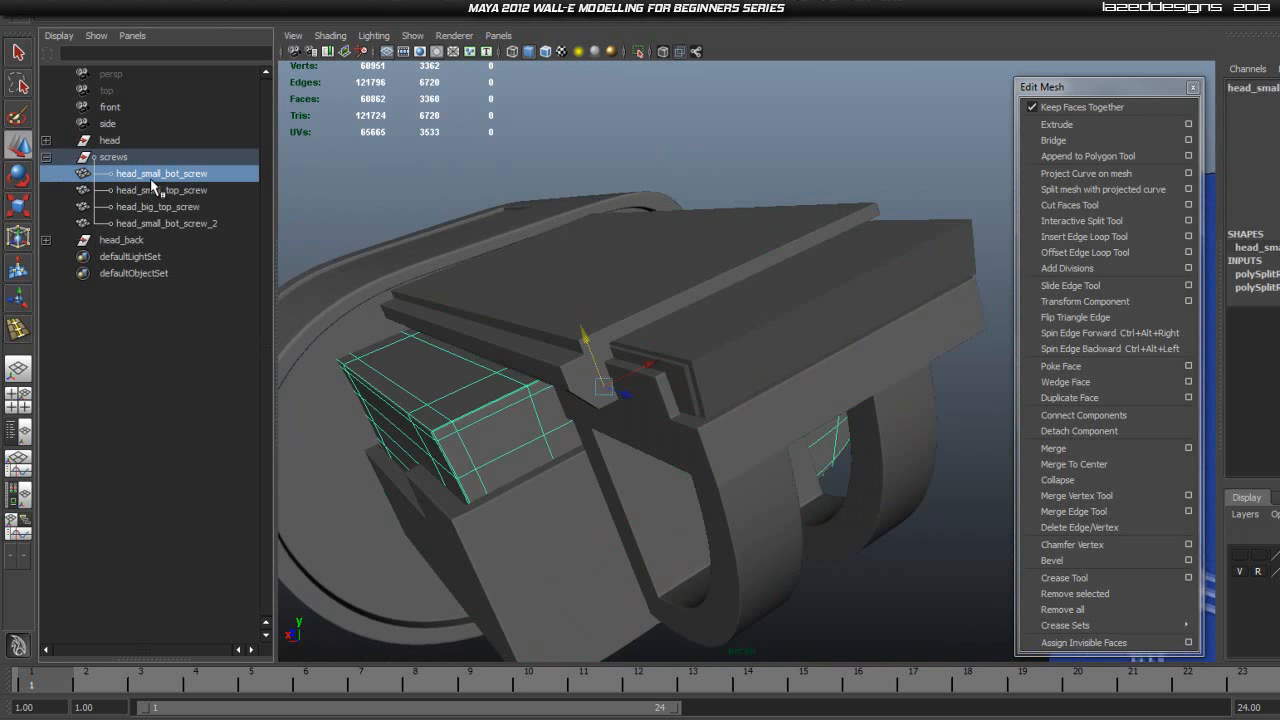
click(160, 223)
click(170, 190)
click(176, 174)
click(203, 225)
click(212, 206)
click(218, 190)
click(216, 174)
key(shift+p)
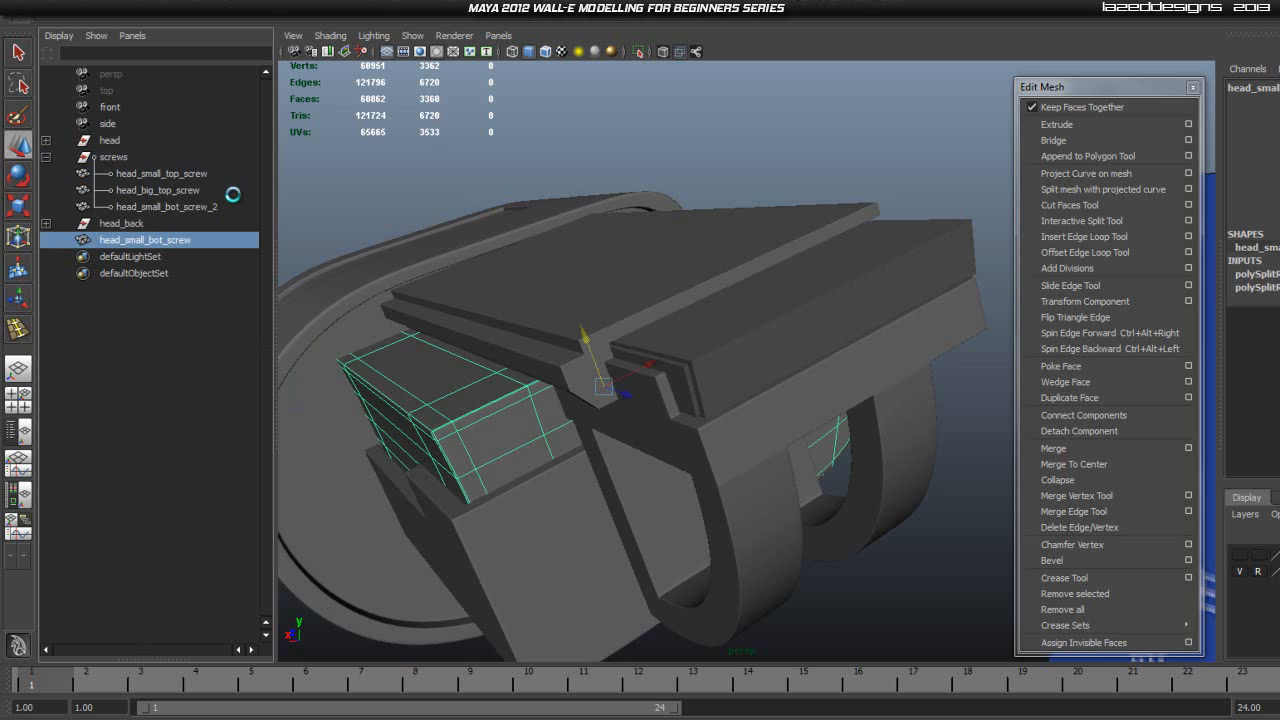
click(46, 157)
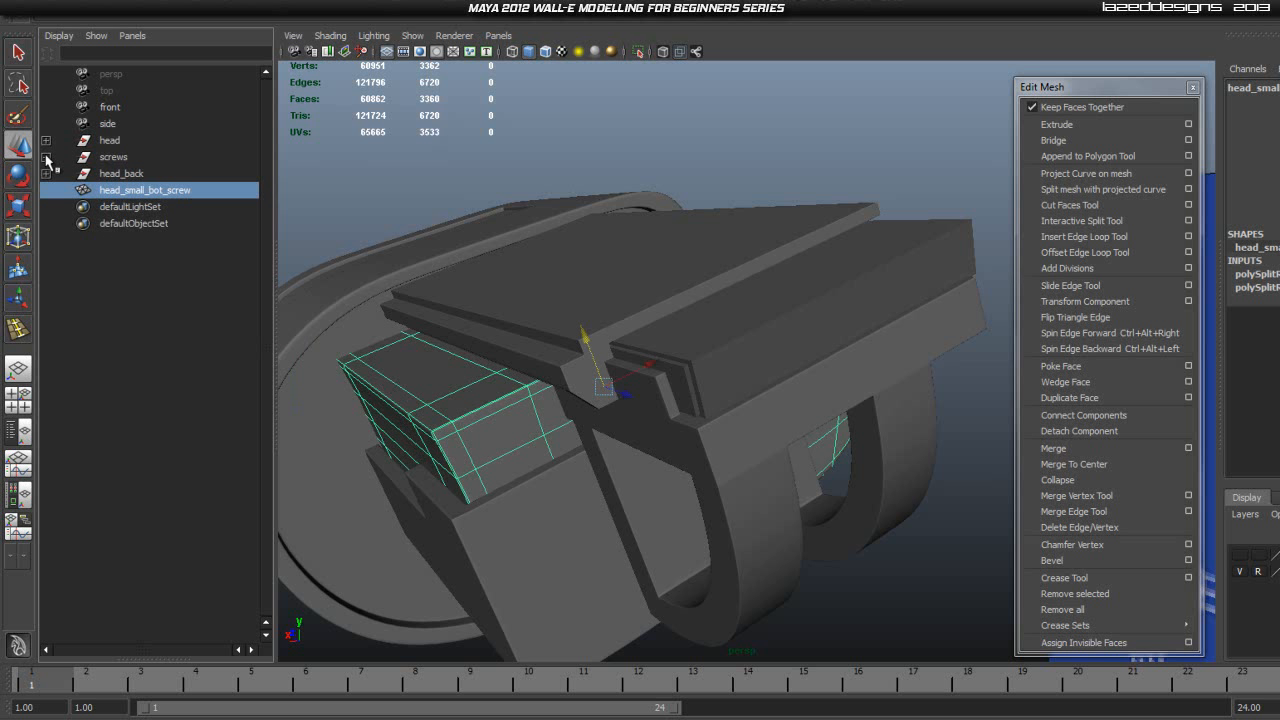
Step: Rename the unparented block as head_back_big and parent it under the head_back group
double_click(123, 192)
text(head_back_big)
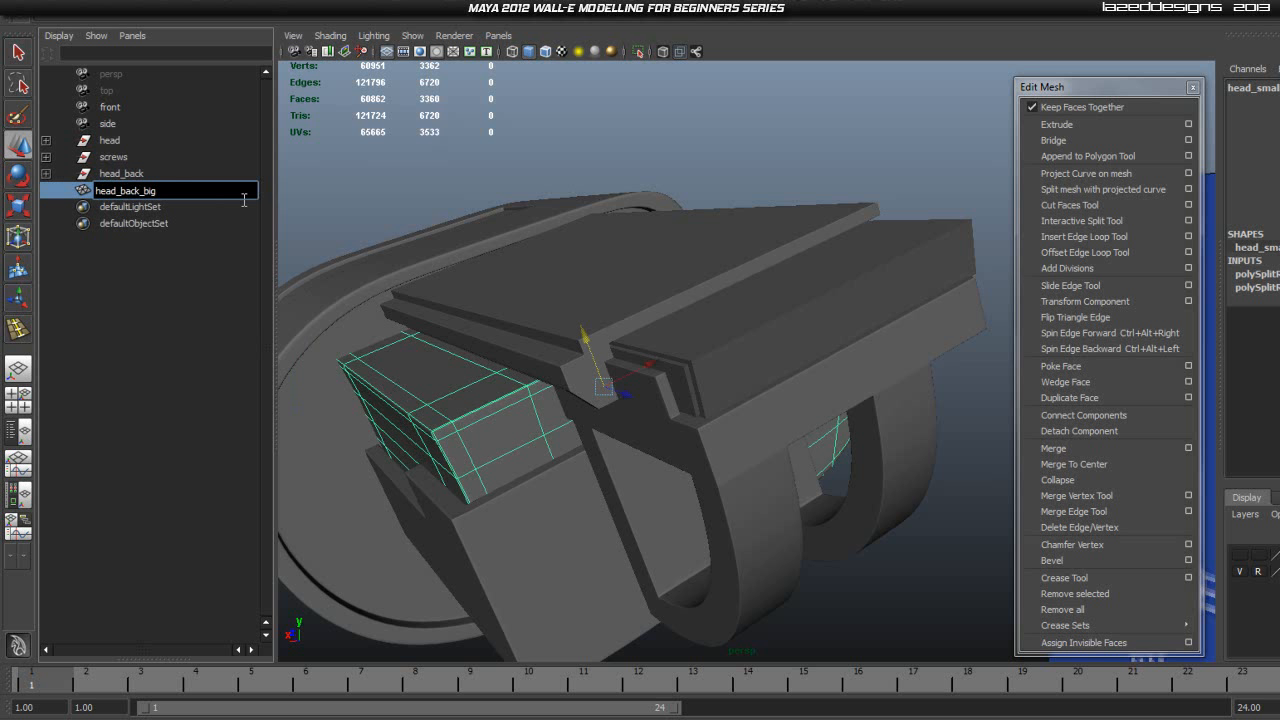
key(Return)
click(620, 148)
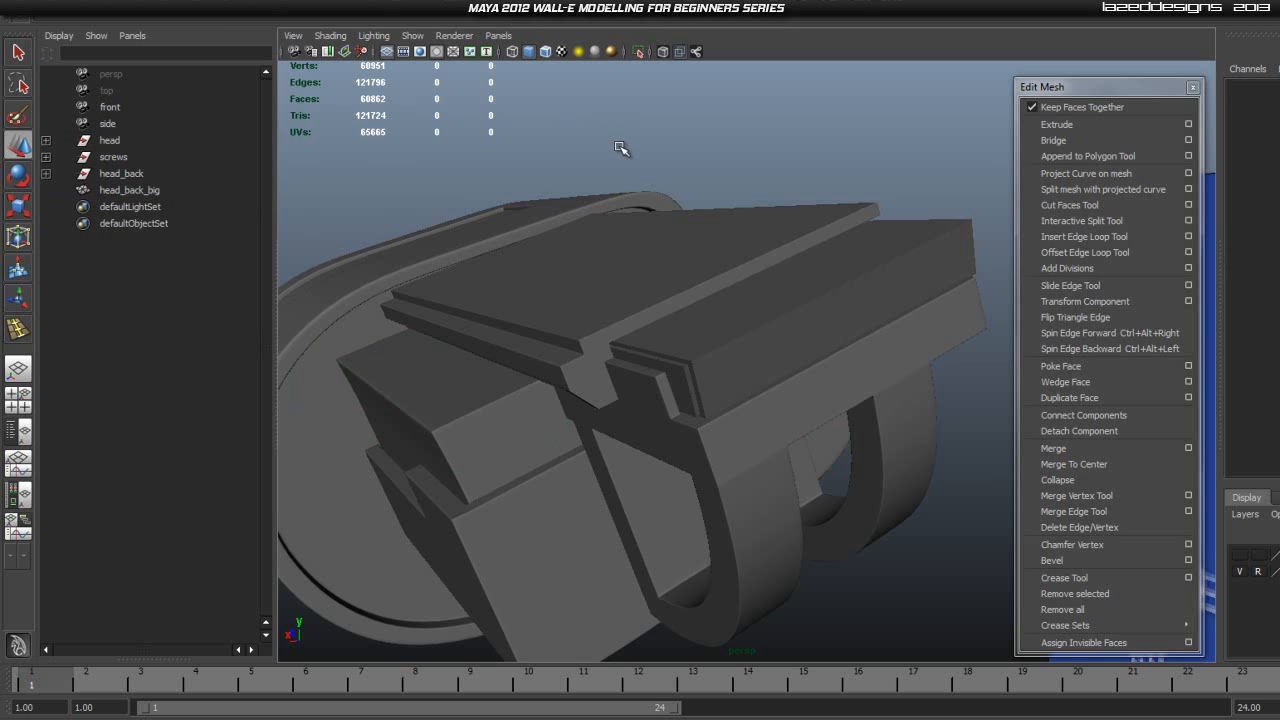
click(130, 192)
mouse_move(130, 180)
mouse_down()
mouse_move(126, 198)
mouse_move(133, 178)
mouse_up()
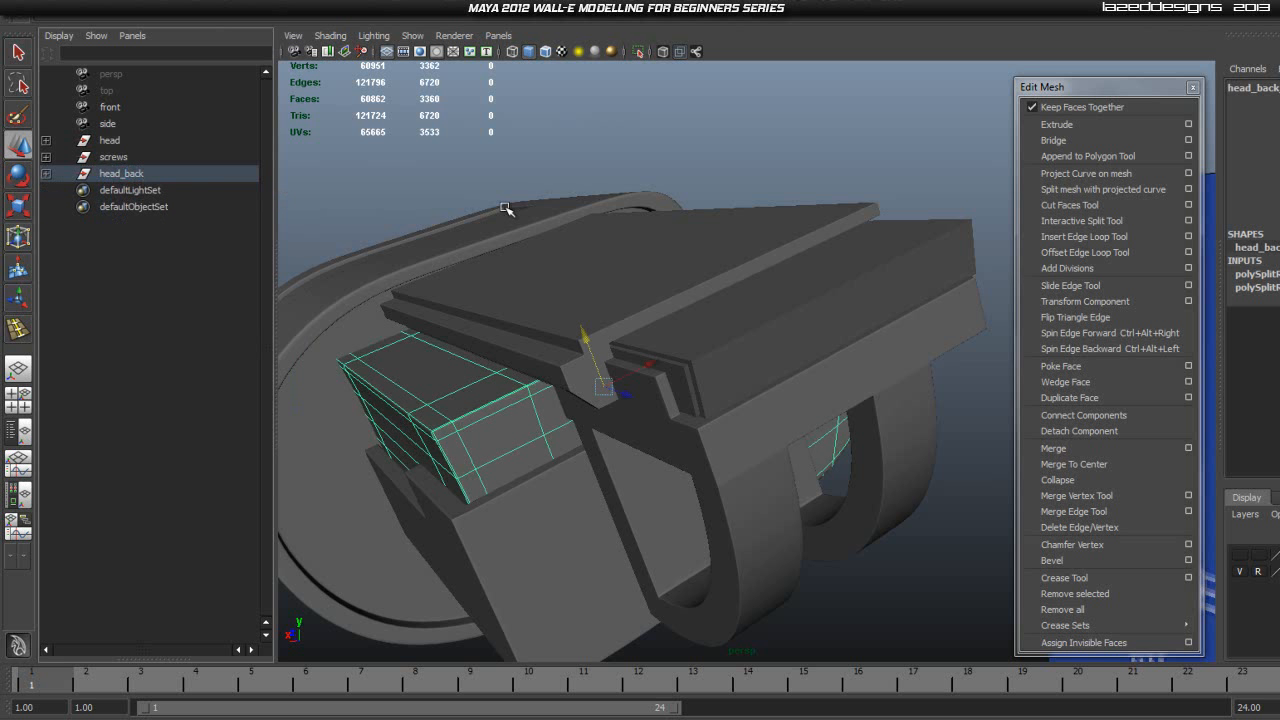
Step: Lower the whole head_back group slightly against the rear of the head
click(142, 176)
key(f)
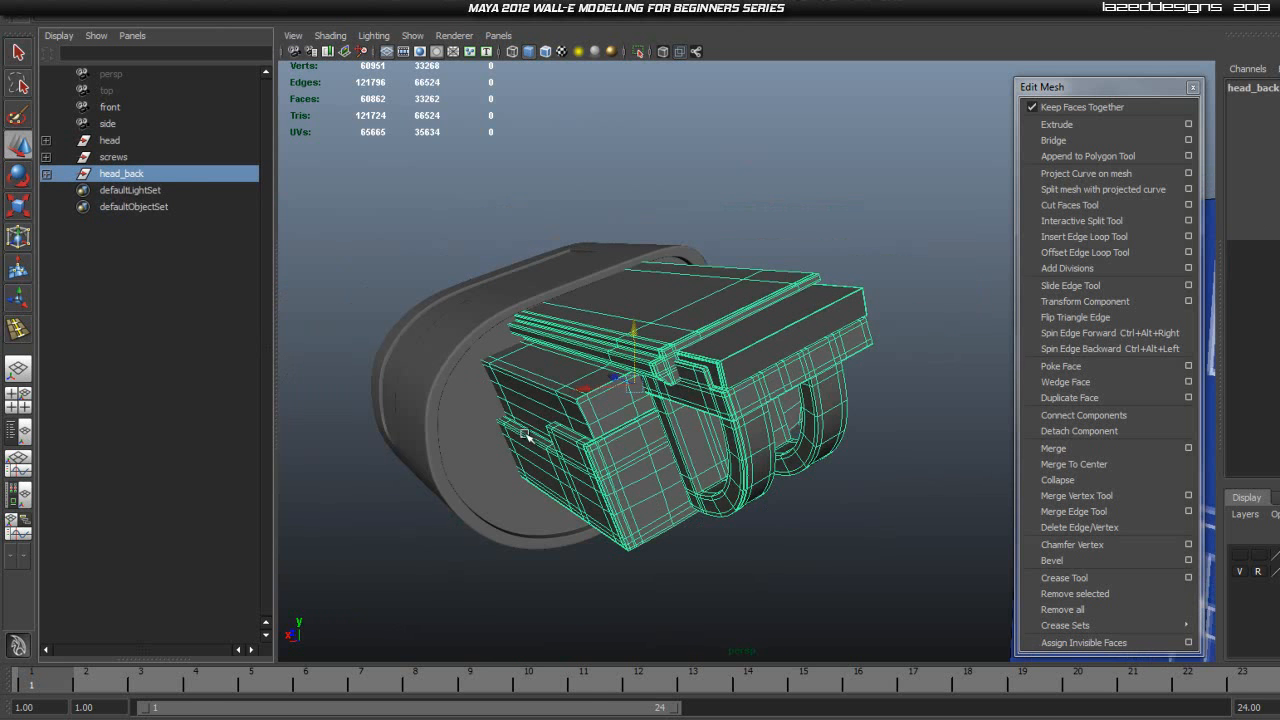
drag(635, 328, 635, 335)
scroll(905, 393, up, 2)
alt+drag(905, 393, 574, 297)
scroll(556, 316, up, 3)
Step: Rotate the head_back group slightly to line it up with the head shell, adjusting its height to match
key(e)
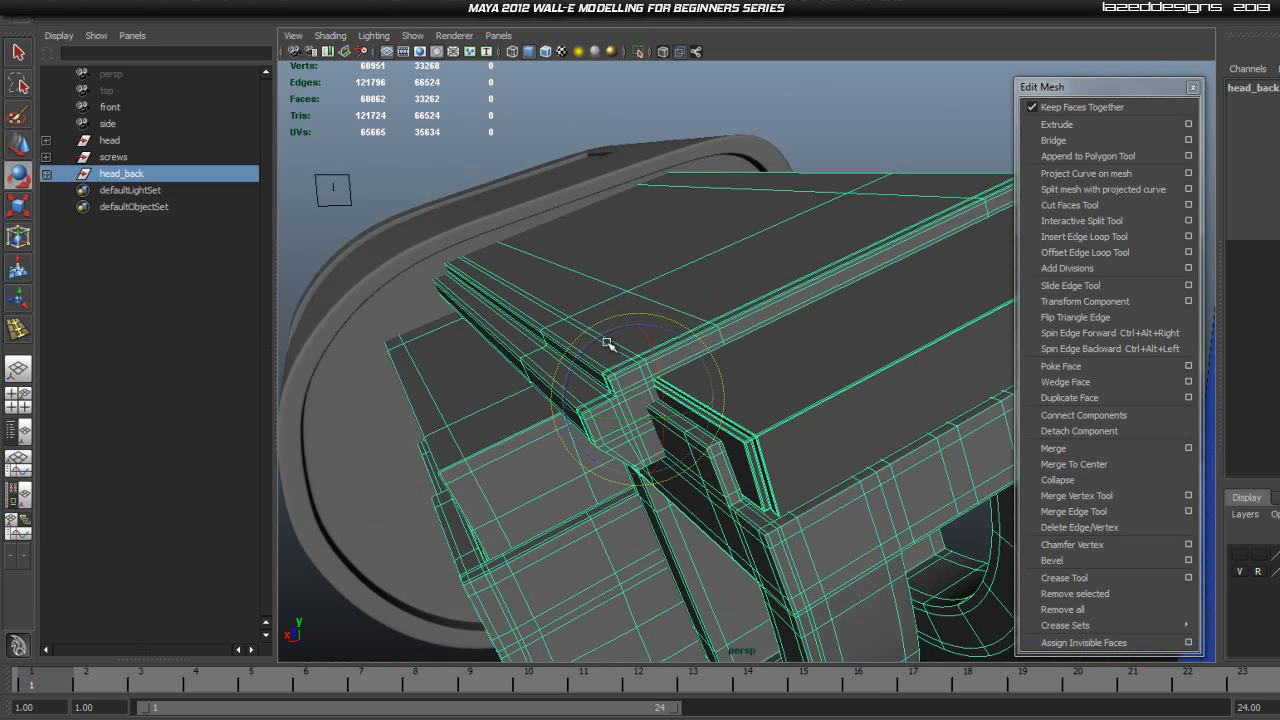
drag(599, 342, 639, 331)
key(w)
key(e)
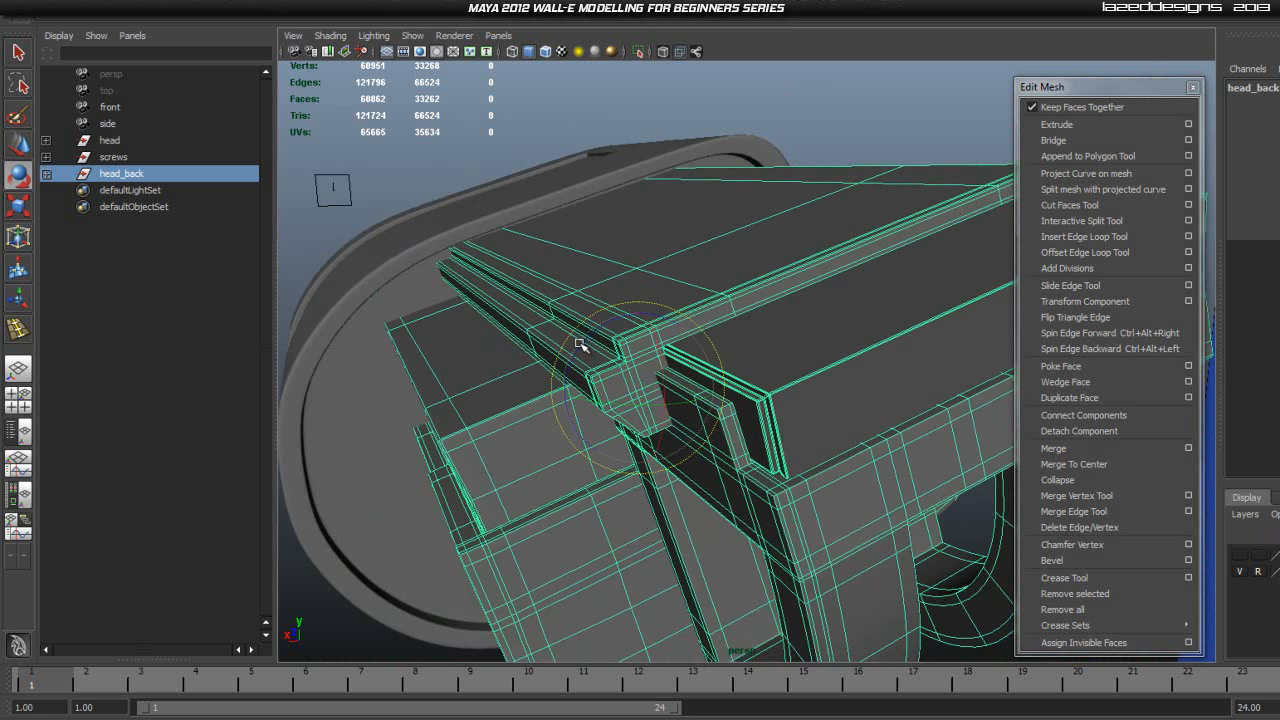
drag(578, 340, 578, 341)
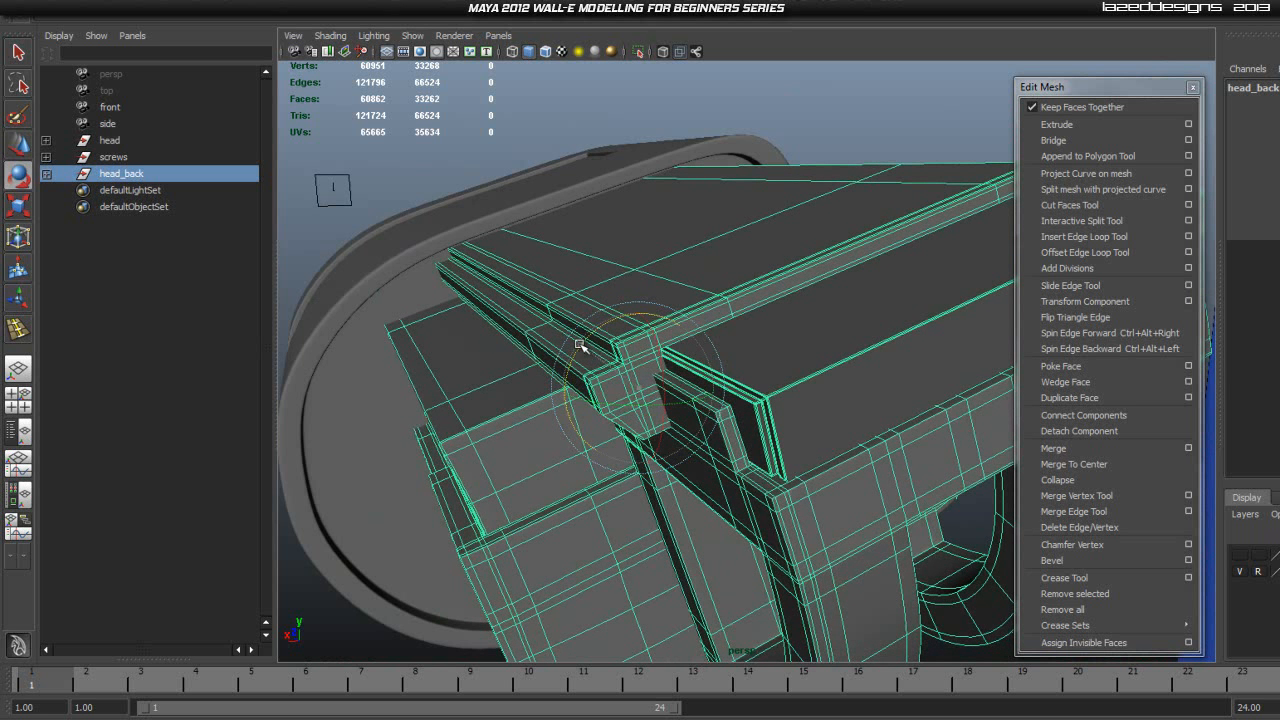
click(774, 134)
Step: Shift the head_back group slightly sideways to fit the head's rear opening, checking the fit from below and inside
alt+drag(837, 134, 815, 273)
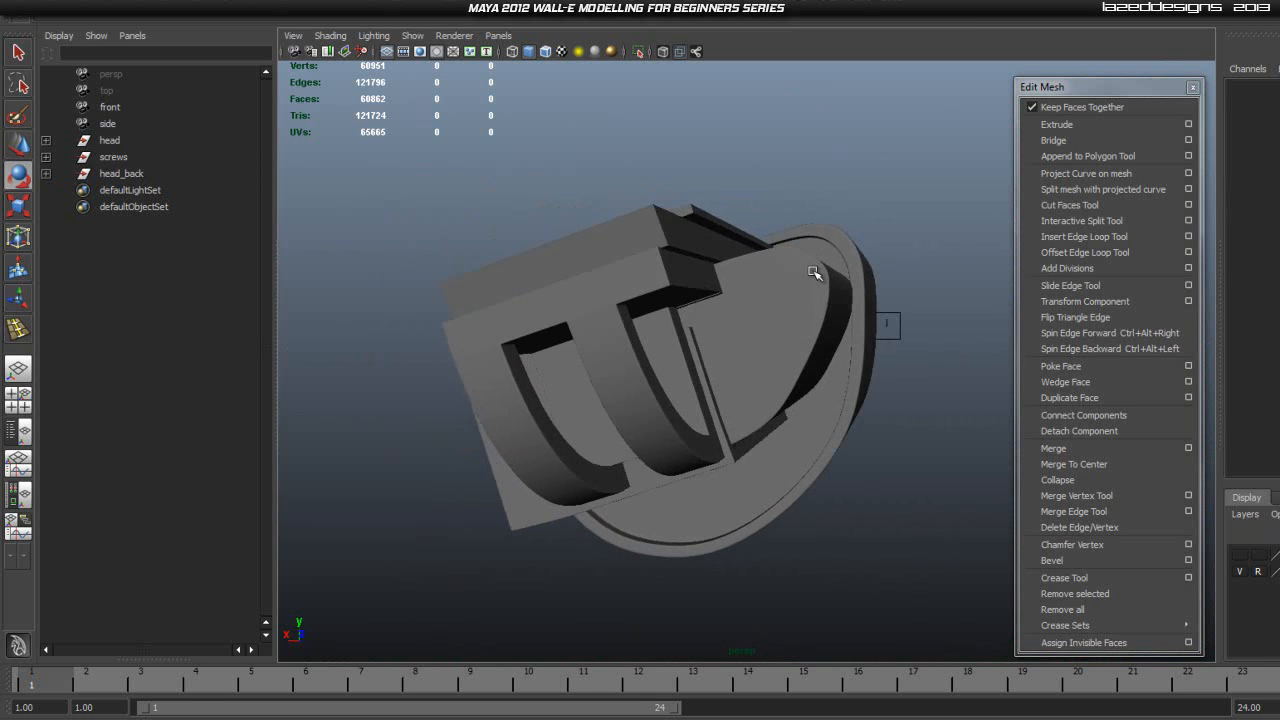
click(118, 173)
scroll(749, 271, up, 10)
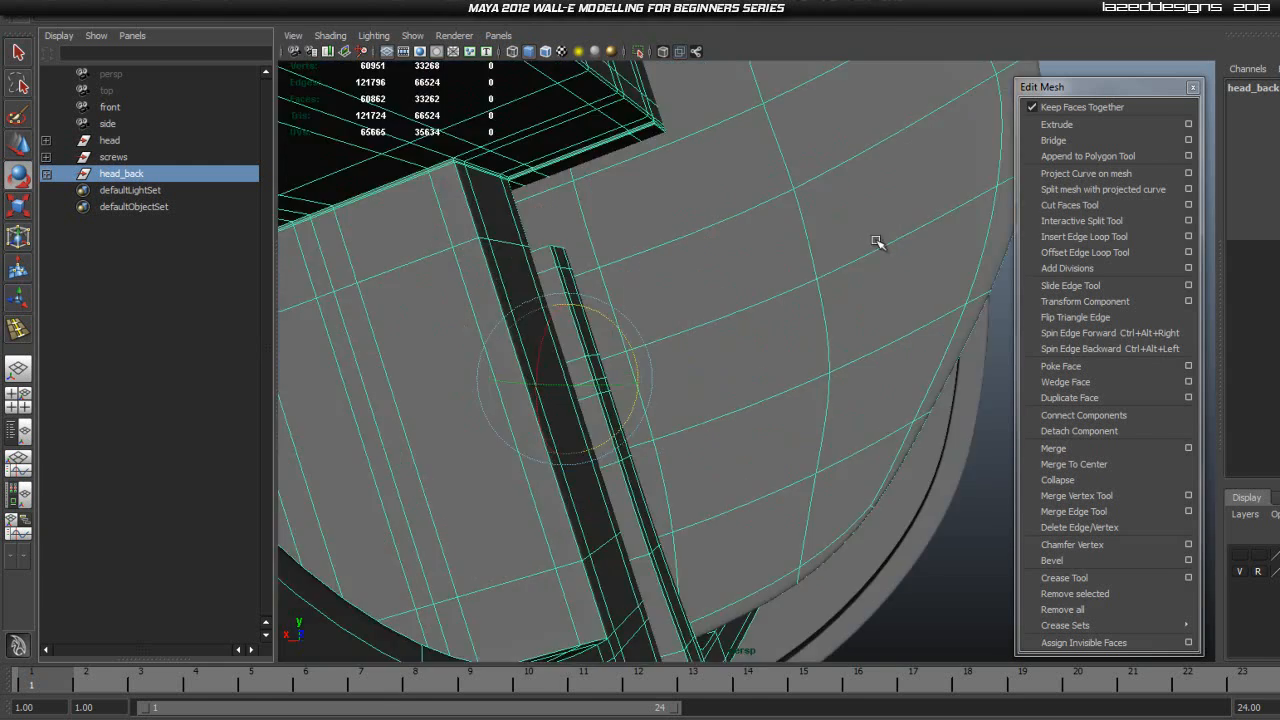
alt+drag(737, 336, 726, 346)
key(w)
drag(353, 458, 360, 460)
alt+drag(500, 351, 795, 440)
drag(317, 484, 315, 481)
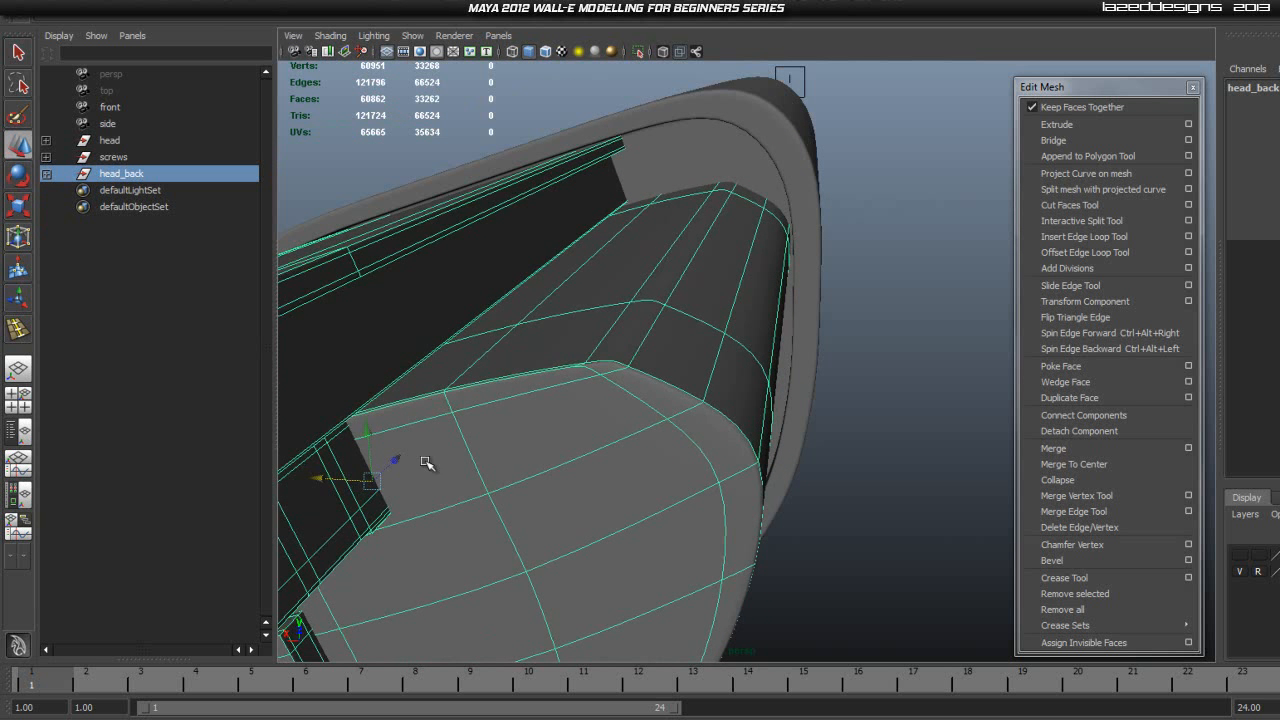
click(883, 366)
alt+drag(443, 460, 674, 374)
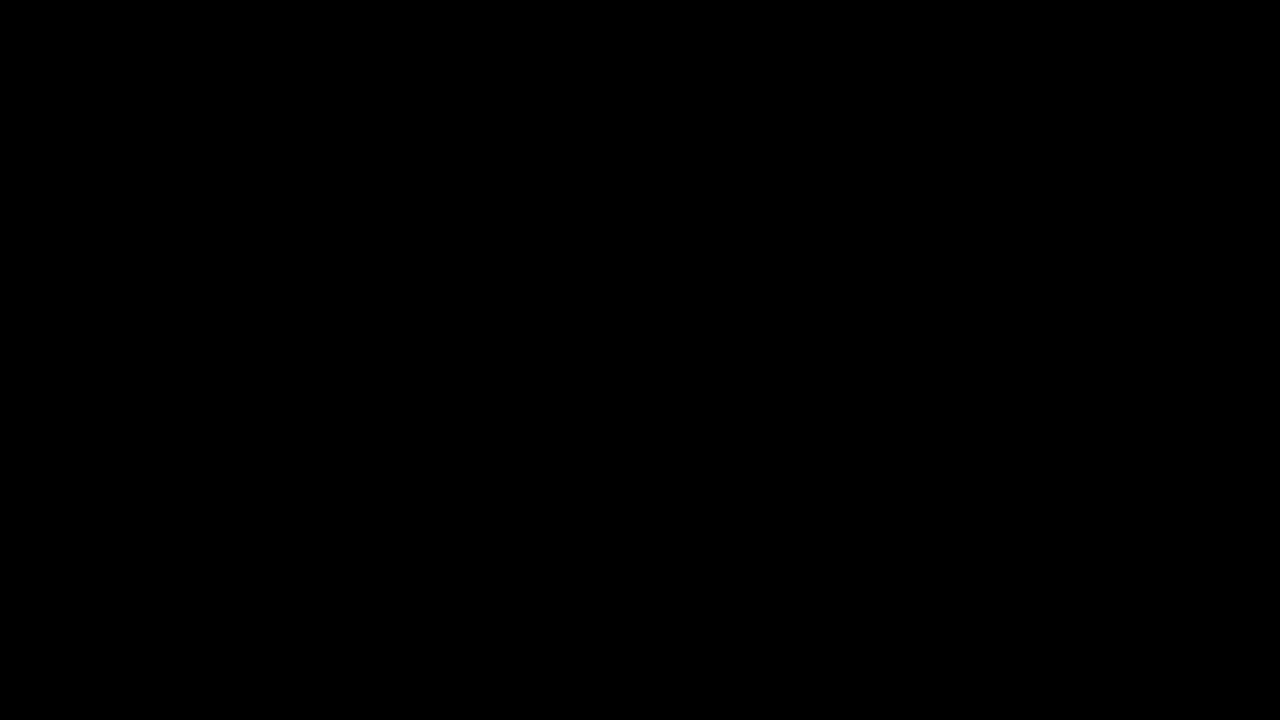